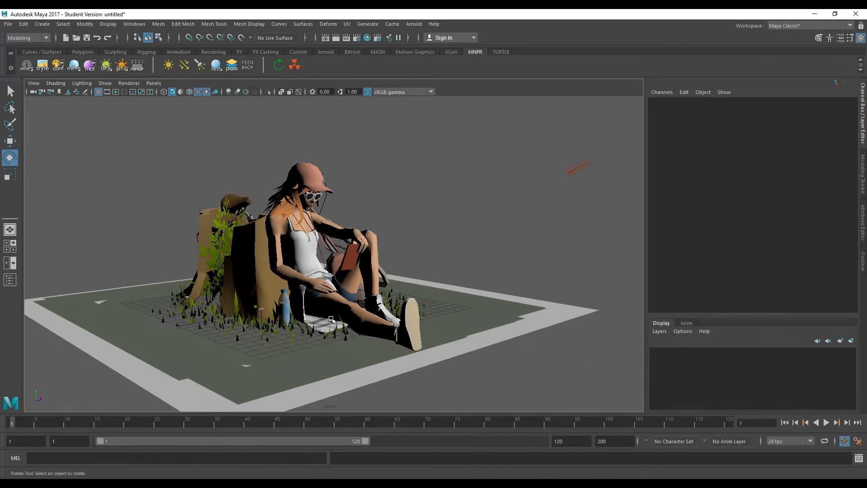
# View the seated-girl scene, then switch to the browser and orbit the Sunny Afternoon model on ArtStation for reference
pyautogui.scroll(2, 335, 319)
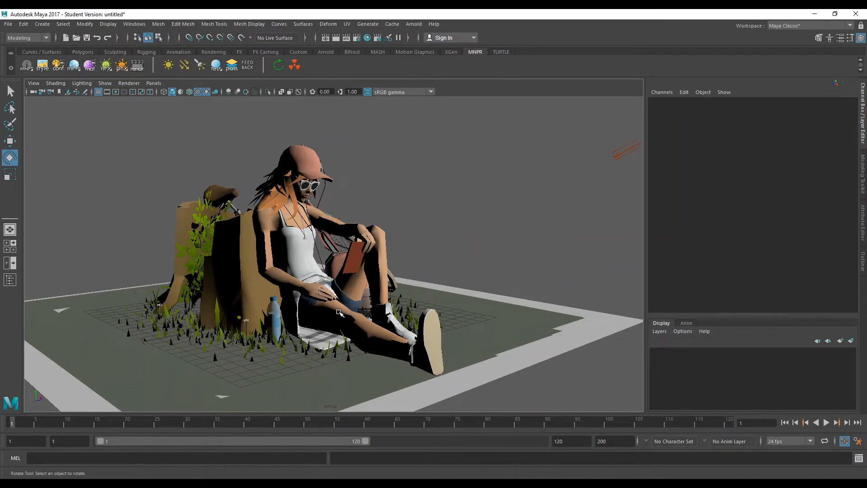
pyautogui.scroll(-2, 359, 301)
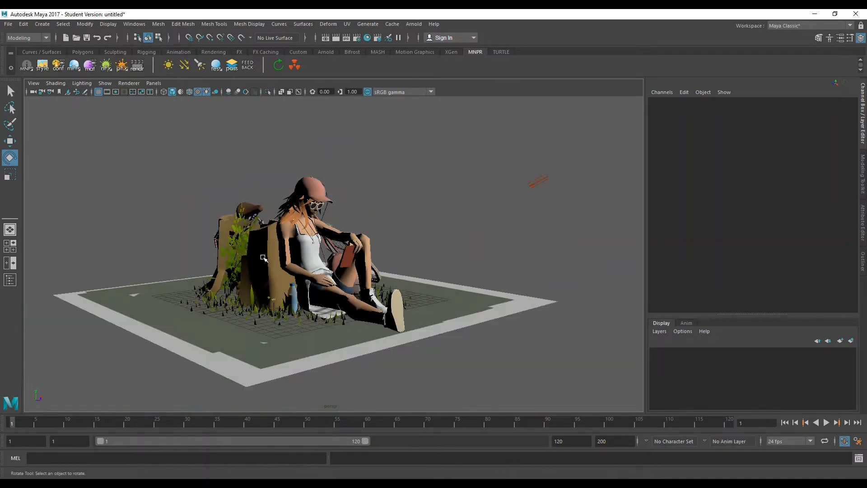
pyautogui.scroll(1, 299, 291)
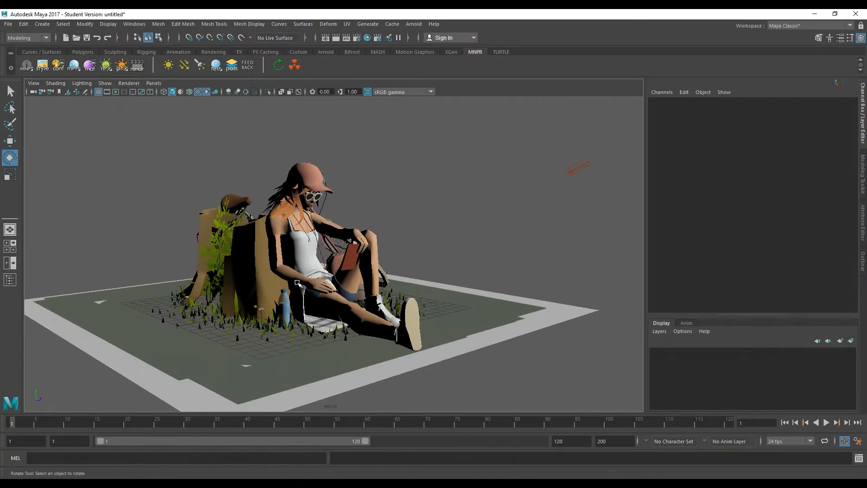
pyautogui.hotkey('alt', 'Tab')
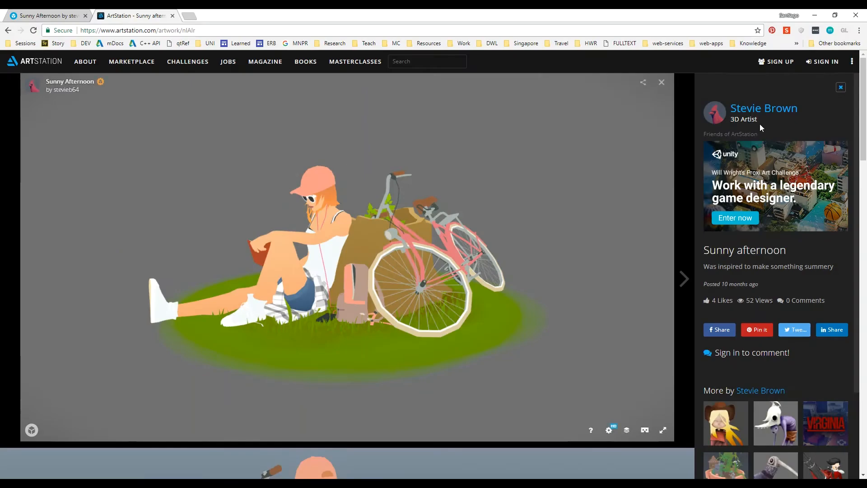
pyautogui.moveTo(353, 272)
pyautogui.mouseDown()
pyautogui.moveTo(348, 306)
pyautogui.moveTo(231, 313)
pyautogui.moveTo(209, 304)
pyautogui.mouseUp()
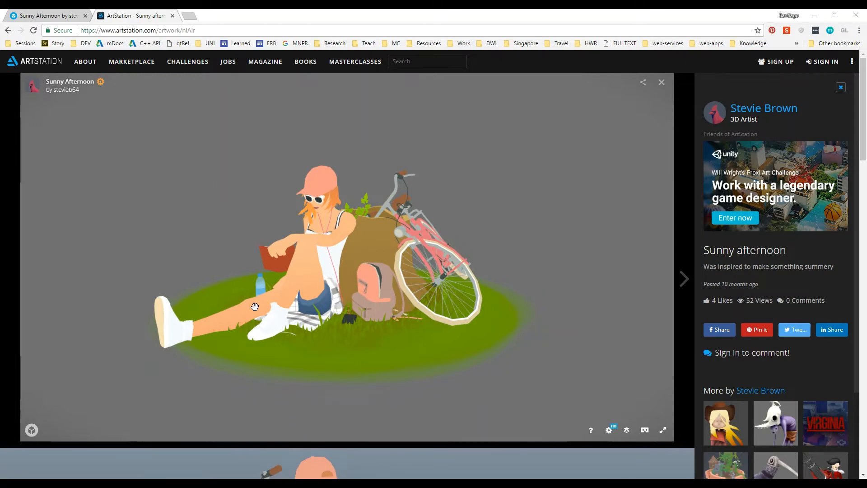
pyautogui.hotkey('alt', 'Tab')
# Switch back to Maya and compare the scene from the front with the original Sunny Afternoon artwork in the browser
pyautogui.keyDown('alt'); pyautogui.moveTo(274, 292); pyautogui.dragTo(291, 272); pyautogui.keyUp('alt')
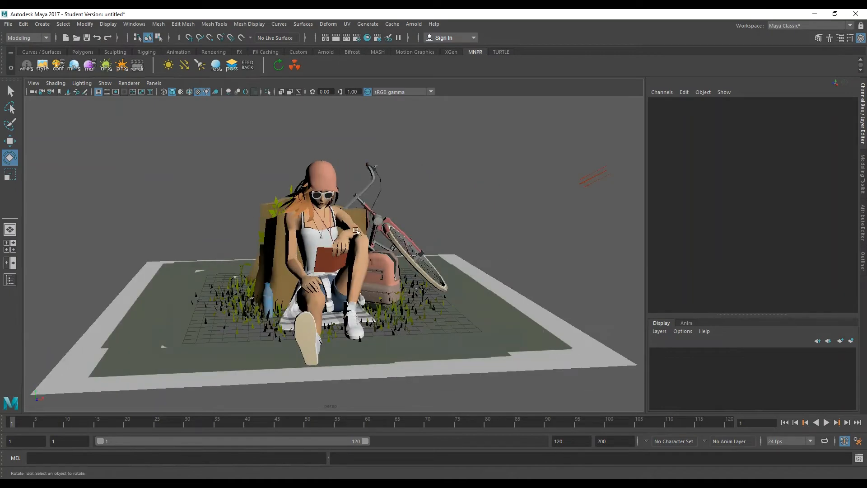
pyautogui.keyDown('alt'); pyautogui.moveTo(342, 239); pyautogui.dragTo(357, 233); pyautogui.keyUp('alt')
pyautogui.scroll(-1, 358, 239)
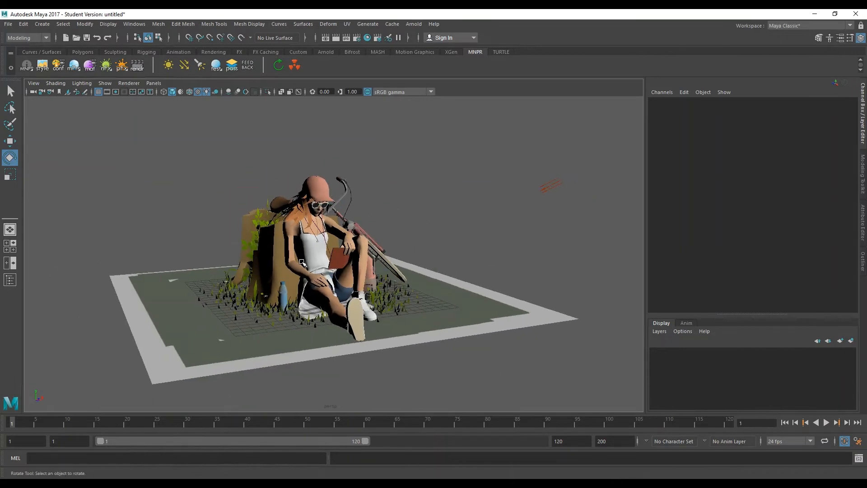
pyautogui.scroll(1, 308, 260)
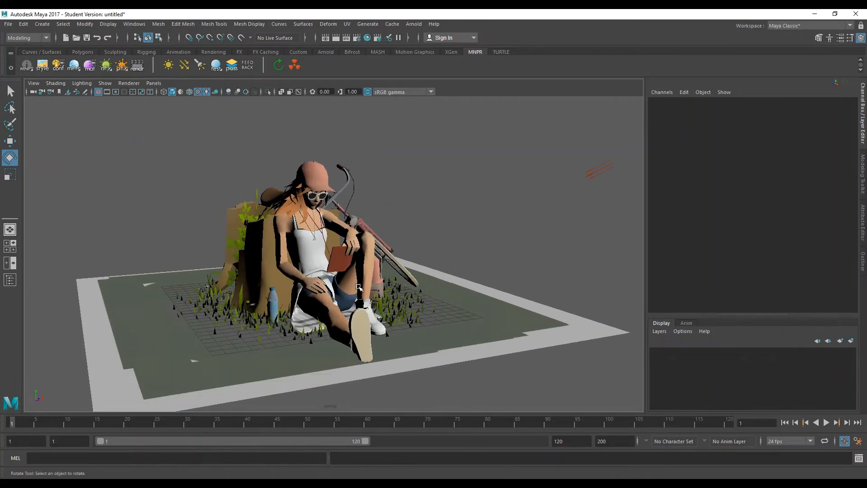
pyautogui.hotkey('alt', 'Tab')
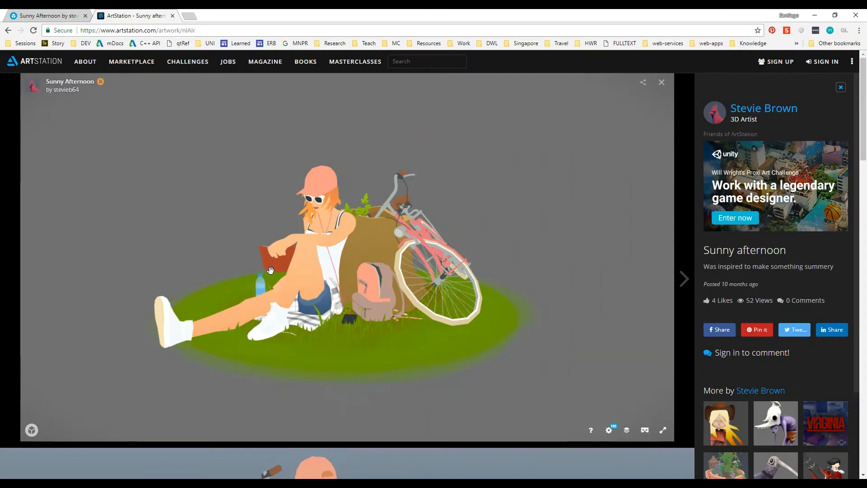
pyautogui.moveTo(322, 274); pyautogui.dragTo(384, 316)
pyautogui.hotkey('alt', 'Tab')
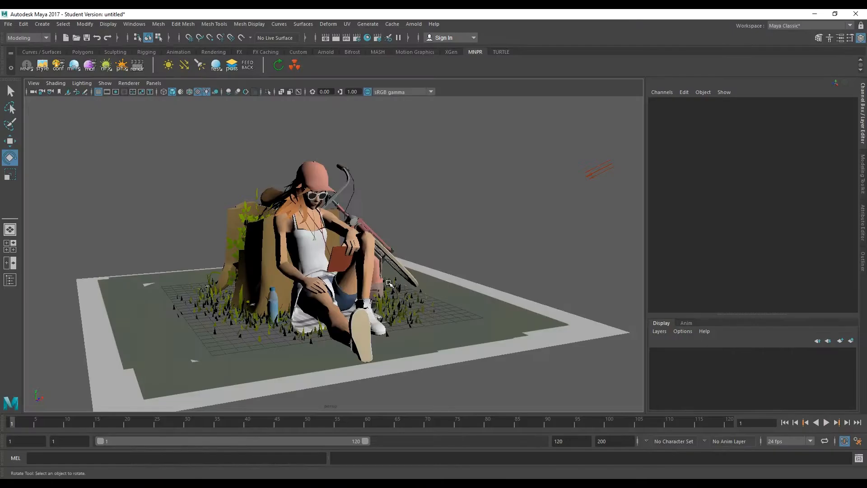
# Compare the viewport shading with scene lighting and shadows toggled on and off, viewing the model from the front
pyautogui.click(205, 91)
pyautogui.click(205, 91)
pyautogui.click(213, 92)
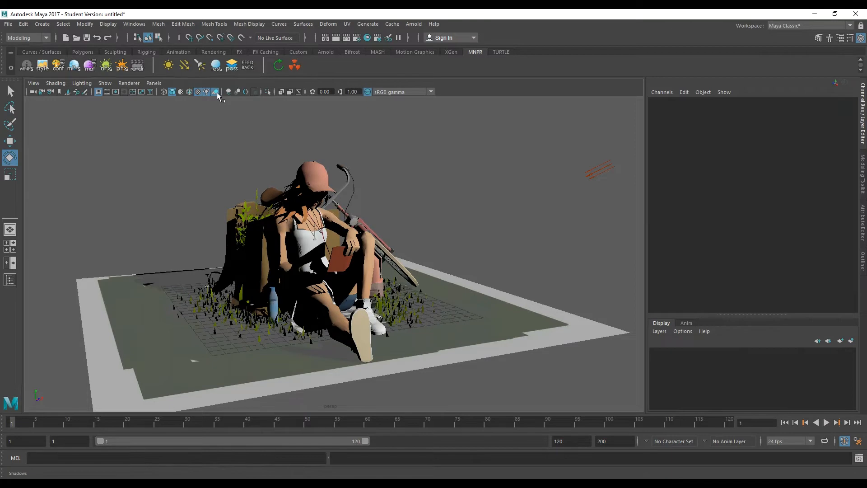
pyautogui.click(216, 92)
pyautogui.click(216, 92)
pyautogui.click(217, 92)
pyautogui.keyDown('alt'); pyautogui.moveTo(384, 192); pyautogui.dragTo(335, 194); pyautogui.keyUp('alt')
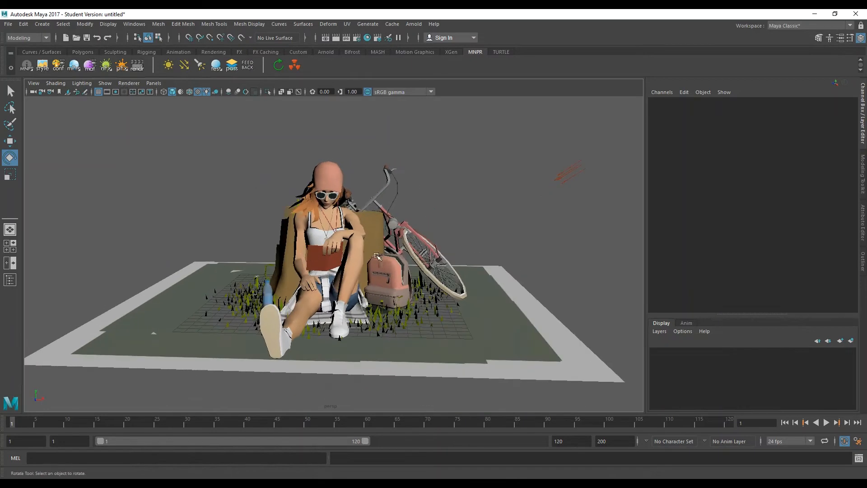
pyautogui.keyDown('alt'); pyautogui.moveTo(258, 266); pyautogui.dragTo(289, 269); pyautogui.keyUp('alt')
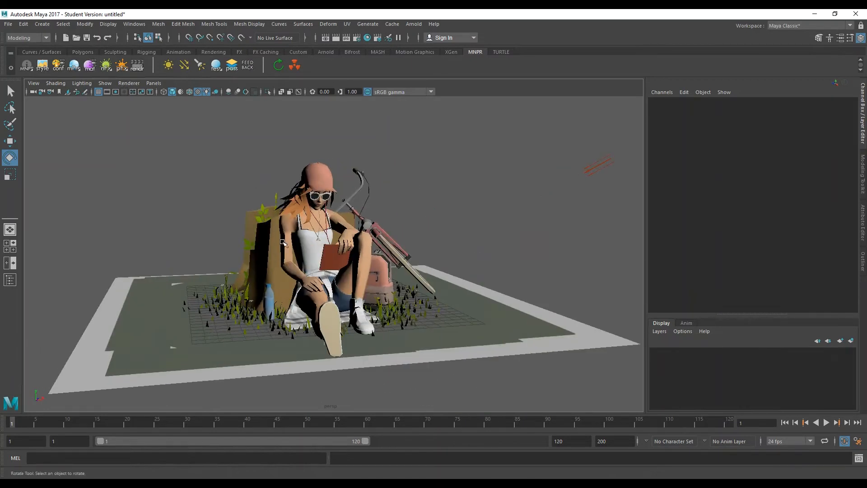
# Select the summer mesh and open the Hypershade beside the model
pyautogui.click(289, 268)
pyautogui.keyDown('alt'); pyautogui.moveTo(208, 285); pyautogui.dragTo(224, 303); pyautogui.keyUp('alt')
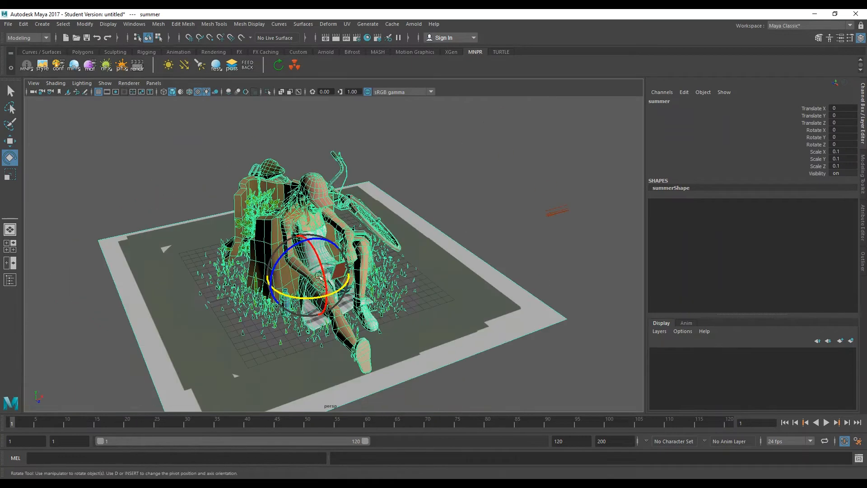
pyautogui.keyDown('alt'); pyautogui.moveTo(455, 254); pyautogui.dragTo(304, 255); pyautogui.keyUp('alt')
pyautogui.keyDown('alt'); pyautogui.moveTo(373, 288); pyautogui.dragTo(376, 298); pyautogui.keyUp('alt')
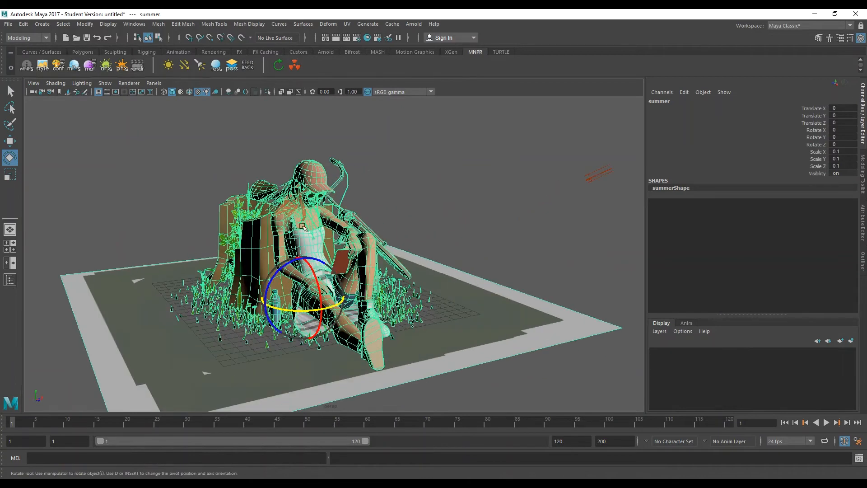
pyautogui.click(367, 38)
pyautogui.moveTo(274, 172); pyautogui.dragTo(517, 134)
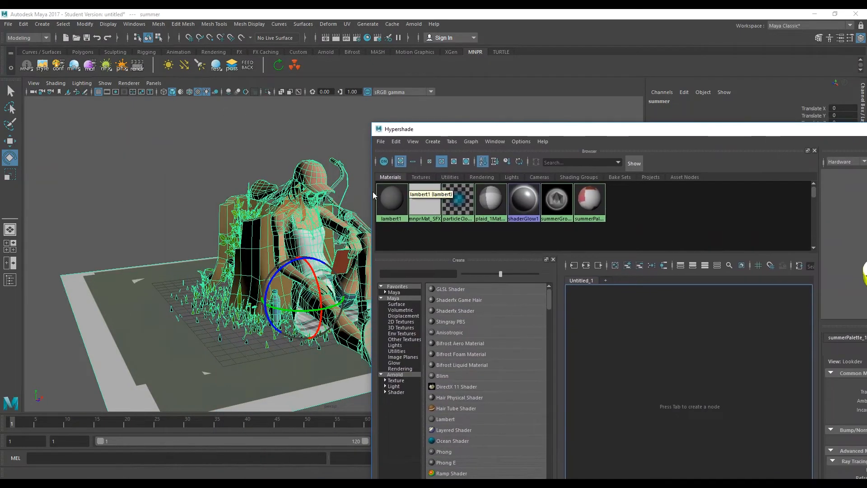
# Inspect the plaid_1Material, summerPalette_1Material and summerGround_1Material swatches in the Hypershade
pyautogui.click(502, 202)
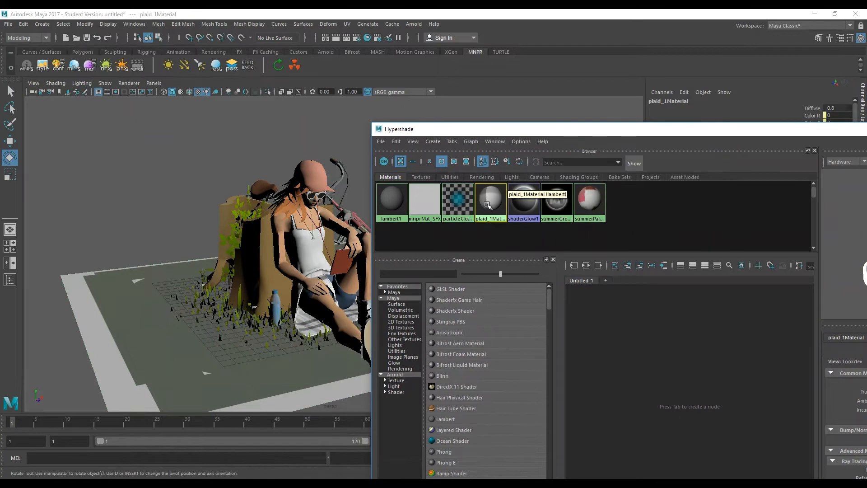
pyautogui.keyDown('alt'); pyautogui.moveTo(303, 326); pyautogui.dragTo(255, 327); pyautogui.keyUp('alt')
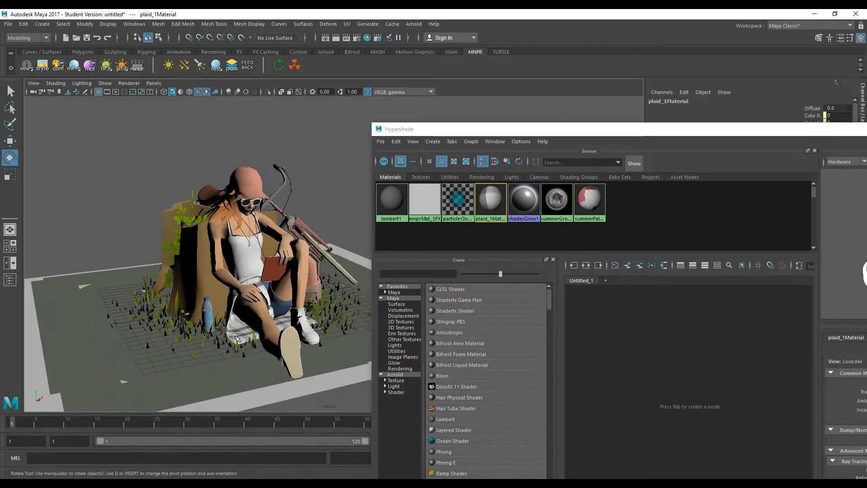
pyautogui.click(590, 200)
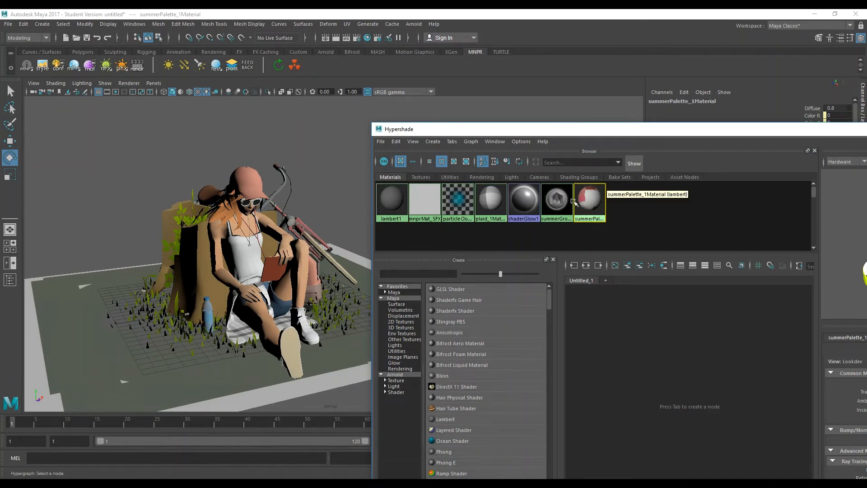
pyautogui.click(545, 201)
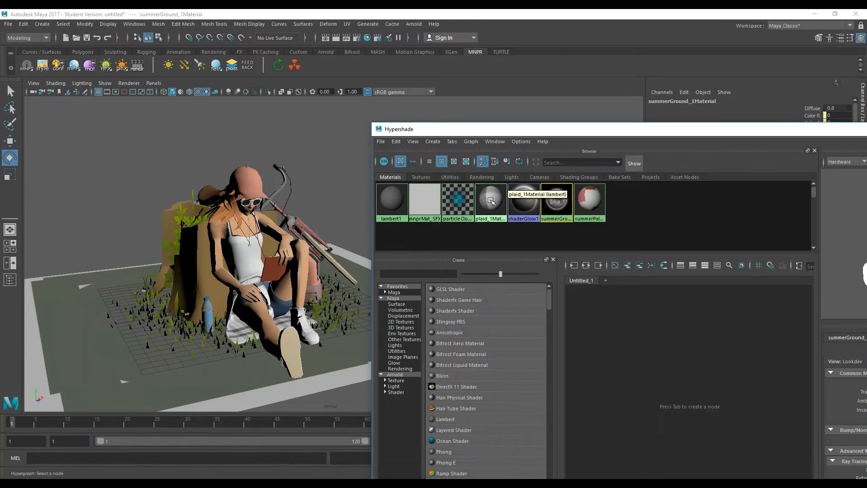
# Delete the mnprMat_SFX material and move the Hypershade away from the model
pyautogui.click(427, 205)
pyautogui.press('Delete')
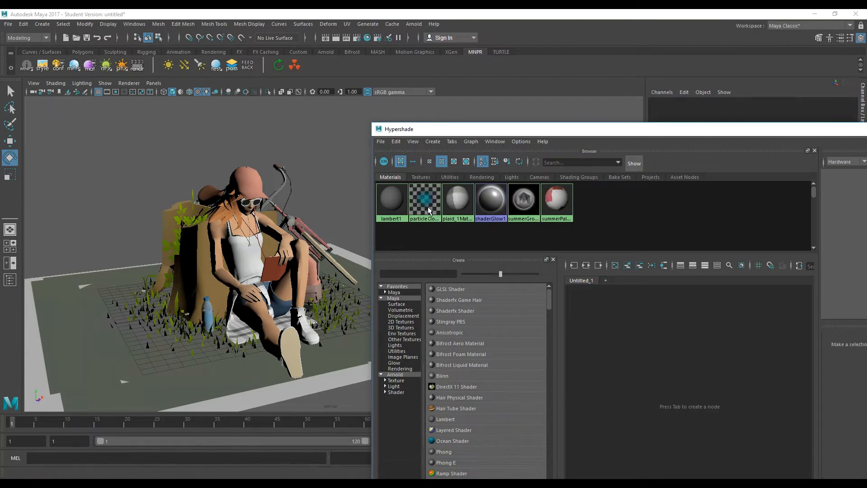
pyautogui.moveTo(515, 131); pyautogui.dragTo(591, 108)
# Select the summer mesh and use the MNPR material tool to select all materials assigned to it
pyautogui.keyDown('alt'); pyautogui.moveTo(263, 259); pyautogui.dragTo(235, 267); pyautogui.keyUp('alt')
pyautogui.click(240, 257)
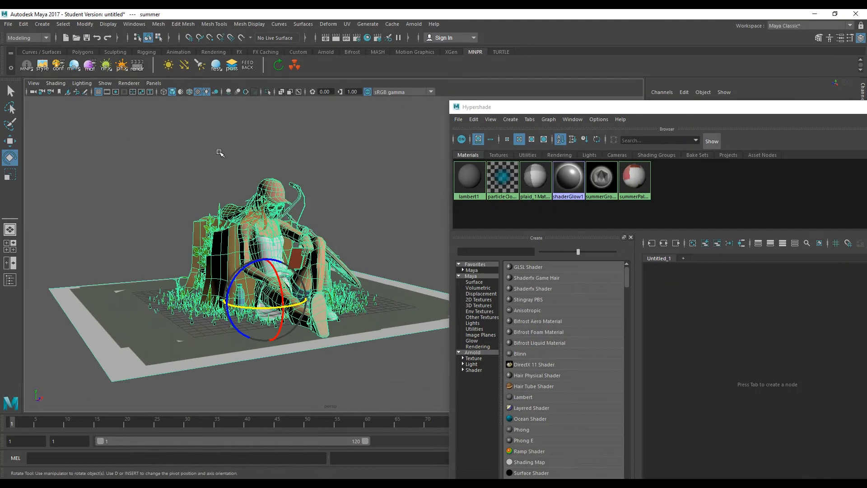
pyautogui.click(90, 67)
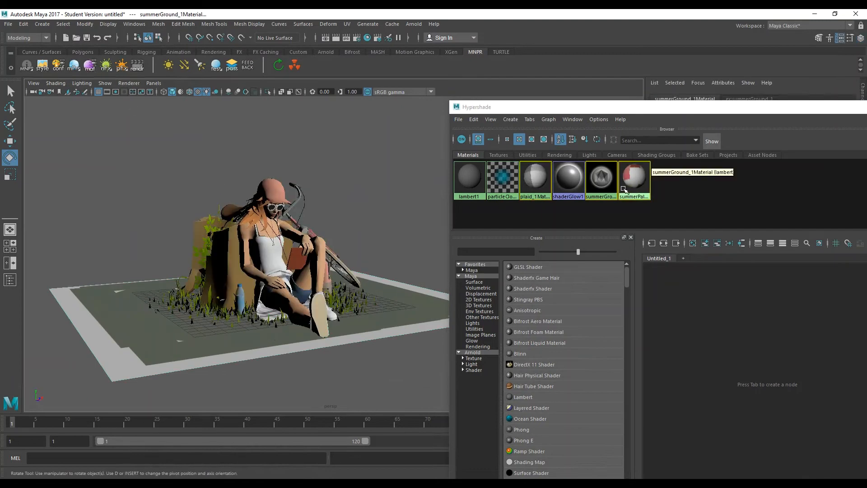
# Examine the attributes of summerGround_1Material and its summerGround_1 file texture
pyautogui.moveTo(625, 110); pyautogui.dragTo(188, 125)
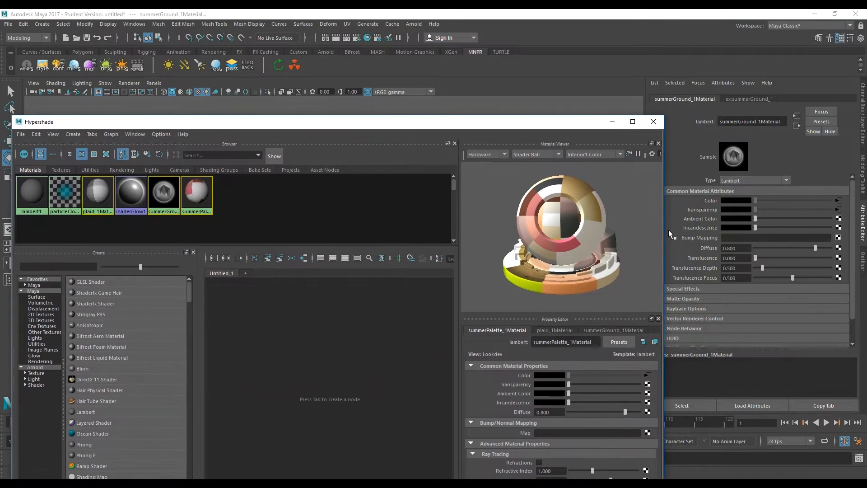
pyautogui.click(747, 99)
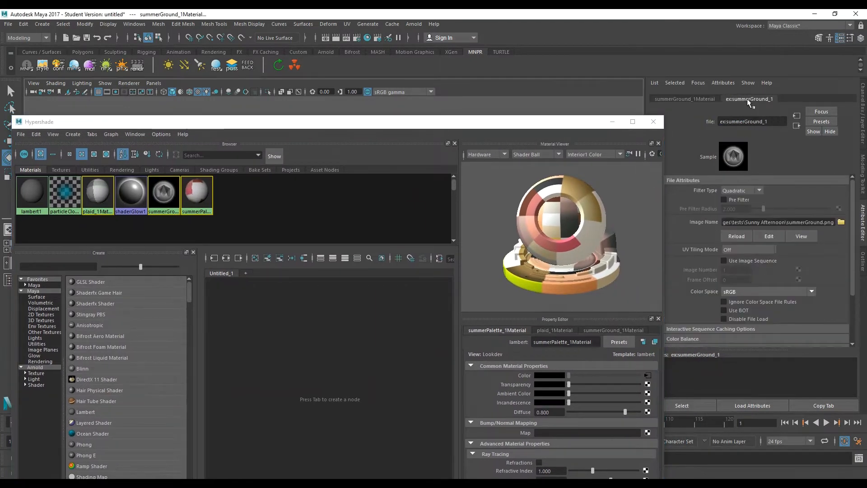
pyautogui.click(708, 99)
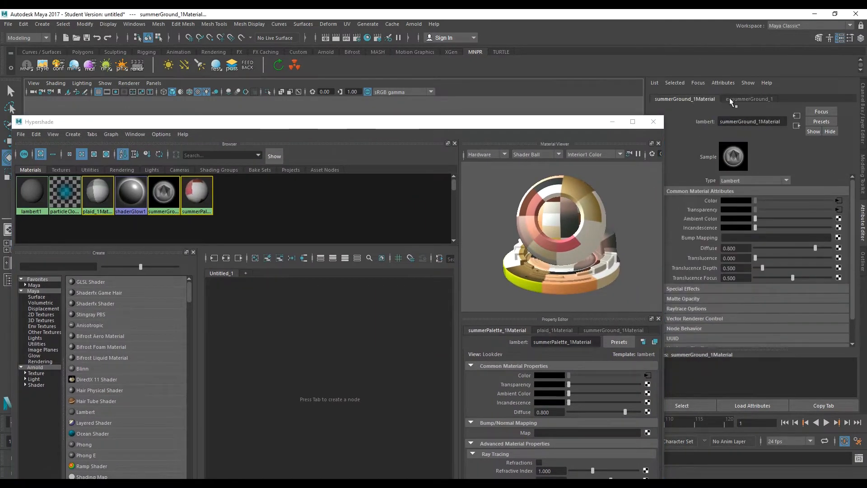
pyautogui.click(728, 97)
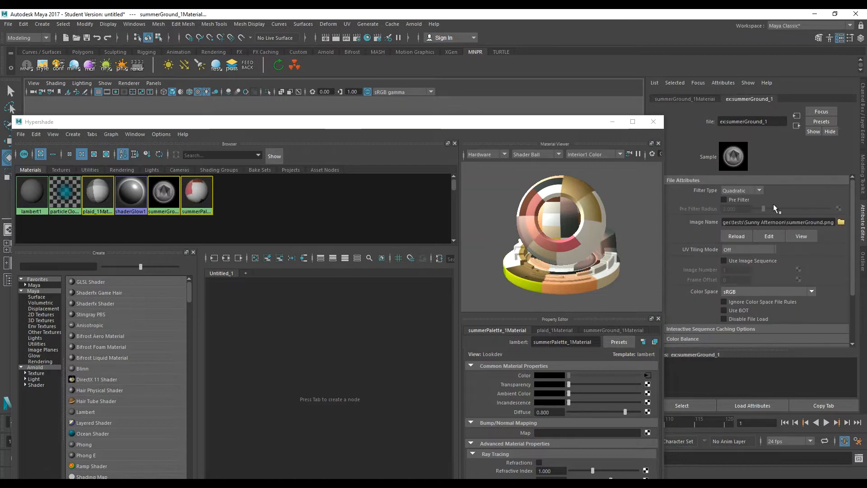
pyautogui.click(698, 98)
# Reposition the Hypershade so the model is uncovered, and frame the seated figure more closely from above
pyautogui.click(549, 131)
pyautogui.moveTo(549, 131); pyautogui.dragTo(726, 144)
pyautogui.moveTo(374, 139); pyautogui.dragTo(459, 112)
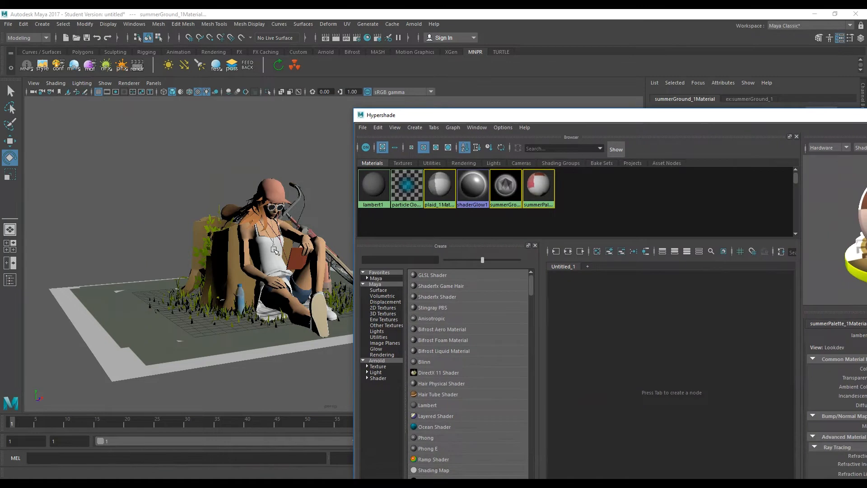
pyautogui.keyDown('alt'); pyautogui.moveTo(268, 230); pyautogui.dragTo(246, 247); pyautogui.keyUp('alt')
pyautogui.moveTo(428, 121); pyautogui.dragTo(500, 99)
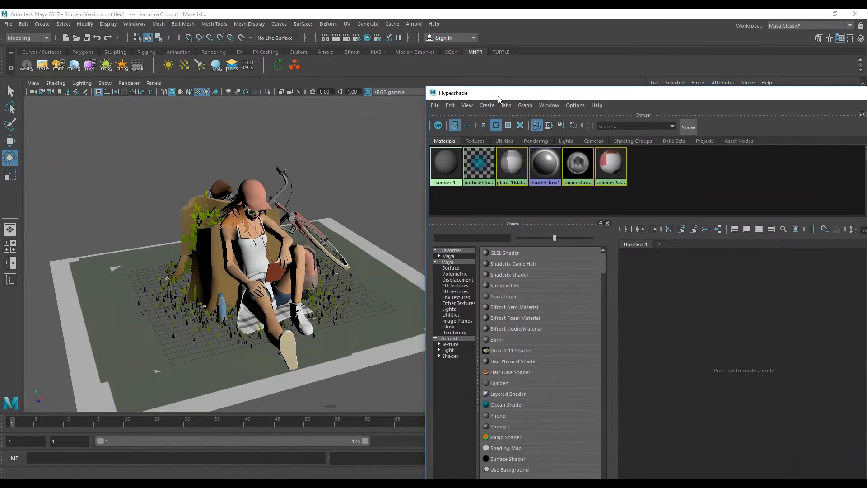
pyautogui.scroll(5, 280, 265)
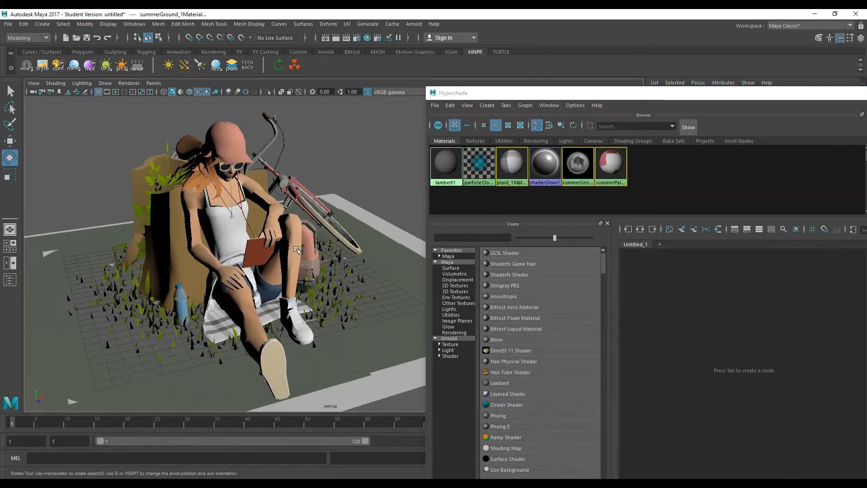
pyautogui.scroll(-2, 212, 270)
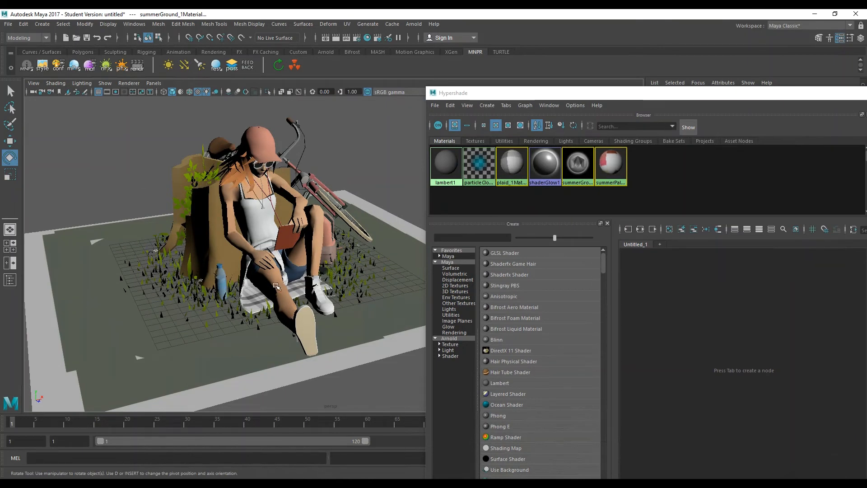
# Select the parts of the summer mesh that use plaid_1Material
pyautogui.click(515, 165)
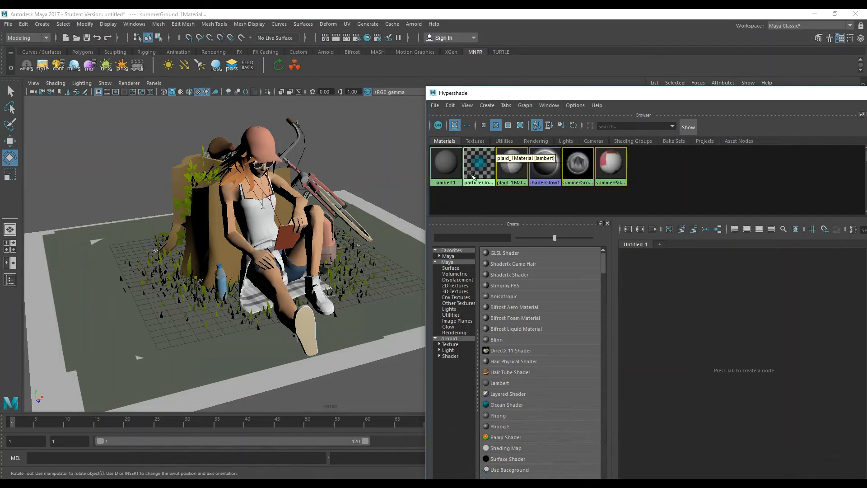
pyautogui.click(506, 169)
pyautogui.rightClick(506, 169)
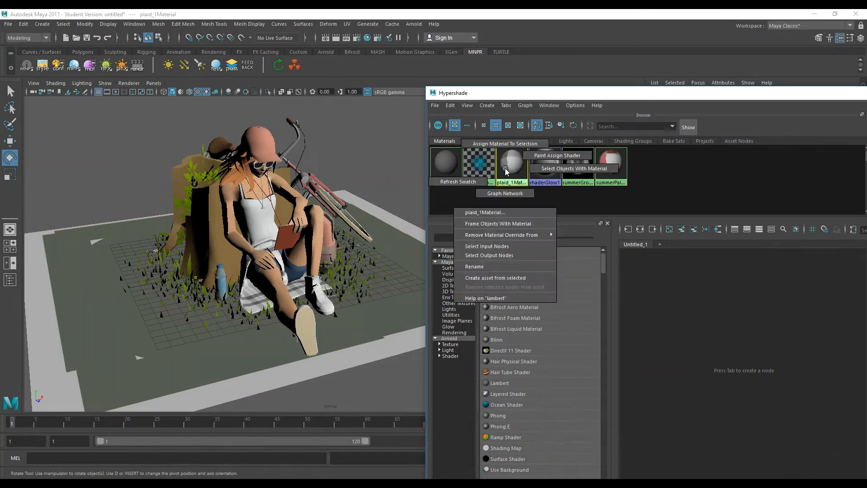
pyautogui.rightClick(508, 170)
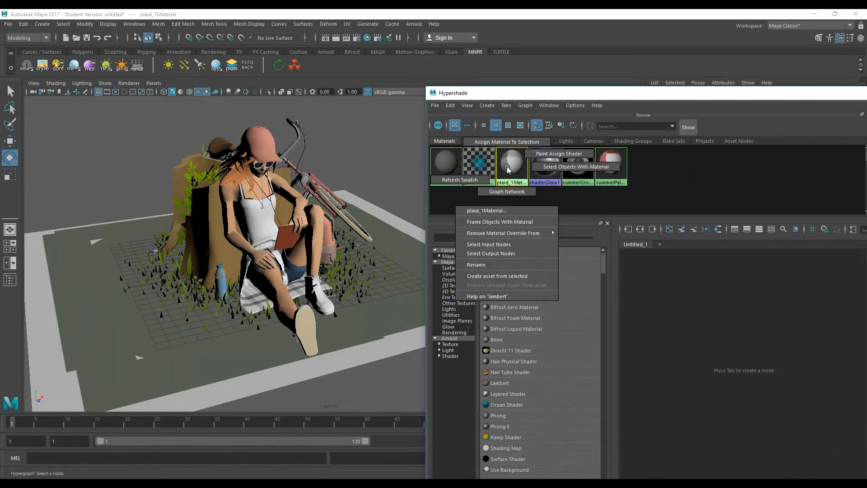
pyautogui.click(556, 167)
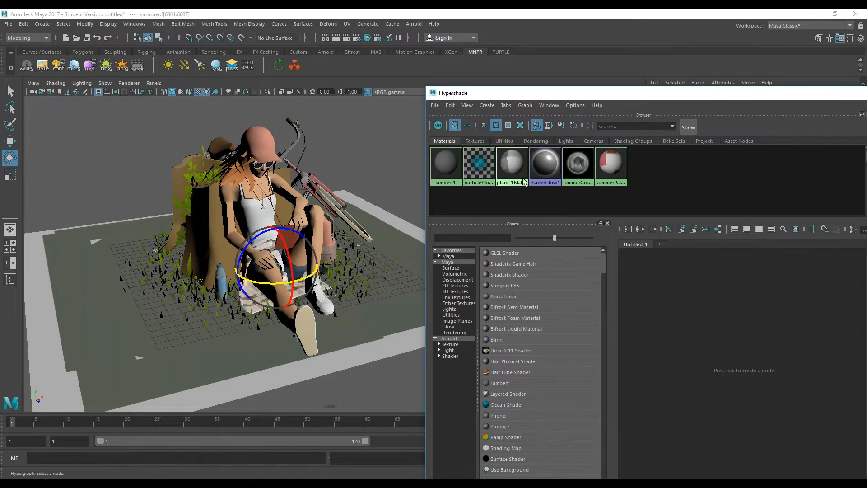
# Separate the summer mesh into individual surfaces so the plaid cloth is split from the figure and scenery
pyautogui.scroll(2, 316, 288)
pyautogui.keyDown('alt'); pyautogui.moveTo(317, 288); pyautogui.dragTo(270, 299); pyautogui.keyUp('alt')
pyautogui.press('w')
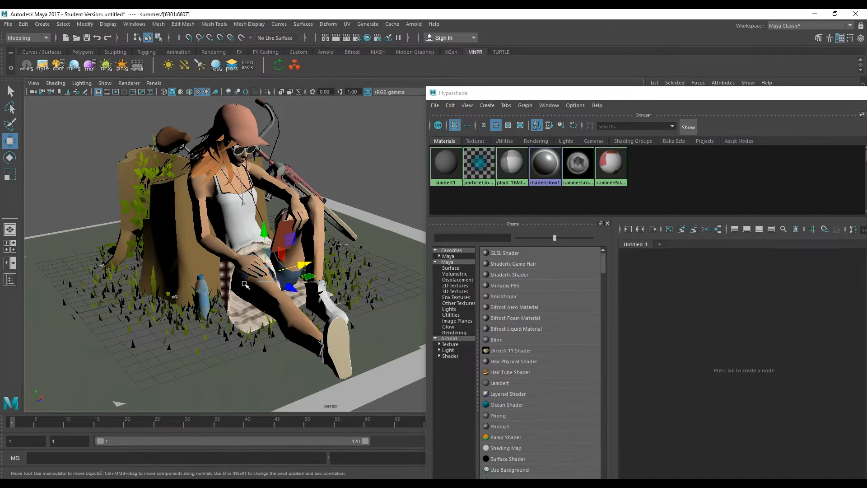
pyautogui.press('space')
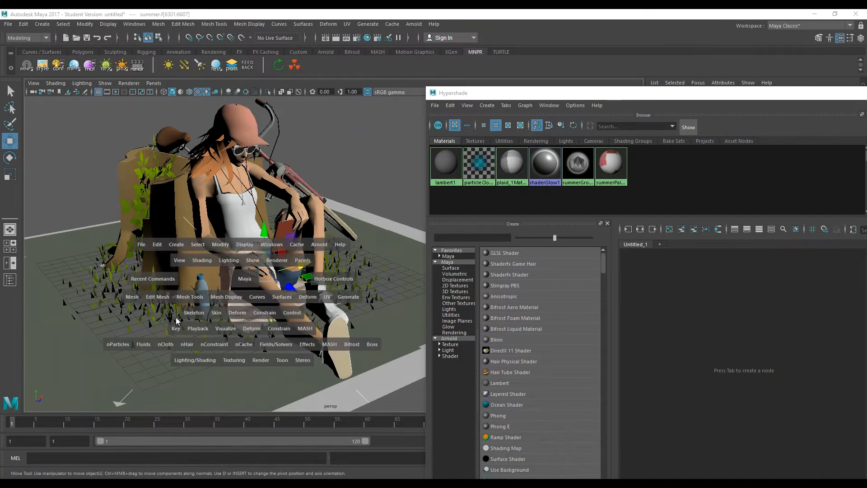
pyautogui.click(132, 296)
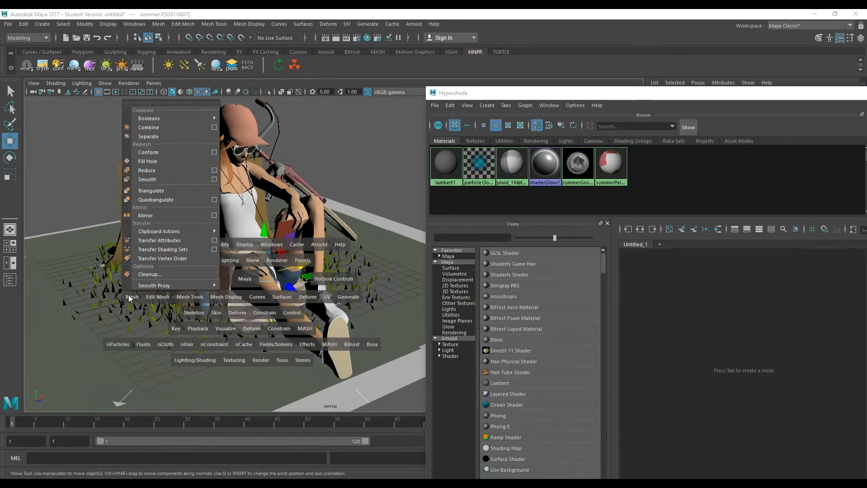
pyautogui.click(172, 137)
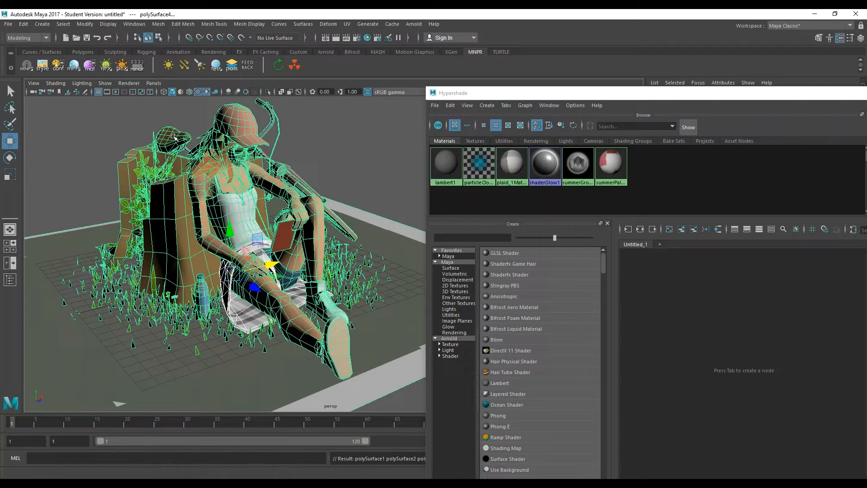
# Select the separated plaid cloth and inspect its assigned material's attributes, moving the Hypershade clear of them
pyautogui.click(247, 311)
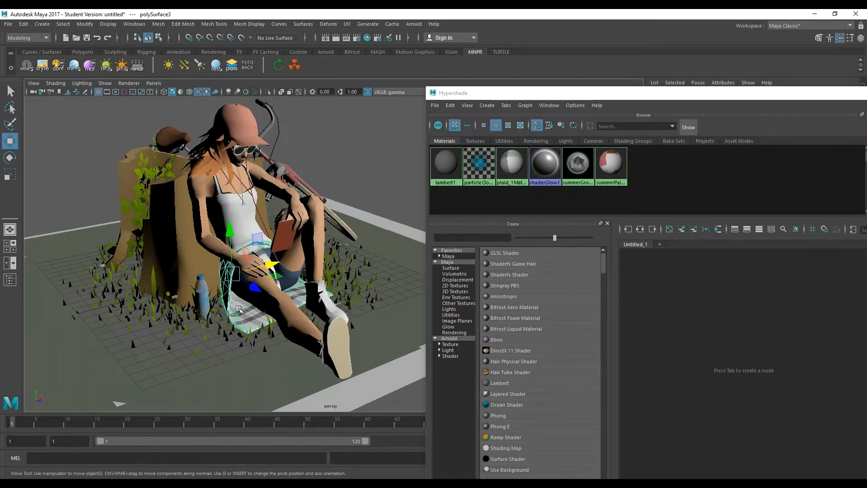
pyautogui.scroll(-2, 189, 214)
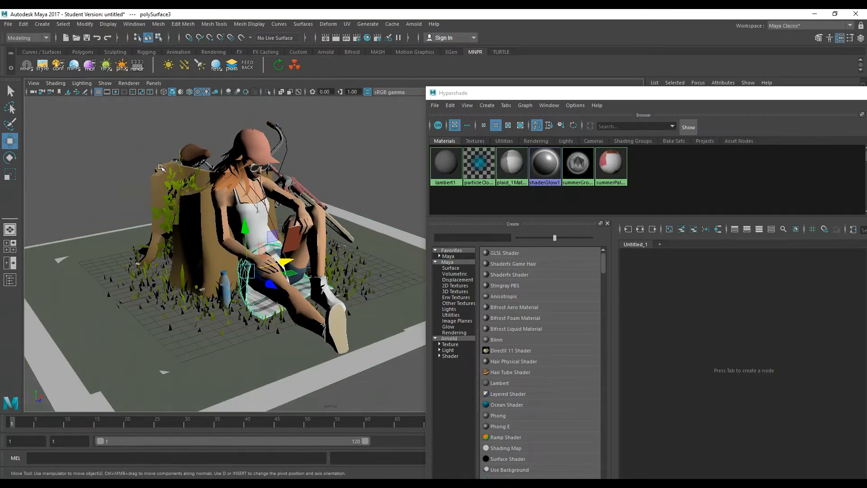
pyautogui.click(90, 67)
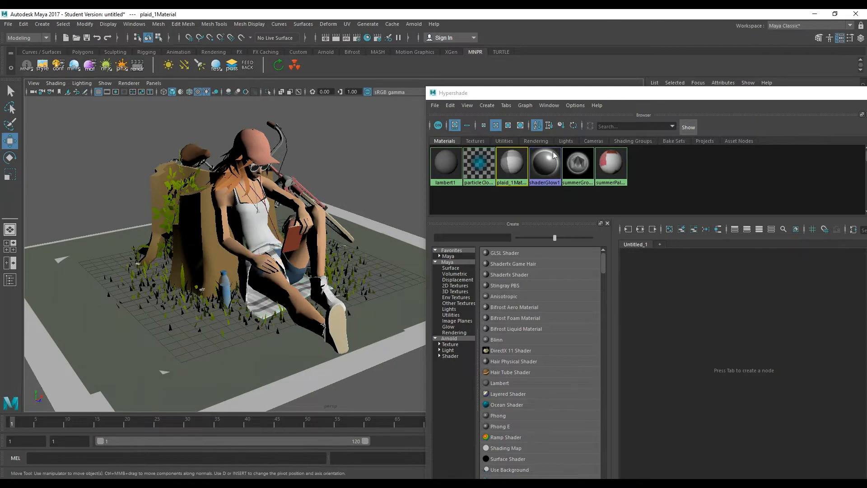
pyautogui.moveTo(596, 94); pyautogui.dragTo(502, 299)
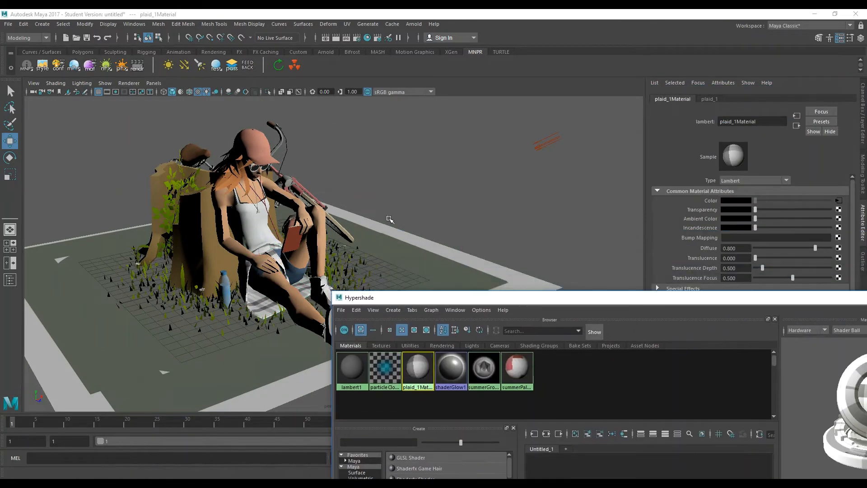
# Select the large mesh containing the figure and tree stump, and check in the Hypershade which materials it uses
pyautogui.click(225, 240)
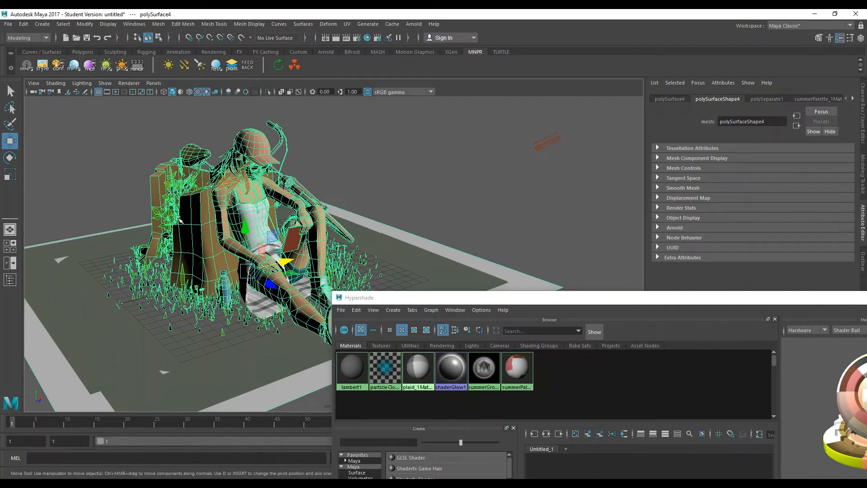
pyautogui.click(92, 69)
pyautogui.moveTo(607, 301); pyautogui.dragTo(621, 130)
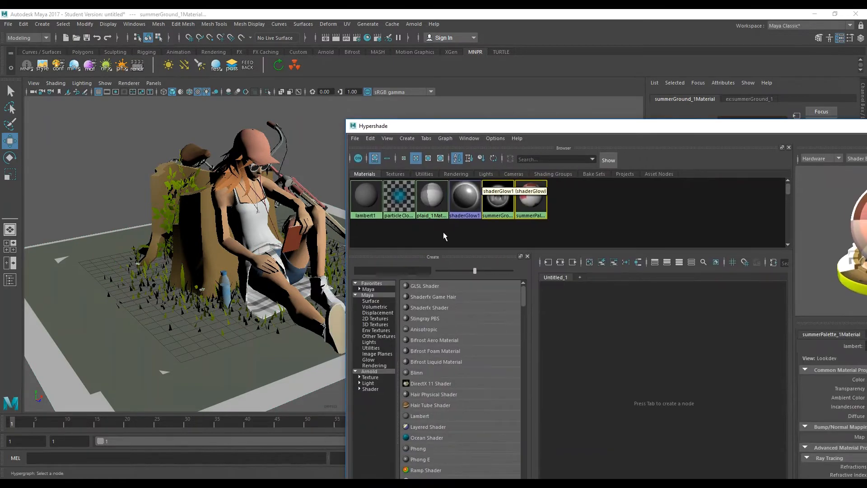
# Select the mesh faces that use summerGround_1Material and separate the mesh so the ground is split off
pyautogui.click(514, 225)
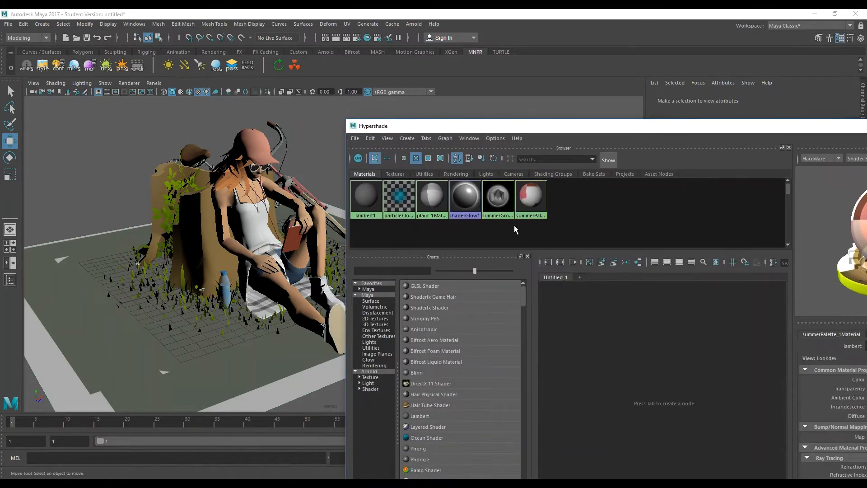
pyautogui.click(506, 201)
pyautogui.rightClick(494, 200)
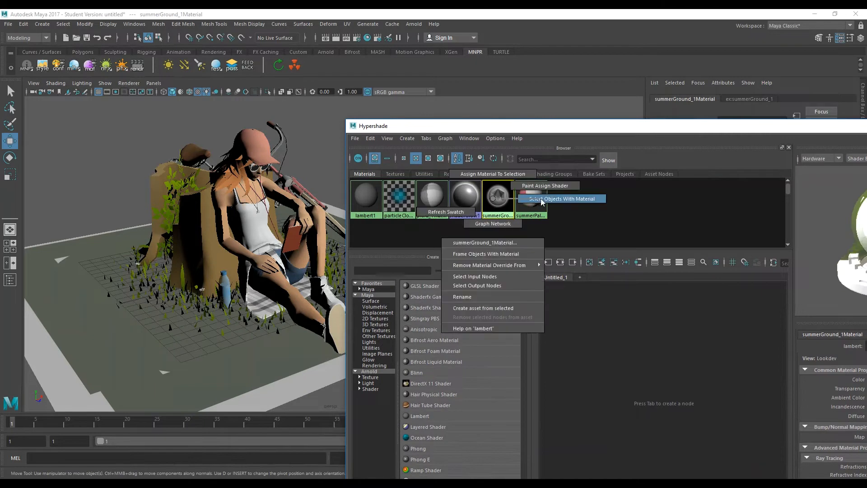
pyautogui.click(562, 199)
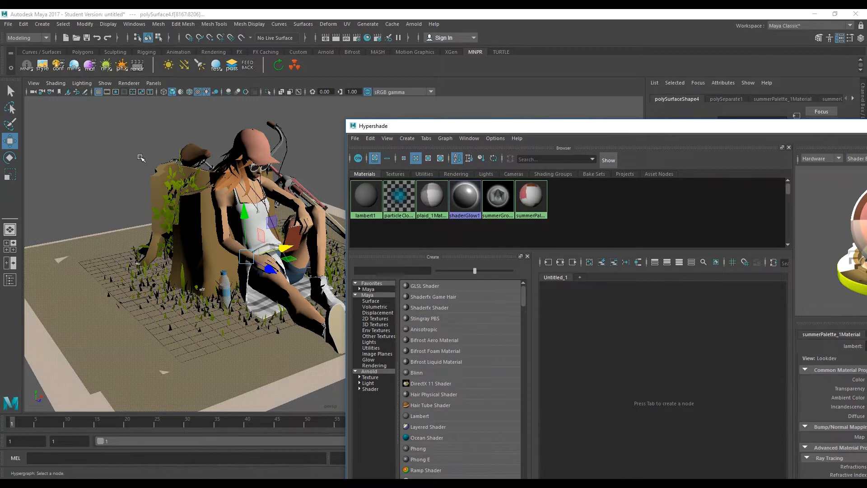
pyautogui.press('space')
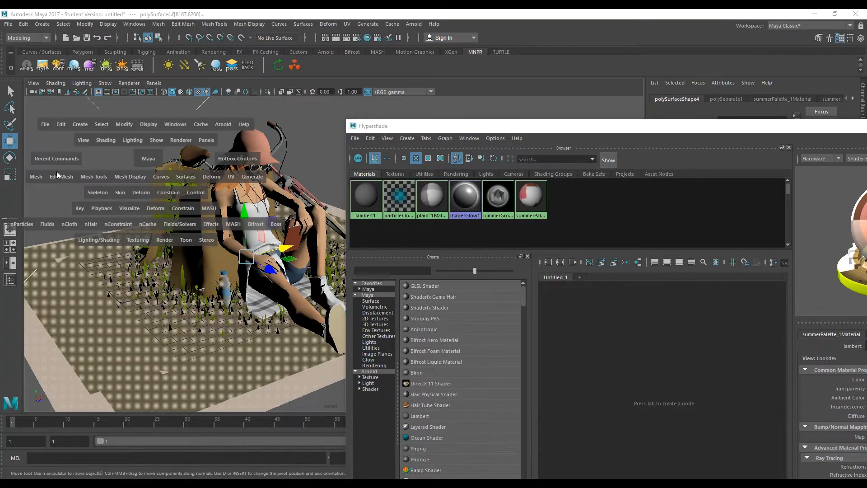
pyautogui.click(38, 177)
pyautogui.click(61, 220)
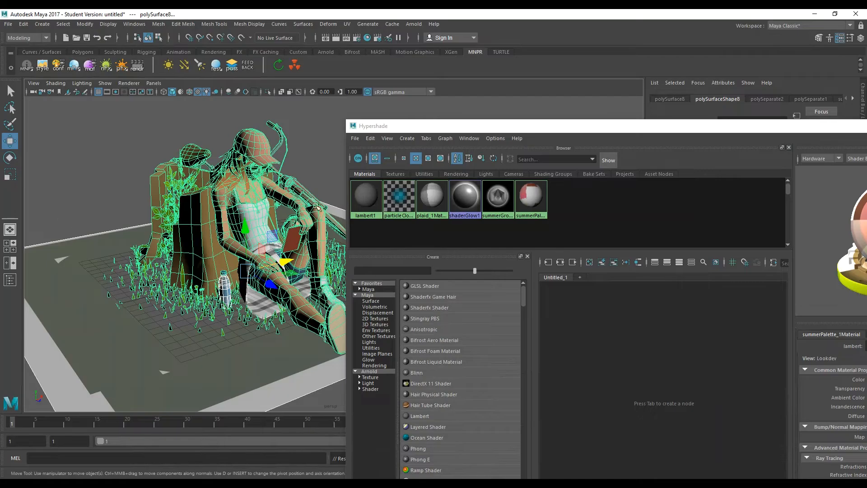
# Select the separated figure mesh, dismiss the Hypershade, and inspect the figure's assigned material
pyautogui.click(226, 205)
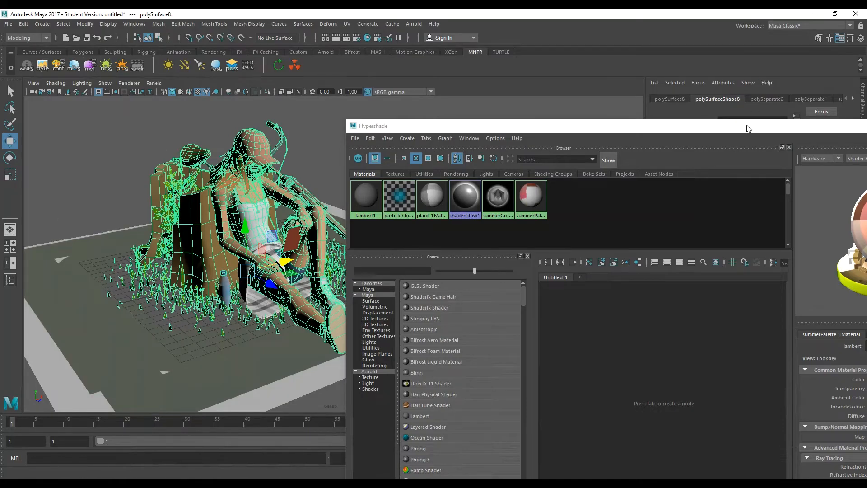
pyautogui.moveTo(747, 128); pyautogui.dragTo(534, 128)
pyautogui.click(776, 126)
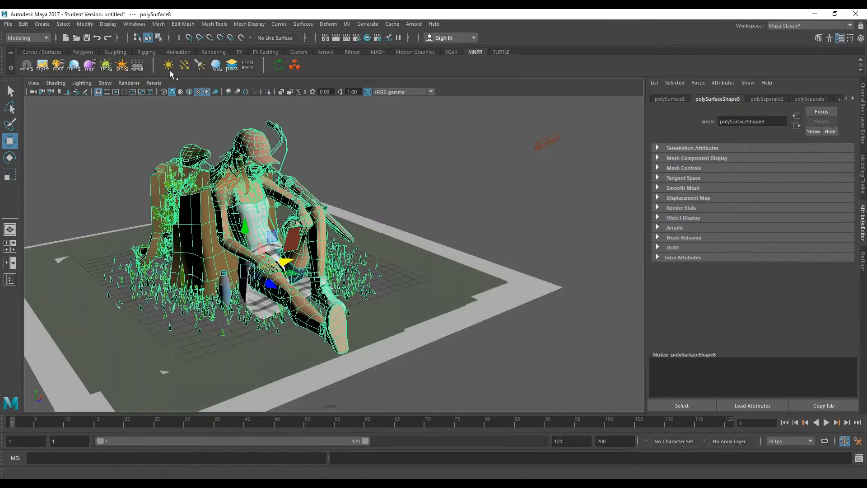
pyautogui.click(89, 66)
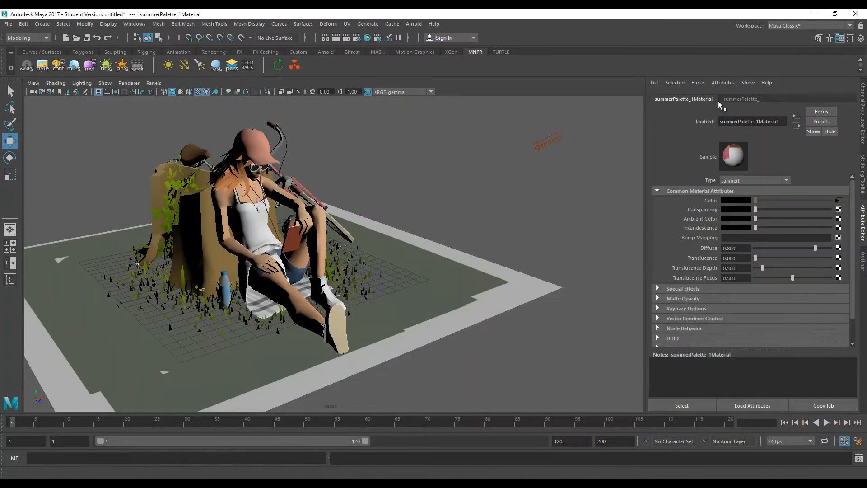
# Inspect the materials assigned to the separated ground plane and the plaid cloth
pyautogui.click(399, 270)
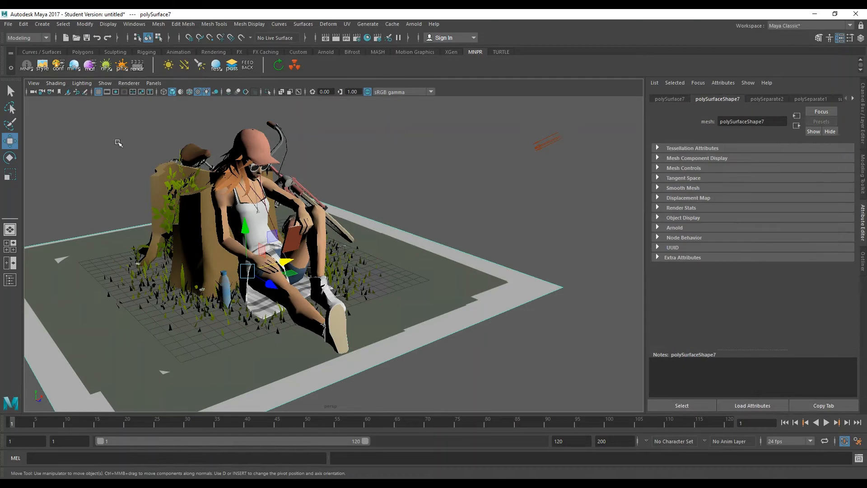
pyautogui.click(89, 66)
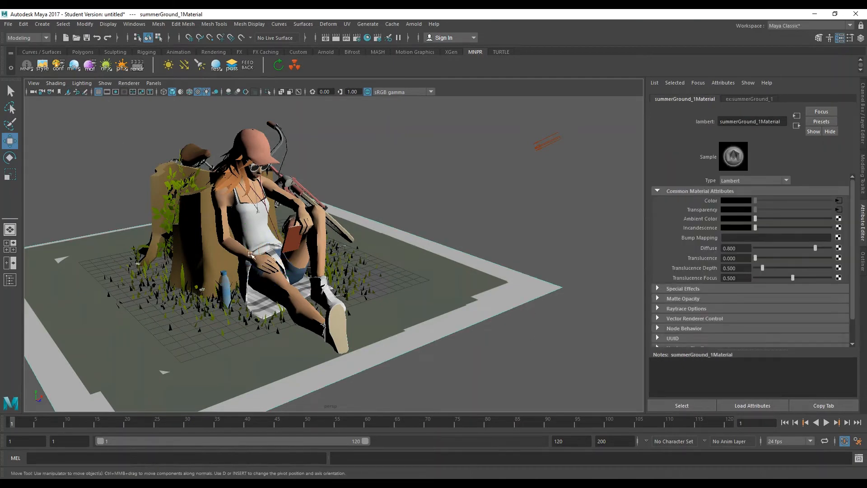
pyautogui.keyDown('alt'); pyautogui.moveTo(247, 259); pyautogui.dragTo(271, 274); pyautogui.keyUp('alt')
pyautogui.click(255, 296)
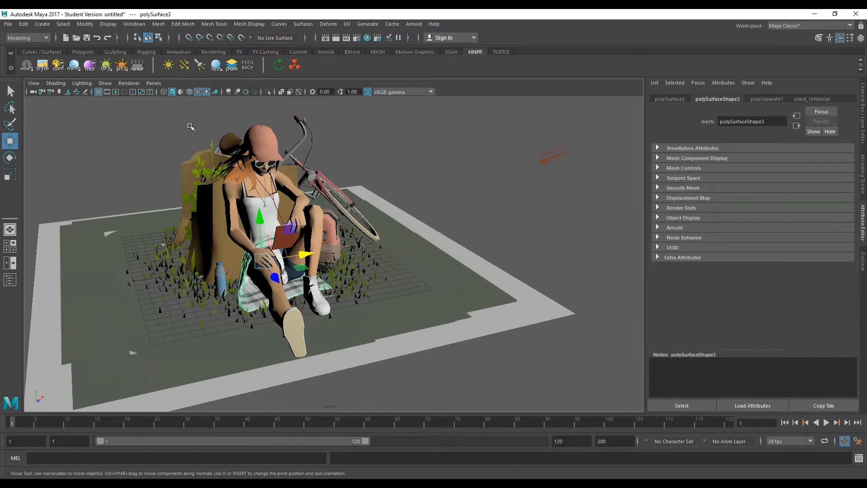
pyautogui.click(91, 69)
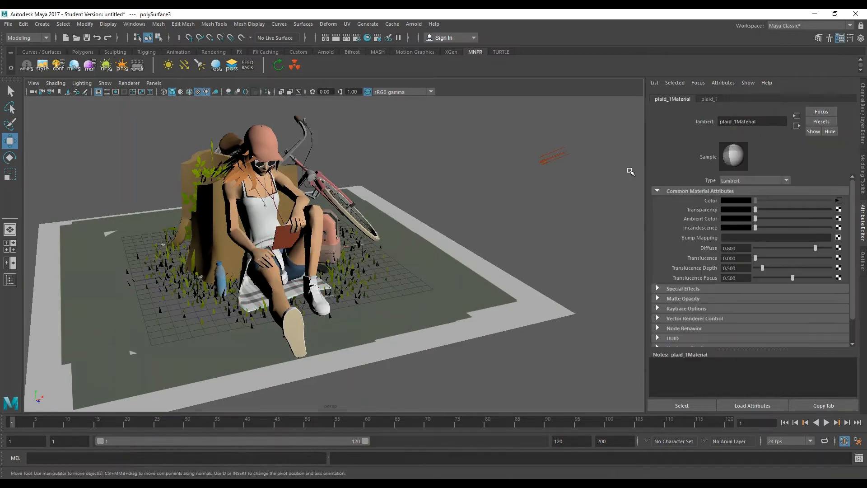
# Select the separated meshes and delete all construction history in the scene
pyautogui.scroll(-1, 284, 279)
pyautogui.keyDown('alt'); pyautogui.moveTo(284, 279); pyautogui.dragTo(257, 219); pyautogui.keyUp('alt')
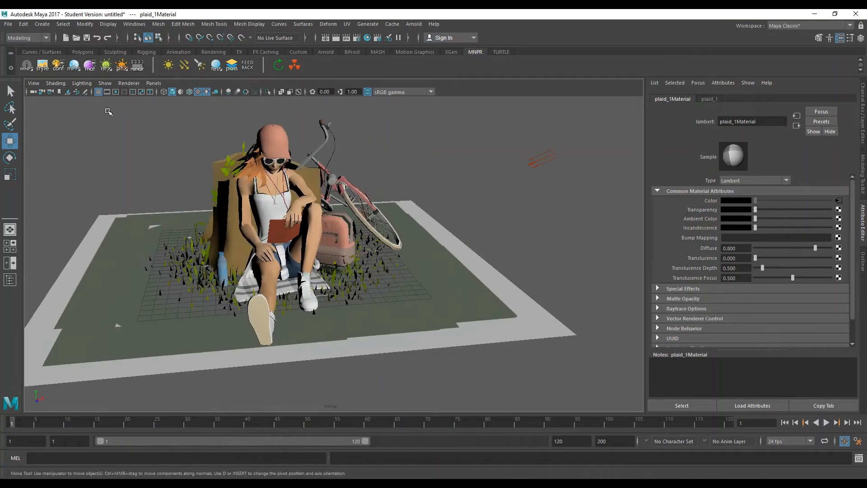
pyautogui.keyDown('alt'); pyautogui.moveTo(234, 260); pyautogui.dragTo(260, 268); pyautogui.keyUp('alt')
pyautogui.keyDown('alt'); pyautogui.moveTo(260, 269); pyautogui.dragTo(275, 286, button='middle'); pyautogui.keyUp('alt')
pyautogui.keyDown('alt'); pyautogui.moveTo(276, 285); pyautogui.dragTo(448, 331); pyautogui.keyUp('alt')
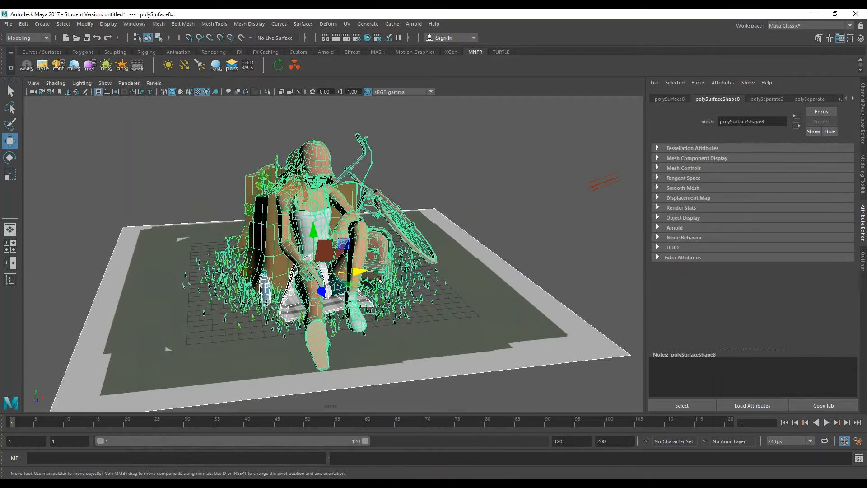
pyautogui.click(23, 24)
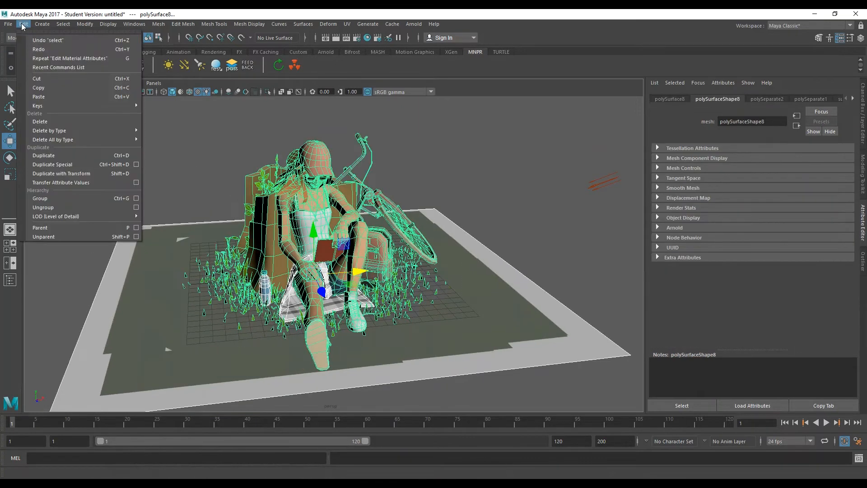
pyautogui.moveTo(77, 140)
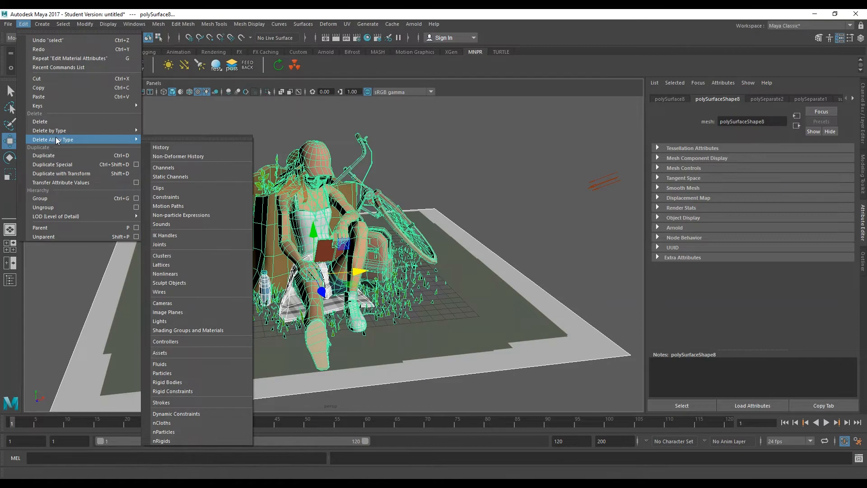
pyautogui.click(206, 155)
# Clear the selection, show the Outliner, and select the palette mesh and frame it in the viewport
pyautogui.click(458, 190)
pyautogui.click(446, 240)
pyautogui.click(863, 266)
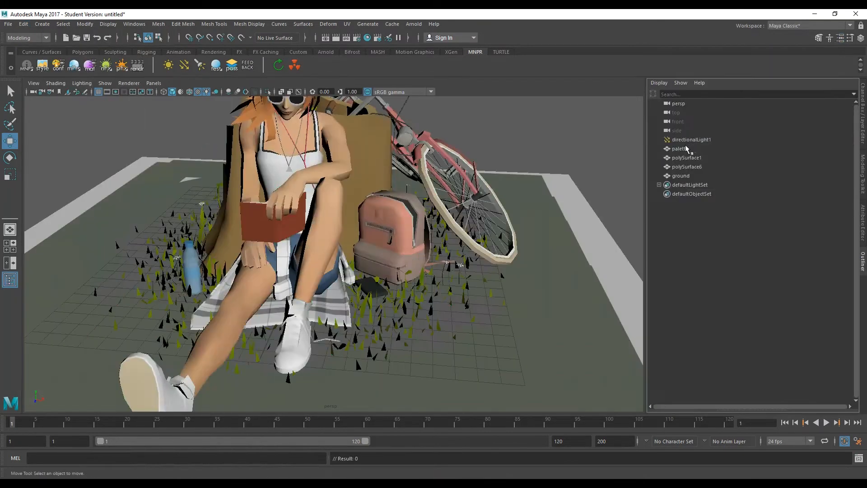
pyautogui.click(686, 146)
pyautogui.press('f')
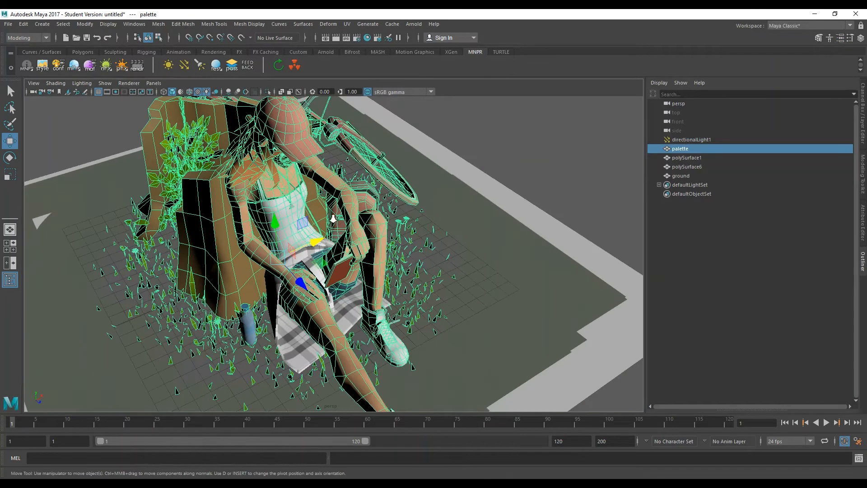
pyautogui.keyDown('alt'); pyautogui.moveTo(336, 220); pyautogui.dragTo(303, 259); pyautogui.keyUp('alt')
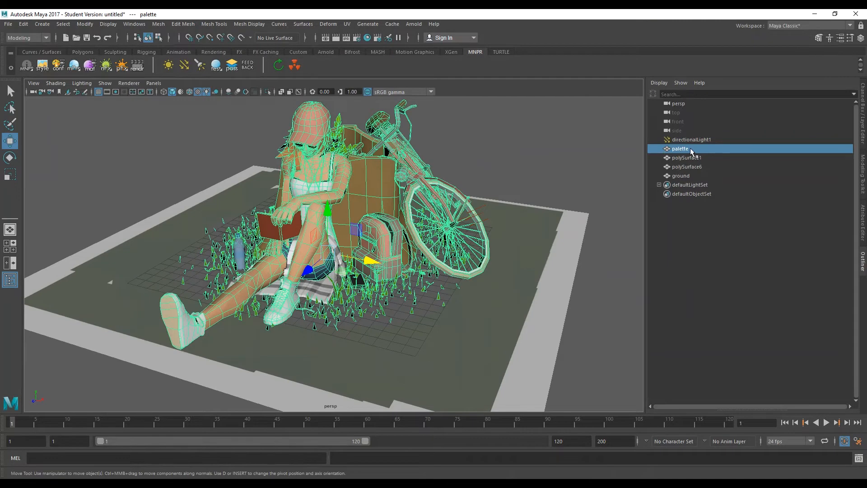
# Check which parts of the scene polySurface1, polySurface6 and ground represent by selecting each in turn
pyautogui.click(684, 158)
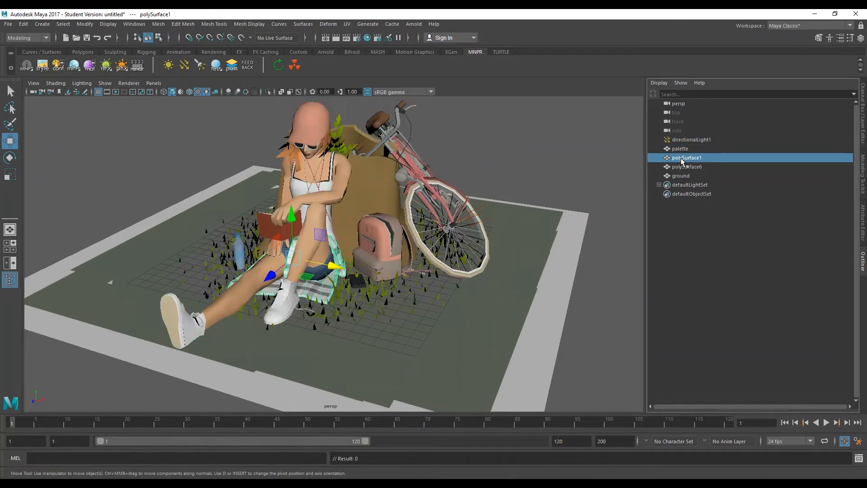
pyautogui.keyDown('alt'); pyautogui.moveTo(284, 265); pyautogui.dragTo(307, 253); pyautogui.keyUp('alt')
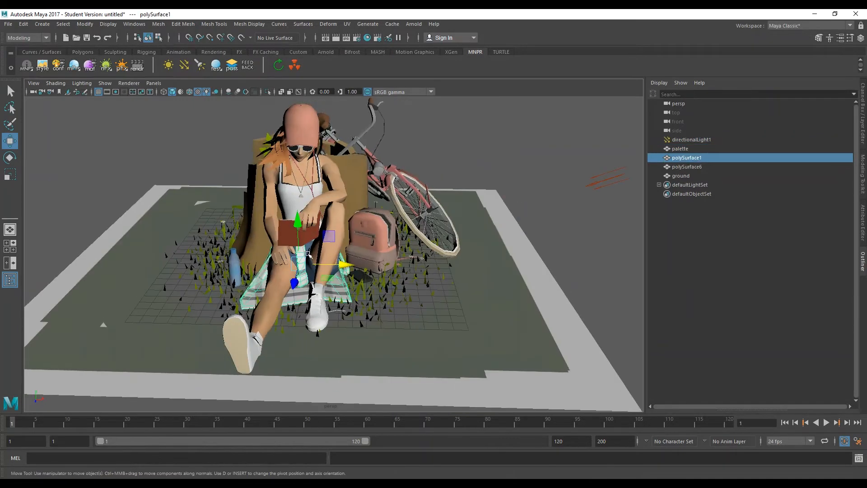
pyautogui.click(690, 167)
pyautogui.keyDown('alt'); pyautogui.moveTo(218, 312); pyautogui.dragTo(251, 320); pyautogui.keyUp('alt')
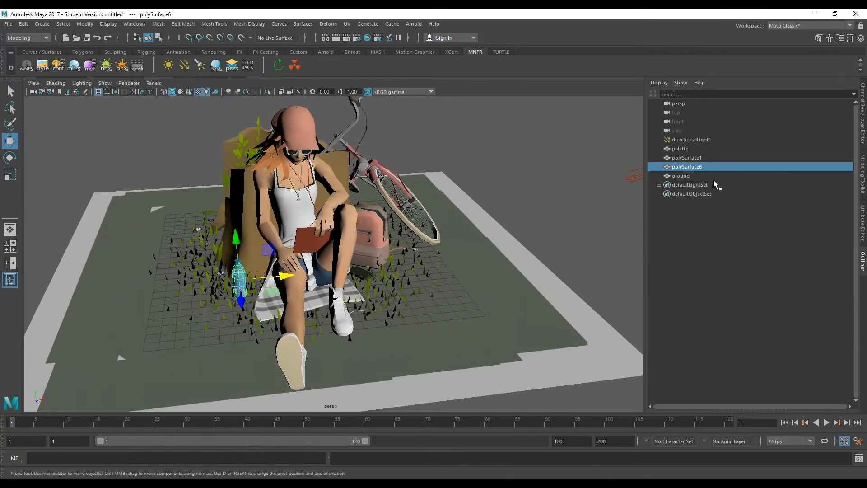
pyautogui.click(683, 176)
pyautogui.keyDown('alt'); pyautogui.moveTo(507, 227); pyautogui.dragTo(478, 231); pyautogui.keyUp('alt')
pyautogui.keyDown('alt'); pyautogui.moveTo(292, 244); pyautogui.dragTo(260, 239); pyautogui.keyUp('alt')
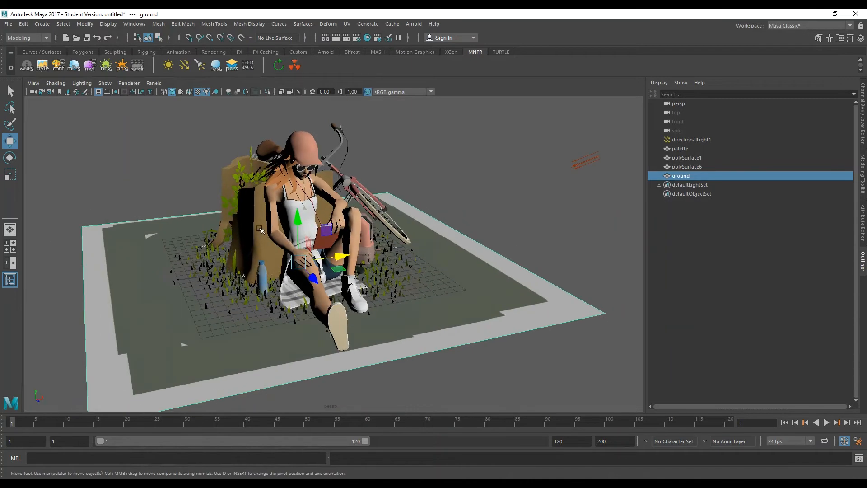
# Load the _default MNPR material preset onto the palette mesh and close the Material Presets window
pyautogui.click(260, 230)
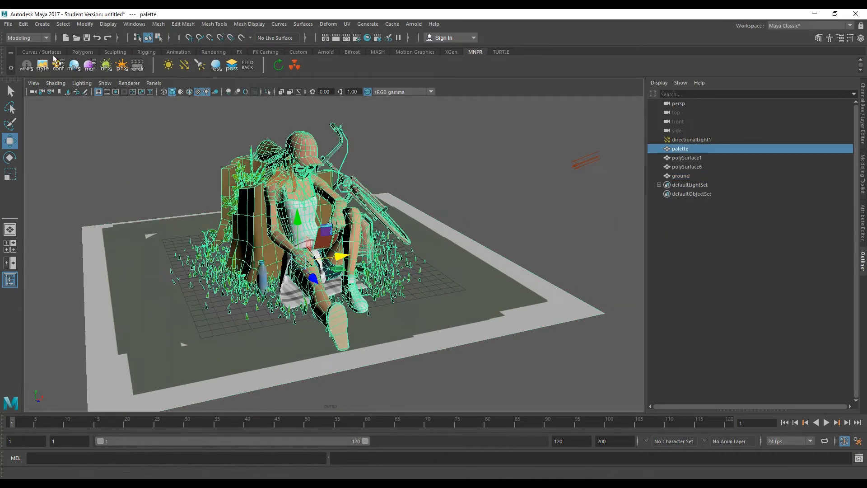
pyautogui.click(75, 67)
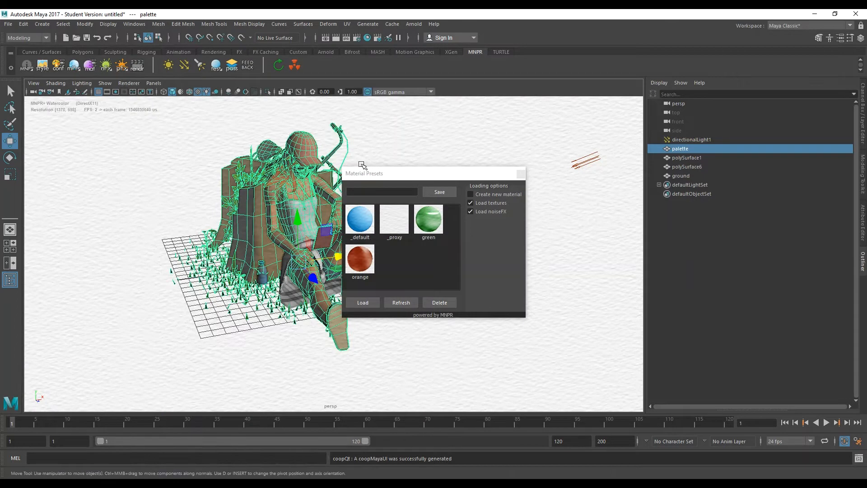
pyautogui.moveTo(372, 174); pyautogui.dragTo(514, 122)
pyautogui.keyDown('alt'); pyautogui.moveTo(432, 147); pyautogui.dragTo(414, 176, button='middle'); pyautogui.keyUp('alt')
pyautogui.keyDown('alt'); pyautogui.moveTo(414, 177); pyautogui.dragTo(434, 180, button='right'); pyautogui.keyUp('alt')
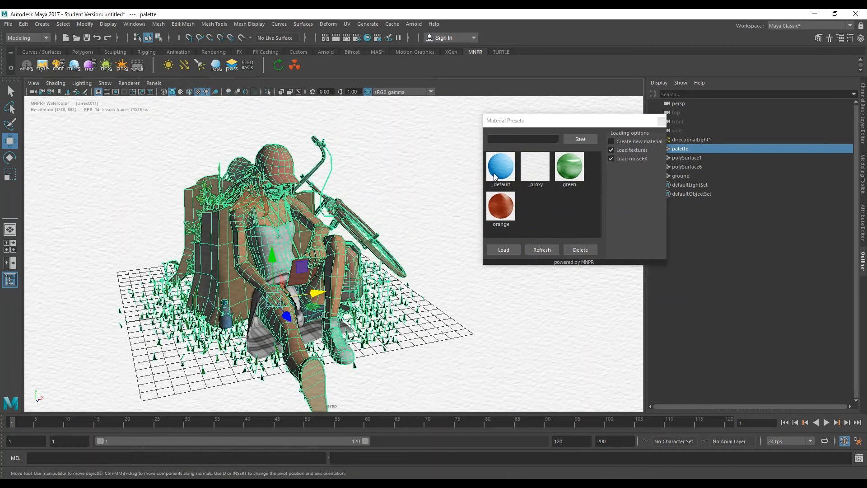
pyautogui.click(496, 177)
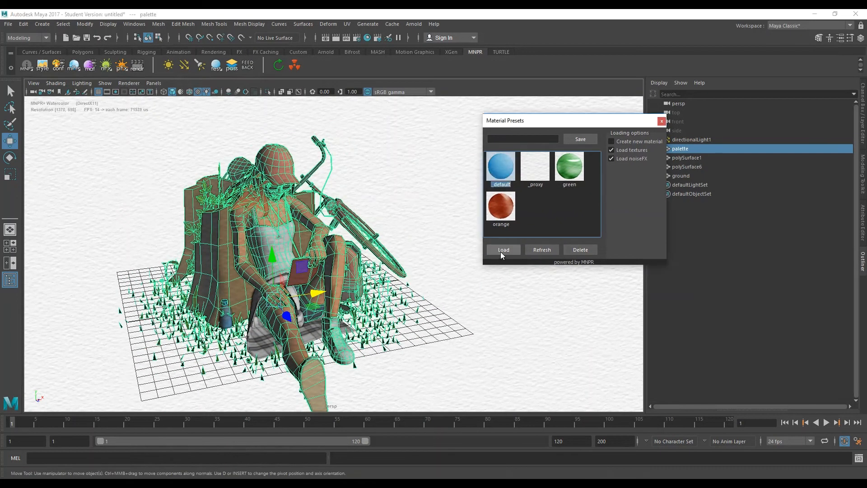
pyautogui.click(503, 250)
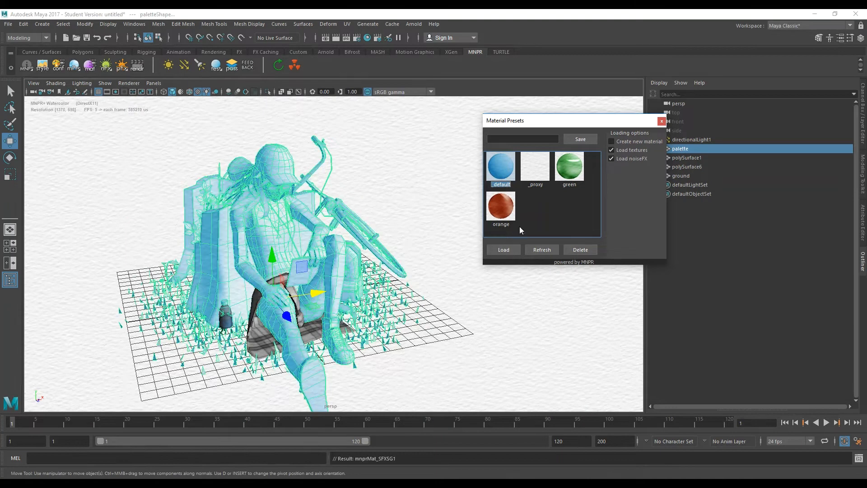
pyautogui.moveTo(637, 128); pyautogui.dragTo(511, 126)
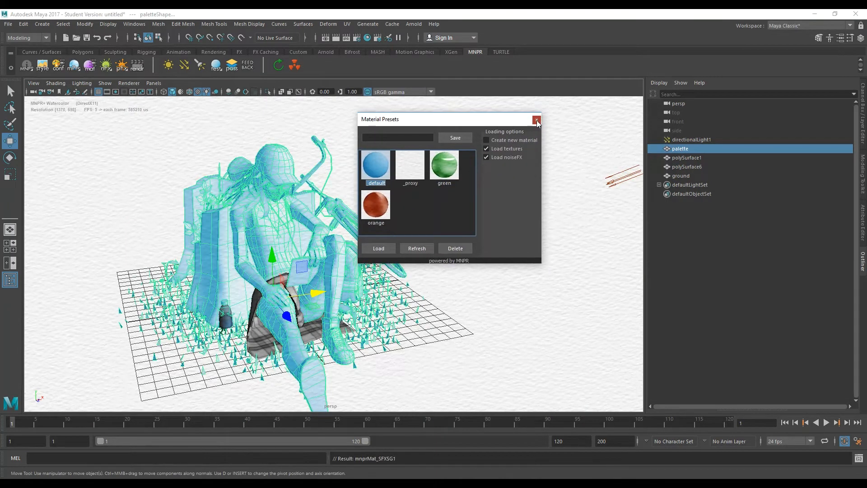
pyautogui.click(537, 120)
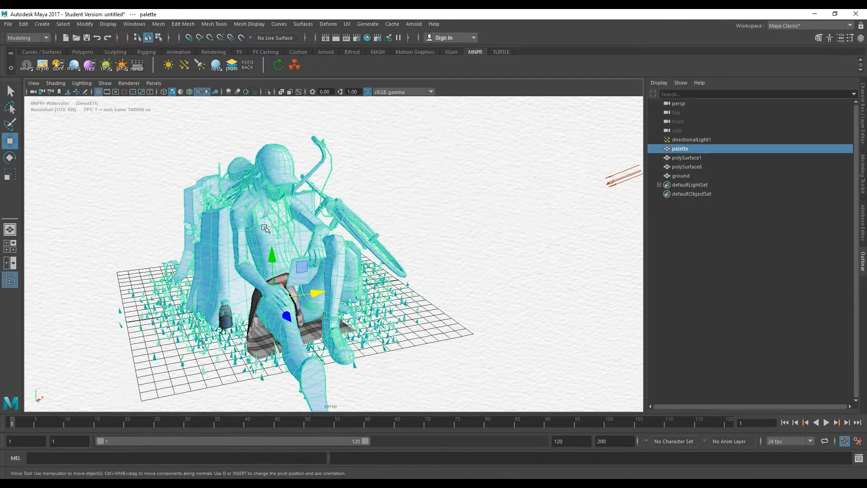
# Enable the albedo texture on the palette mesh's MNPR material and load summerPalette.png as its file
pyautogui.click(90, 68)
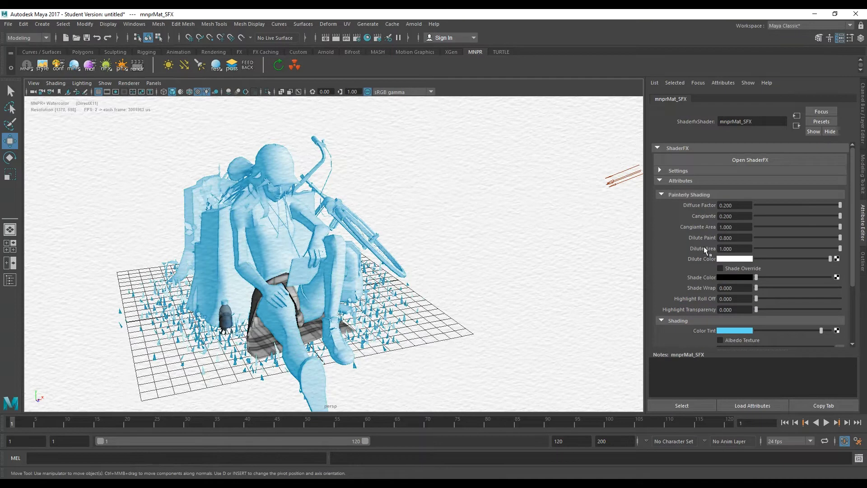
pyautogui.scroll(-3, 710, 243)
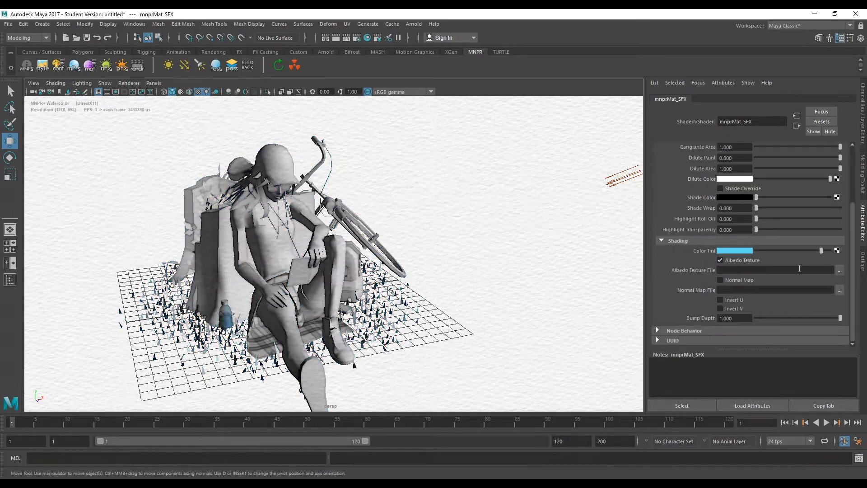
pyautogui.click(840, 271)
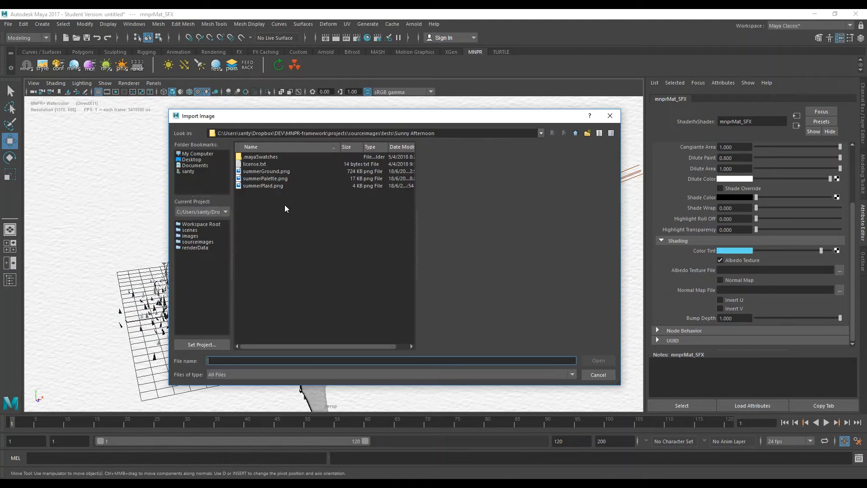
pyautogui.doubleClick(263, 178)
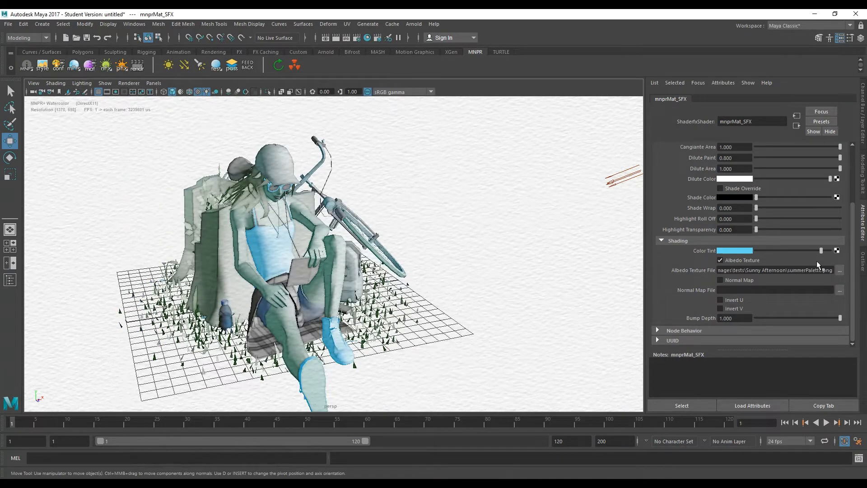
# Set the palette material's Color Tint to white
pyautogui.click(737, 250)
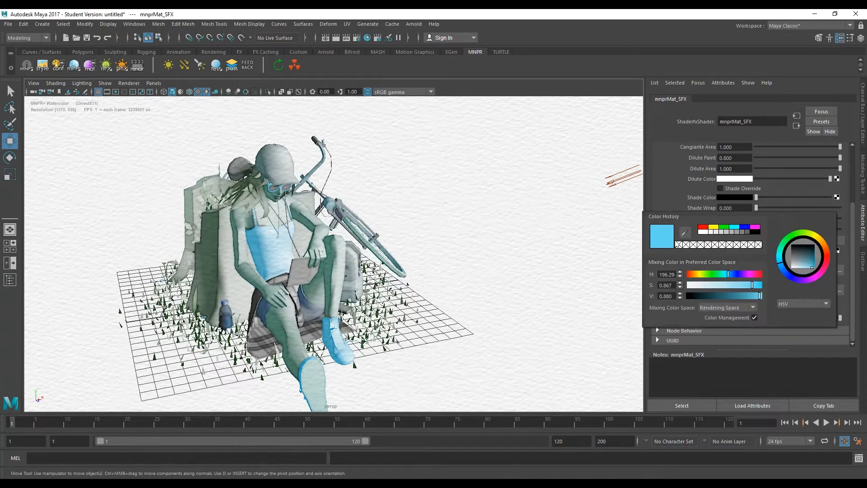
pyautogui.click(703, 233)
pyautogui.moveTo(449, 240)
pyautogui.keyDown('alt'); pyautogui.mouseDown()
pyautogui.moveTo(461, 240)
pyautogui.moveTo(430, 236)
pyautogui.moveTo(392, 251)
pyautogui.moveTo(429, 244)
pyautogui.mouseUp(); pyautogui.keyUp('alt')
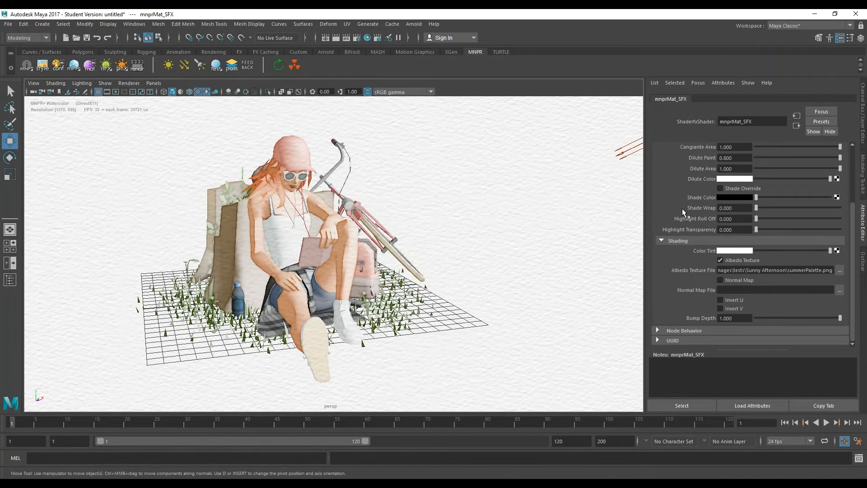
# Set the palette material's Dilute Paint to 0.2
pyautogui.scroll(2, 677, 221)
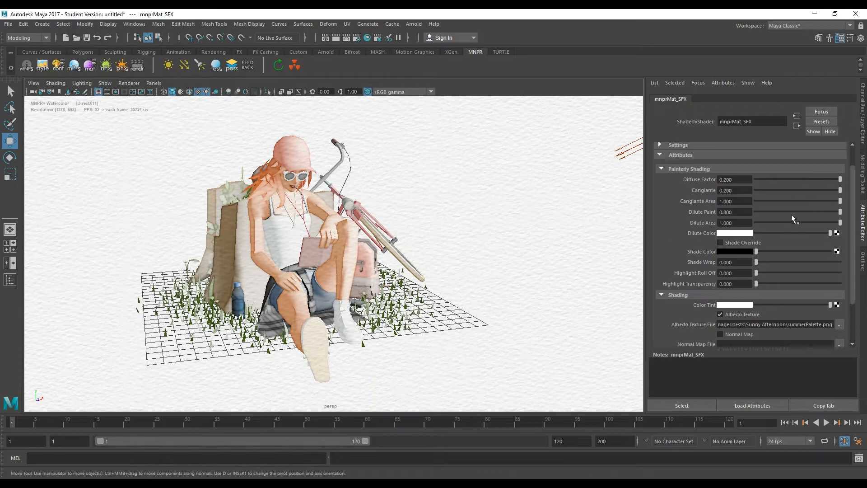
pyautogui.moveTo(790, 210)
pyautogui.mouseDown()
pyautogui.moveTo(769, 210)
pyautogui.moveTo(842, 210)
pyautogui.moveTo(774, 216)
pyautogui.mouseUp()
pyautogui.write('0.')
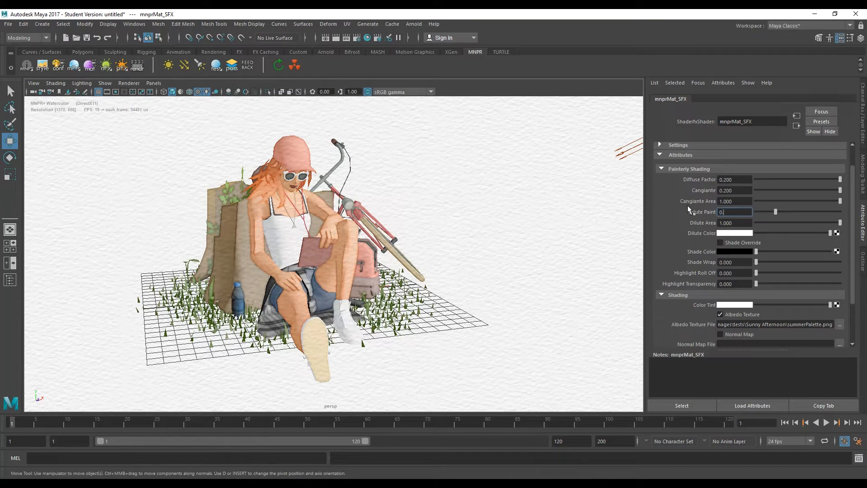
pyautogui.write('2')
pyautogui.press('Return')
pyautogui.keyDown('alt'); pyautogui.moveTo(314, 276); pyautogui.dragTo(297, 294); pyautogui.keyUp('alt')
# Save the palette mesh's material as a new MNPR material preset named _textured
pyautogui.click(283, 355)
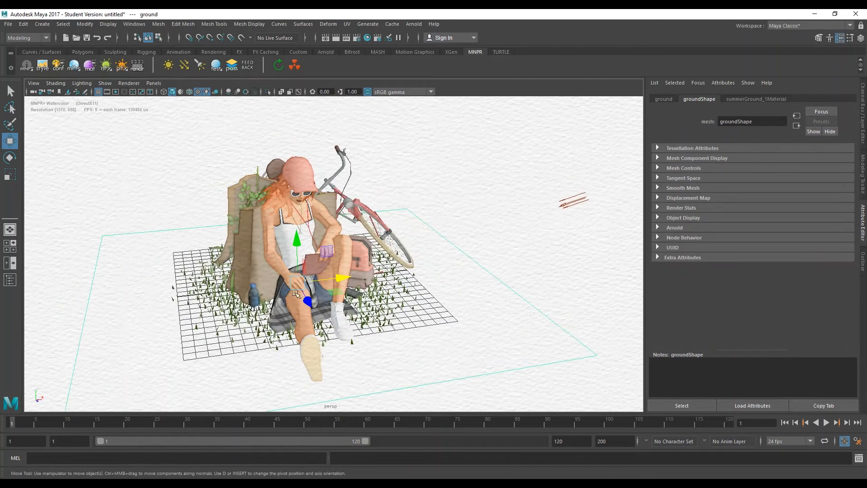
pyautogui.click(256, 210)
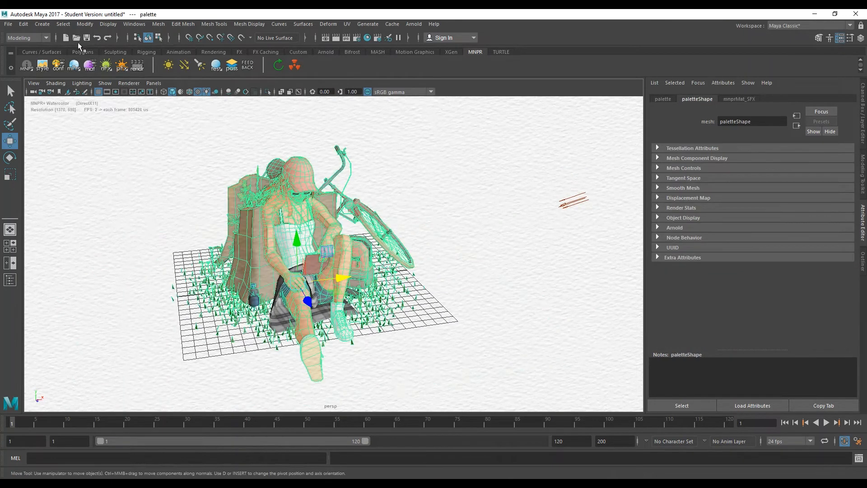
pyautogui.click(75, 67)
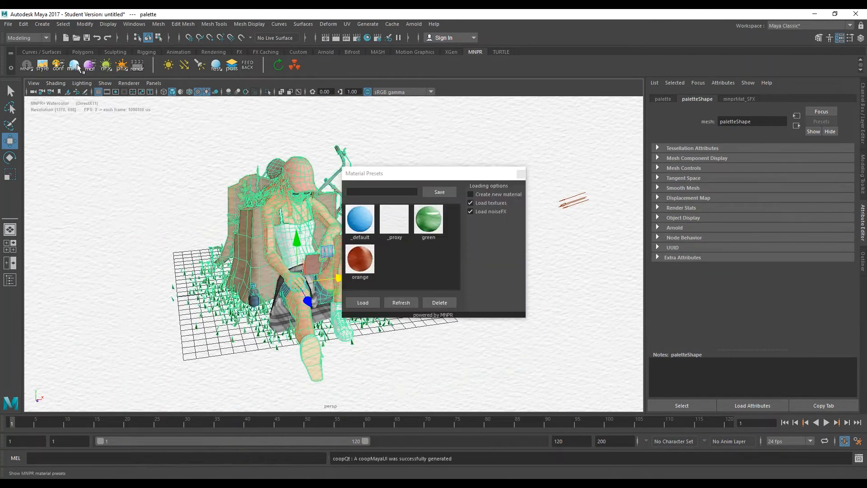
pyautogui.click(375, 193)
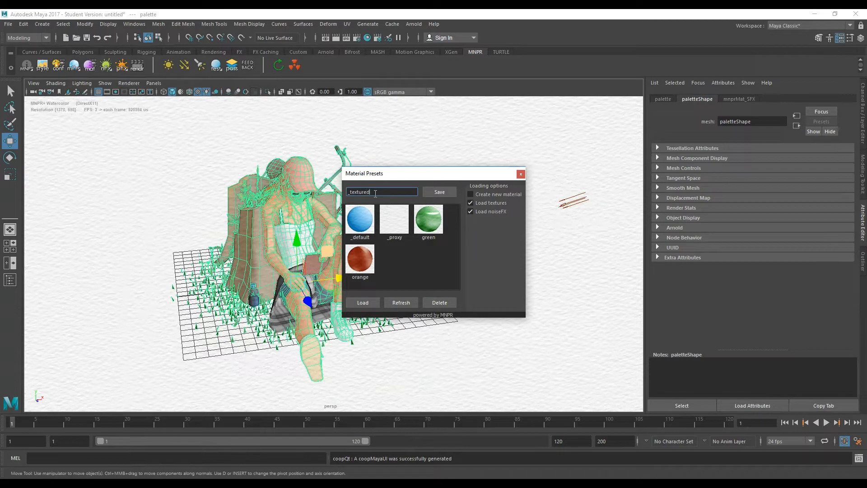
pyautogui.click(438, 194)
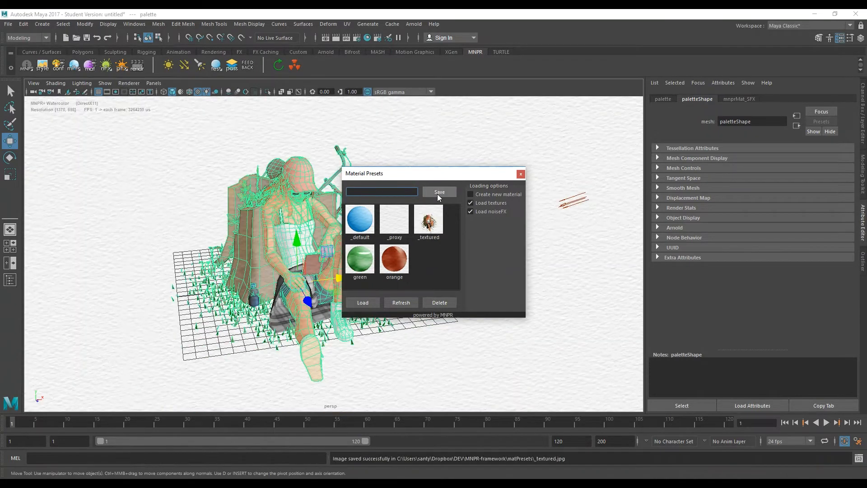
# Load the _textured preset onto the ground plane with the Load textures option turned off
pyautogui.moveTo(429, 175); pyautogui.dragTo(570, 126)
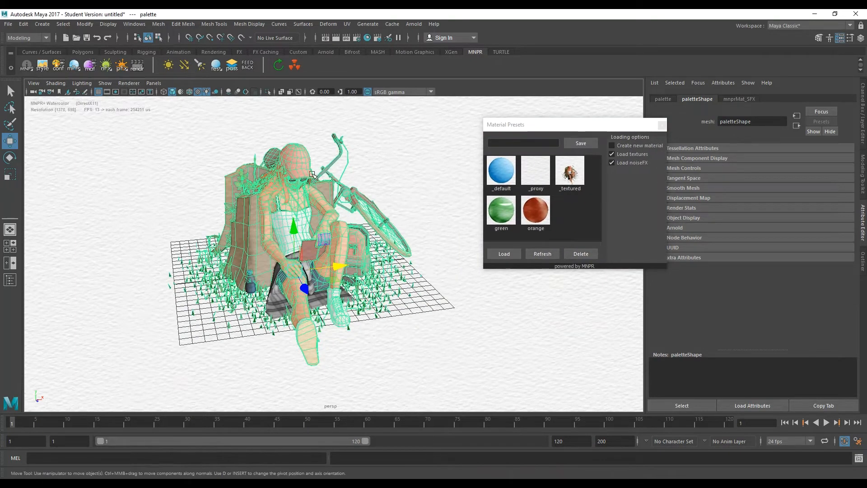
pyautogui.click(164, 289)
pyautogui.keyDown('alt'); pyautogui.moveTo(165, 225); pyautogui.dragTo(196, 221); pyautogui.keyUp('alt')
pyautogui.click(570, 193)
pyautogui.click(613, 155)
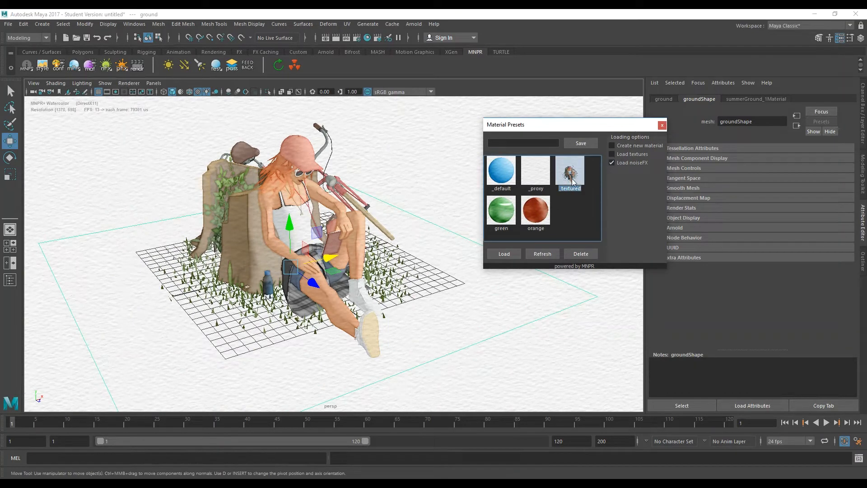
pyautogui.click(505, 254)
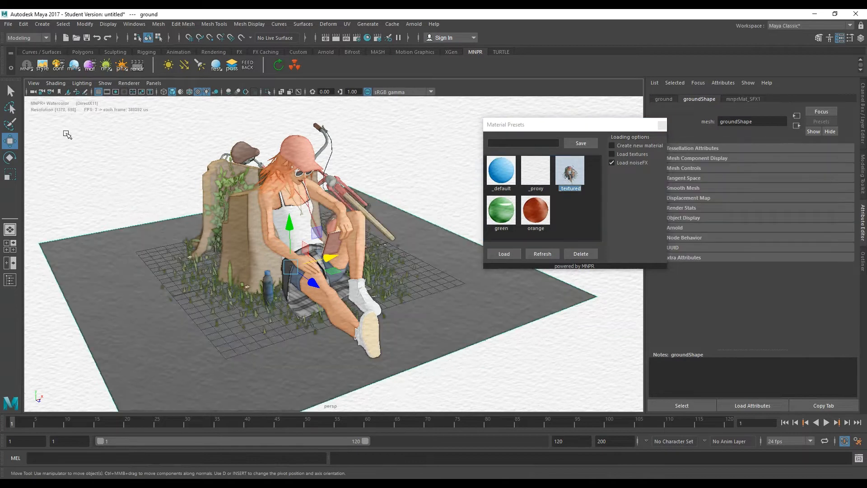
# Load summerGround.png as the albedo texture file of the ground plane's MNPR material
pyautogui.moveTo(589, 132); pyautogui.dragTo(477, 115)
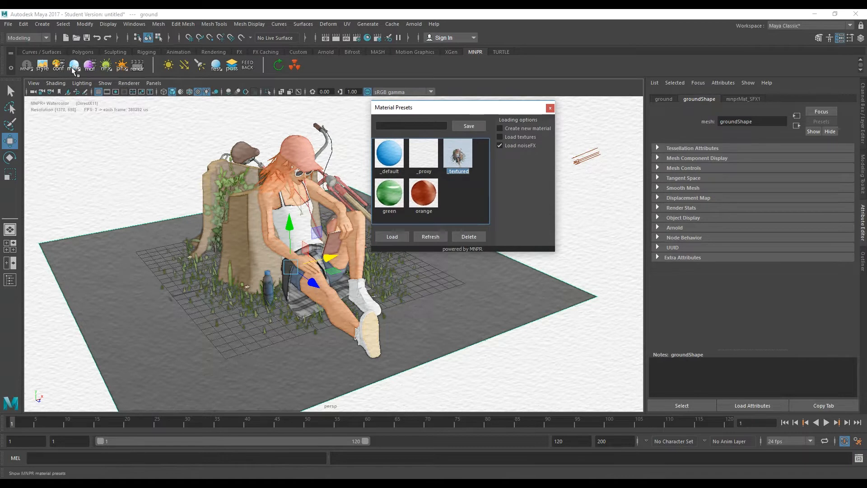
pyautogui.click(90, 66)
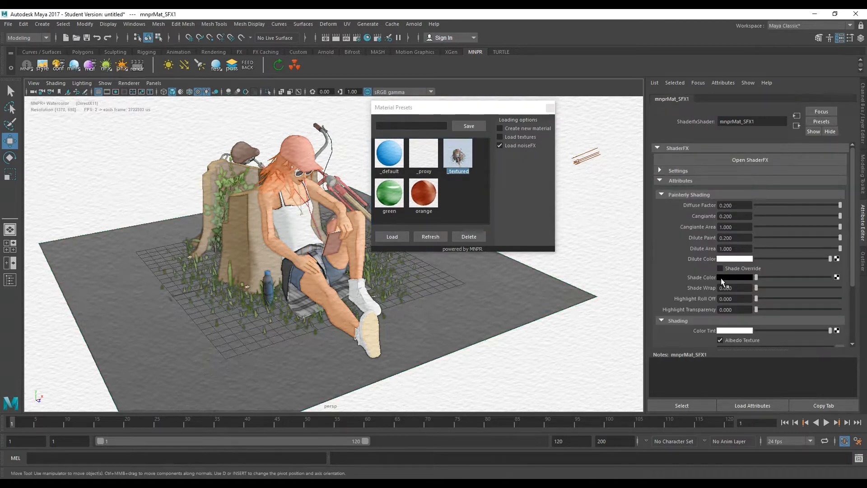
pyautogui.scroll(-2, 722, 281)
pyautogui.click(838, 296)
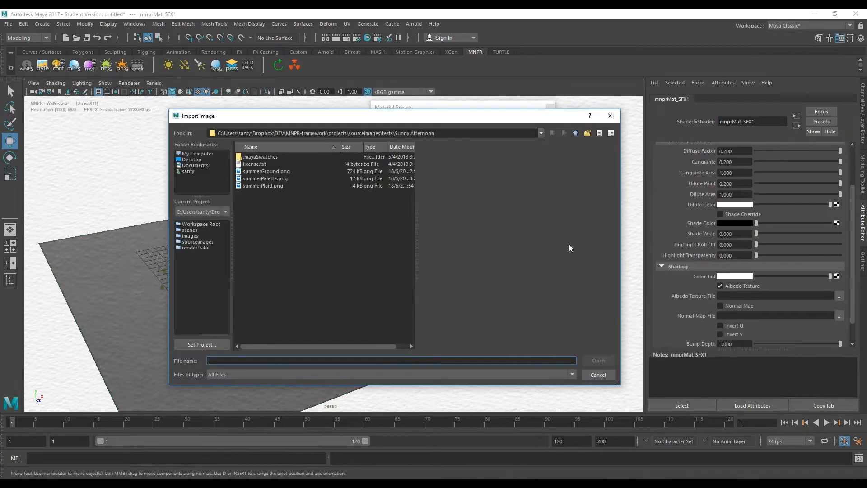
pyautogui.click(265, 171)
pyautogui.doubleClick(264, 170)
pyautogui.keyDown('alt'); pyautogui.moveTo(246, 224); pyautogui.dragTo(151, 268); pyautogui.keyUp('alt')
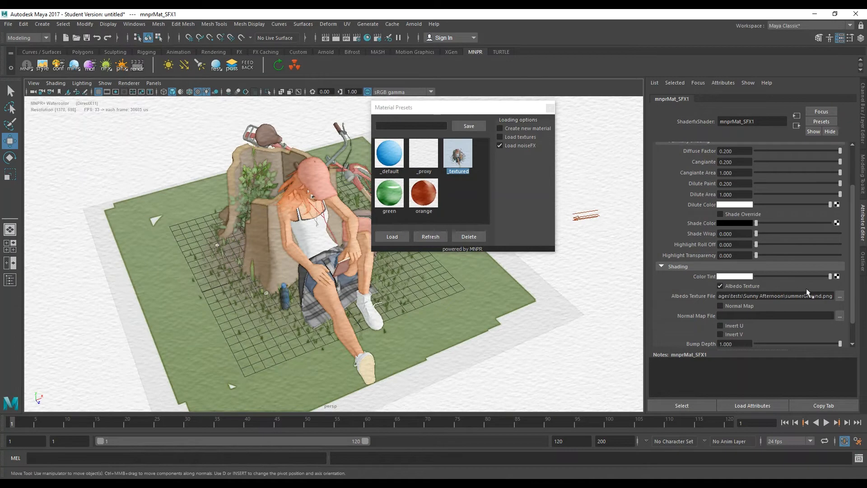
# Try the Transparent option in the ground material's shader settings, then collapse the settings
pyautogui.scroll(3, 717, 270)
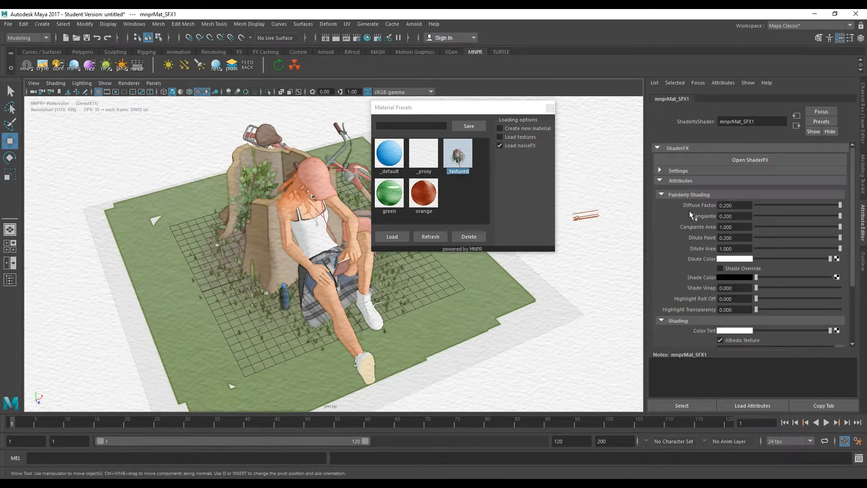
pyautogui.click(661, 171)
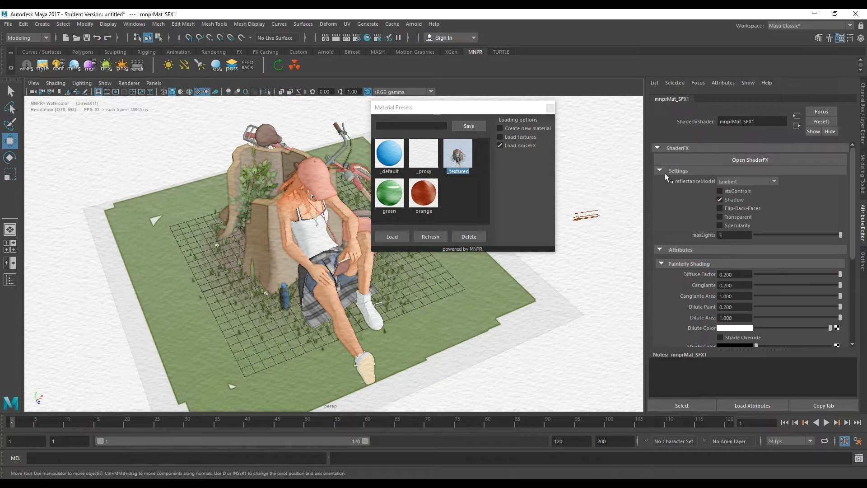
pyautogui.click(727, 218)
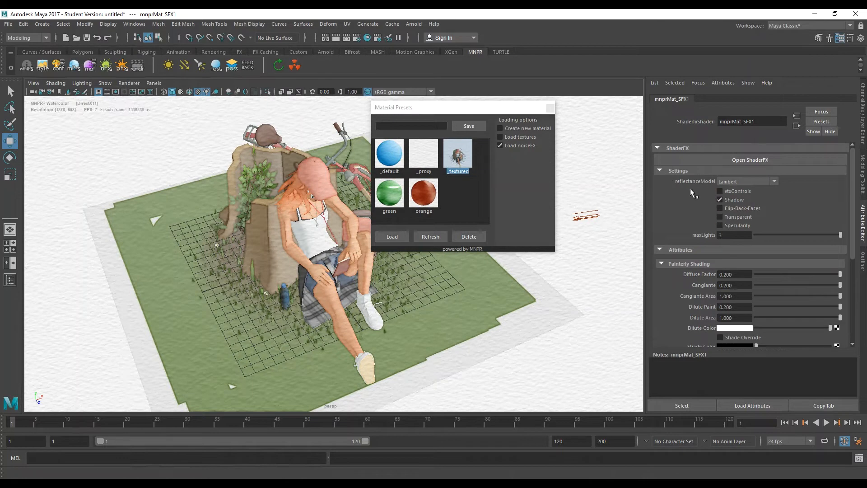
pyautogui.click(662, 169)
# Preview summerGround.png in the albedo texture file browser and leave without loading it
pyautogui.keyDown('alt'); pyautogui.moveTo(392, 323); pyautogui.dragTo(388, 302, button='middle'); pyautogui.keyUp('alt')
pyautogui.scroll(-2, 393, 280)
pyautogui.keyDown('alt'); pyautogui.moveTo(388, 302); pyautogui.dragTo(376, 277); pyautogui.keyUp('alt')
pyautogui.scroll(-3, 728, 260)
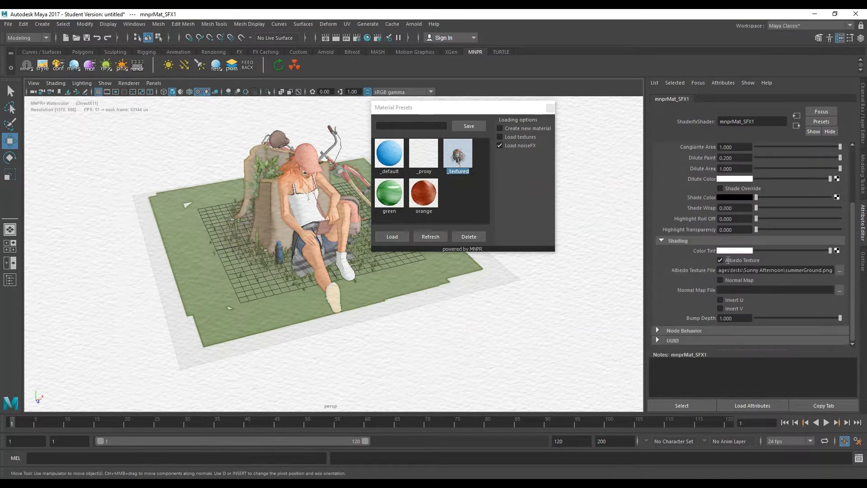
pyautogui.click(840, 270)
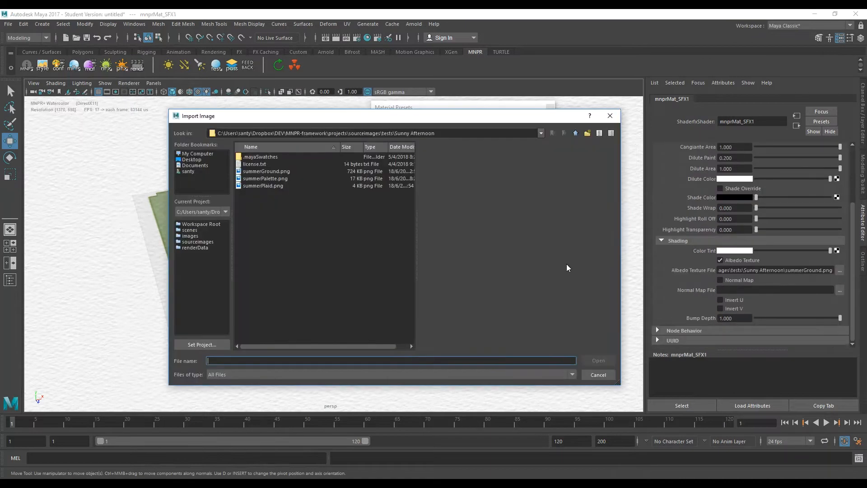
pyautogui.click(270, 172)
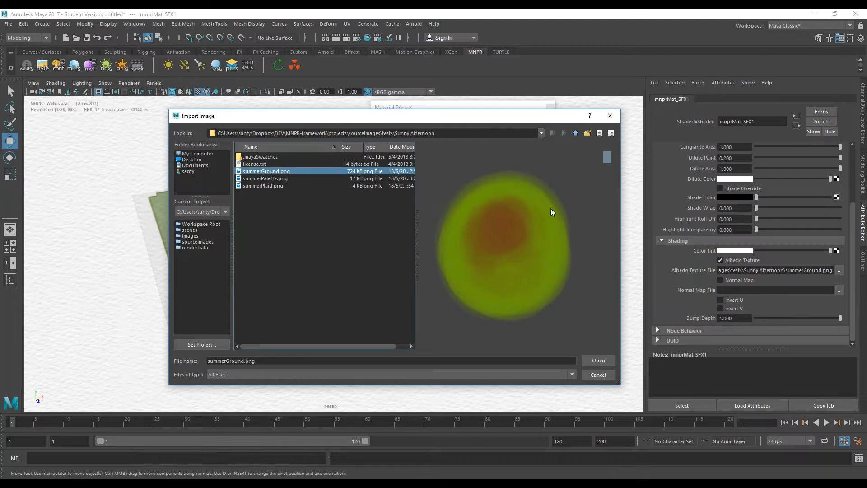
pyautogui.click(611, 115)
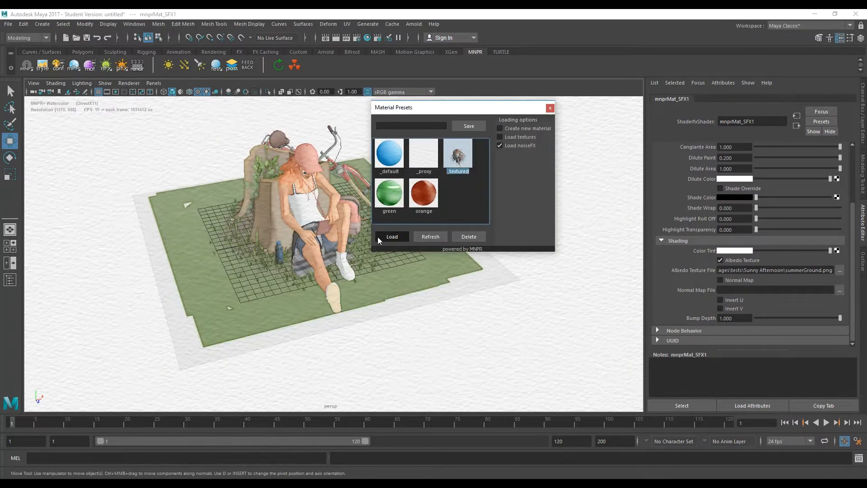
# Examine the textured ground plane close up around the bicycle and out to its edges, then clear the selection
pyautogui.moveTo(480, 108); pyautogui.dragTo(598, 102)
pyautogui.scroll(5, 296, 284)
pyautogui.keyDown('alt'); pyautogui.moveTo(384, 237); pyautogui.dragTo(311, 223); pyautogui.keyUp('alt')
pyautogui.keyDown('alt'); pyautogui.moveTo(312, 224); pyautogui.dragTo(365, 341, button='middle'); pyautogui.keyUp('alt')
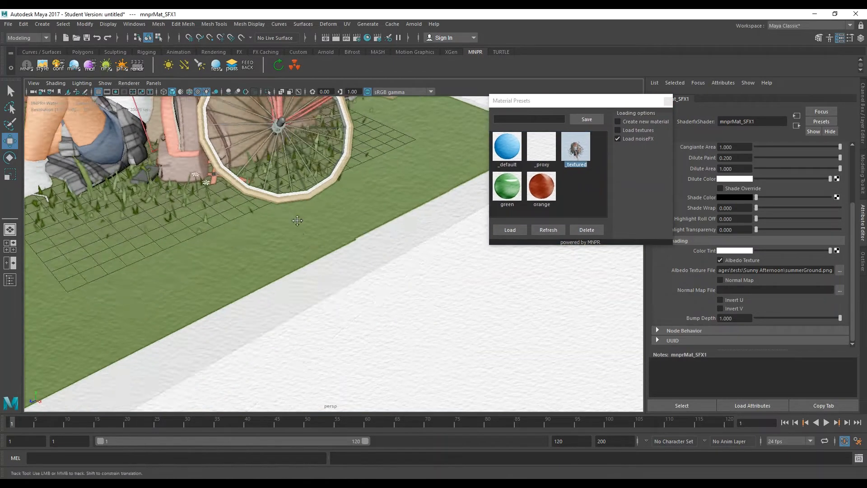
pyautogui.keyDown('alt'); pyautogui.moveTo(366, 341); pyautogui.dragTo(277, 259); pyautogui.keyUp('alt')
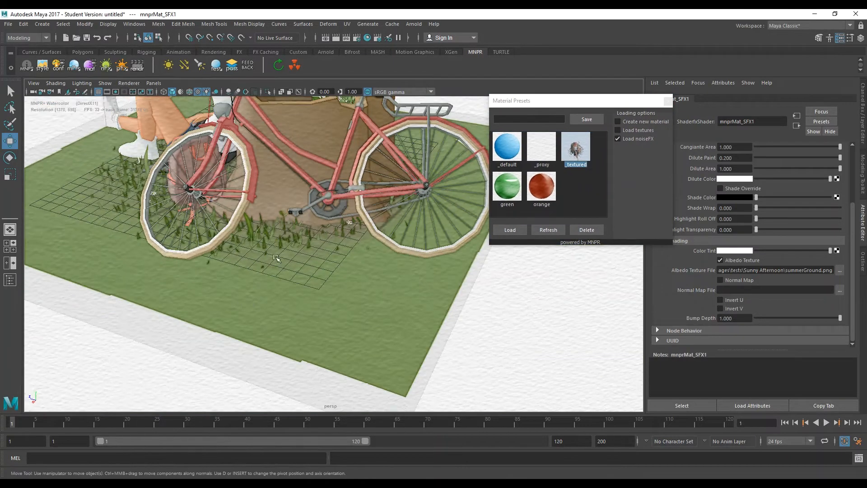
pyautogui.click(499, 343)
pyautogui.click(383, 307)
pyautogui.scroll(-4, 267, 330)
pyautogui.keyDown('alt'); pyautogui.moveTo(226, 303); pyautogui.dragTo(298, 309); pyautogui.keyUp('alt')
pyautogui.scroll(-3, 299, 309)
pyautogui.press('r')
pyautogui.moveTo(291, 260); pyautogui.dragTo(374, 302)
pyautogui.click(575, 370)
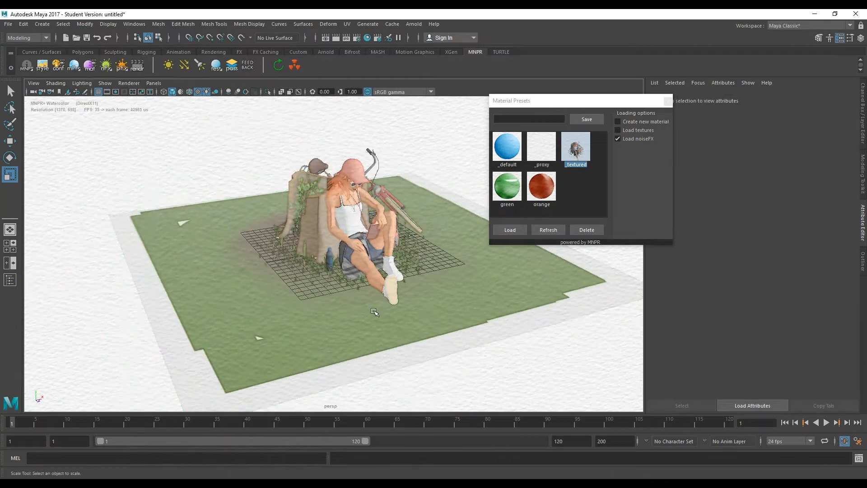
# Compare the framed scene with the original Sunny Afternoon model on the ArtStation page in the browser, then return to Maya
pyautogui.keyDown('alt'); pyautogui.moveTo(262, 271); pyautogui.dragTo(242, 288, button='middle'); pyautogui.keyUp('alt')
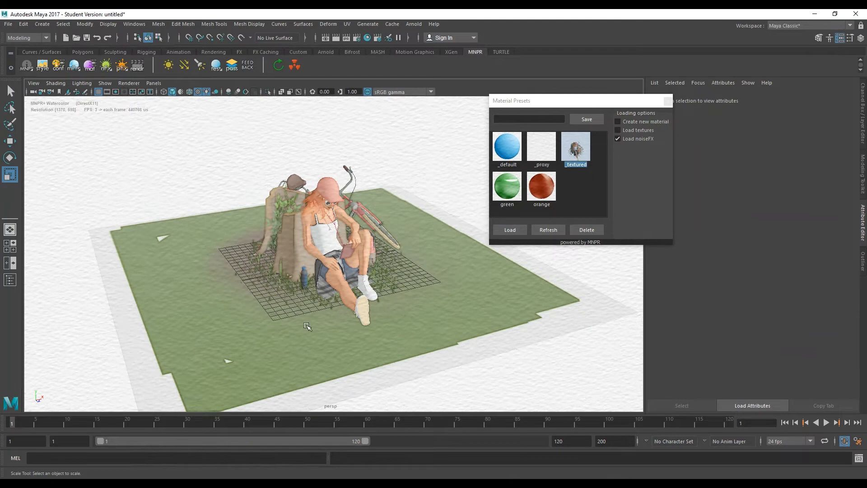
pyautogui.scroll(2, 423, 266)
pyautogui.keyDown('alt'); pyautogui.moveTo(423, 266); pyautogui.dragTo(436, 287, button='middle'); pyautogui.keyUp('alt')
pyautogui.scroll(2, 436, 287)
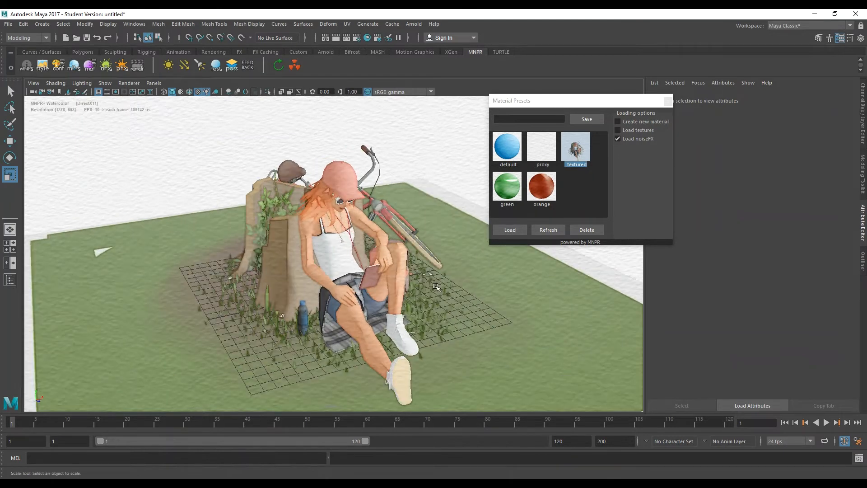
pyautogui.hotkey('alt', 'Tab')
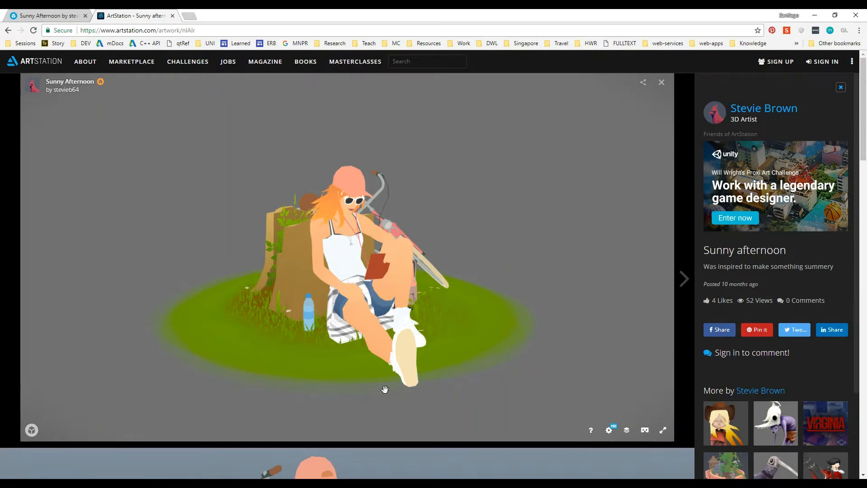
pyautogui.hotkey('alt', 'Tab')
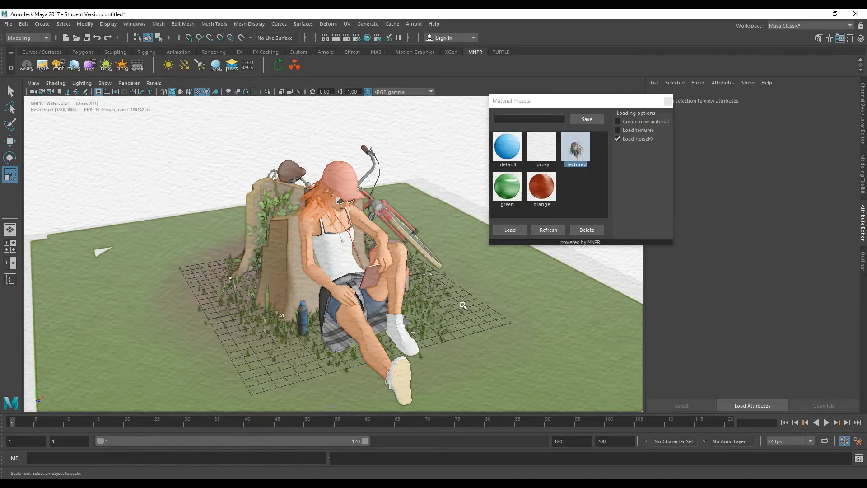
# Load the _textured preset onto the plaid cloth mesh under the seated woman
pyautogui.keyDown('alt'); pyautogui.moveTo(253, 280); pyautogui.dragTo(305, 288); pyautogui.keyUp('alt')
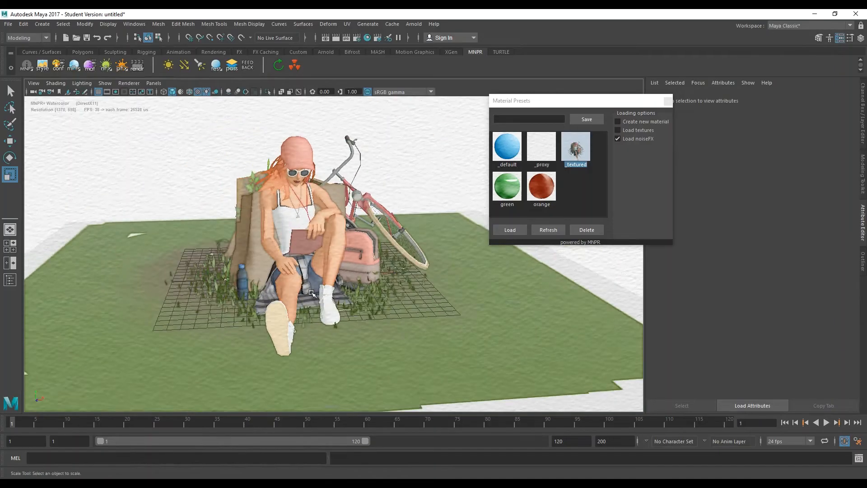
pyautogui.click(306, 288)
pyautogui.keyDown('alt'); pyautogui.moveTo(306, 288); pyautogui.dragTo(306, 278, button='middle'); pyautogui.keyUp('alt')
pyautogui.scroll(2, 306, 278)
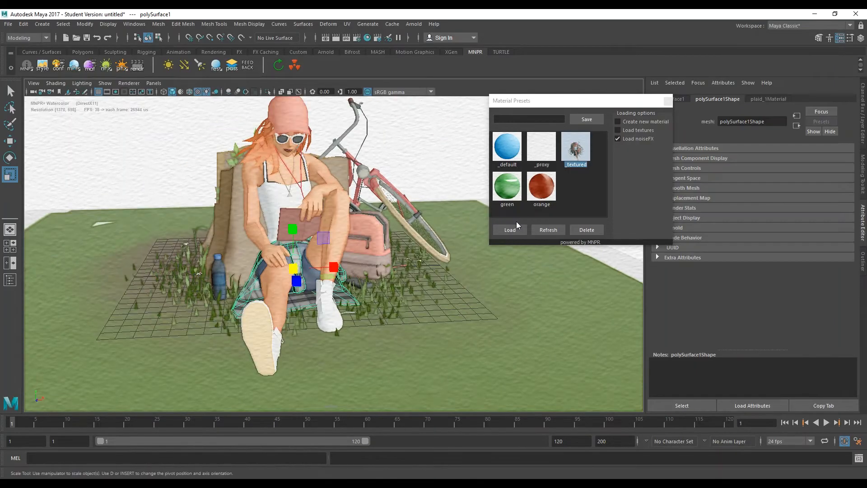
pyautogui.click(511, 228)
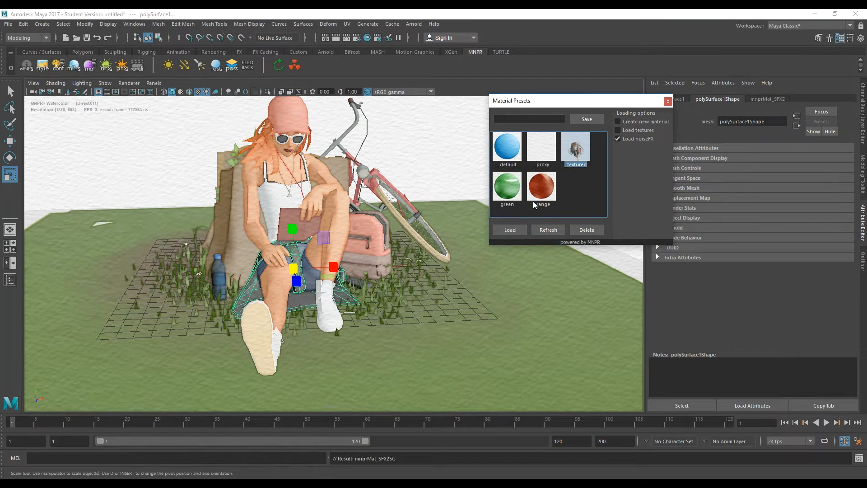
# Load summerPlaid.png as the albedo texture file of the plaid cloth's MNPR material
pyautogui.click(90, 65)
pyautogui.scroll(-3, 812, 270)
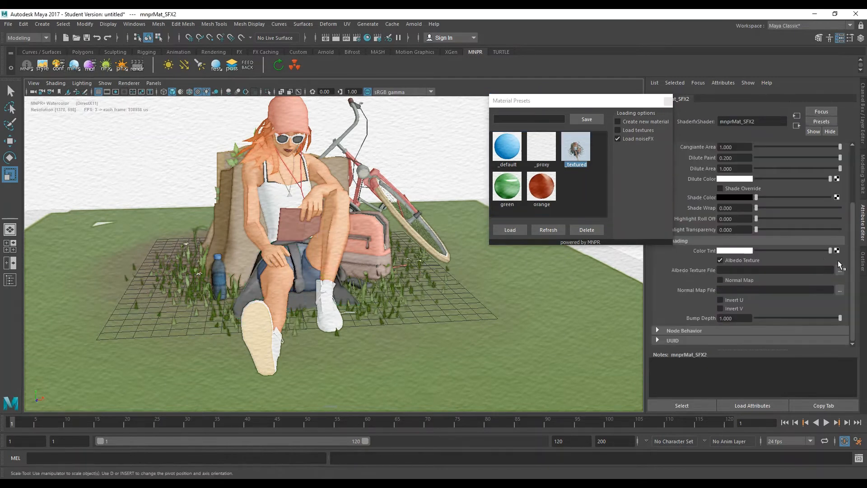
pyautogui.click(840, 270)
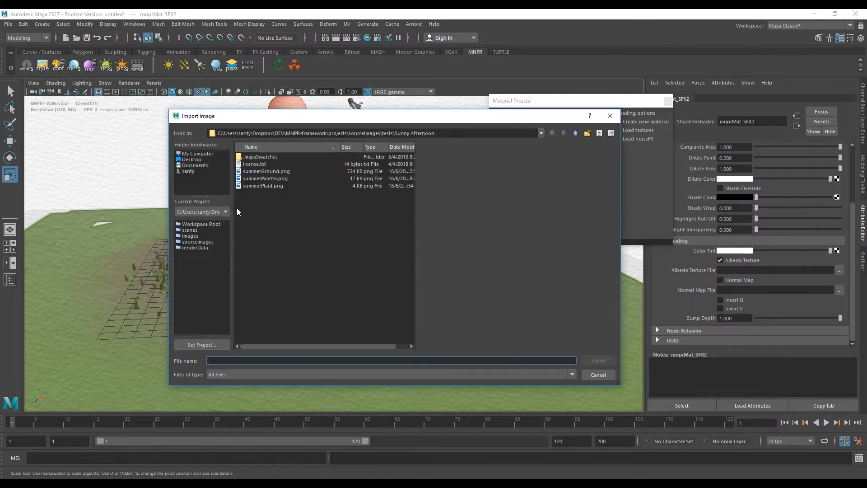
pyautogui.click(262, 186)
pyautogui.click(598, 360)
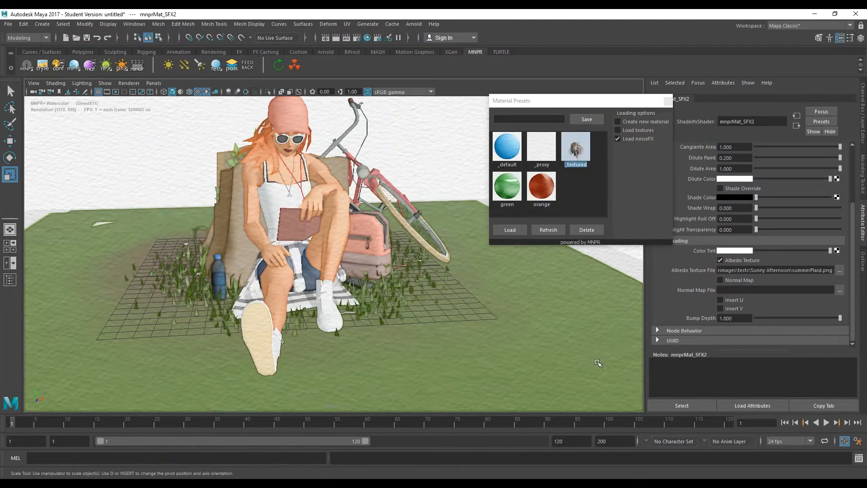
# Load the _textured preset onto the water bottle mesh beside the tree stump
pyautogui.keyDown('alt'); pyautogui.moveTo(289, 271); pyautogui.dragTo(320, 272); pyautogui.keyUp('alt')
pyautogui.keyDown('alt'); pyautogui.moveTo(368, 278); pyautogui.dragTo(364, 280); pyautogui.keyUp('alt')
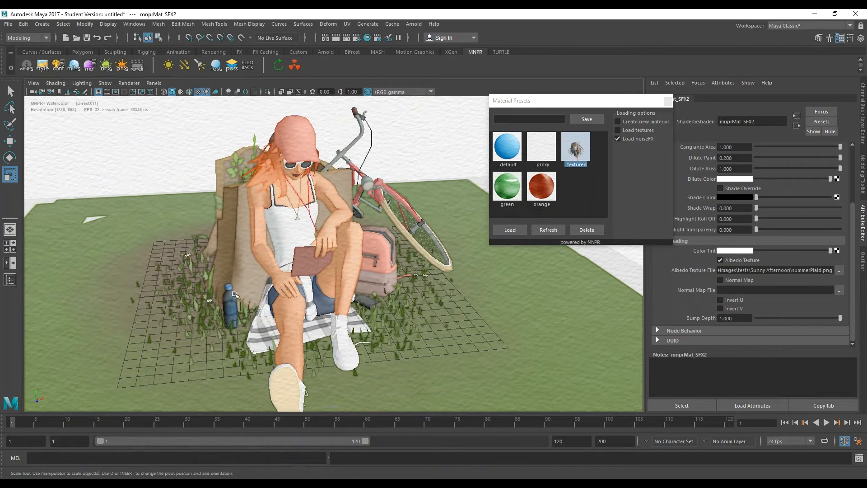
pyautogui.click(228, 300)
pyautogui.scroll(5, 231, 299)
pyautogui.scroll(5, 319, 258)
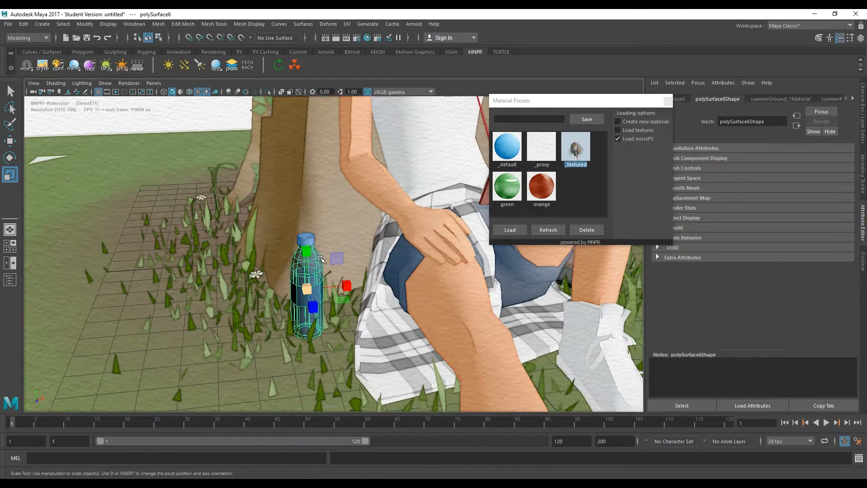
pyautogui.click(308, 239)
pyautogui.keyDown('alt'); pyautogui.moveTo(315, 285); pyautogui.dragTo(284, 233); pyautogui.keyUp('alt')
pyautogui.click(268, 183)
pyautogui.scroll(-3, 294, 177)
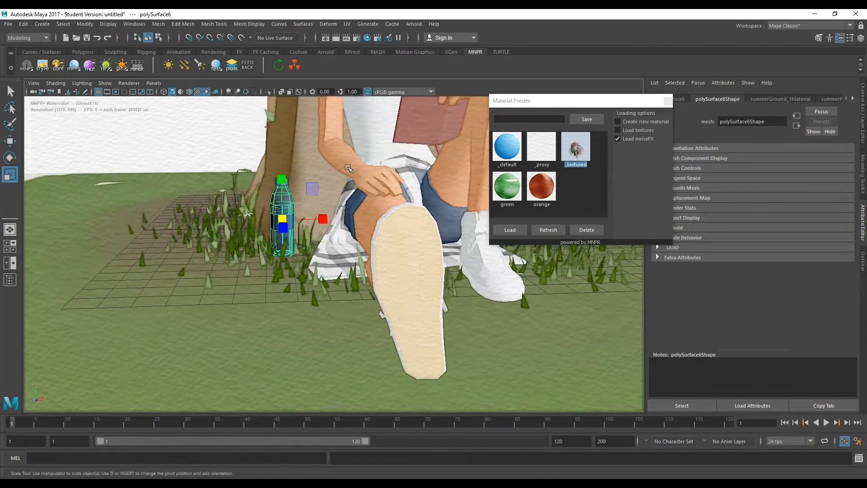
pyautogui.keyDown('alt'); pyautogui.moveTo(368, 158); pyautogui.dragTo(309, 195, button='middle'); pyautogui.keyUp('alt')
pyautogui.click(498, 230)
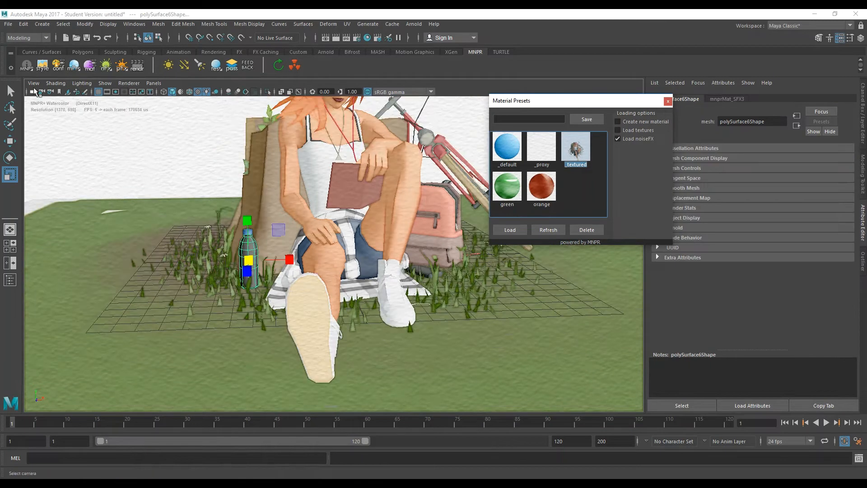
# Give the bottle's MNPR material a pale blue color tint and turn off its albedo texture
pyautogui.click(90, 67)
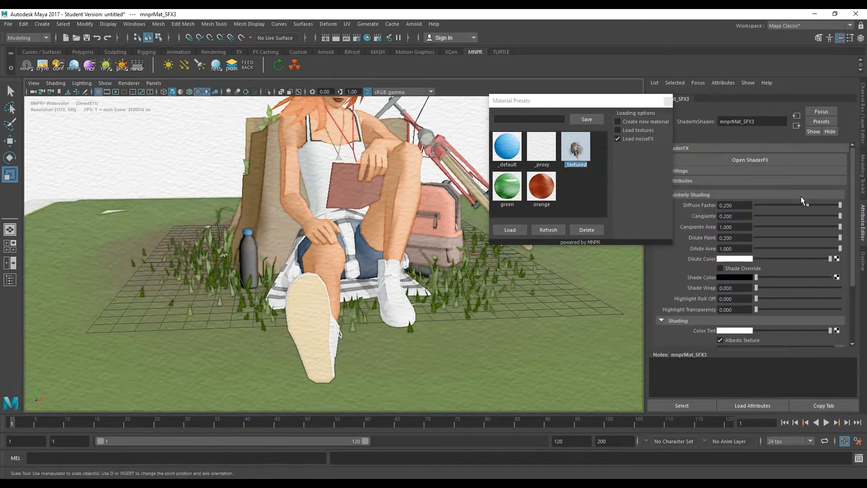
pyautogui.scroll(-2, 749, 293)
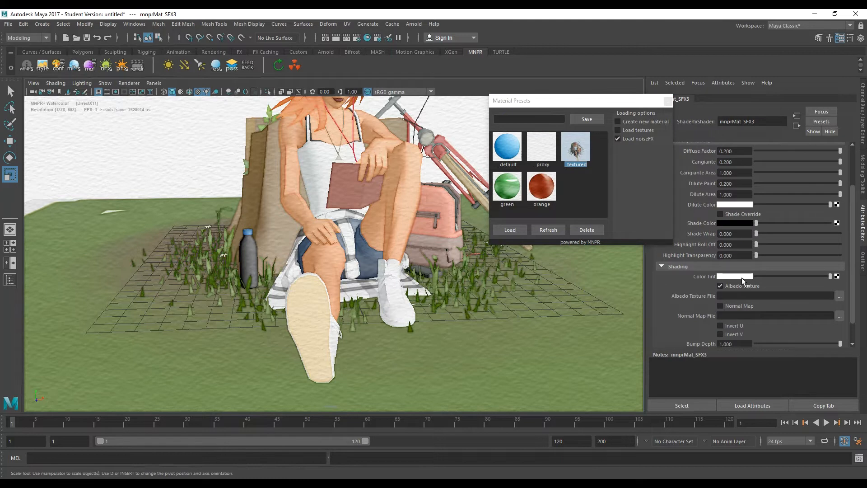
pyautogui.click(743, 277)
pyautogui.moveTo(816, 279); pyautogui.dragTo(809, 288)
pyautogui.click(720, 286)
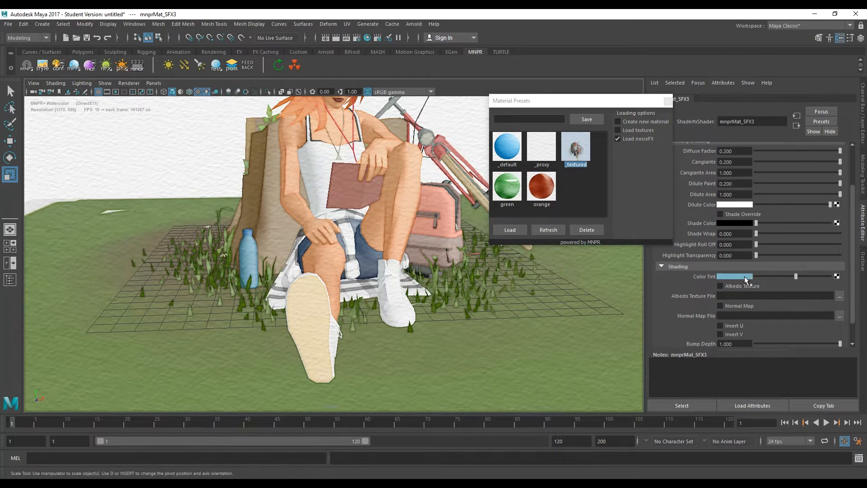
pyautogui.click(748, 277)
pyautogui.moveTo(810, 290); pyautogui.dragTo(803, 293)
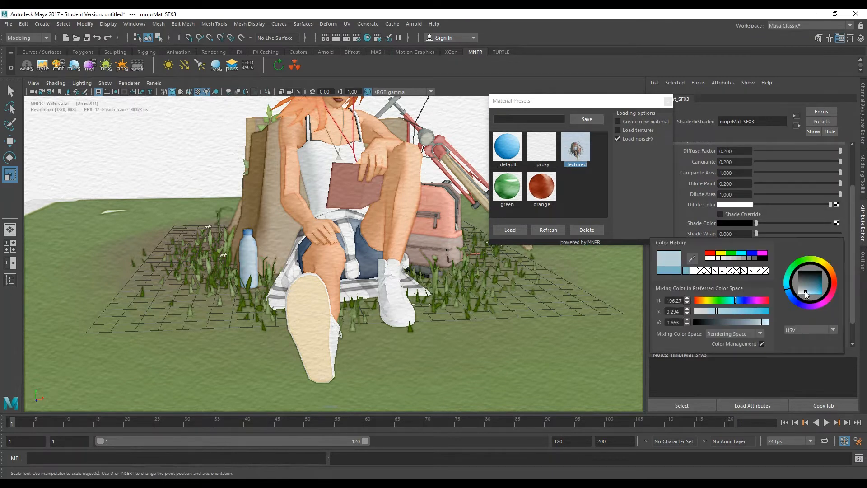
# Close the material presets window and check the tinted bottle within the whole scene
pyautogui.scroll(-5, 287, 203)
pyautogui.keyDown('alt'); pyautogui.moveTo(288, 203); pyautogui.dragTo(296, 232); pyautogui.keyUp('alt')
pyautogui.click(668, 100)
pyautogui.keyDown('alt'); pyautogui.moveTo(239, 267); pyautogui.dragTo(320, 255); pyautogui.keyUp('alt')
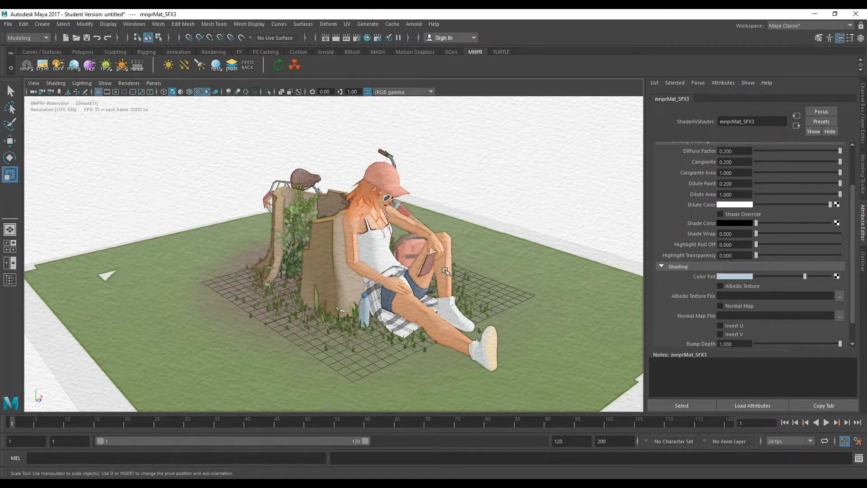
pyautogui.keyDown('alt'); pyautogui.moveTo(410, 258); pyautogui.dragTo(488, 220); pyautogui.keyUp('alt')
pyautogui.click(488, 220)
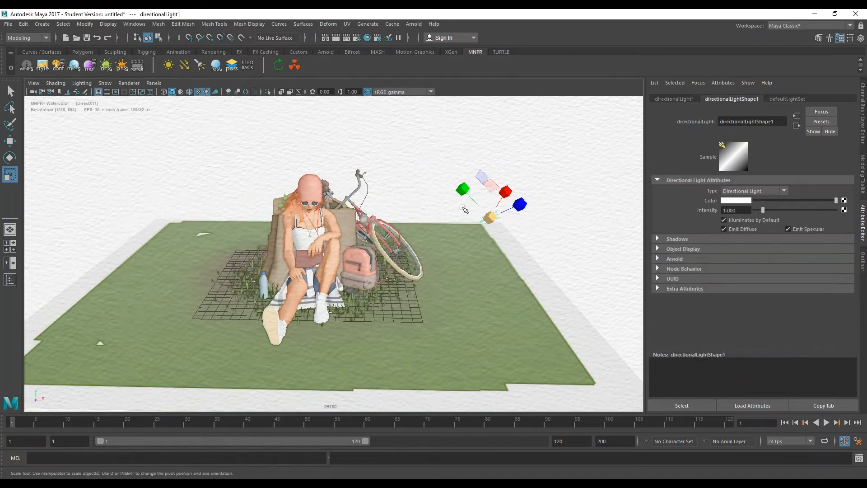
pyautogui.click(108, 84)
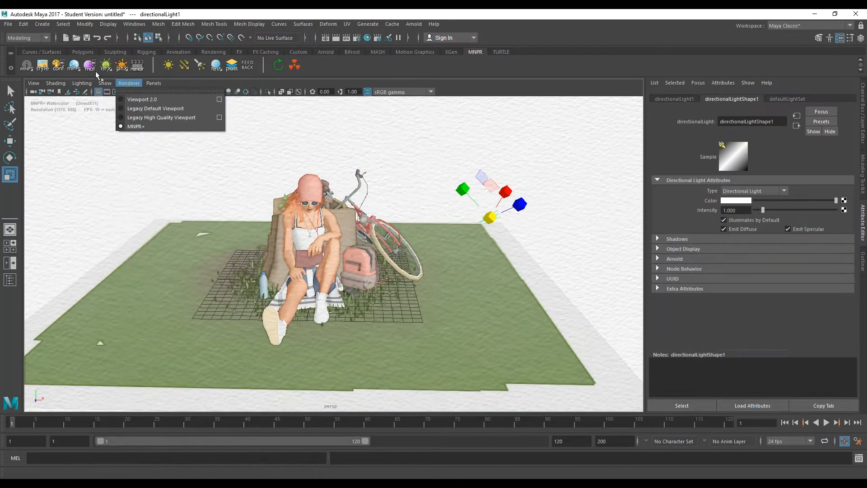
pyautogui.click(125, 194)
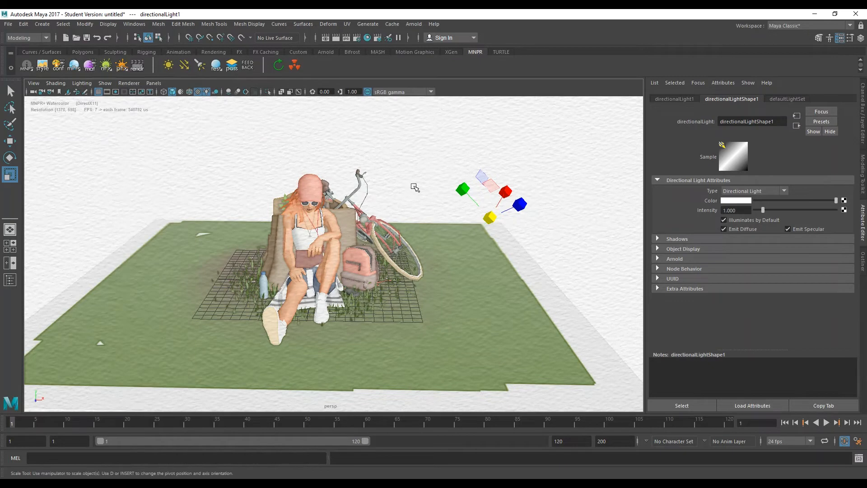
pyautogui.click(416, 187)
# Examine the finished materials on the character, props and ground plane from several angles and distances
pyautogui.scroll(5, 423, 213)
pyautogui.keyDown('alt'); pyautogui.moveTo(424, 213); pyautogui.dragTo(351, 221); pyautogui.keyUp('alt')
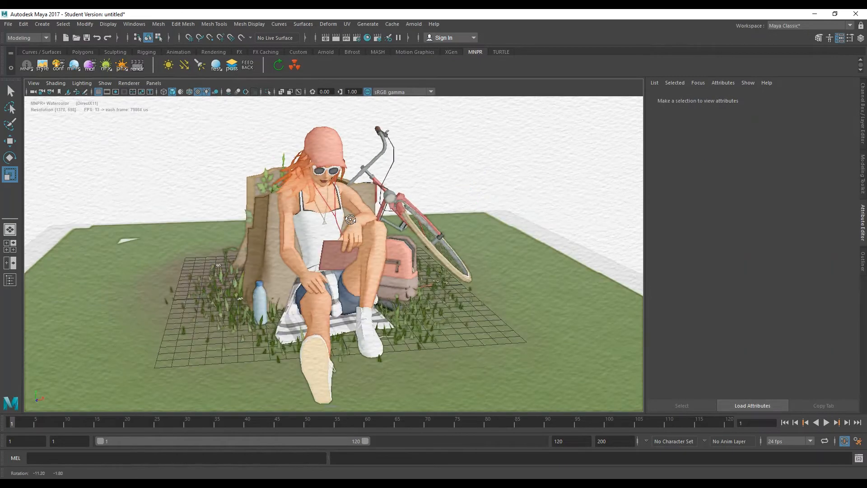
pyautogui.scroll(3, 351, 220)
pyautogui.keyDown('alt'); pyautogui.moveTo(351, 220); pyautogui.dragTo(351, 208, button='middle'); pyautogui.keyUp('alt')
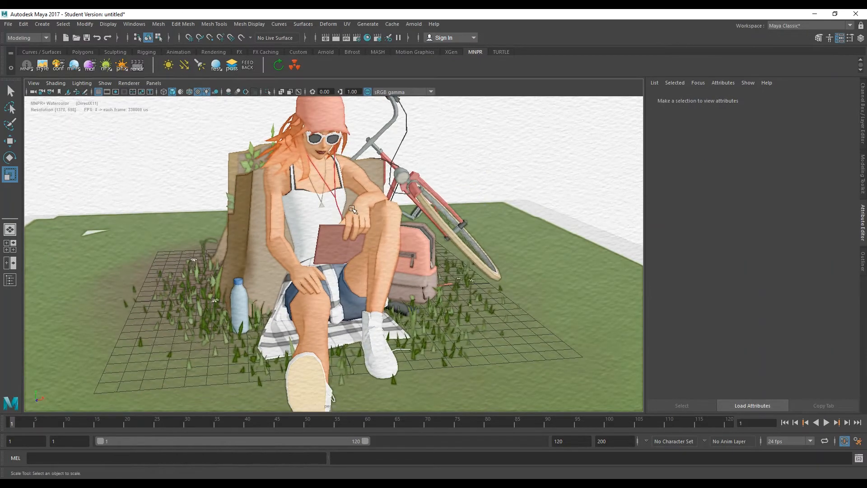
pyautogui.scroll(-6, 352, 209)
pyautogui.scroll(3, 352, 209)
pyautogui.scroll(-4, 352, 208)
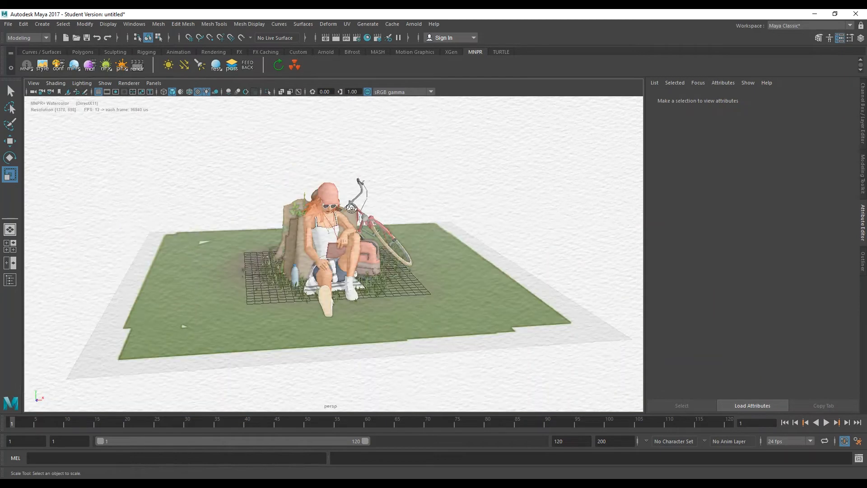
pyautogui.keyDown('alt'); pyautogui.moveTo(352, 209); pyautogui.dragTo(357, 251); pyautogui.keyUp('alt')
pyautogui.click(482, 332)
pyautogui.scroll(3, 329, 320)
pyautogui.keyDown('alt'); pyautogui.moveTo(330, 333); pyautogui.dragTo(304, 305); pyautogui.keyUp('alt')
pyautogui.keyDown('alt'); pyautogui.moveTo(540, 331); pyautogui.dragTo(523, 290); pyautogui.keyUp('alt')
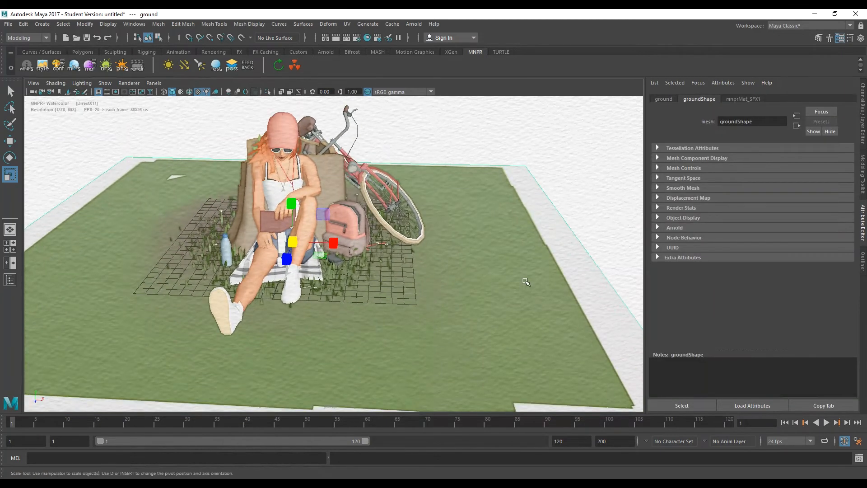
pyautogui.scroll(-4, 384, 353)
pyautogui.scroll(3, 382, 349)
pyautogui.scroll(2, 382, 349)
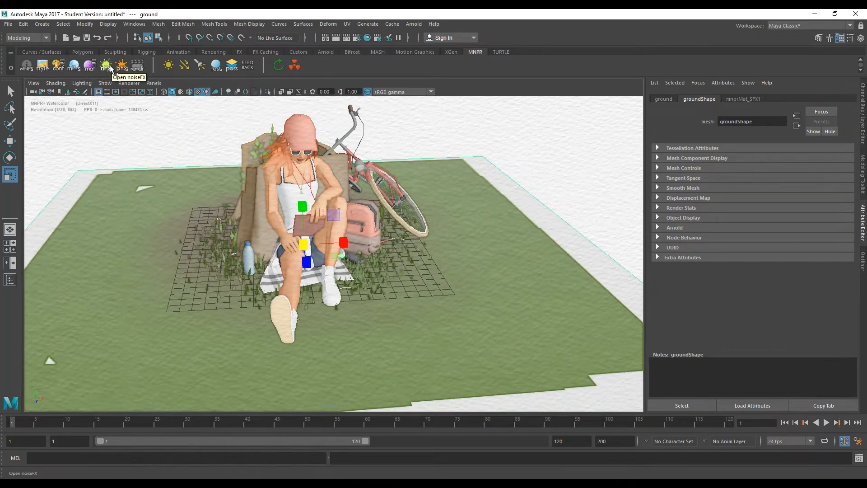
# Look through the available stylization presets and close the window without loading one
pyautogui.click(42, 67)
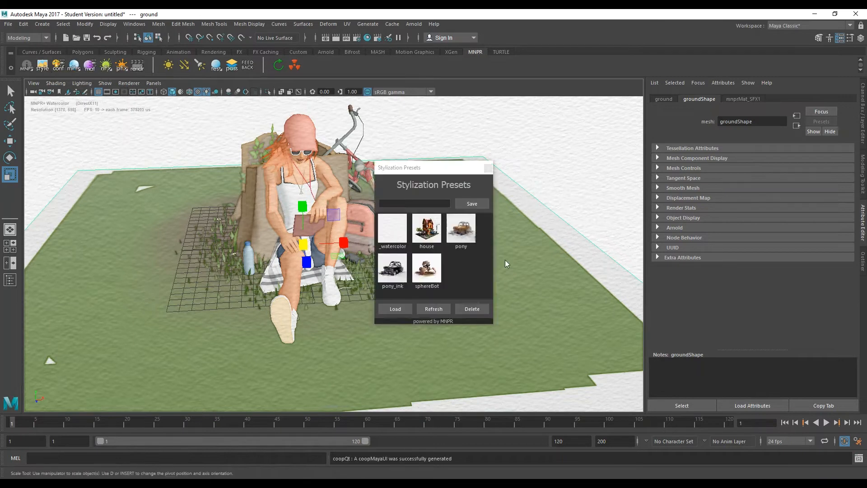
pyautogui.click(512, 165)
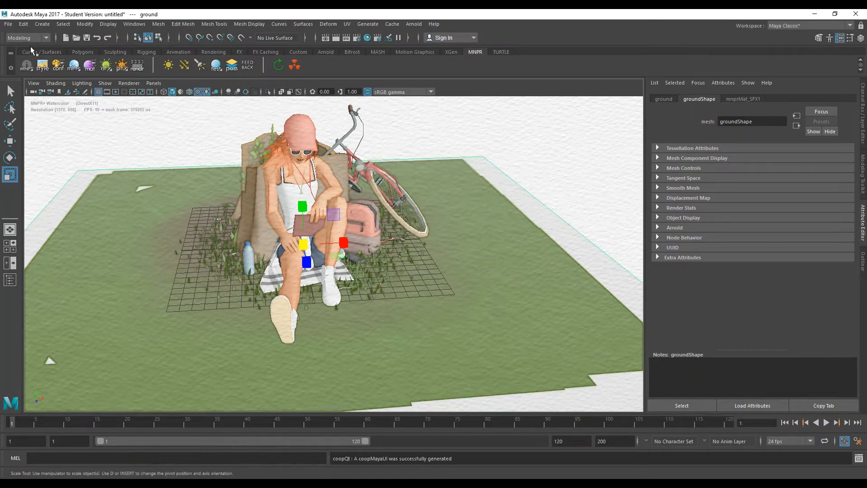
# Open the MNPR configuration node and load Paper - Dailer Rowney - Ingres - 2k.png as the substrate texture
pyautogui.click(58, 67)
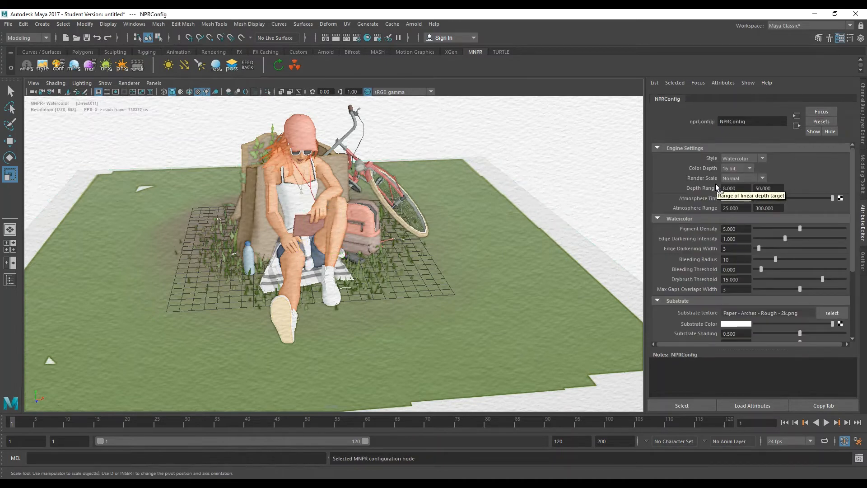
pyautogui.click(838, 314)
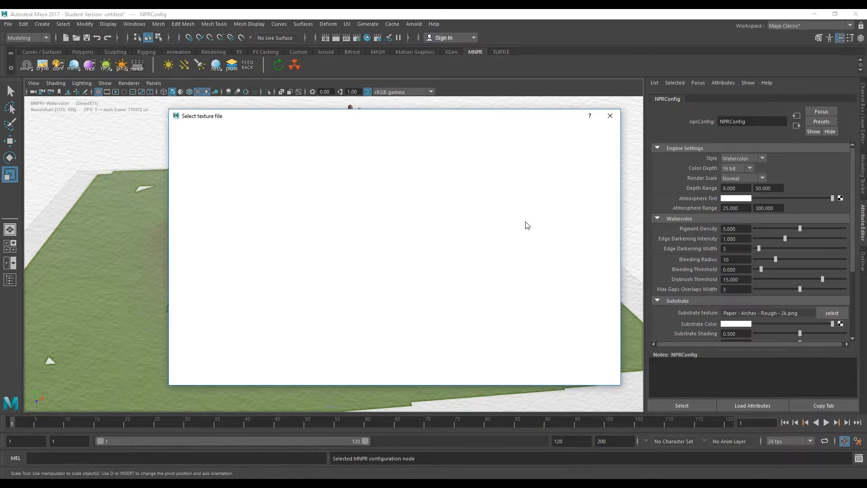
pyautogui.moveTo(286, 122); pyautogui.dragTo(530, 96)
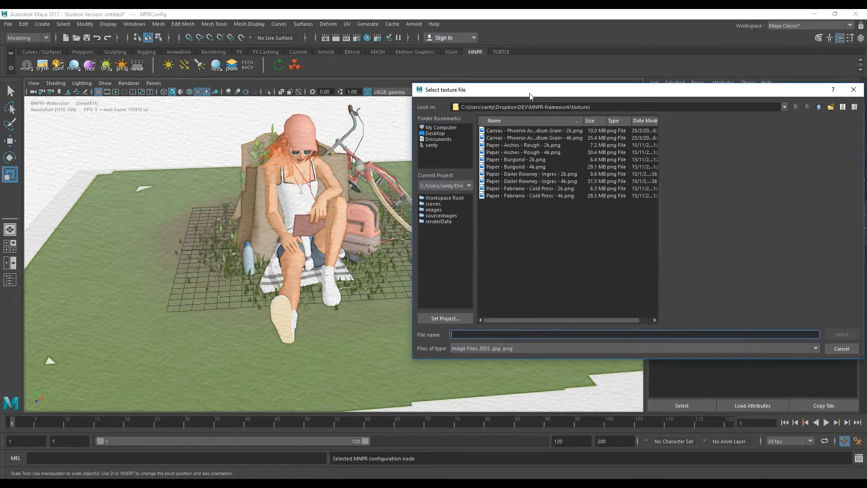
pyautogui.doubleClick(524, 176)
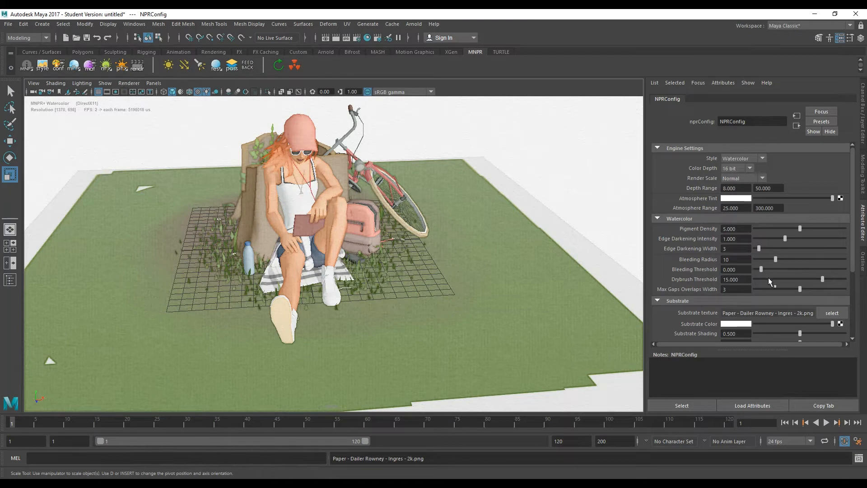
# Set the Ingres paper's substrate light direction to about 310 and its roughness to 2, and check the scene
pyautogui.scroll(-5, 769, 278)
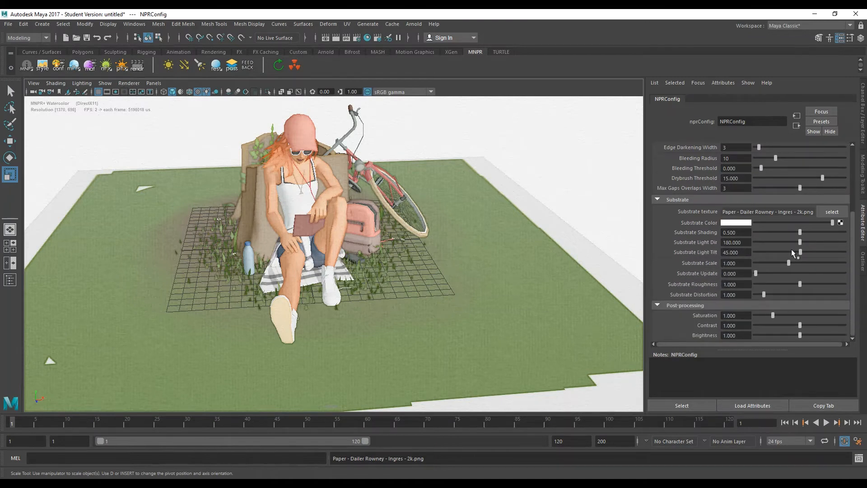
pyautogui.moveTo(801, 243); pyautogui.dragTo(832, 243)
pyautogui.moveTo(800, 285); pyautogui.dragTo(843, 286)
pyautogui.keyDown('alt'); pyautogui.moveTo(355, 204); pyautogui.dragTo(355, 220, button='middle'); pyautogui.keyUp('alt')
pyautogui.keyDown('alt'); pyautogui.moveTo(355, 219); pyautogui.dragTo(360, 221); pyautogui.keyUp('alt')
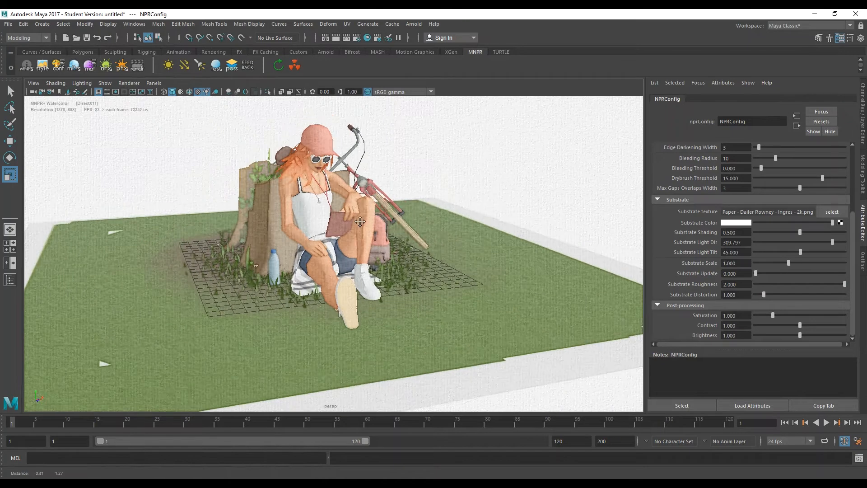
# Change the substrate texture to Paper - Burgund - 2k.png and set the substrate roughness to 0.5
pyautogui.click(834, 211)
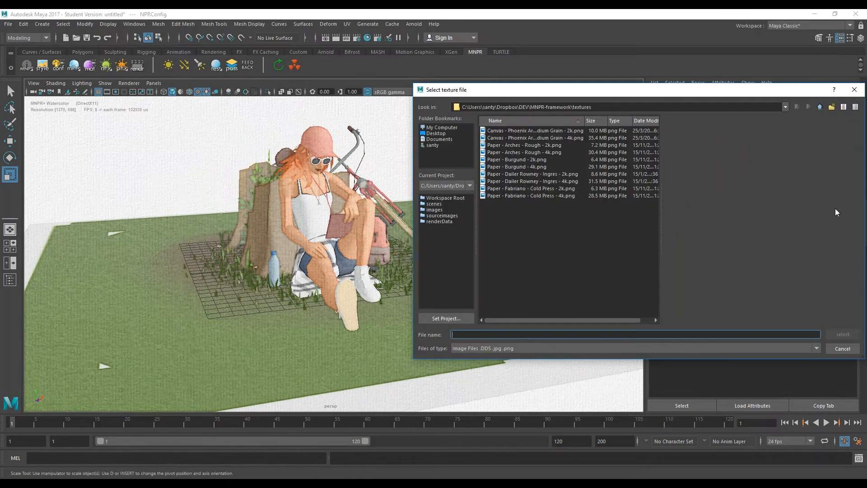
pyautogui.doubleClick(520, 160)
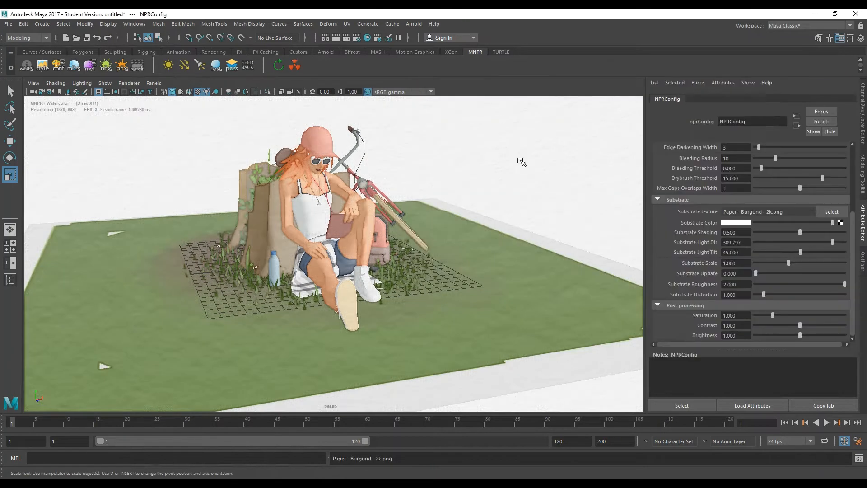
pyautogui.moveTo(749, 285); pyautogui.dragTo(705, 282)
pyautogui.write('0.5')
pyautogui.press('Return')
# Try a substrate roughness of 5 on the Burgund paper, and set the roughness to 1
pyautogui.moveTo(750, 284); pyautogui.dragTo(703, 283)
pyautogui.write('5')
pyautogui.press('Return')
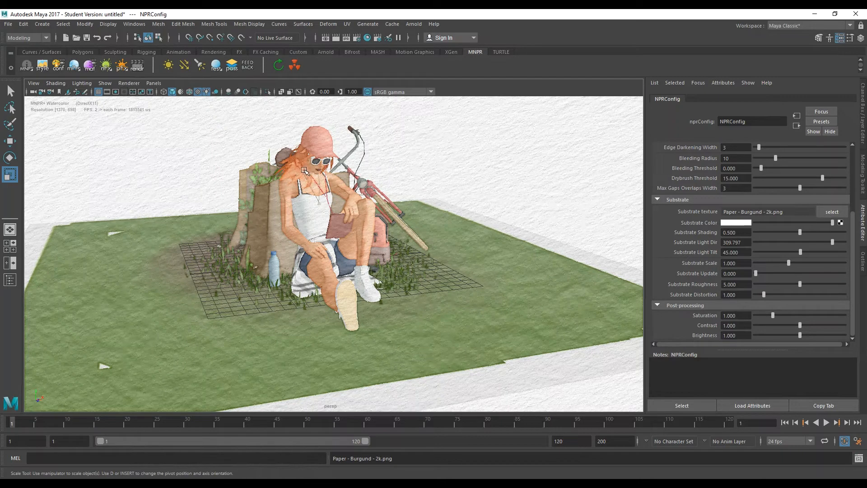
pyautogui.moveTo(751, 285); pyautogui.dragTo(691, 278)
pyautogui.write('1')
pyautogui.press('Return')
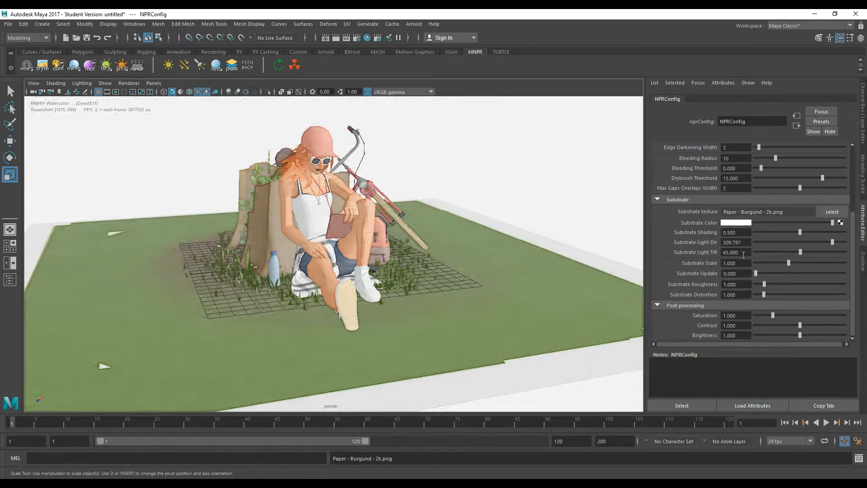
# Load Paper - Fabriano - Cold Press - 2k.png as the substrate texture and set the substrate roughness to 2
pyautogui.click(832, 212)
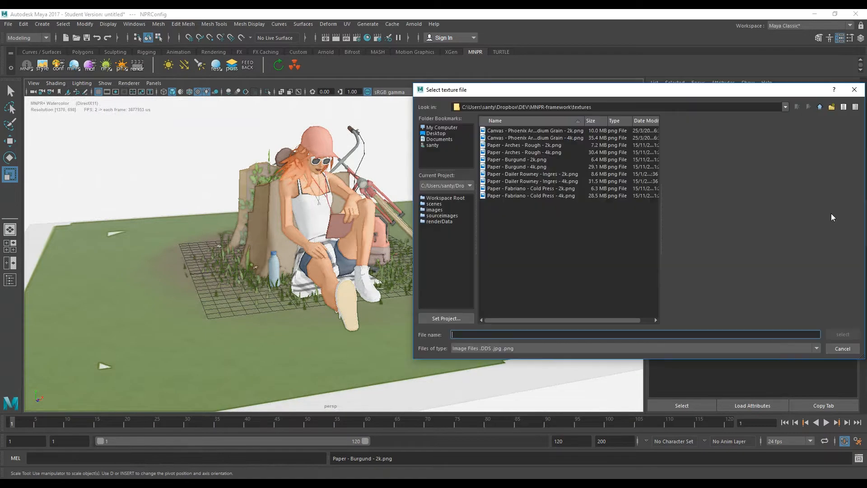
pyautogui.doubleClick(532, 189)
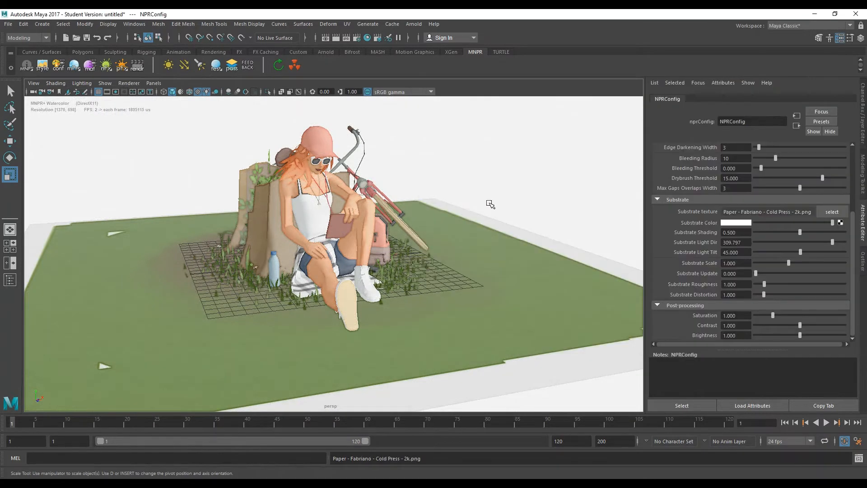
pyautogui.moveTo(765, 285); pyautogui.dragTo(787, 284)
pyautogui.keyDown('alt'); pyautogui.moveTo(307, 196); pyautogui.dragTo(290, 207); pyautogui.keyUp('alt')
pyautogui.doubleClick(739, 285)
pyautogui.write('2')
pyautogui.press('Return')
pyautogui.scroll(2, 366, 253)
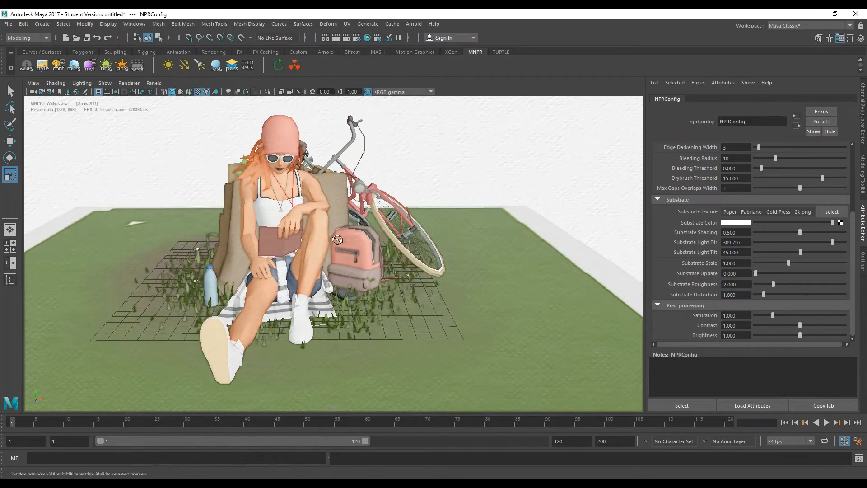
pyautogui.keyDown('alt'); pyautogui.moveTo(367, 253); pyautogui.dragTo(375, 248); pyautogui.keyUp('alt')
# Raise the watercolor pigment density to about 8.6 and check the character and props up close
pyautogui.scroll(5, 705, 244)
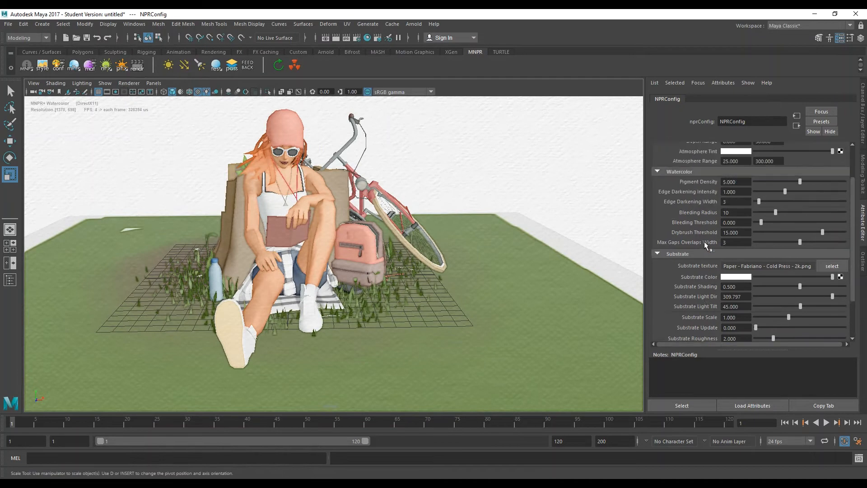
pyautogui.moveTo(802, 228); pyautogui.dragTo(833, 230)
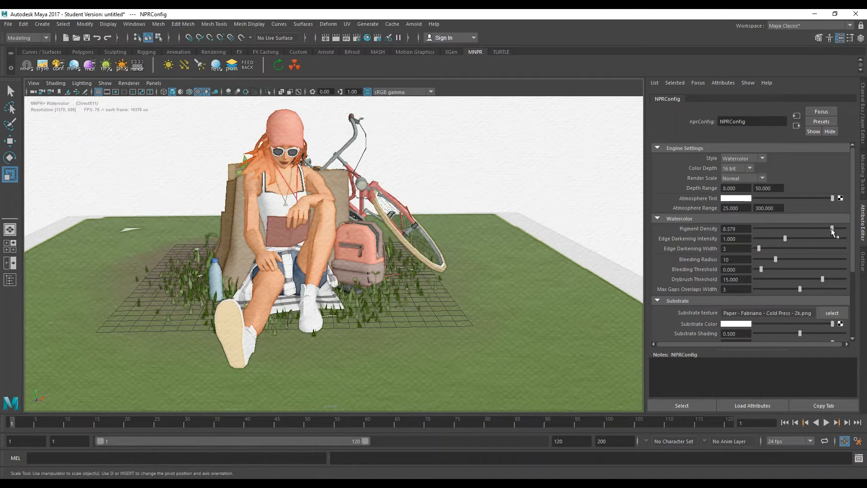
pyautogui.scroll(2, 339, 232)
pyautogui.scroll(1, 339, 233)
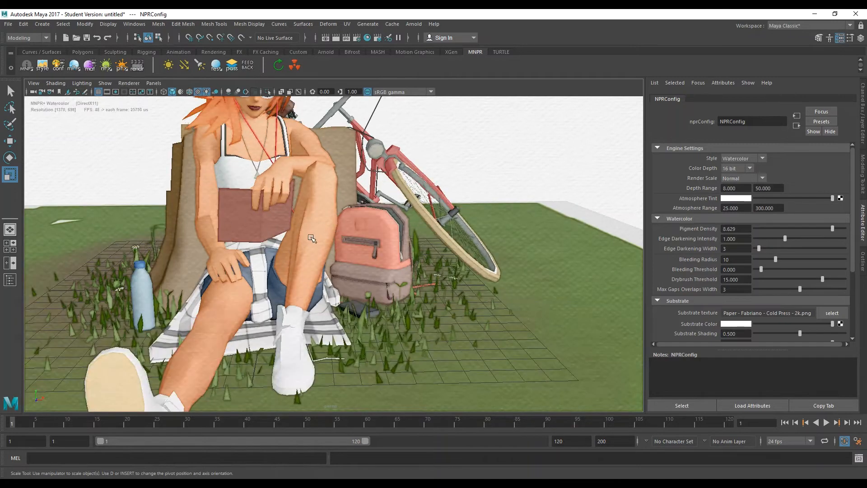
pyautogui.scroll(-2, 351, 238)
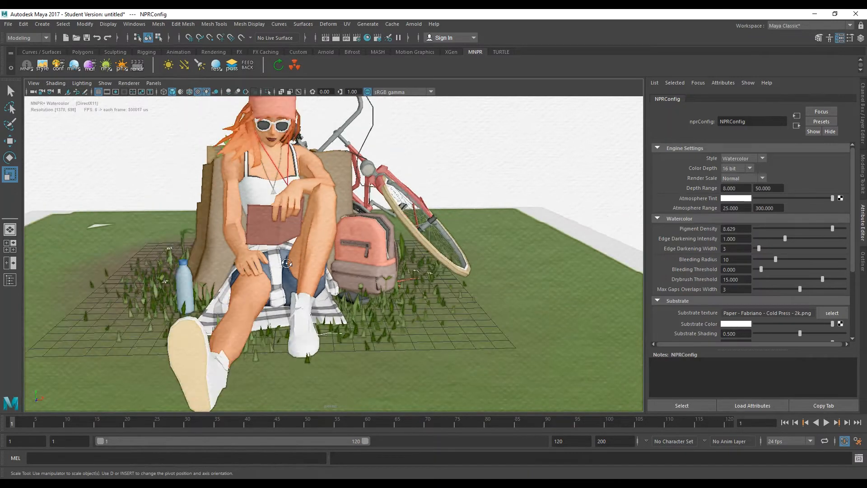
pyautogui.keyDown('alt'); pyautogui.moveTo(287, 265); pyautogui.dragTo(313, 266); pyautogui.keyUp('alt')
pyautogui.scroll(-2, 572, 347)
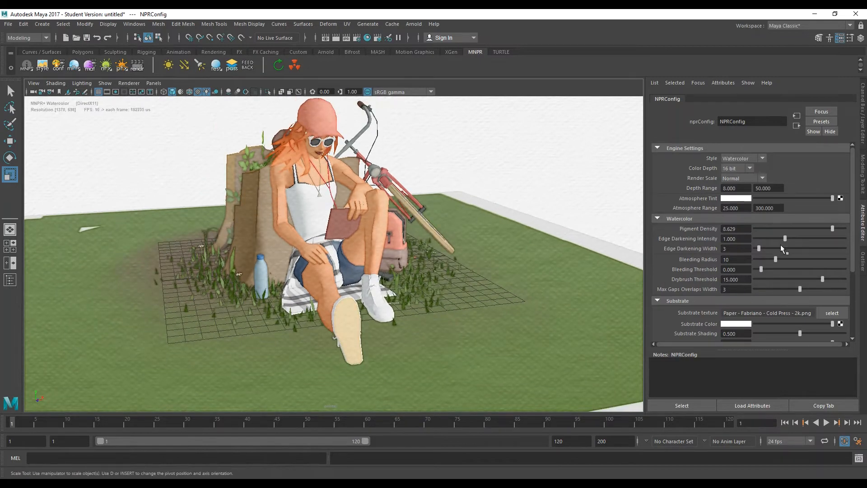
# Raise the edge darkening intensity to about 2.04 while viewing the backpack and bicycle up close
pyautogui.scroll(-2, 719, 225)
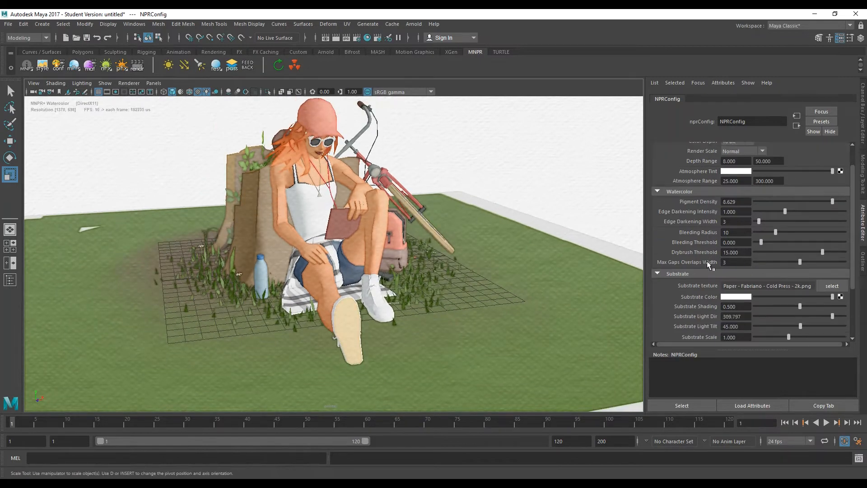
pyautogui.scroll(4, 338, 271)
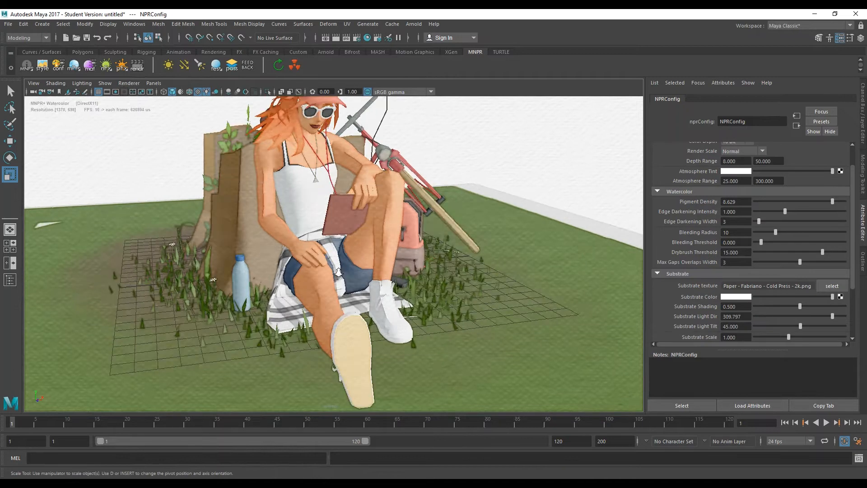
pyautogui.scroll(2, 339, 273)
pyautogui.keyDown('alt'); pyautogui.moveTo(416, 246); pyautogui.dragTo(209, 176); pyautogui.keyUp('alt')
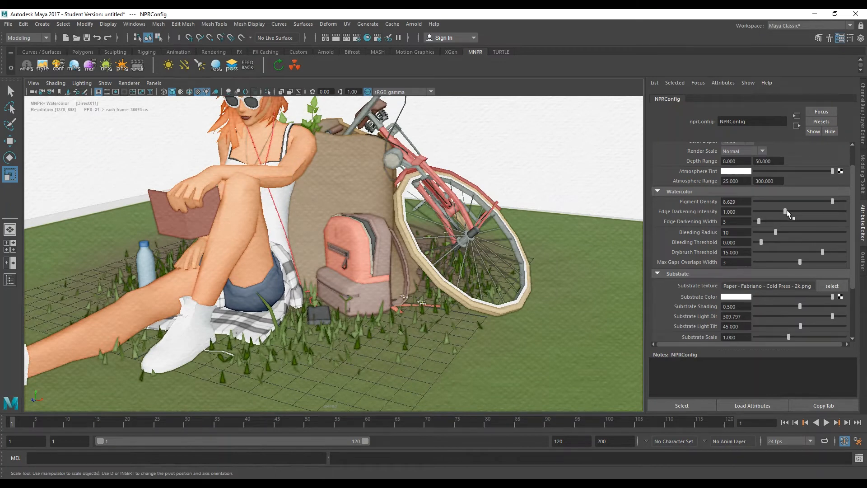
pyautogui.moveTo(788, 209); pyautogui.dragTo(815, 210)
# Try a wider edge darkening of 7 and set the edge darkening width to 5
pyautogui.moveTo(760, 222); pyautogui.dragTo(768, 223)
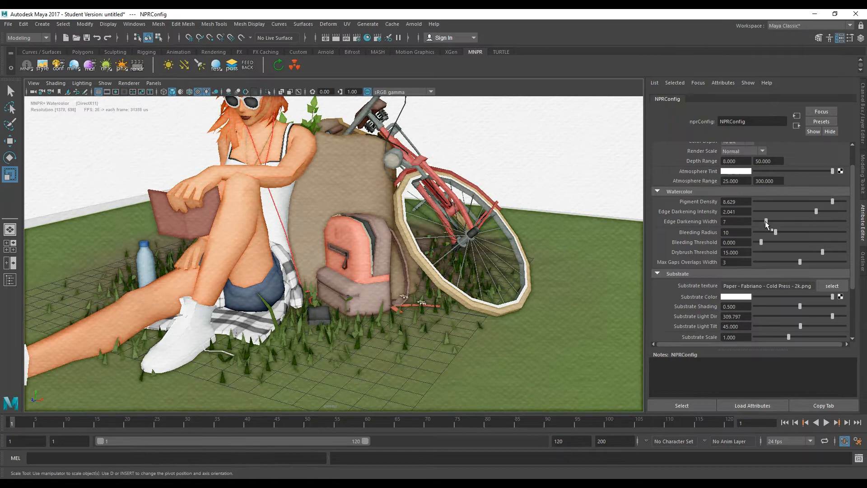
pyautogui.moveTo(766, 221); pyautogui.dragTo(763, 221)
pyautogui.click(735, 222)
pyautogui.write('5')
pyautogui.press('Return')
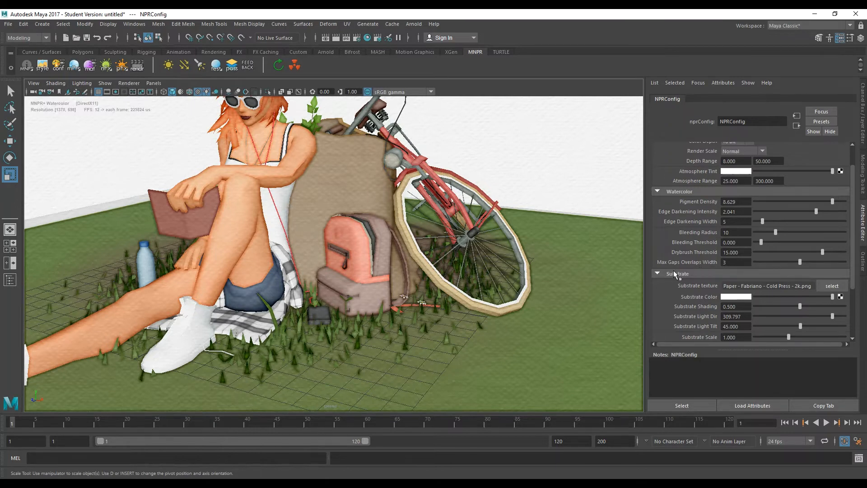
# Set the substrate light direction to 180 and check the paper shading over the whole scene
pyautogui.scroll(-3, 680, 289)
pyautogui.scroll(-4, 363, 280)
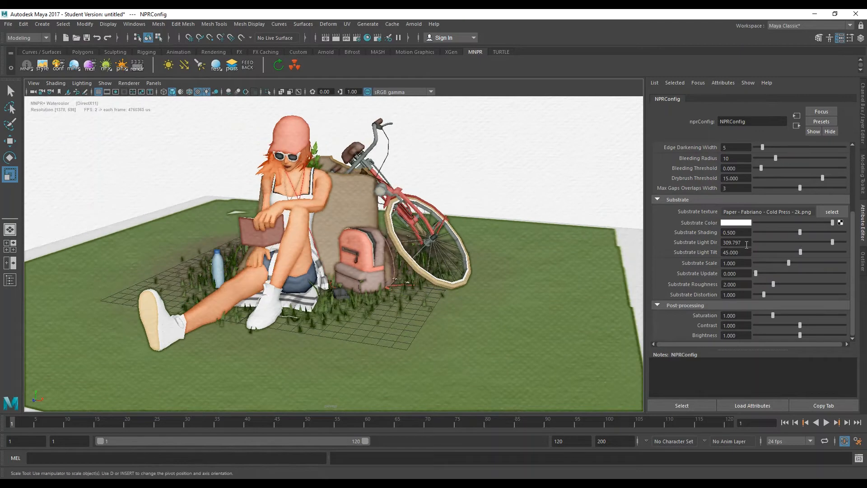
pyautogui.moveTo(741, 244); pyautogui.dragTo(672, 239)
pyautogui.write('180')
pyautogui.press('Return')
pyautogui.keyDown('alt'); pyautogui.moveTo(301, 259); pyautogui.dragTo(384, 229); pyautogui.keyUp('alt')
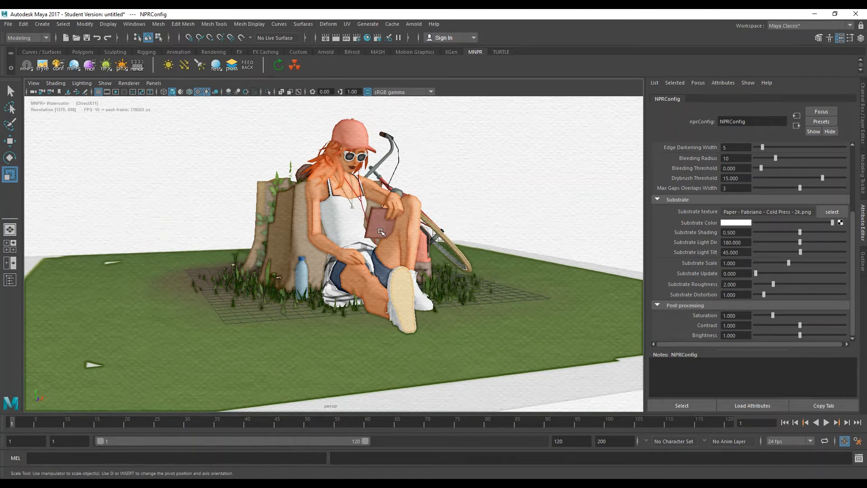
pyautogui.scroll(-3, 434, 176)
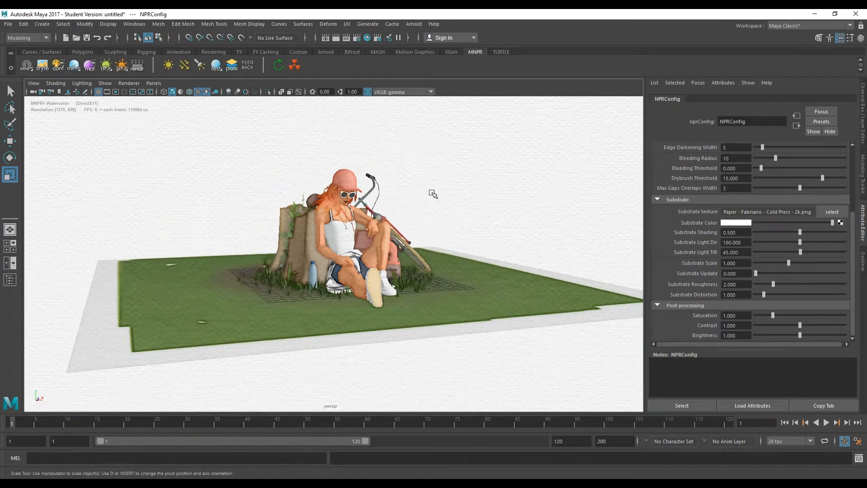
pyautogui.keyDown('alt'); pyautogui.moveTo(433, 194); pyautogui.dragTo(427, 200); pyautogui.keyUp('alt')
pyautogui.scroll(3, 427, 199)
# Select the ground plane and look through the painterly and shading attributes of its MNPR material
pyautogui.click(488, 239)
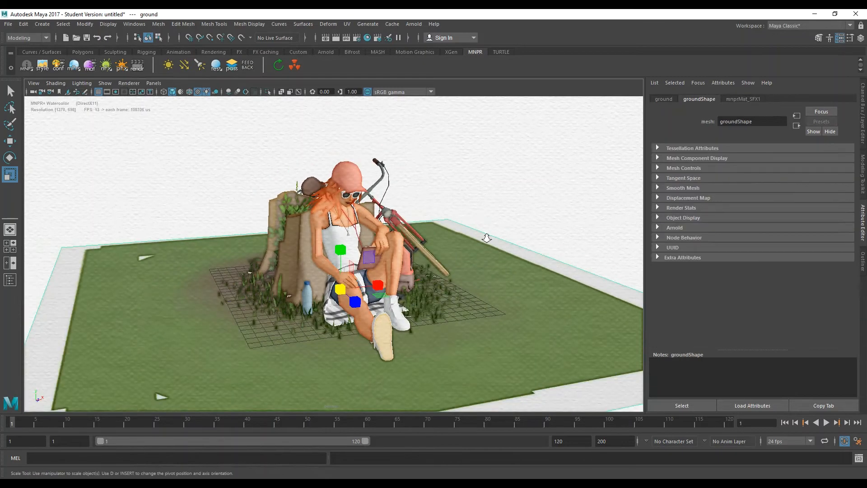
pyautogui.scroll(-3, 487, 238)
pyautogui.keyDown('alt'); pyautogui.moveTo(441, 252); pyautogui.dragTo(440, 272); pyautogui.keyUp('alt')
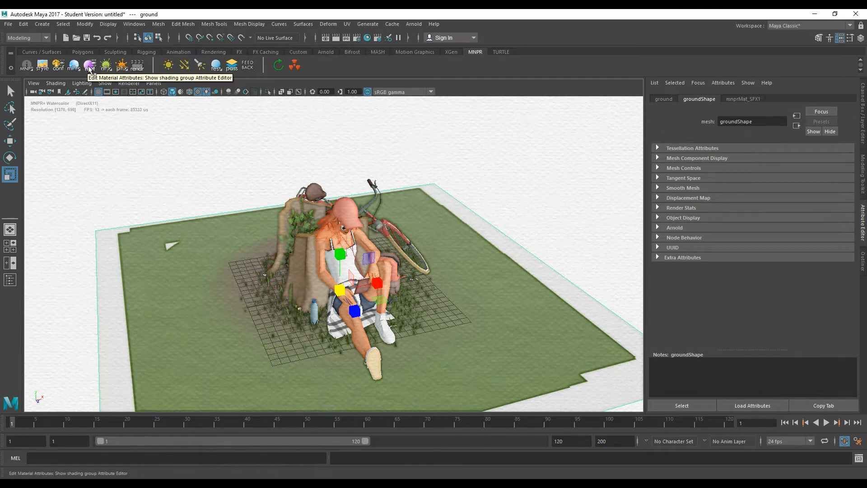
pyautogui.scroll(3, 358, 246)
pyautogui.keyDown('alt'); pyautogui.moveTo(357, 246); pyautogui.dragTo(420, 218); pyautogui.keyUp('alt')
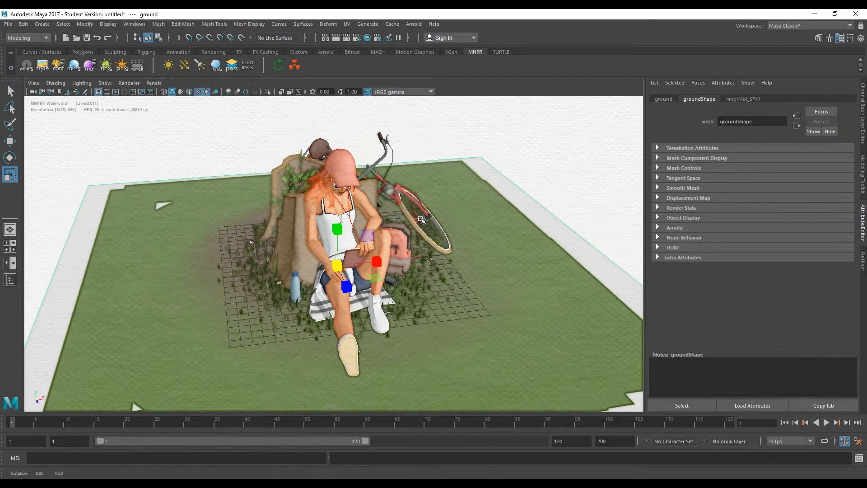
pyautogui.click(94, 68)
pyautogui.scroll(-1, 669, 246)
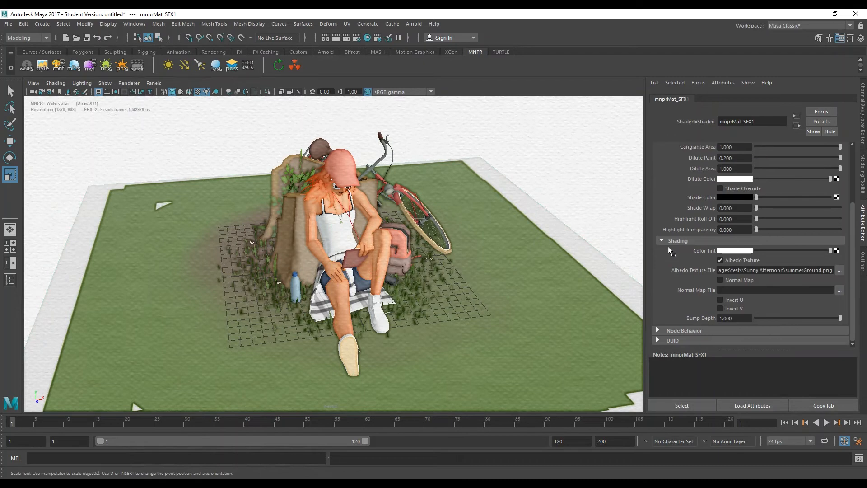
pyautogui.scroll(3, 668, 246)
pyautogui.scroll(-2, 668, 245)
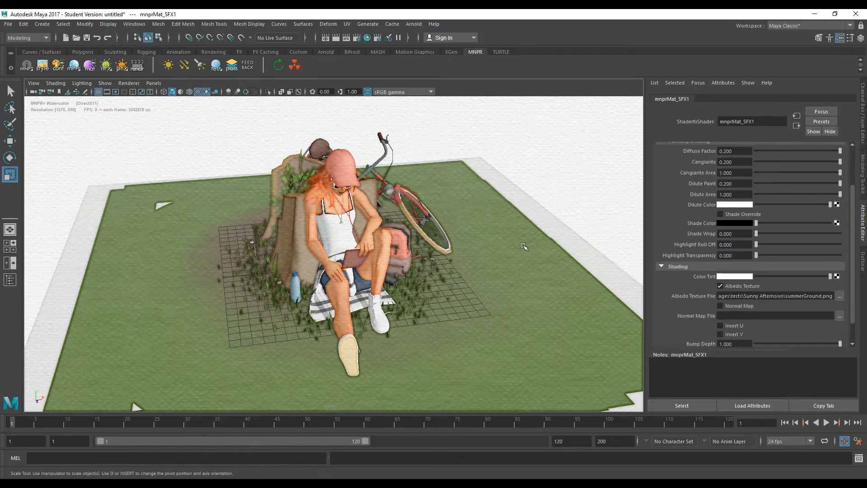
# Open the NoiseFX controls for the selected ground plane, close the paint tool settings and return to the Select tool
pyautogui.click(479, 240)
pyautogui.click(107, 65)
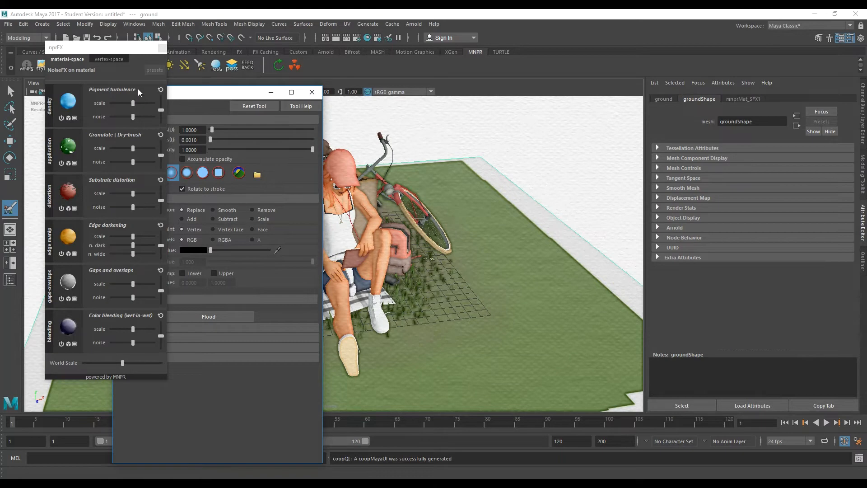
pyautogui.click(311, 92)
pyautogui.moveTo(64, 53); pyautogui.dragTo(78, 77)
pyautogui.keyDown('alt'); pyautogui.moveTo(376, 258); pyautogui.dragTo(417, 228, button='middle'); pyautogui.keyUp('alt')
pyautogui.press('q')
pyautogui.scroll(-2, 408, 226)
pyautogui.keyDown('alt'); pyautogui.moveTo(362, 235); pyautogui.dragTo(386, 228, button='middle'); pyautogui.keyUp('alt')
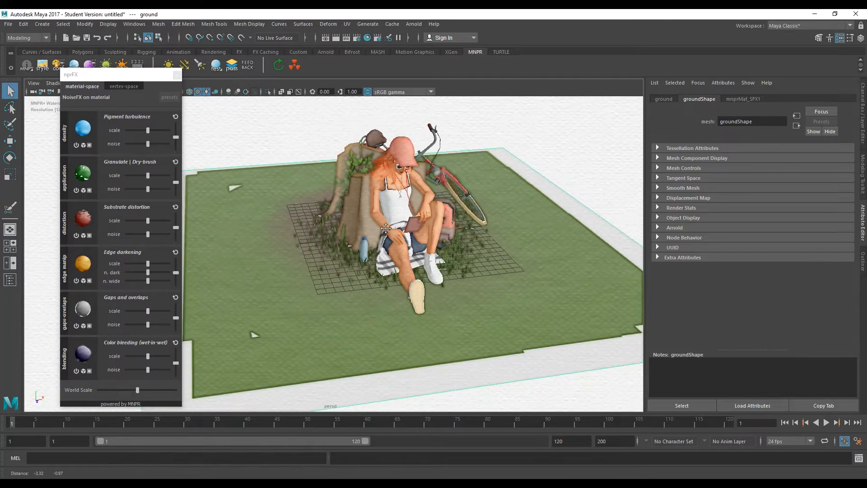
# Add pigment turbulence noise at a smaller scale to the ground's material and switch the noise to 2D
pyautogui.click(157, 145)
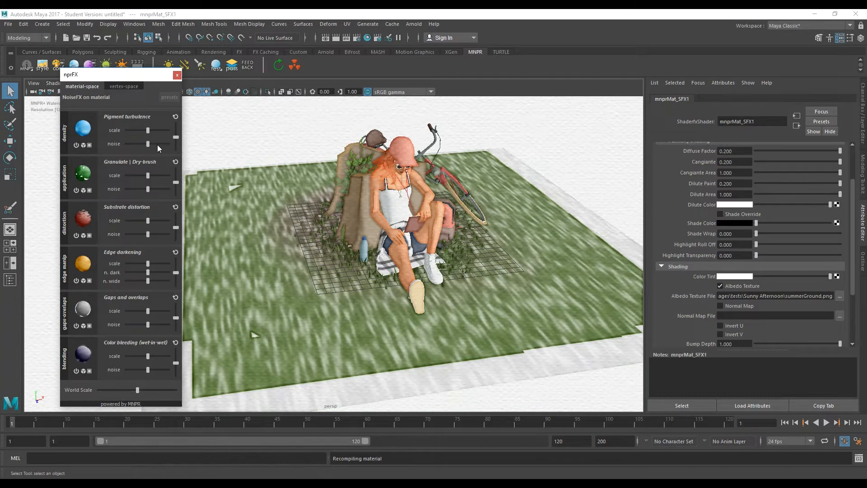
pyautogui.moveTo(147, 130); pyautogui.dragTo(128, 136)
pyautogui.click(91, 144)
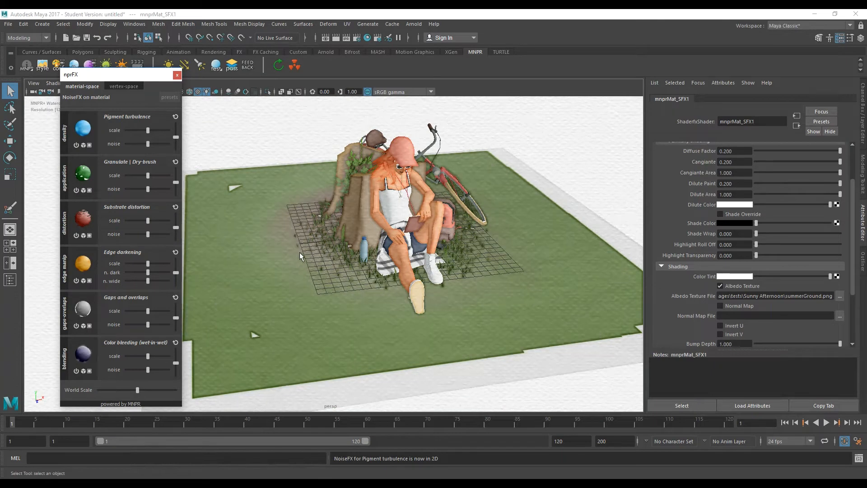
# Lower the scale of the pigment turbulence noise on the ground's material
pyautogui.keyDown('alt'); pyautogui.moveTo(371, 225); pyautogui.dragTo(356, 239); pyautogui.keyUp('alt')
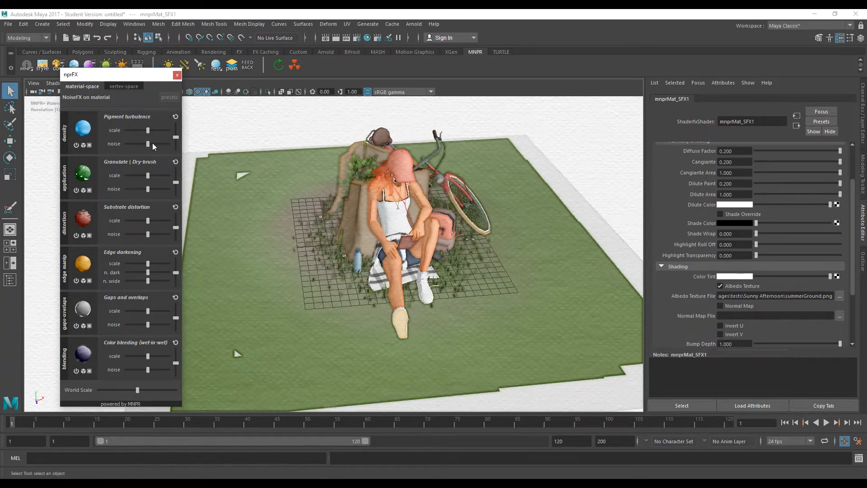
pyautogui.moveTo(147, 130); pyautogui.dragTo(130, 132)
pyautogui.keyDown('alt'); pyautogui.moveTo(439, 328); pyautogui.dragTo(455, 288); pyautogui.keyUp('alt')
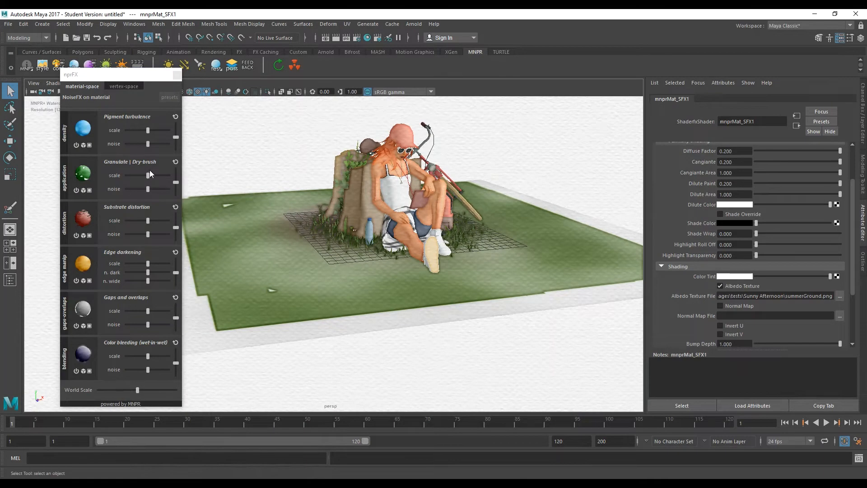
# Add Granulate | Dry-brush noise to the ground's material, switch it to 2D, lower its scale and adjust its strength
pyautogui.click(153, 188)
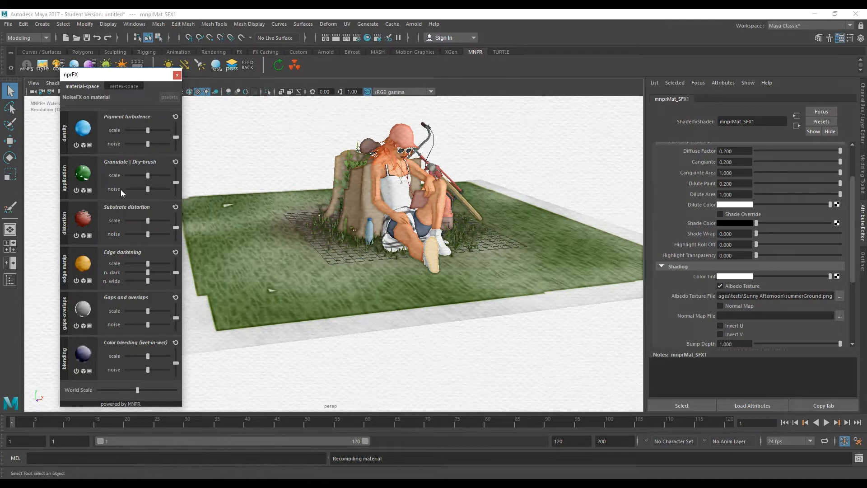
pyautogui.keyDown('alt'); pyautogui.moveTo(374, 231); pyautogui.dragTo(365, 259); pyautogui.keyUp('alt')
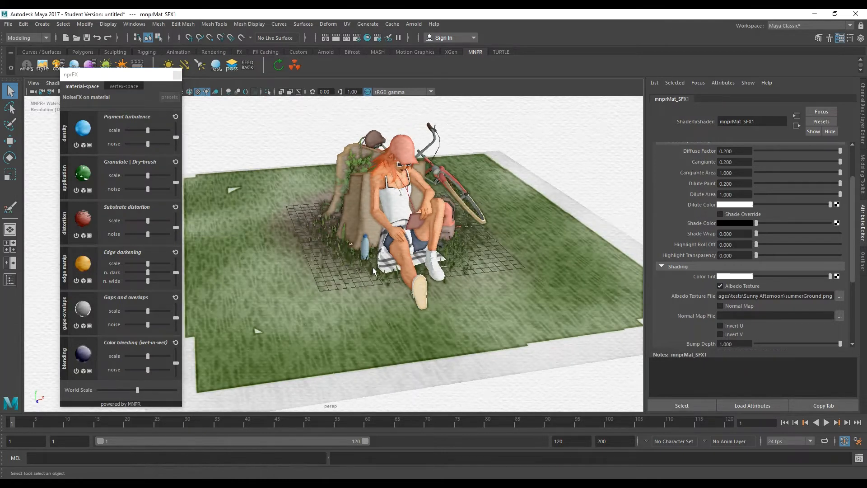
pyautogui.moveTo(148, 177); pyautogui.dragTo(129, 176)
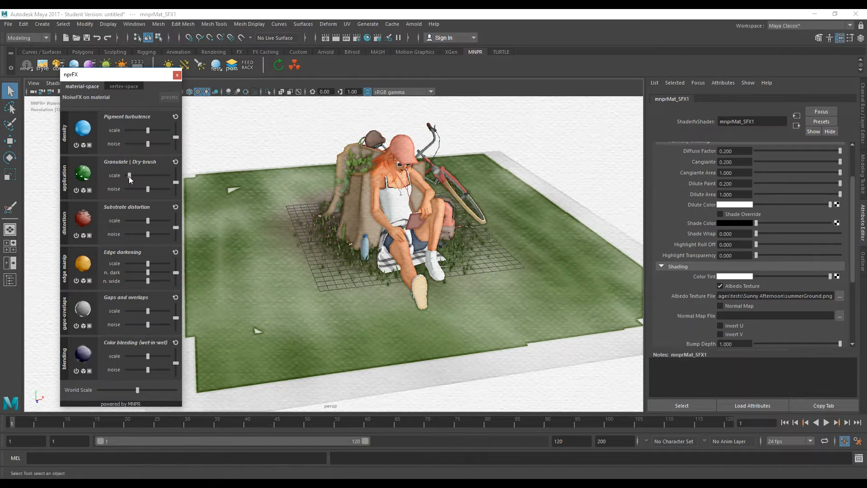
pyautogui.click(89, 190)
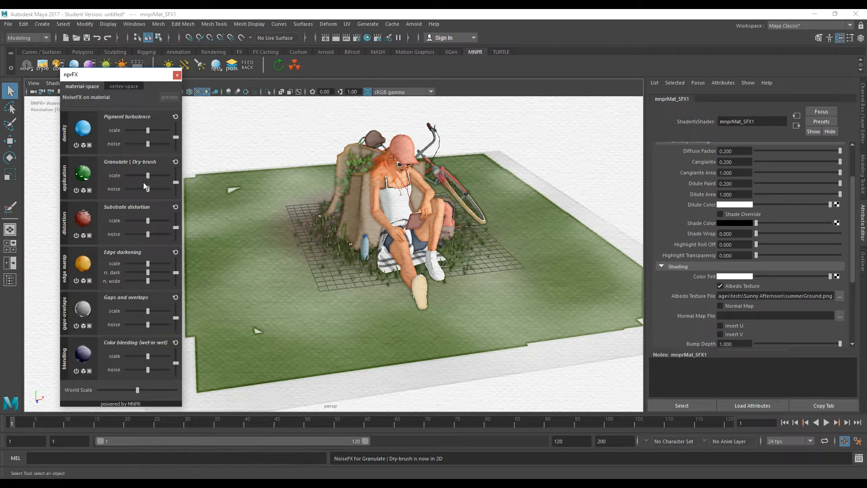
pyautogui.moveTo(147, 176); pyautogui.dragTo(132, 183)
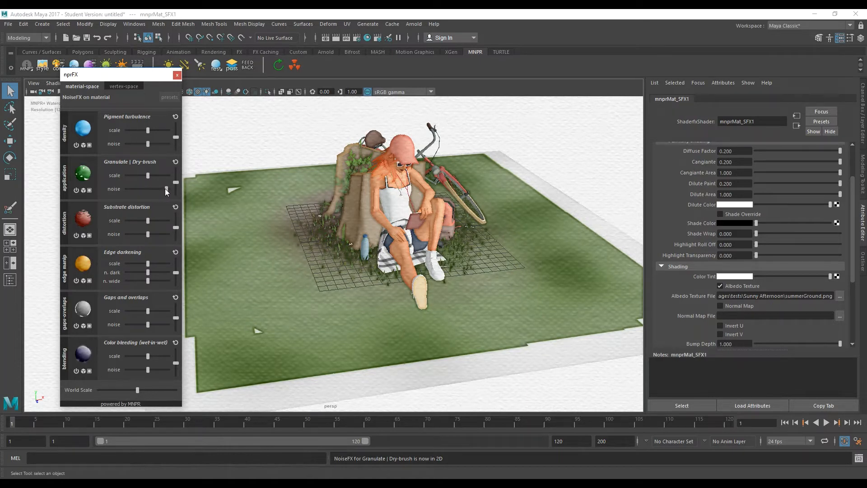
pyautogui.moveTo(174, 183)
pyautogui.mouseDown()
pyautogui.moveTo(176, 190)
pyautogui.moveTo(179, 179)
pyautogui.mouseUp()
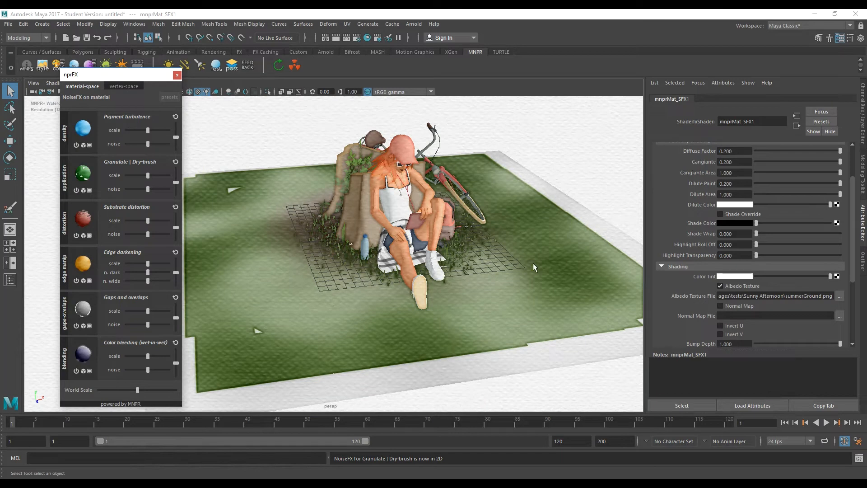
# Reduce the Granulate | Dry-brush noise on the ground's material and check the result from several angles
pyautogui.scroll(-1, 441, 272)
pyautogui.scroll(1, 441, 272)
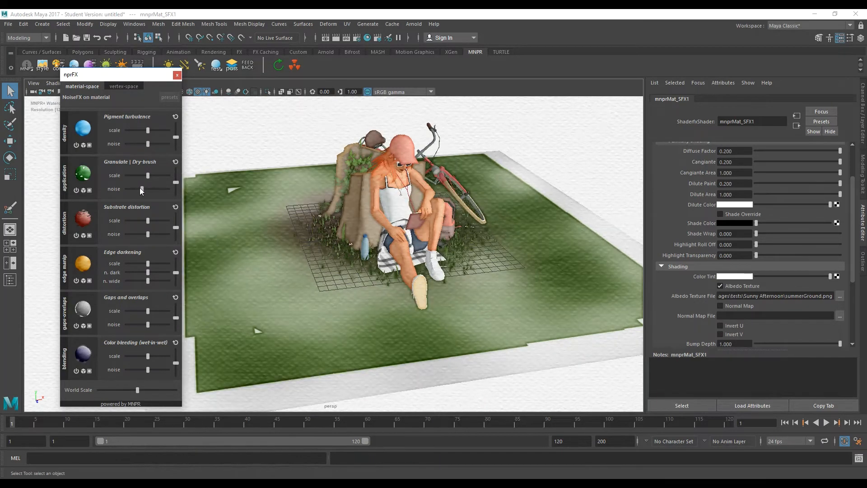
pyautogui.moveTo(134, 190); pyautogui.dragTo(125, 190)
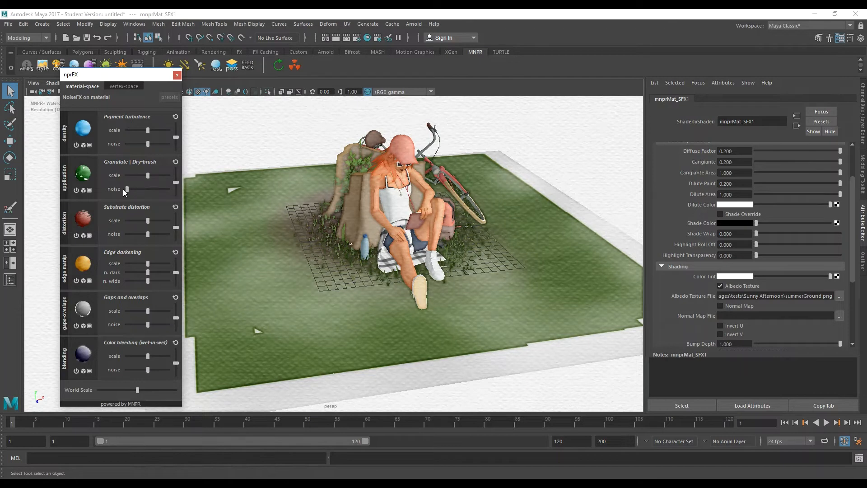
pyautogui.click(133, 189)
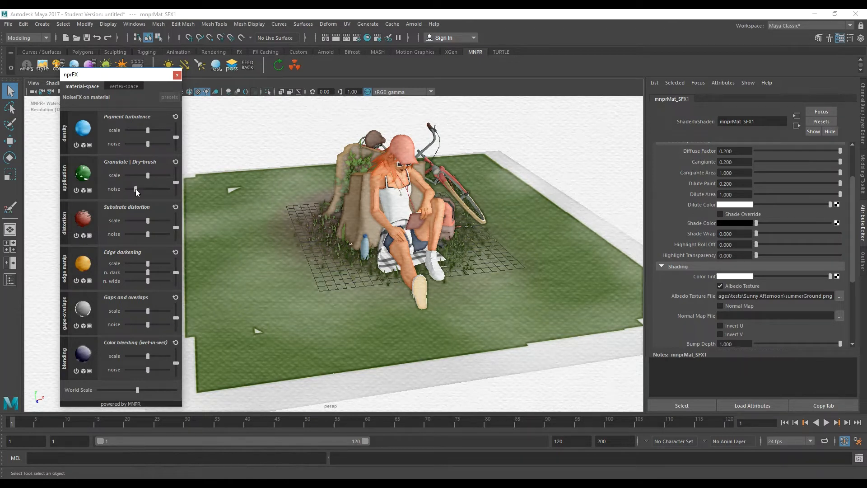
pyautogui.scroll(-2, 458, 324)
pyautogui.keyDown('alt'); pyautogui.moveTo(458, 324); pyautogui.dragTo(473, 277); pyautogui.keyUp('alt')
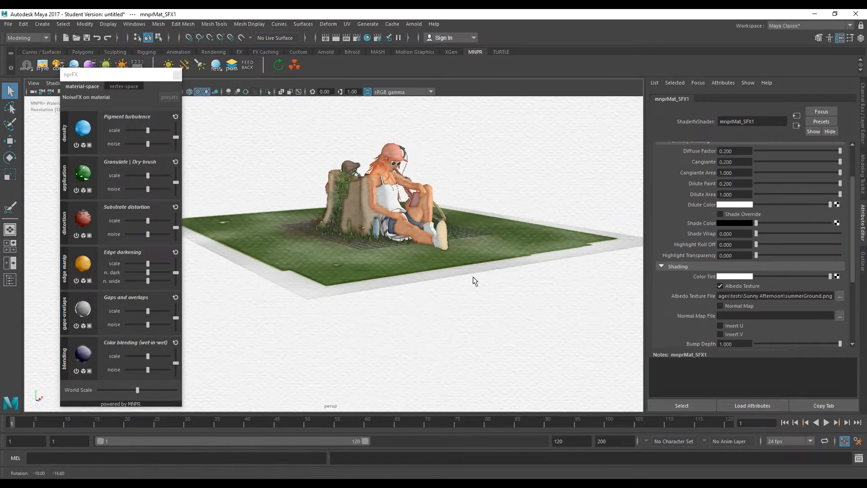
pyautogui.keyDown('alt'); pyautogui.moveTo(433, 239); pyautogui.dragTo(332, 274); pyautogui.keyUp('alt')
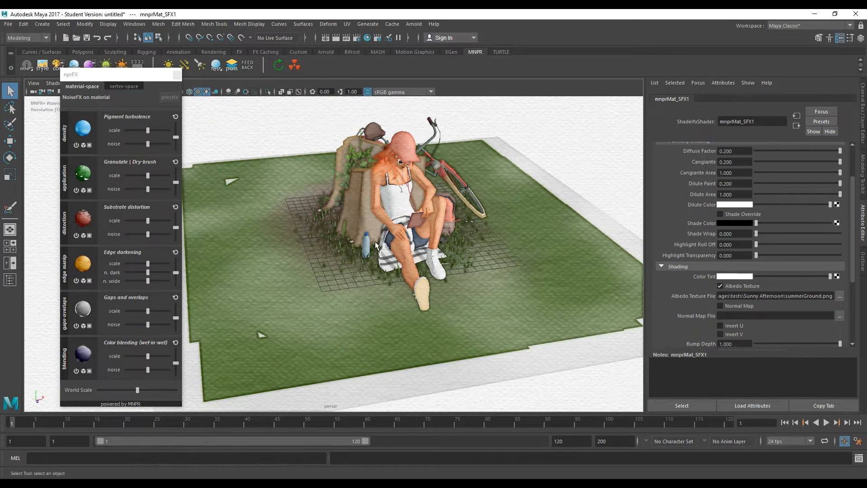
pyautogui.keyDown('alt'); pyautogui.moveTo(302, 256); pyautogui.dragTo(303, 255); pyautogui.keyUp('alt')
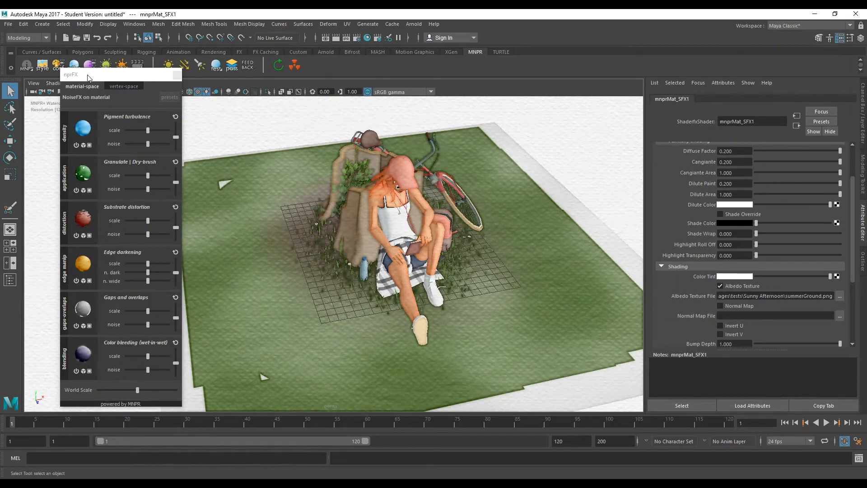
# Open the vertex-space PaintFX controls, set pigment turbulence to dilute and start its brush on the ground plane
pyautogui.click(120, 86)
pyautogui.moveTo(119, 79); pyautogui.dragTo(93, 79)
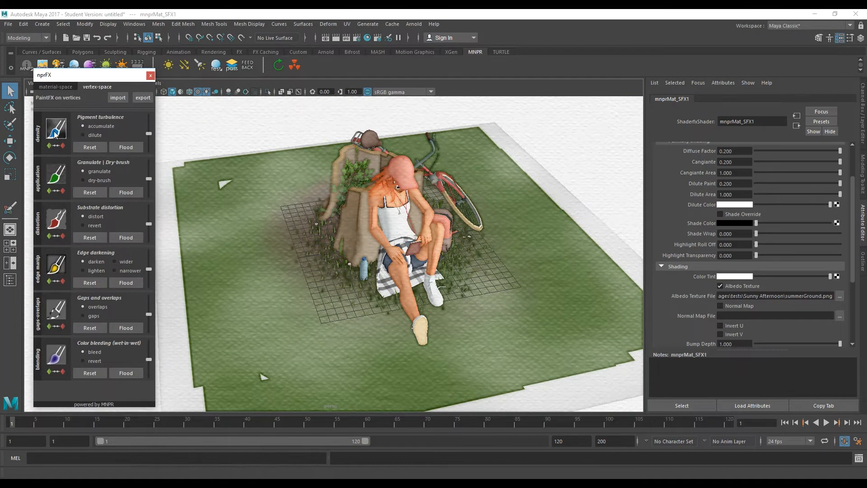
pyautogui.click(96, 135)
pyautogui.scroll(-3, 195, 188)
pyautogui.click(242, 191)
pyautogui.click(56, 129)
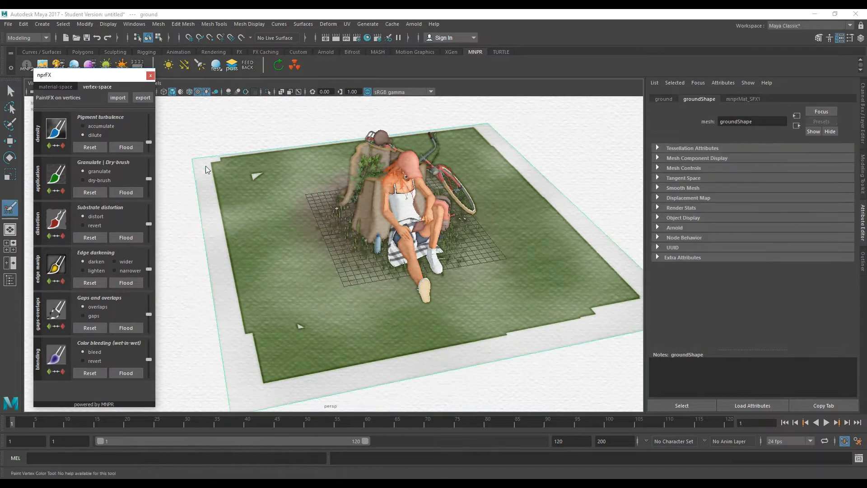
# Paint pigment dilution around the ground plane's edges and corners, then return to the Select tool
pyautogui.moveTo(216, 176)
pyautogui.keyDown('alt'); pyautogui.mouseDown()
pyautogui.moveTo(217, 169)
pyautogui.moveTo(199, 177)
pyautogui.moveTo(194, 234)
pyautogui.mouseUp(); pyautogui.keyUp('alt')
pyautogui.keyDown('alt'); pyautogui.moveTo(257, 336); pyautogui.dragTo(261, 276, button='middle'); pyautogui.keyUp('alt')
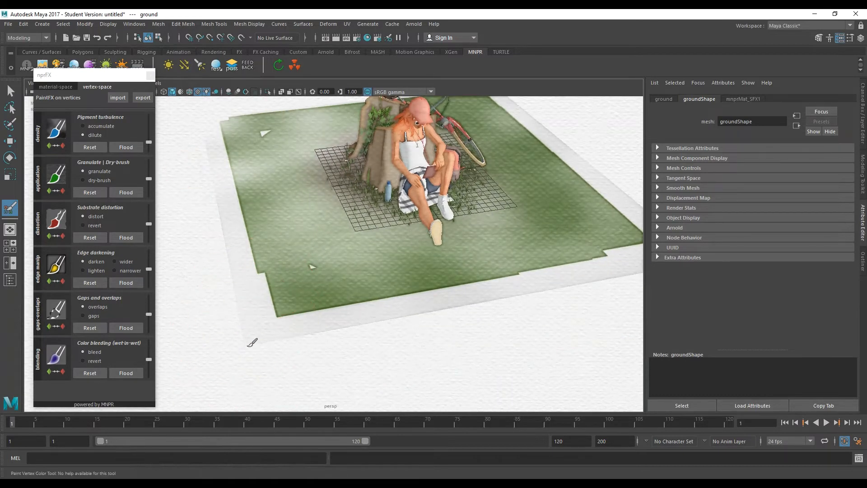
pyautogui.moveTo(279, 350)
pyautogui.mouseDown()
pyautogui.moveTo(256, 327)
pyautogui.moveTo(271, 326)
pyautogui.mouseUp()
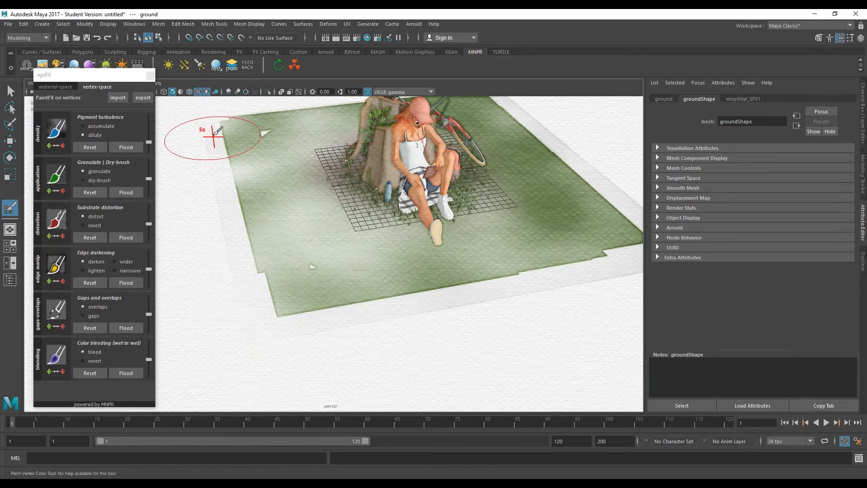
pyautogui.keyDown('alt'); pyautogui.moveTo(516, 262); pyautogui.dragTo(442, 316); pyautogui.keyUp('alt')
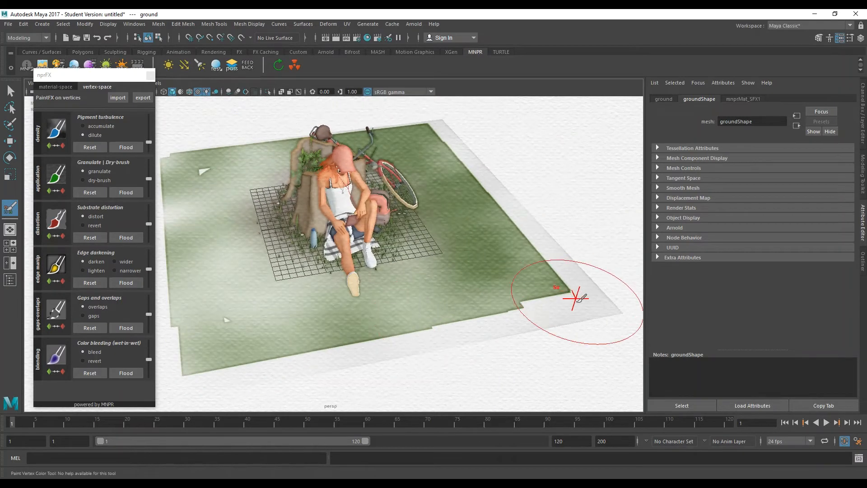
pyautogui.moveTo(597, 321)
pyautogui.mouseDown()
pyautogui.moveTo(596, 313)
pyautogui.moveTo(497, 275)
pyautogui.mouseUp()
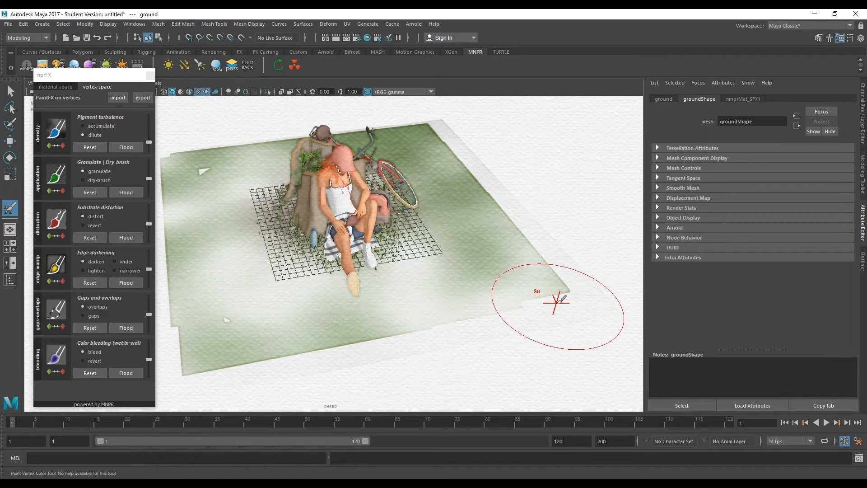
pyautogui.press('q')
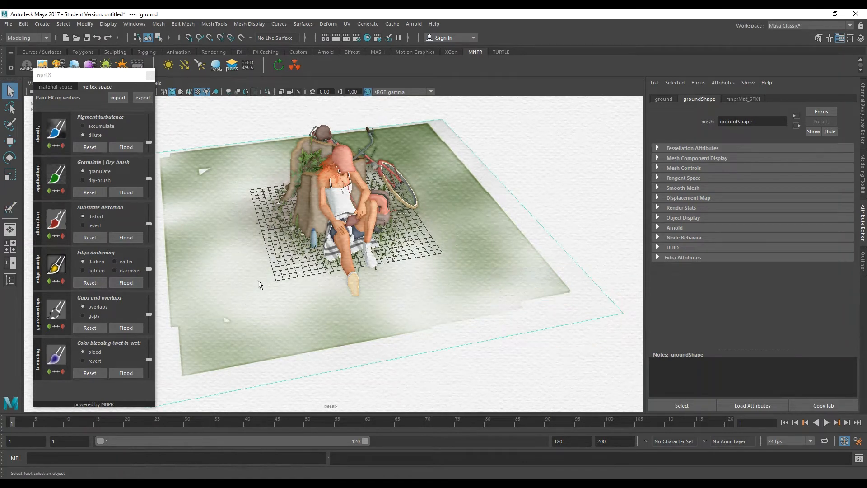
# Examine the diluted ground plane and its outer edges from several distances and angles
pyautogui.keyDown('alt'); pyautogui.moveTo(258, 282); pyautogui.dragTo(330, 309, button='middle'); pyautogui.keyUp('alt')
pyautogui.keyDown('alt'); pyautogui.moveTo(517, 247); pyautogui.dragTo(517, 242, button='middle'); pyautogui.keyUp('alt')
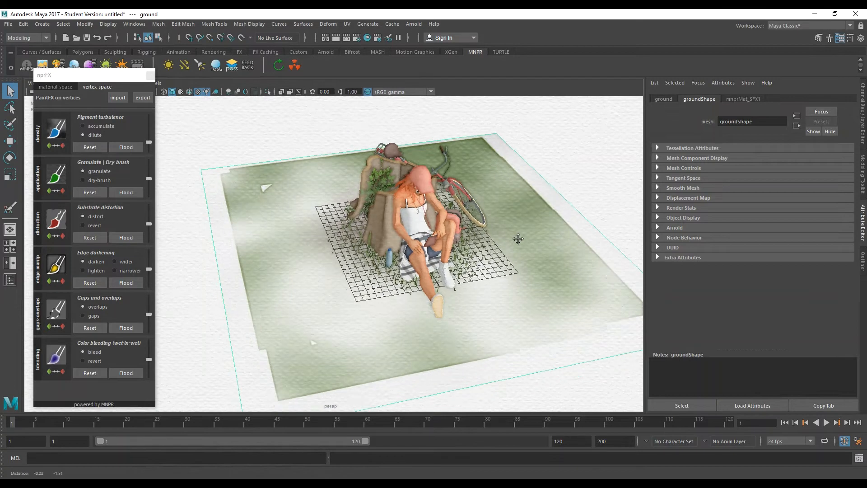
pyautogui.scroll(-2, 518, 237)
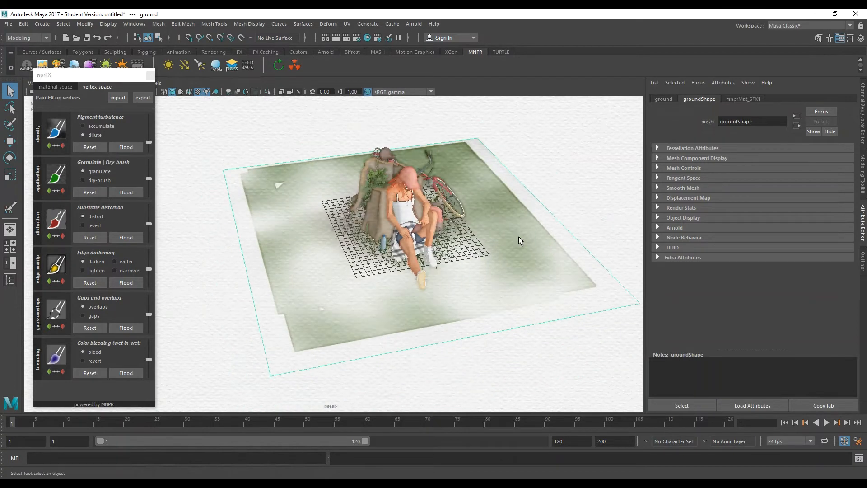
pyautogui.scroll(2, 519, 237)
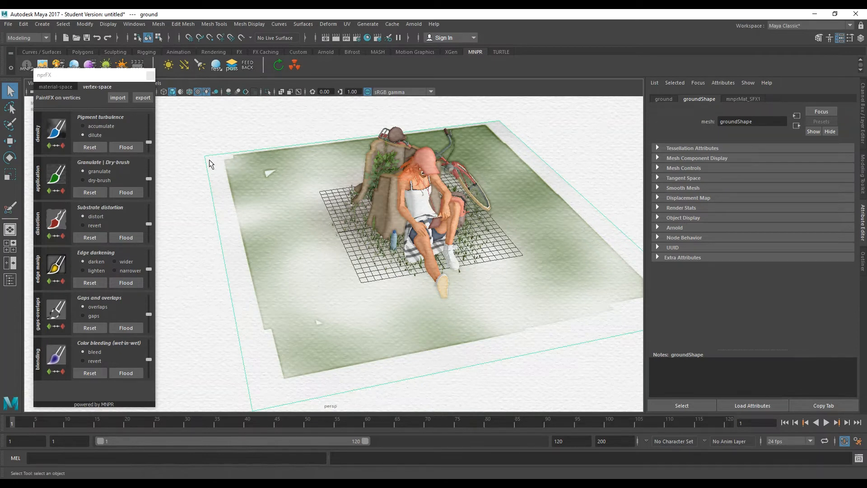
pyautogui.keyDown('alt'); pyautogui.moveTo(546, 299); pyautogui.dragTo(456, 283, button='middle'); pyautogui.keyUp('alt')
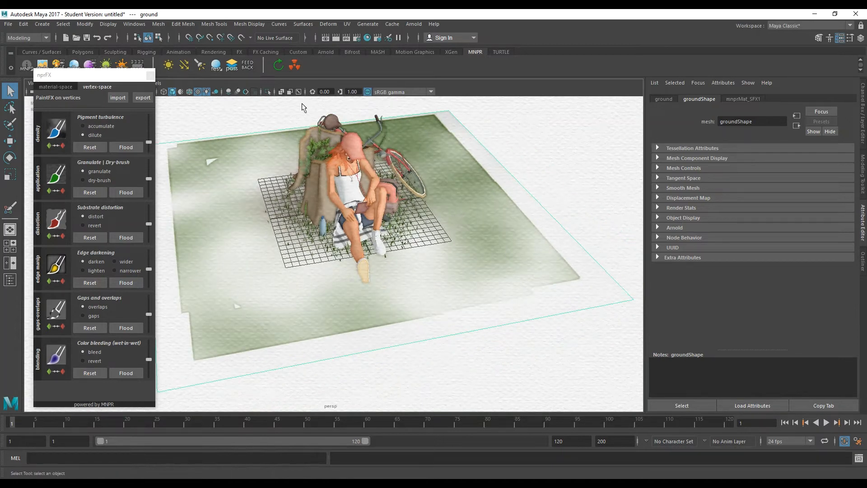
pyautogui.moveTo(360, 184)
pyautogui.keyDown('alt'); pyautogui.mouseDown()
pyautogui.moveTo(328, 194)
pyautogui.moveTo(356, 199)
pyautogui.mouseUp(); pyautogui.keyUp('alt')
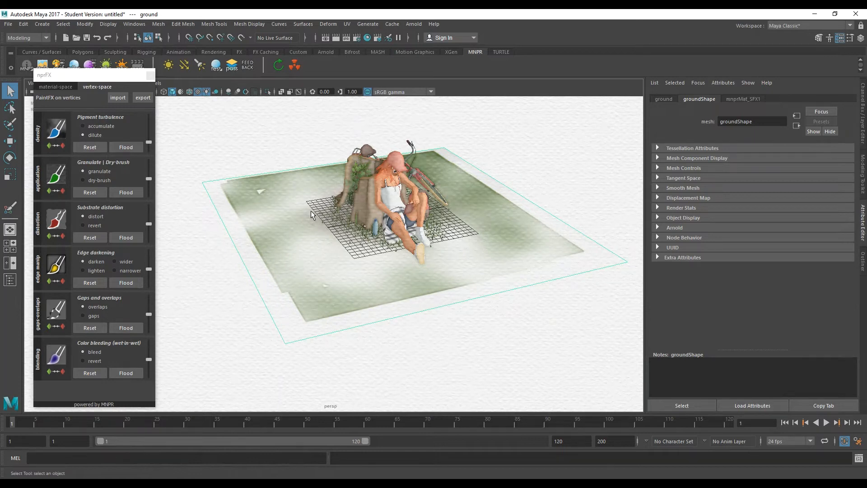
pyautogui.scroll(2, 311, 210)
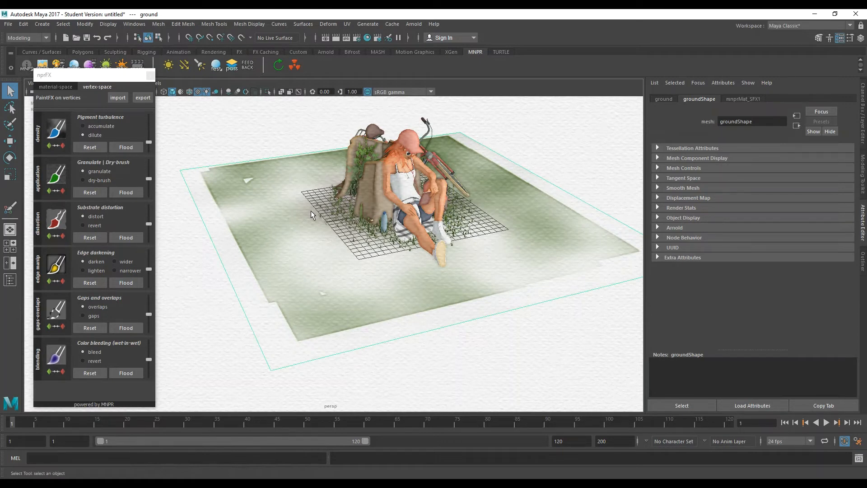
# Delete the ground plane and create a new polygon plane in its place
pyautogui.press('Delete')
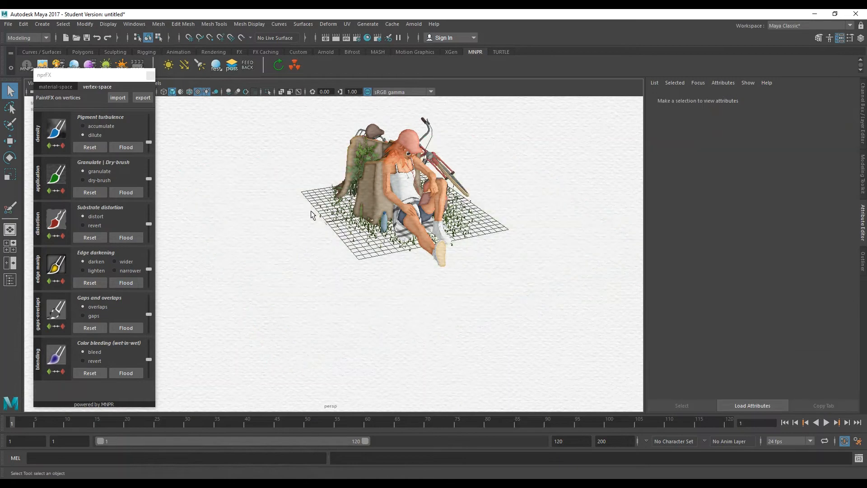
pyautogui.press('space')
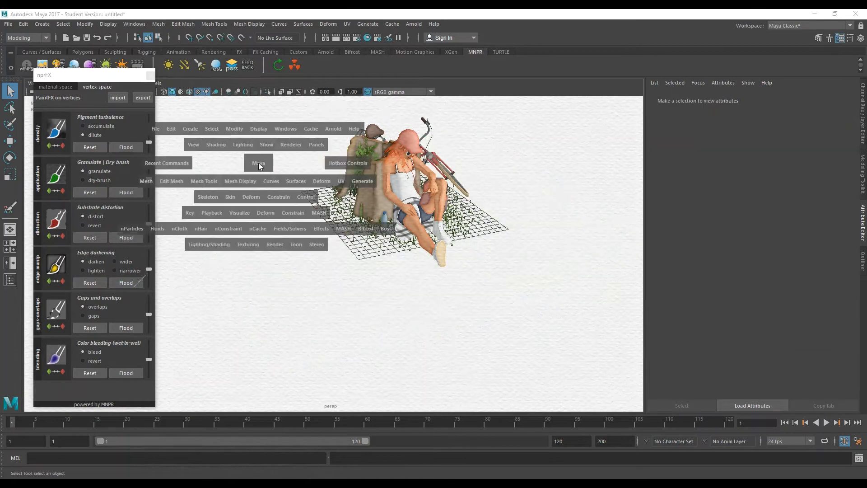
pyautogui.click(190, 129)
pyautogui.moveTo(213, 162)
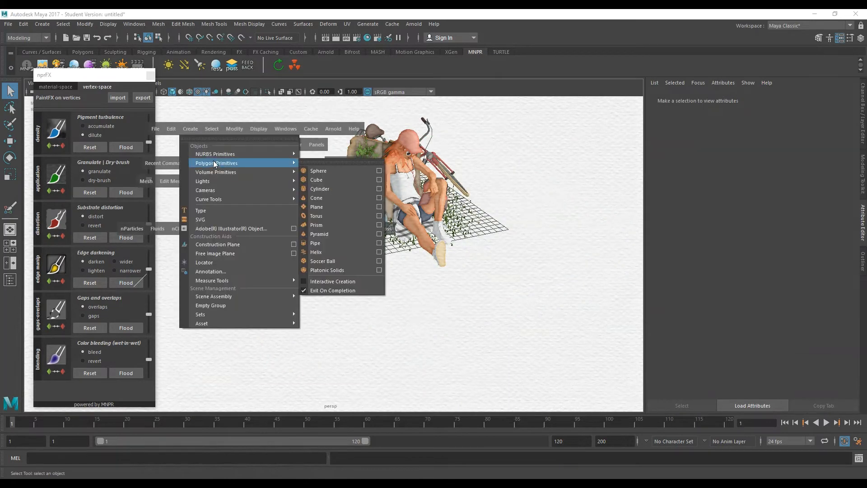
pyautogui.click(321, 207)
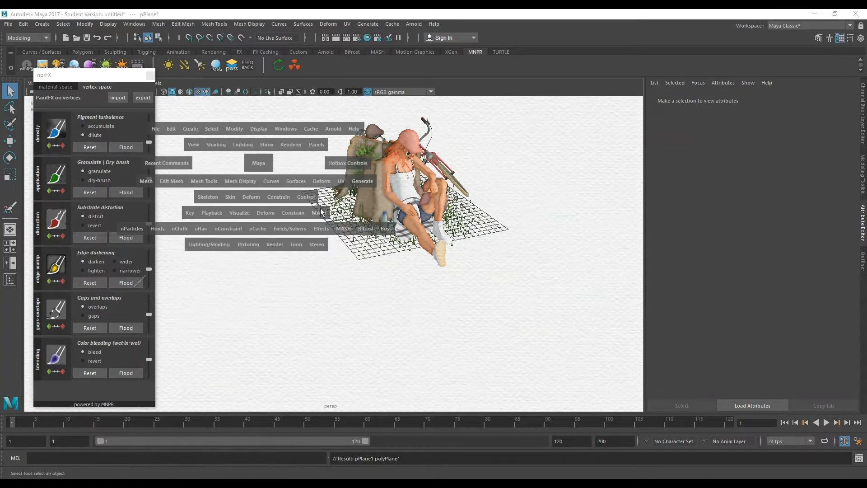
# Scale the new plane up uniformly so it extends well beyond the tree stump, figure and bicycle
pyautogui.press('r')
pyautogui.moveTo(398, 209); pyautogui.dragTo(774, 249)
pyautogui.scroll(-3, 409, 259)
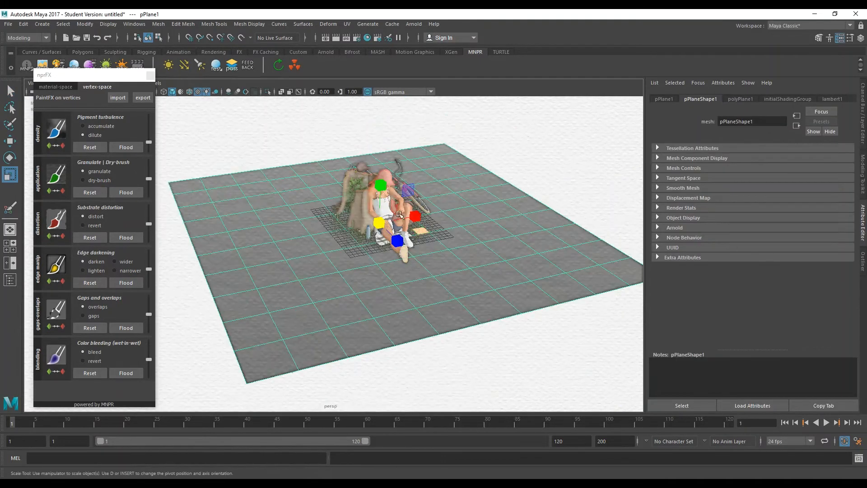
pyautogui.keyDown('alt'); pyautogui.moveTo(359, 215); pyautogui.dragTo(359, 219); pyautogui.keyUp('alt')
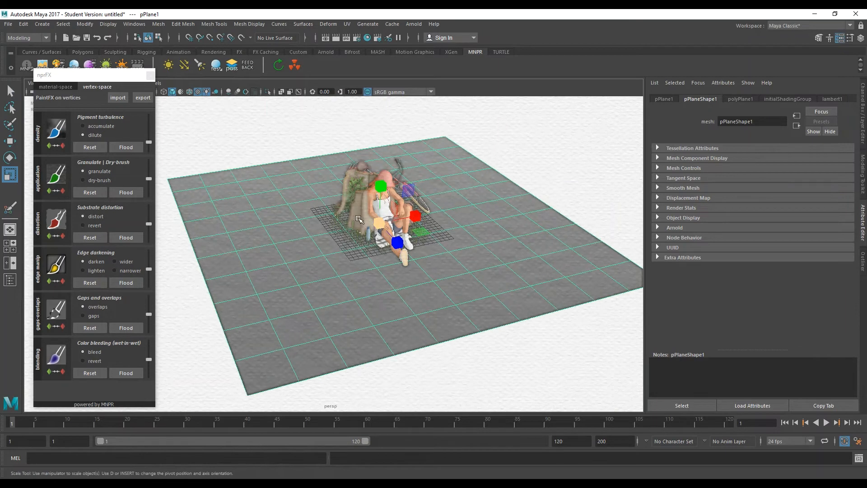
pyautogui.scroll(3, 379, 246)
pyautogui.scroll(-1, 379, 246)
pyautogui.scroll(-1, 329, 262)
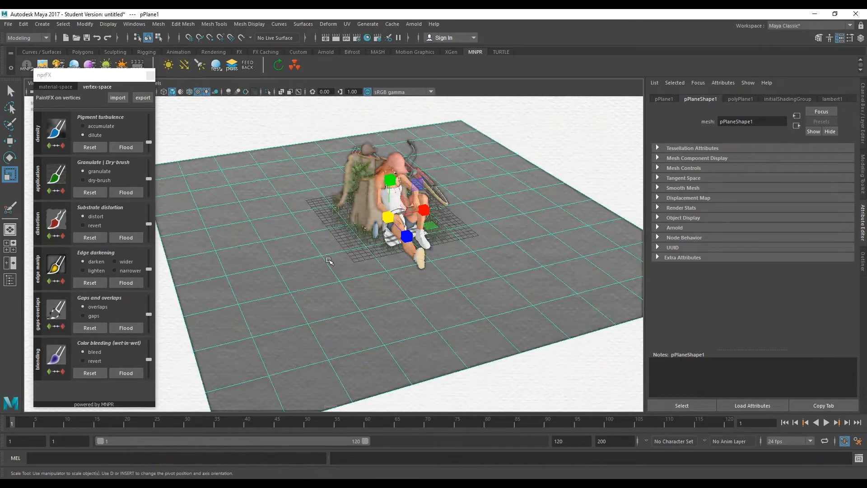
pyautogui.scroll(-2, 312, 310)
pyautogui.scroll(2, 380, 232)
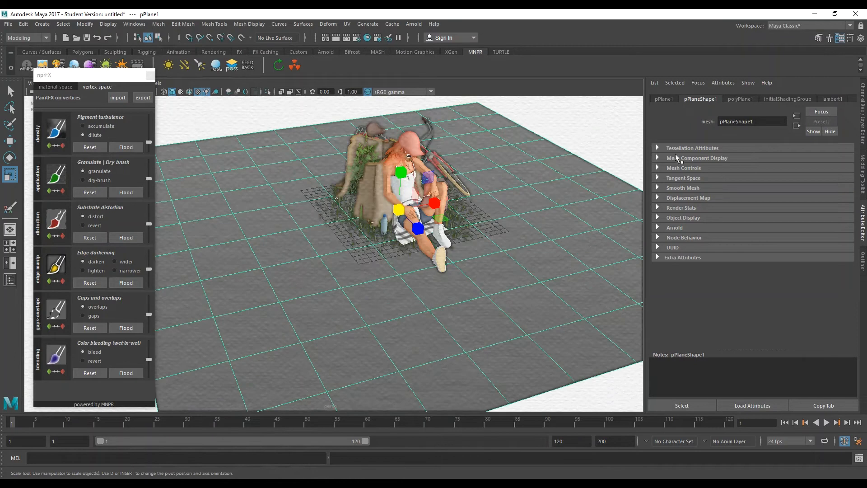
# Set the new ground plane's Scale X, Scale Y and Scale Z to 100
pyautogui.click(864, 115)
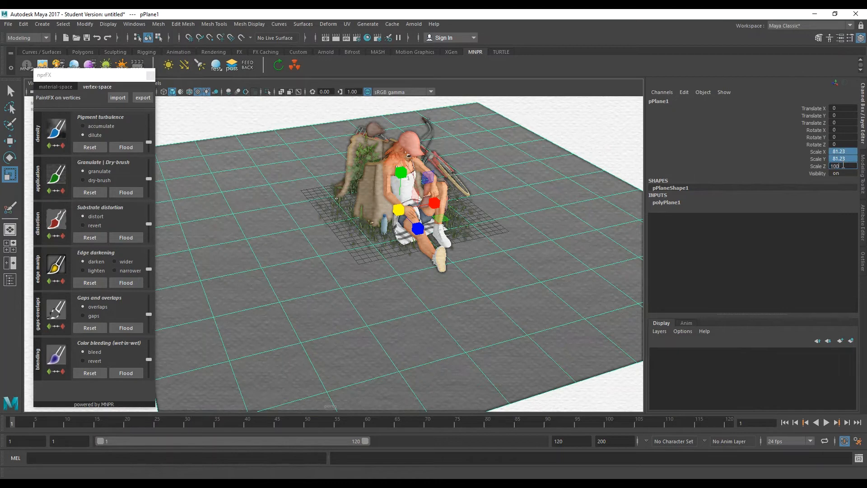
pyautogui.scroll(-3, 572, 208)
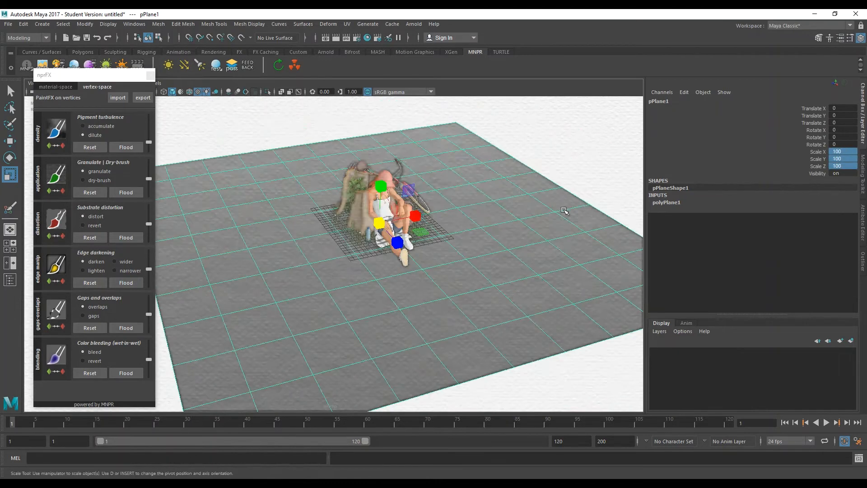
pyautogui.keyDown('alt'); pyautogui.moveTo(566, 211); pyautogui.dragTo(474, 217); pyautogui.keyUp('alt')
pyautogui.keyDown('alt'); pyautogui.moveTo(452, 286); pyautogui.dragTo(449, 254); pyautogui.keyUp('alt')
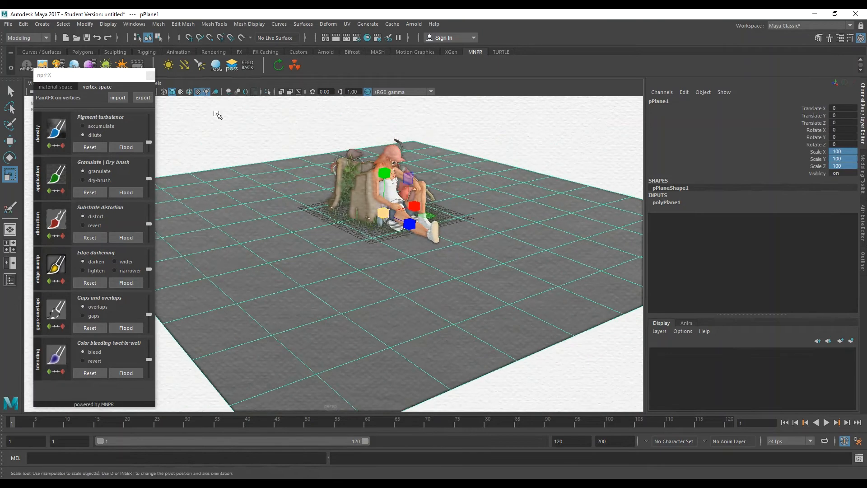
# Delete the new ground plane's construction history
pyautogui.click(23, 24)
pyautogui.moveTo(59, 141)
pyautogui.click(158, 139)
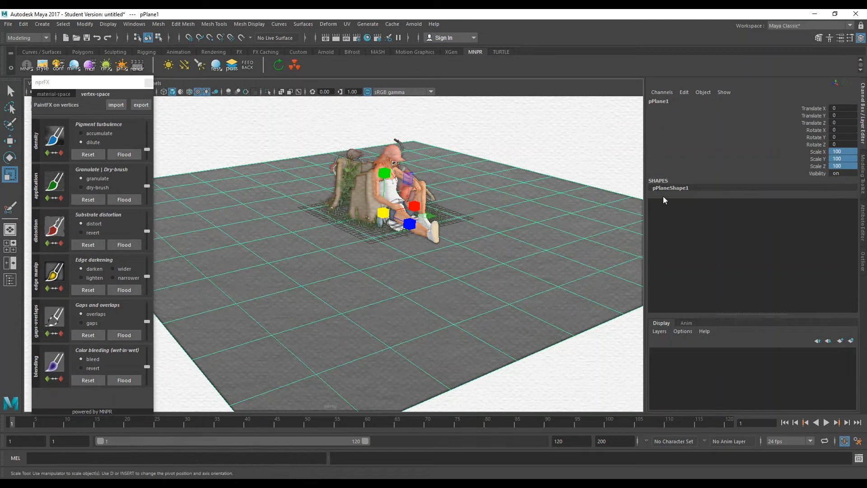
# Load the _default material preset onto the selected ground plane and close Material Presets
pyautogui.scroll(3, 426, 227)
pyautogui.keyDown('alt'); pyautogui.moveTo(417, 218); pyautogui.dragTo(377, 221); pyautogui.keyUp('alt')
pyautogui.scroll(2, 377, 222)
pyautogui.scroll(-3, 376, 222)
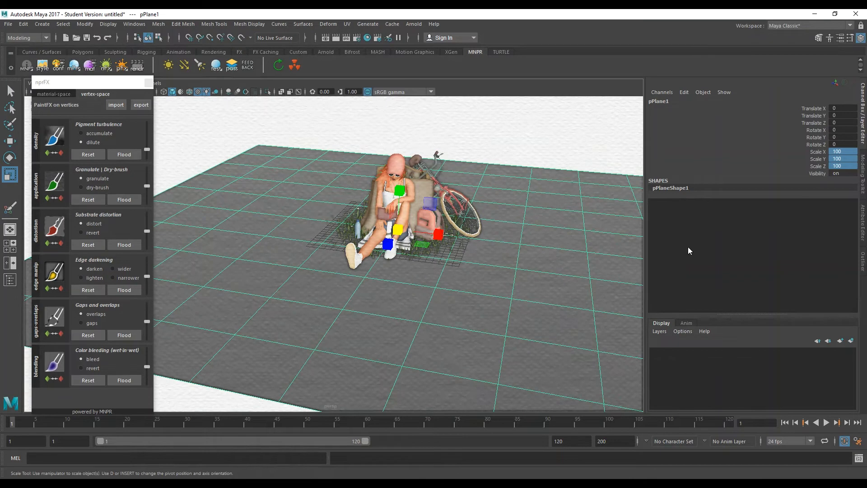
pyautogui.click(356, 139)
pyautogui.click(325, 176)
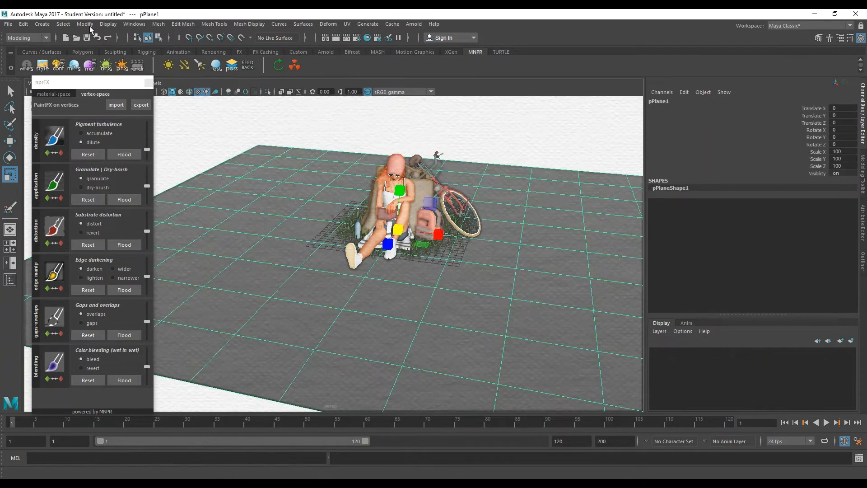
pyautogui.click(78, 68)
pyautogui.click(364, 226)
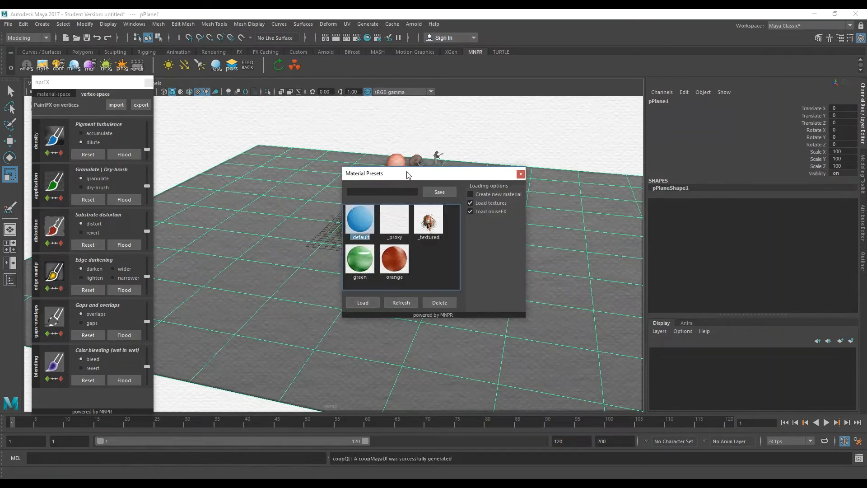
pyautogui.moveTo(408, 175); pyautogui.dragTo(600, 163)
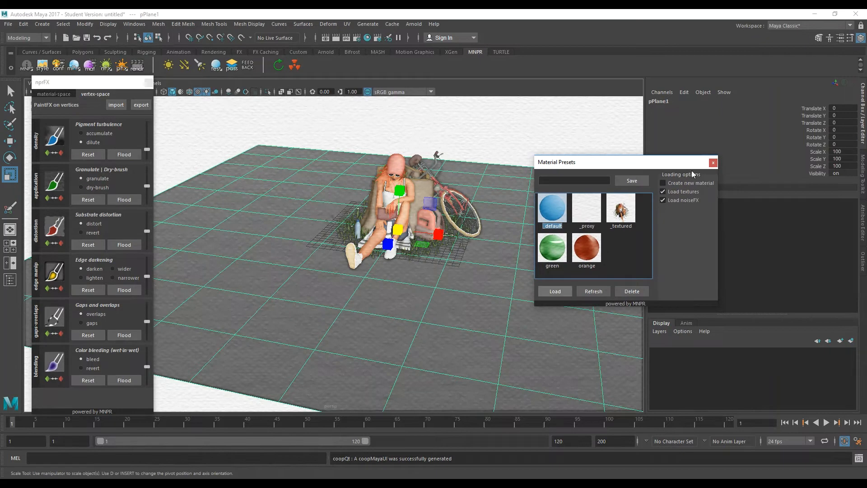
pyautogui.click(713, 163)
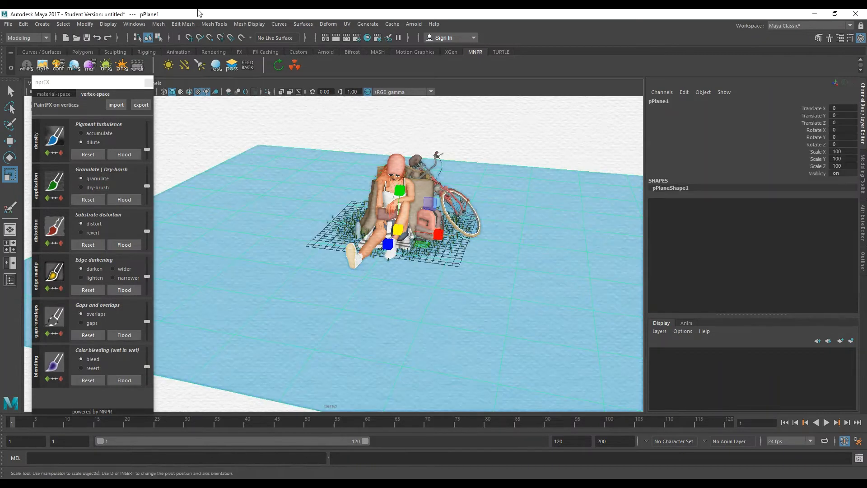
# Open the Hypershade and inspect the MNPR materials in the Material Viewer, selecting the green mnprMat_SFX1
pyautogui.click(367, 38)
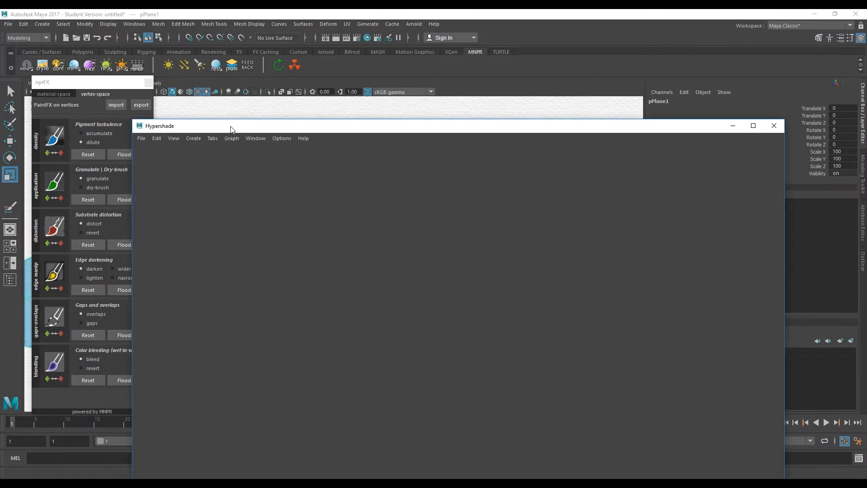
pyautogui.moveTo(231, 130); pyautogui.dragTo(399, 78)
pyautogui.click(350, 149)
pyautogui.click(350, 149)
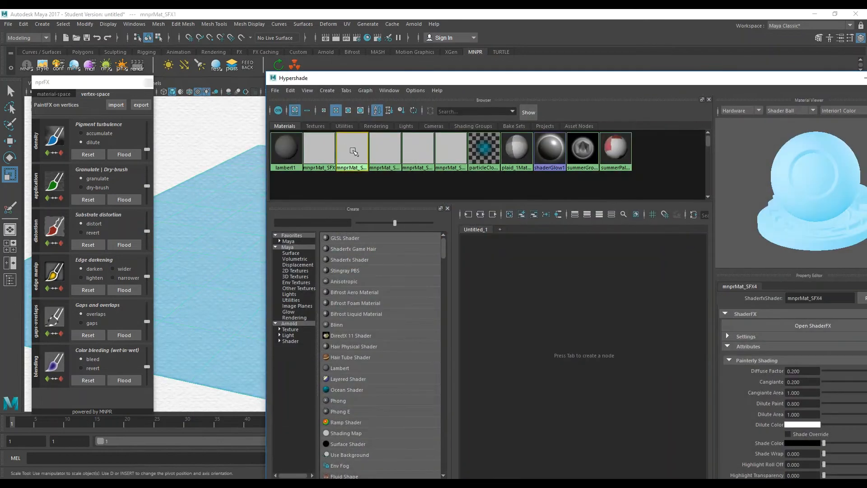
pyautogui.moveTo(367, 79); pyautogui.dragTo(383, 90)
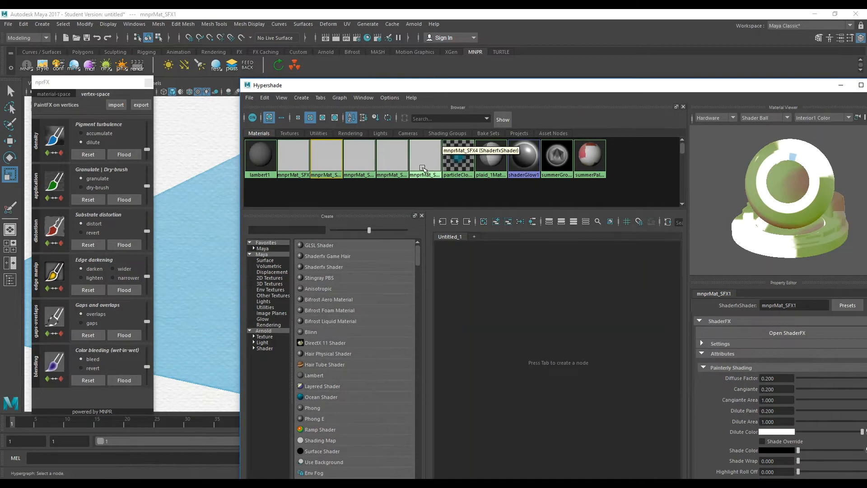
pyautogui.keyDown('alt'); pyautogui.moveTo(780, 196); pyautogui.dragTo(718, 182); pyautogui.keyUp('alt')
pyautogui.moveTo(427, 88); pyautogui.dragTo(403, 83)
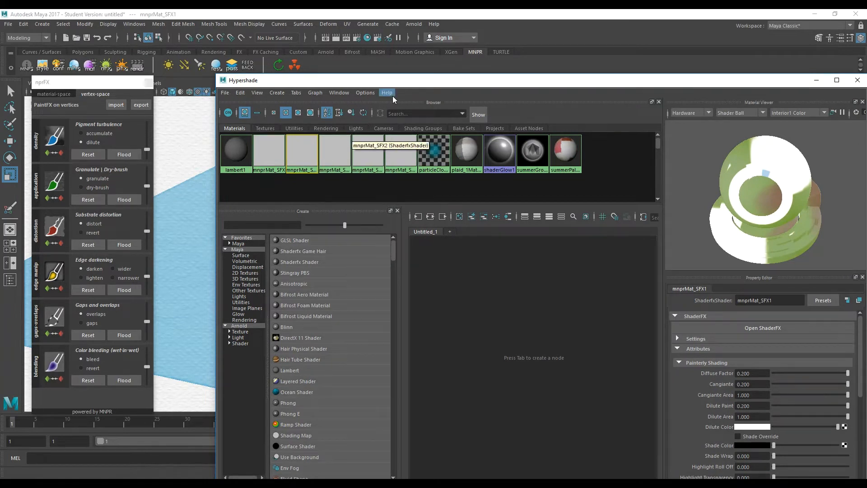
pyautogui.moveTo(459, 82); pyautogui.dragTo(366, 98)
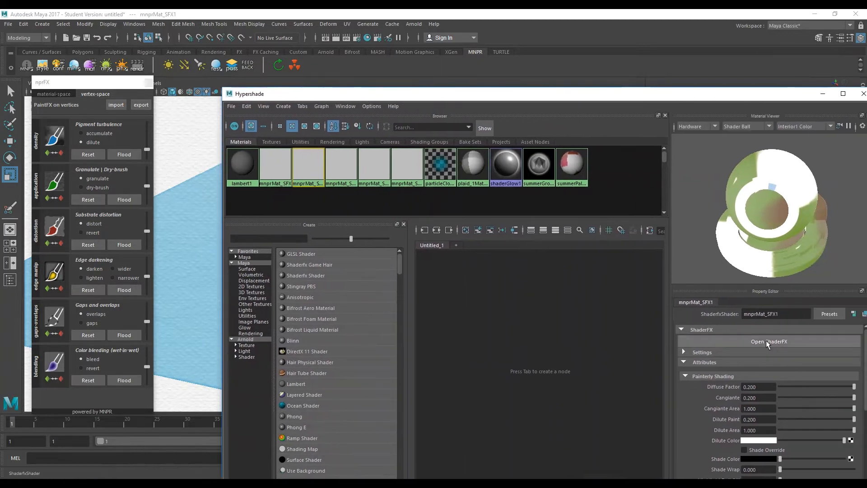
# Assign mnprMat_SFX1 to the new ground plane, reselect the plane and close the Hypershade
pyautogui.moveTo(323, 98); pyautogui.dragTo(535, 97)
pyautogui.moveTo(520, 162); pyautogui.dragTo(234, 206, button='middle')
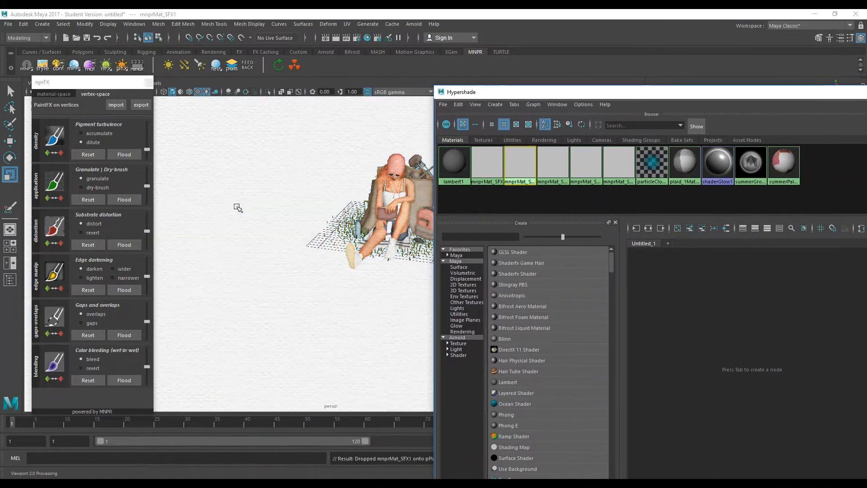
pyautogui.click(264, 216)
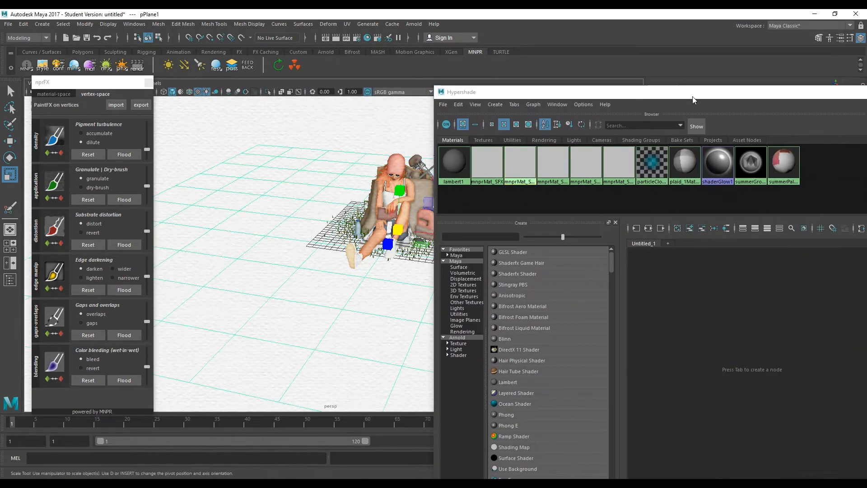
pyautogui.moveTo(692, 98); pyautogui.dragTo(434, 98)
pyautogui.click(818, 91)
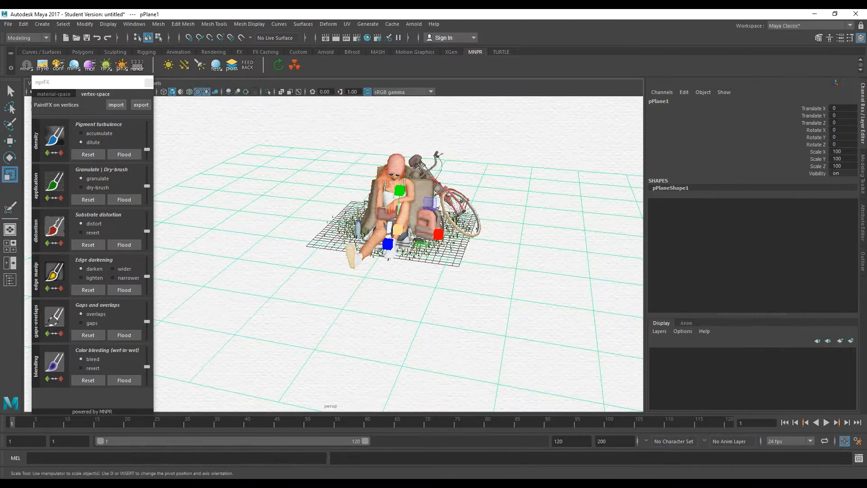
# Open the ground plane's material attributes, expand its settings and turn off vtxControls
pyautogui.click(96, 68)
pyautogui.click(661, 180)
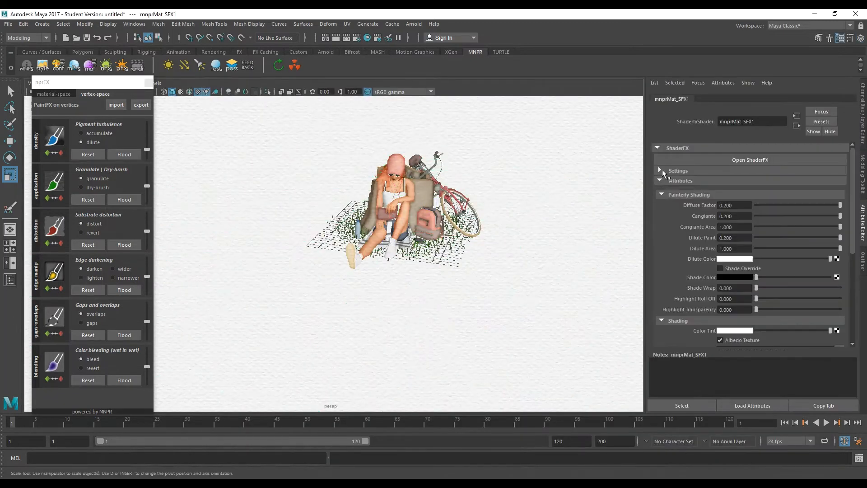
pyautogui.click(661, 171)
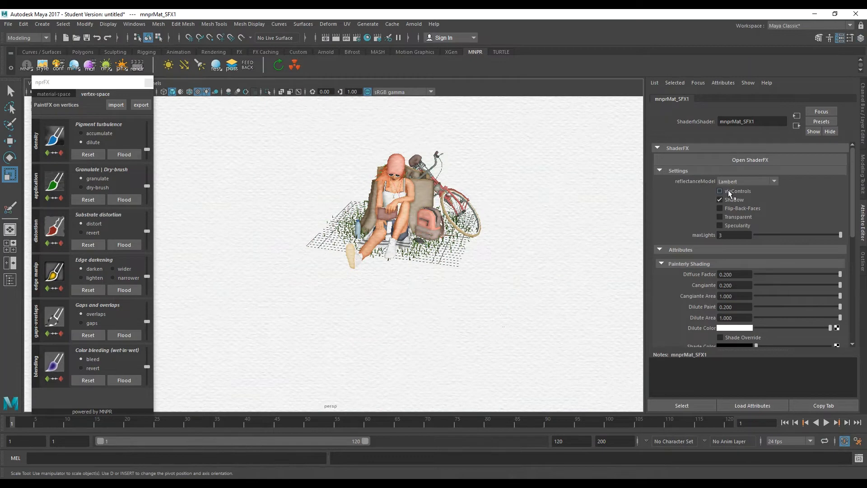
pyautogui.click(720, 191)
# Rotate the ground plane about its vertical axis and set its Rotate Y to -90
pyautogui.scroll(-2, 420, 280)
pyautogui.keyDown('alt'); pyautogui.moveTo(353, 273); pyautogui.dragTo(335, 306); pyautogui.keyUp('alt')
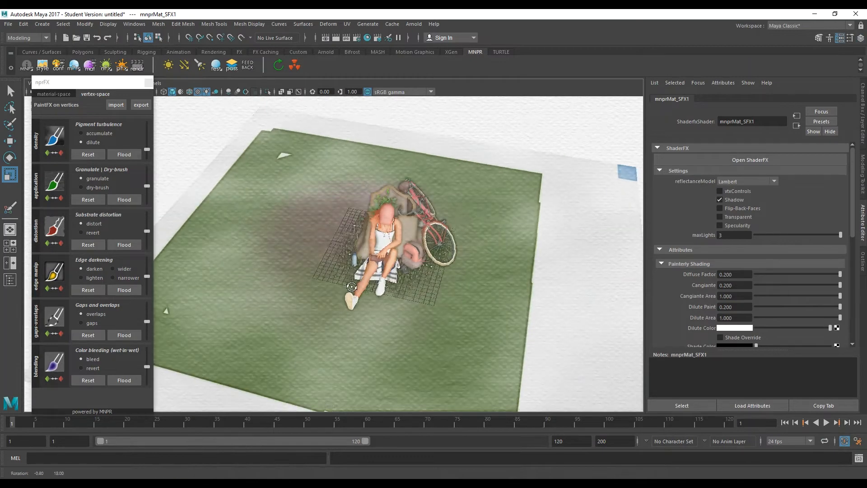
pyautogui.scroll(-3, 518, 312)
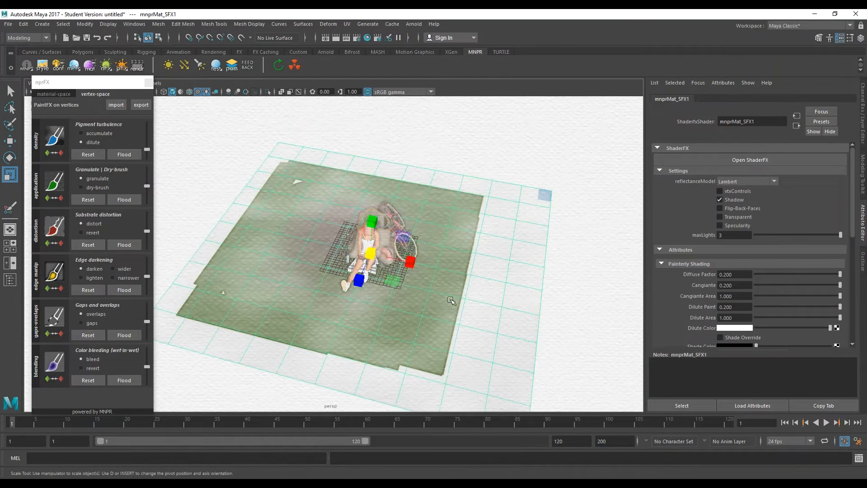
pyautogui.click(451, 301)
pyautogui.press('e')
pyautogui.moveTo(384, 279); pyautogui.dragTo(285, 278)
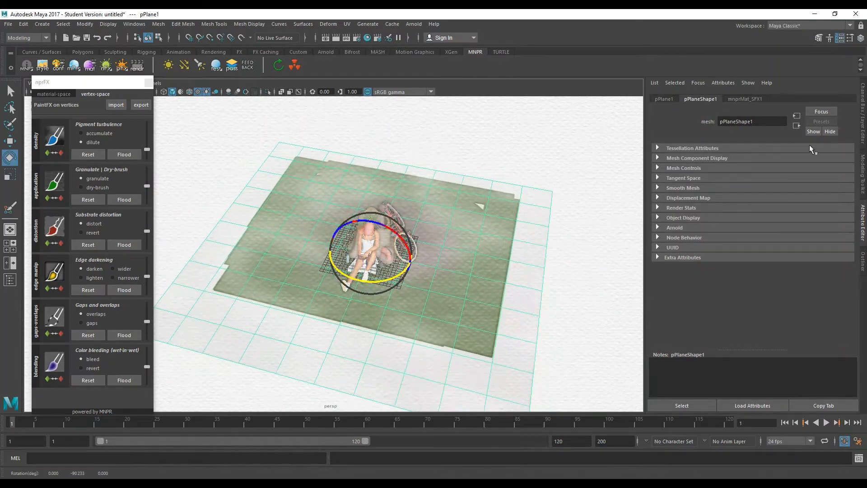
pyautogui.click(865, 126)
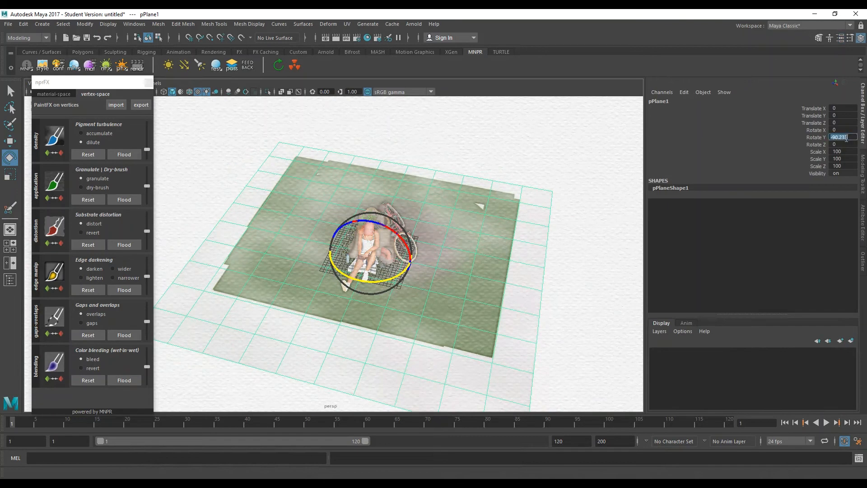
pyautogui.click(847, 137)
pyautogui.write('90')
pyautogui.press('Return')
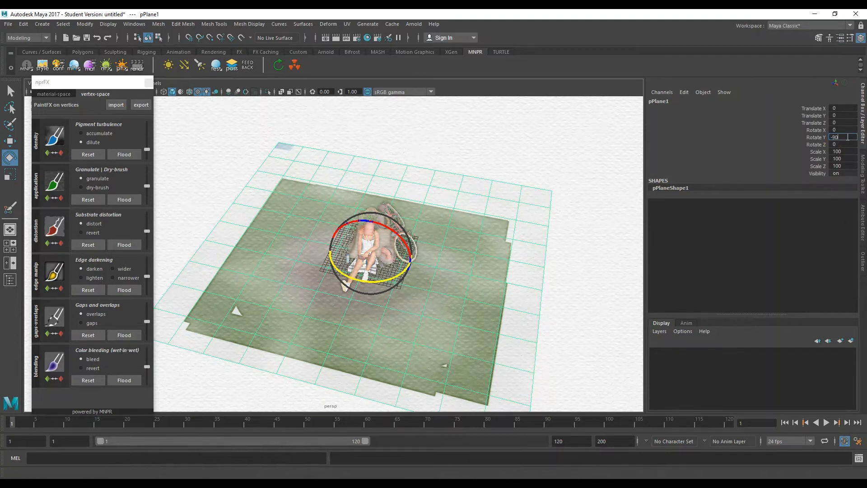
pyautogui.press('Return')
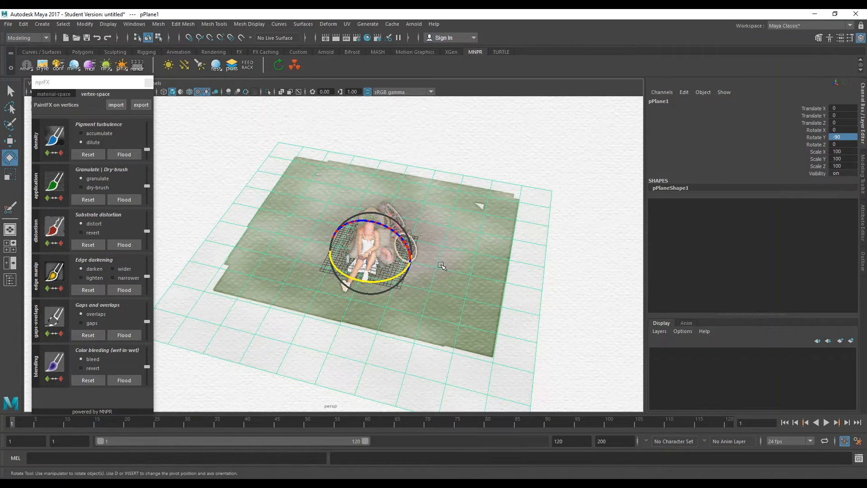
# Try a different rotation of the ground plane, then set its Rotate Y to 0
pyautogui.moveTo(367, 281); pyautogui.dragTo(457, 240)
pyautogui.click(848, 136)
pyautogui.write('0')
pyautogui.press('Return')
# Reposition the ground plane under the figure and tree stump, to Translate X 12.271 and Translate Z 4.617
pyautogui.press('w')
pyautogui.moveTo(407, 262); pyautogui.dragTo(302, 296)
pyautogui.moveTo(361, 307); pyautogui.dragTo(427, 325)
pyautogui.scroll(4, 425, 326)
pyautogui.keyDown('alt'); pyautogui.moveTo(373, 339); pyautogui.dragTo(370, 280, button='middle'); pyautogui.keyUp('alt')
pyautogui.keyDown('alt'); pyautogui.moveTo(371, 279); pyautogui.dragTo(418, 281); pyautogui.keyUp('alt')
pyautogui.keyDown('alt'); pyautogui.moveTo(417, 279); pyautogui.dragTo(359, 317, button='middle'); pyautogui.keyUp('alt')
pyautogui.moveTo(443, 213); pyautogui.dragTo(457, 211)
pyautogui.scroll(-2, 454, 230)
pyautogui.keyDown('alt'); pyautogui.moveTo(456, 300); pyautogui.dragTo(457, 272, button='middle'); pyautogui.keyUp('alt')
pyautogui.keyDown('alt'); pyautogui.moveTo(457, 272); pyautogui.dragTo(464, 273); pyautogui.keyUp('alt')
# Return to the Select tool and turn vtxControls back on in the ground plane's mnprMat_SFX1 material
pyautogui.click(56, 137)
pyautogui.keyDown('alt'); pyautogui.moveTo(217, 172); pyautogui.dragTo(251, 184, button='middle'); pyautogui.keyUp('alt')
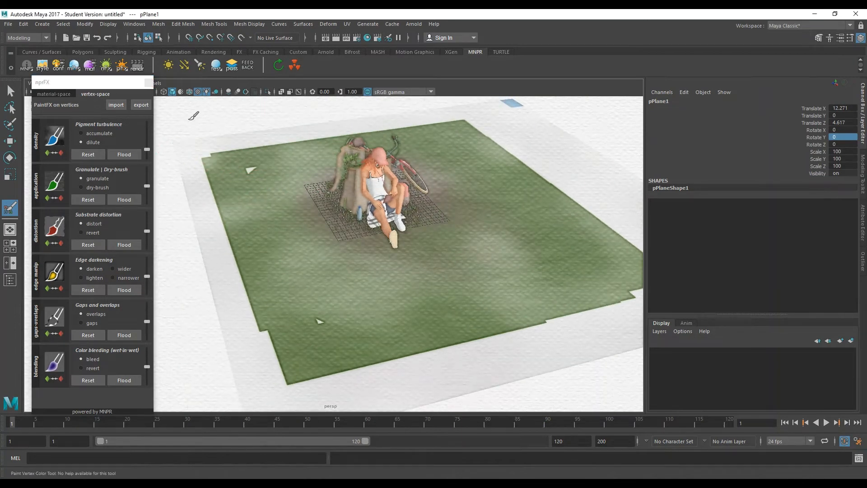
pyautogui.press('q')
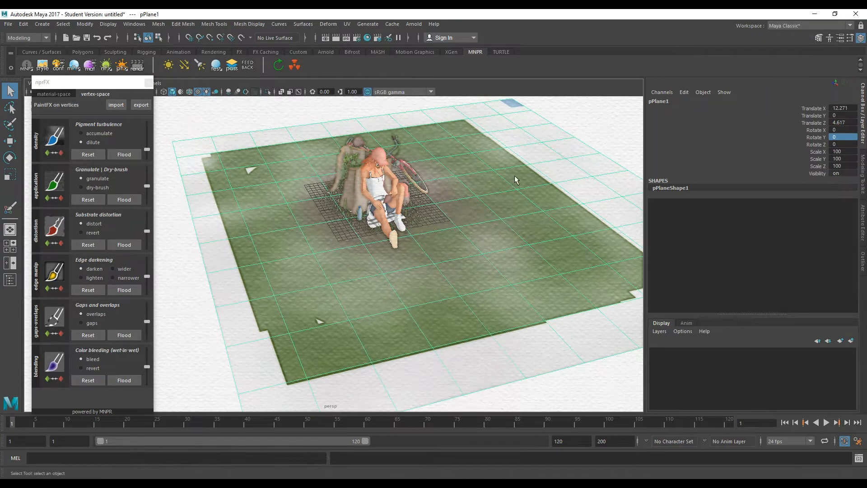
pyautogui.click(90, 65)
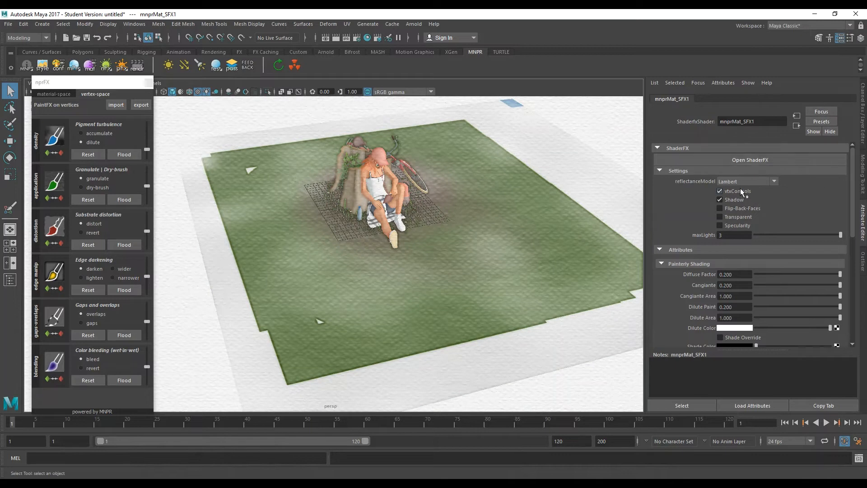
# Paint pigment dilution along the ground plane's outer edges beside and in front of the figure
pyautogui.click(269, 199)
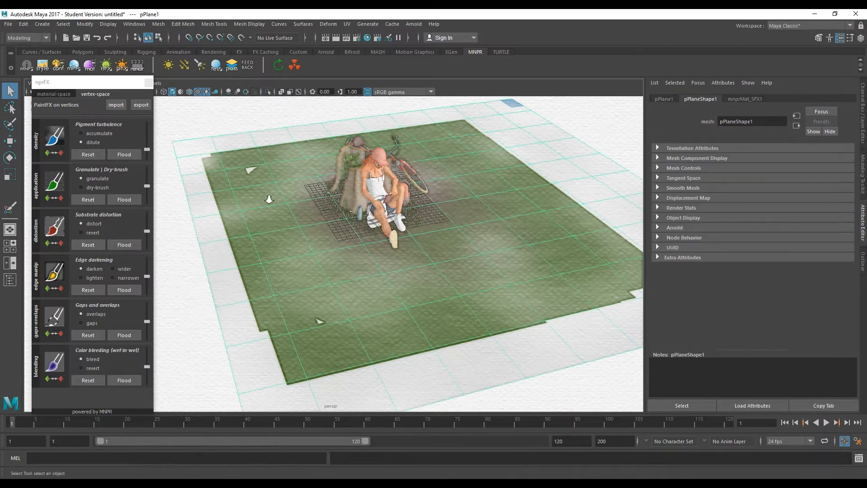
pyautogui.press('f')
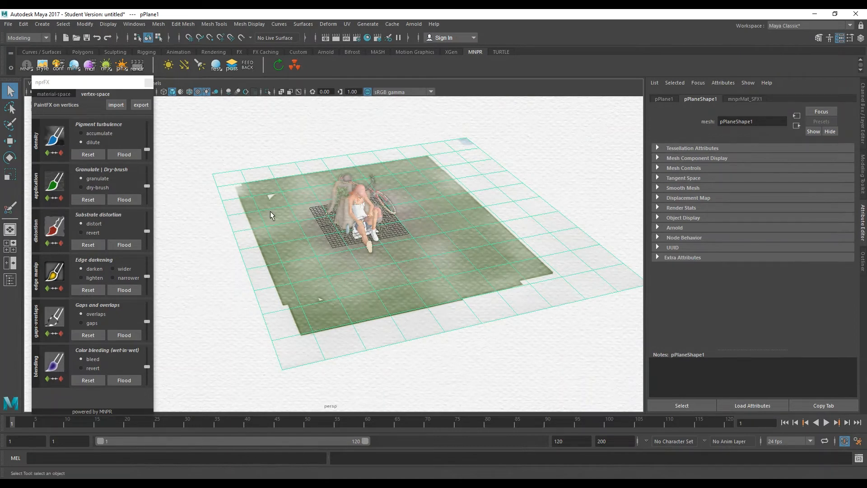
pyautogui.click(54, 136)
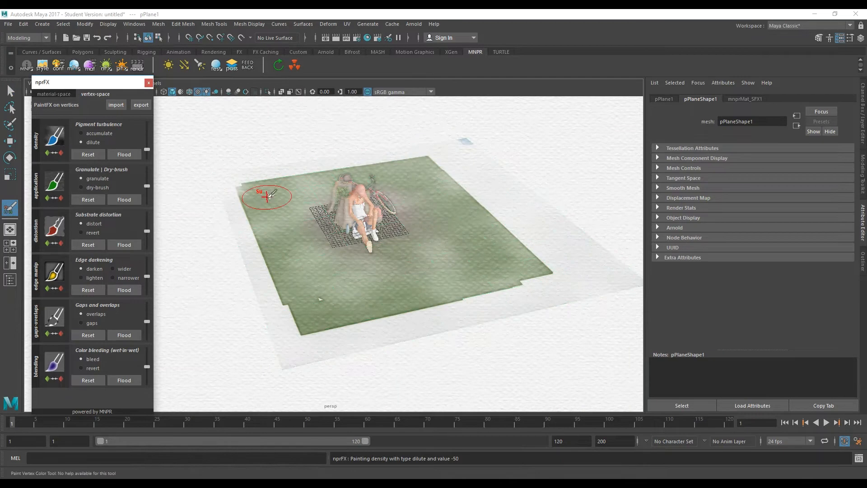
pyautogui.moveTo(266, 196); pyautogui.dragTo(286, 197)
pyautogui.moveTo(228, 182)
pyautogui.mouseDown()
pyautogui.moveTo(250, 170)
pyautogui.moveTo(223, 253)
pyautogui.moveTo(227, 175)
pyautogui.moveTo(245, 282)
pyautogui.moveTo(242, 230)
pyautogui.moveTo(283, 346)
pyautogui.moveTo(300, 338)
pyautogui.moveTo(303, 347)
pyautogui.moveTo(351, 294)
pyautogui.mouseUp()
pyautogui.moveTo(406, 284)
pyautogui.mouseDown()
pyautogui.moveTo(485, 307)
pyautogui.moveTo(354, 356)
pyautogui.moveTo(428, 339)
pyautogui.moveTo(373, 328)
pyautogui.moveTo(480, 306)
pyautogui.mouseUp()
pyautogui.press('space')
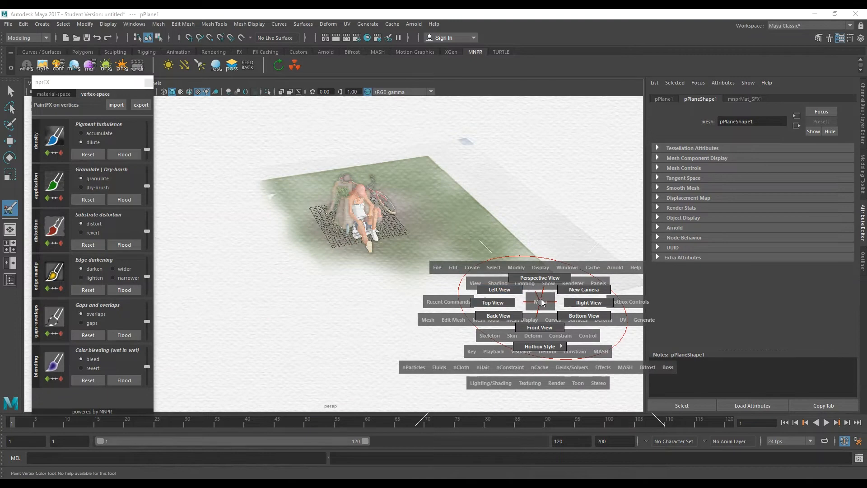
# Paint pigment dilution over the ground plane's near corner and along its outer edge on the bicycle side
pyautogui.moveTo(549, 304)
pyautogui.keyDown('alt'); pyautogui.mouseDown()
pyautogui.moveTo(468, 298)
pyautogui.moveTo(447, 309)
pyautogui.mouseUp(); pyautogui.keyUp('alt')
pyautogui.moveTo(477, 340)
pyautogui.mouseDown()
pyautogui.moveTo(434, 331)
pyautogui.moveTo(447, 291)
pyautogui.moveTo(391, 305)
pyautogui.moveTo(354, 300)
pyautogui.moveTo(412, 263)
pyautogui.moveTo(385, 254)
pyautogui.mouseUp()
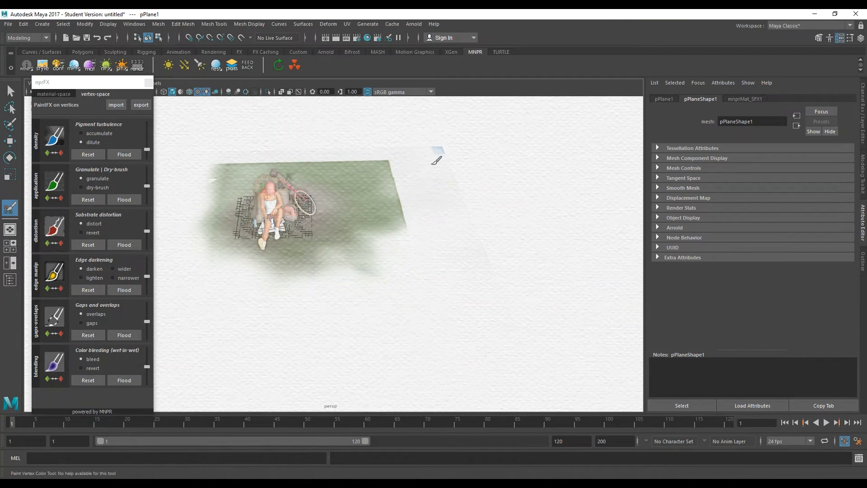
pyautogui.moveTo(444, 154)
pyautogui.keyDown('alt'); pyautogui.mouseDown()
pyautogui.moveTo(443, 194)
pyautogui.moveTo(513, 217)
pyautogui.mouseUp(); pyautogui.keyUp('alt')
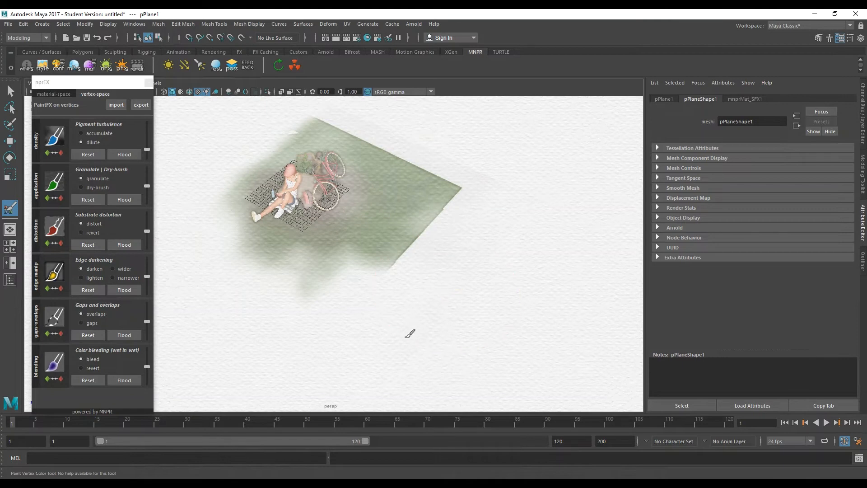
pyautogui.moveTo(465, 172)
pyautogui.mouseDown()
pyautogui.moveTo(451, 142)
pyautogui.moveTo(412, 248)
pyautogui.mouseUp()
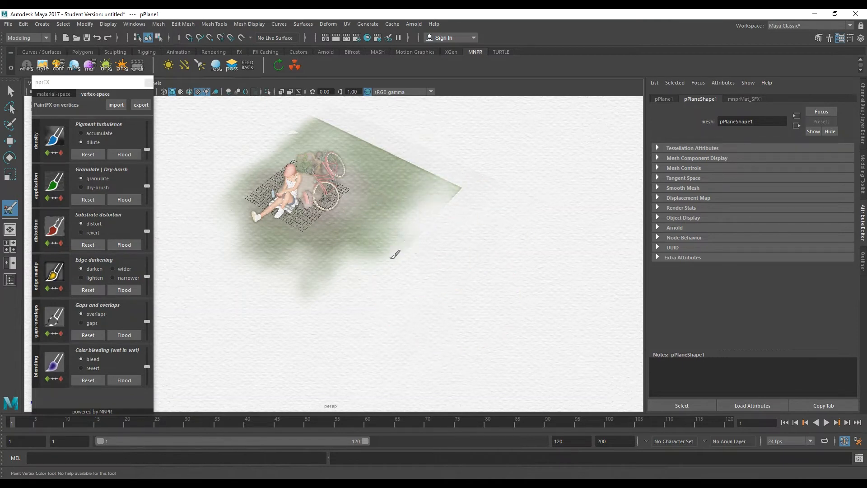
# Dilute the remaining straight edges and corners of the ground plane behind and beyond the bicycle
pyautogui.keyDown('alt'); pyautogui.moveTo(450, 196); pyautogui.dragTo(430, 248); pyautogui.keyUp('alt')
pyautogui.moveTo(462, 223); pyautogui.dragTo(474, 282)
pyautogui.moveTo(487, 217)
pyautogui.mouseDown()
pyautogui.moveTo(490, 176)
pyautogui.moveTo(480, 197)
pyautogui.moveTo(445, 188)
pyautogui.mouseUp()
pyautogui.moveTo(441, 121)
pyautogui.mouseDown()
pyautogui.moveTo(425, 124)
pyautogui.moveTo(471, 148)
pyautogui.moveTo(480, 163)
pyautogui.mouseUp()
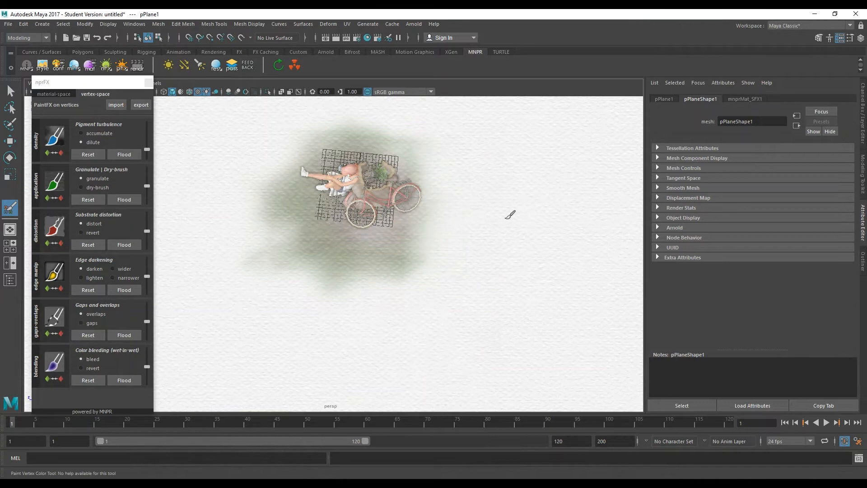
pyautogui.moveTo(425, 253); pyautogui.dragTo(328, 268)
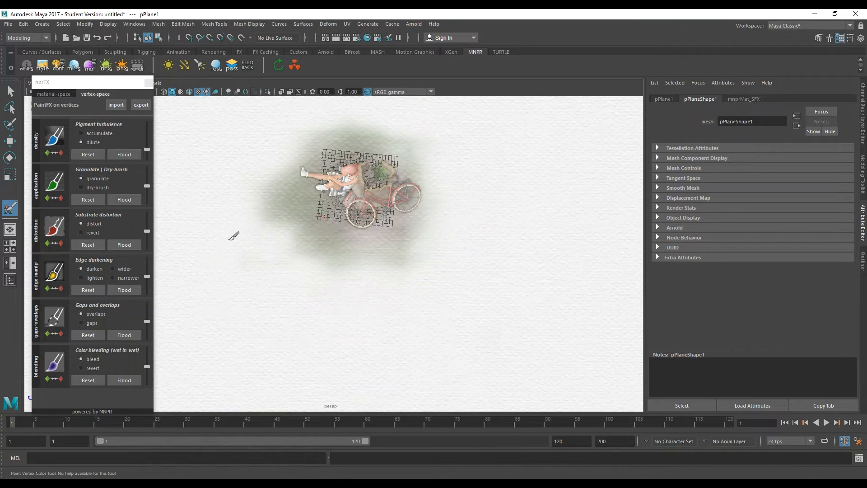
# Soften the ground plane's outline in front of the seated figure with more pigment dilution strokes
pyautogui.keyDown('alt'); pyautogui.moveTo(267, 281); pyautogui.dragTo(383, 262); pyautogui.keyUp('alt')
pyautogui.scroll(3, 352, 253)
pyautogui.keyDown('alt'); pyautogui.moveTo(263, 250); pyautogui.dragTo(372, 250, button='middle'); pyautogui.keyUp('alt')
pyautogui.scroll(2, 391, 252)
pyautogui.keyDown('alt'); pyautogui.moveTo(383, 233); pyautogui.dragTo(416, 218); pyautogui.keyUp('alt')
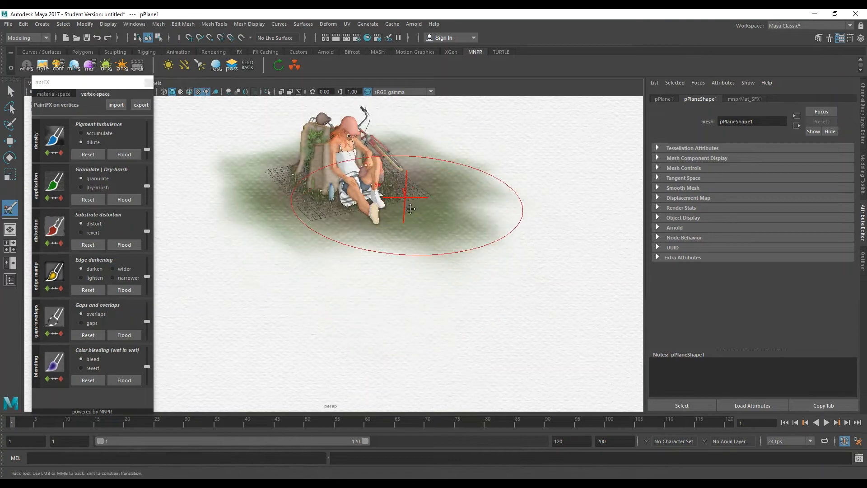
pyautogui.keyDown('alt'); pyautogui.moveTo(405, 197); pyautogui.dragTo(416, 212, button='middle'); pyautogui.keyUp('alt')
pyautogui.moveTo(446, 210); pyautogui.dragTo(427, 209)
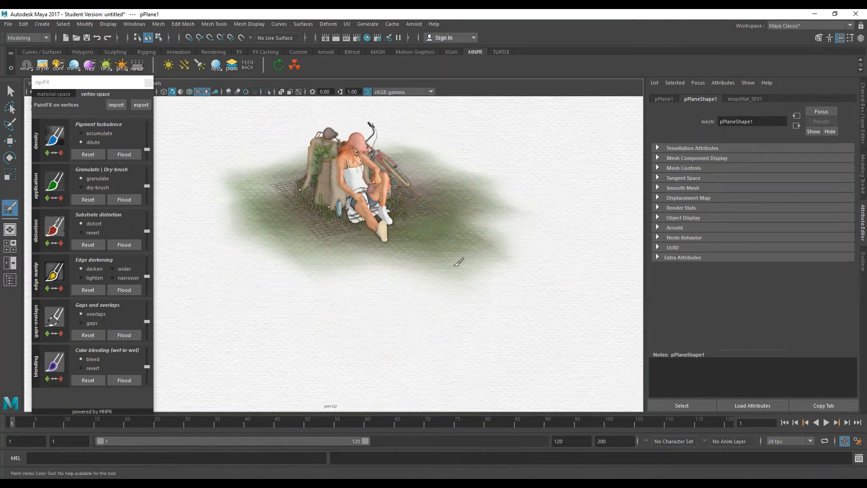
pyautogui.moveTo(473, 261); pyautogui.dragTo(449, 274)
# Finish fading the ground plane's edges from the front around to the back, then return to the Select tool and clear the selection
pyautogui.moveTo(508, 217)
pyautogui.keyDown('alt'); pyautogui.mouseDown()
pyautogui.moveTo(454, 237)
pyautogui.moveTo(447, 273)
pyautogui.mouseUp(); pyautogui.keyUp('alt')
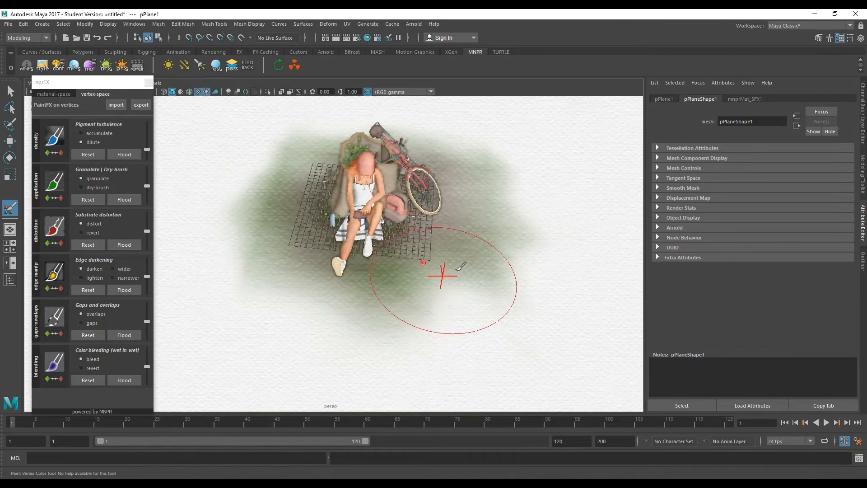
pyautogui.moveTo(494, 155)
pyautogui.keyDown('alt'); pyautogui.mouseDown()
pyautogui.moveTo(436, 191)
pyautogui.moveTo(451, 289)
pyautogui.moveTo(321, 246)
pyautogui.mouseUp(); pyautogui.keyUp('alt')
pyautogui.keyDown('alt'); pyautogui.moveTo(375, 276); pyautogui.dragTo(341, 271); pyautogui.keyUp('alt')
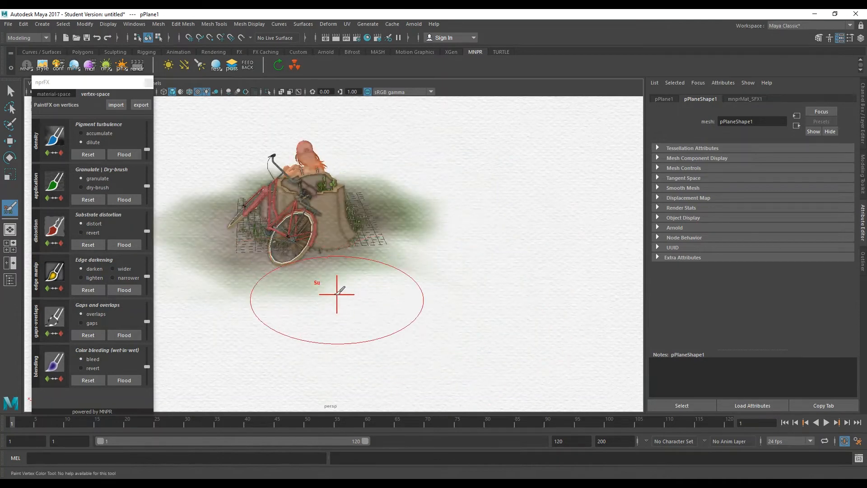
pyautogui.moveTo(195, 270)
pyautogui.keyDown('alt'); pyautogui.mouseDown()
pyautogui.moveTo(368, 279)
pyautogui.moveTo(363, 263)
pyautogui.moveTo(305, 265)
pyautogui.mouseUp(); pyautogui.keyUp('alt')
pyautogui.keyDown('alt'); pyautogui.moveTo(396, 269); pyautogui.dragTo(363, 262); pyautogui.keyUp('alt')
pyautogui.press('q')
pyautogui.click(507, 116)
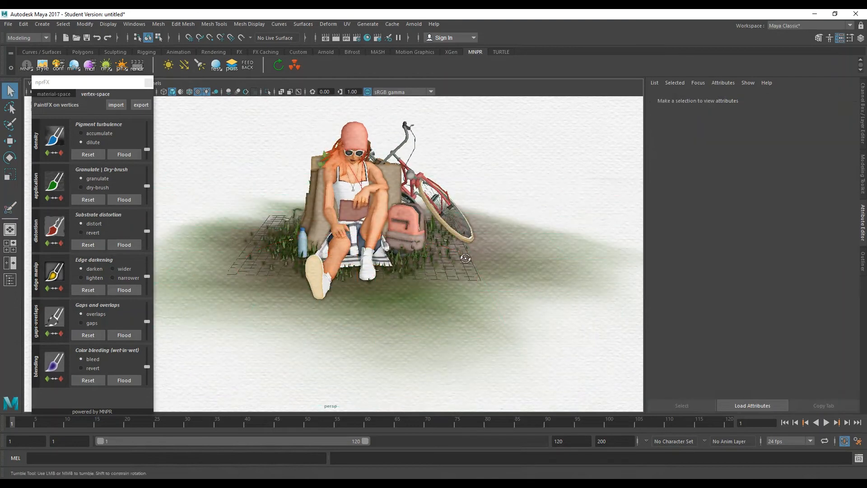
# Select the combined figure and tree stump mesh and bring up the nprFX material-space noise controls
pyautogui.scroll(-5, 456, 253)
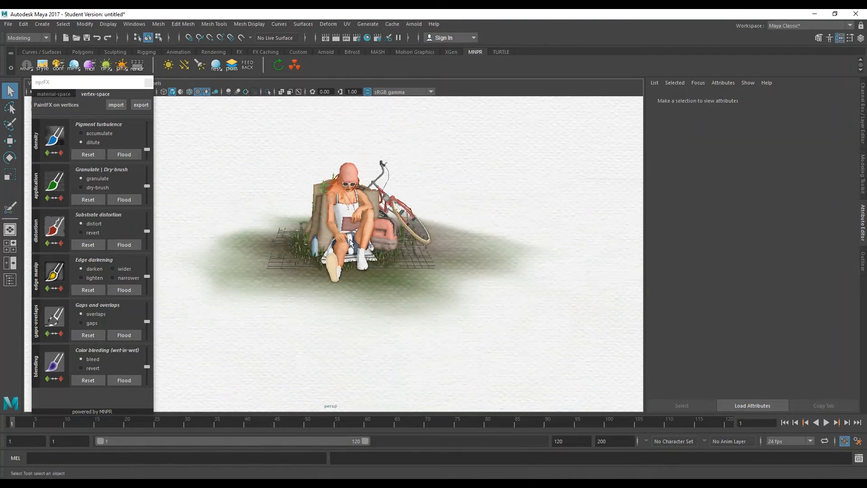
pyautogui.scroll(2, 427, 239)
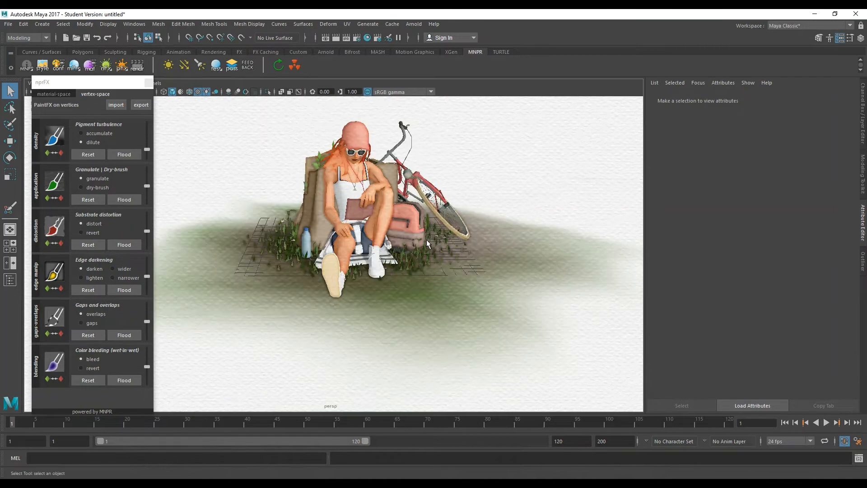
pyautogui.keyDown('alt'); pyautogui.moveTo(426, 240); pyautogui.dragTo(349, 226); pyautogui.keyUp('alt')
pyautogui.scroll(-1, 349, 226)
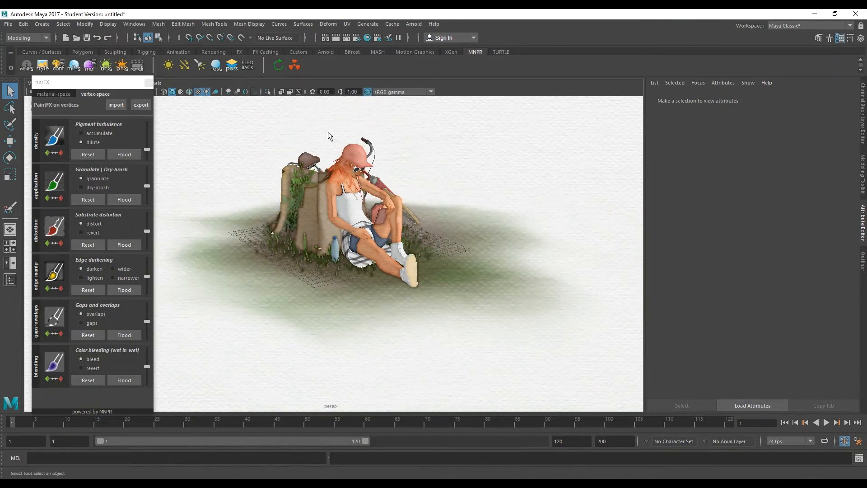
pyautogui.scroll(2, 443, 232)
pyautogui.keyDown('alt'); pyautogui.moveTo(441, 237); pyautogui.dragTo(442, 247, button='middle'); pyautogui.keyUp('alt')
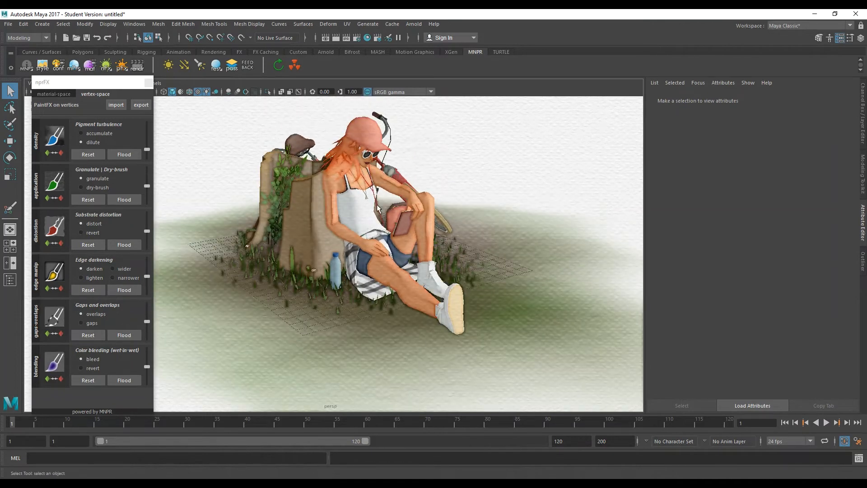
pyautogui.click(330, 204)
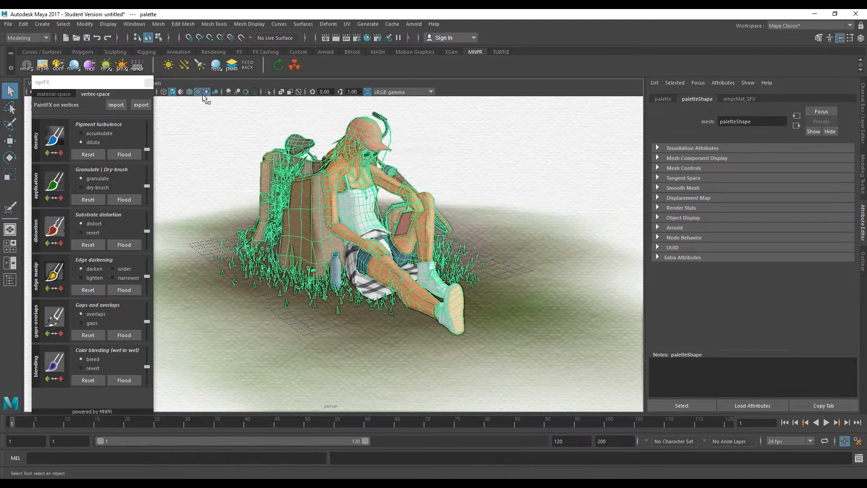
pyautogui.moveTo(85, 83); pyautogui.dragTo(96, 79)
pyautogui.click(104, 68)
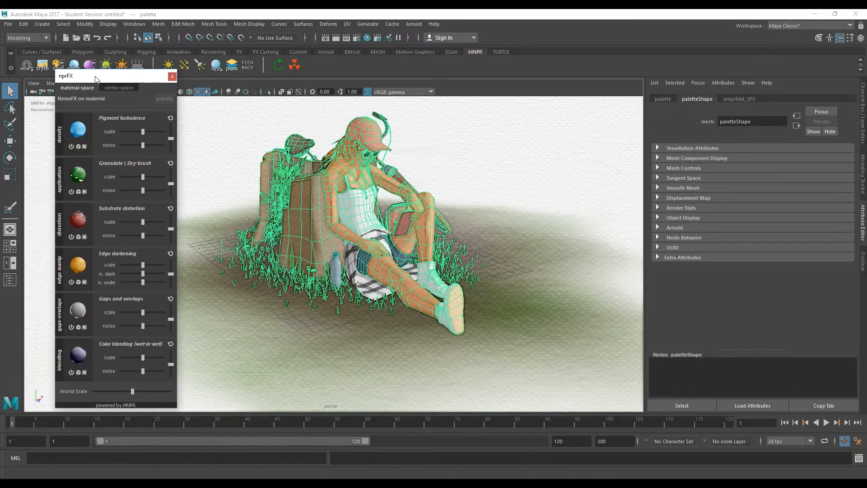
# Add pigment turbulence noise to the figure's mnprMat_SFX material and lower the noise scale
pyautogui.keyDown('alt'); pyautogui.moveTo(378, 233); pyautogui.dragTo(360, 228); pyautogui.keyUp('alt')
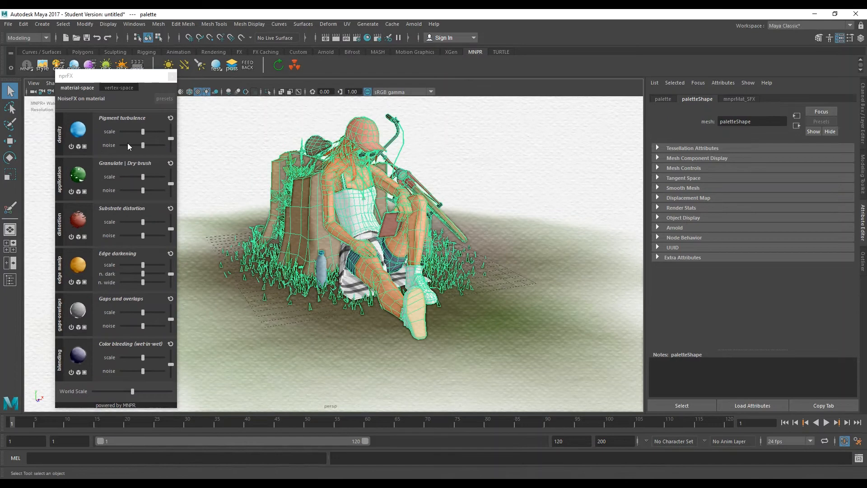
pyautogui.click(145, 145)
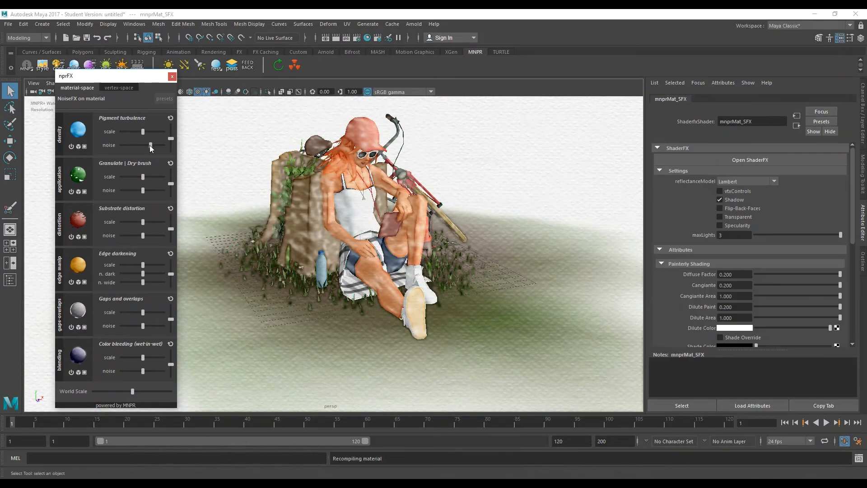
pyautogui.moveTo(143, 132)
pyautogui.mouseDown()
pyautogui.moveTo(126, 132)
pyautogui.moveTo(129, 142)
pyautogui.mouseUp()
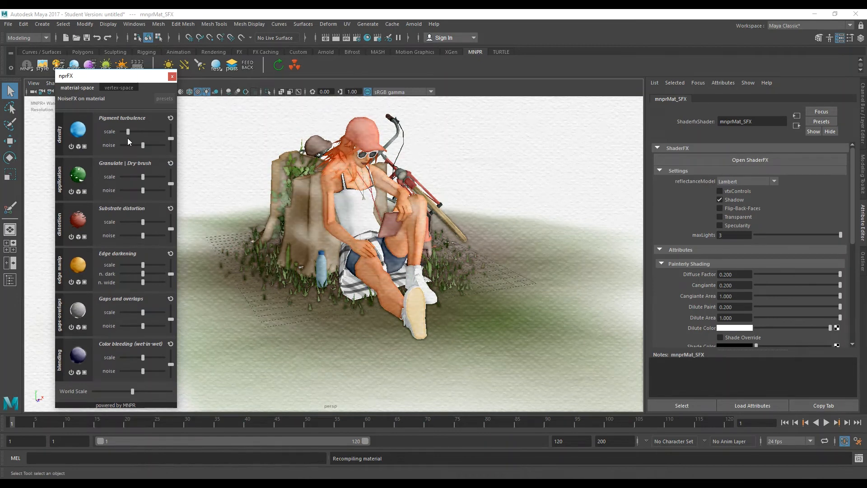
# Examine the pigment turbulence on the figure, tree stump and bicycle from the front, side and back
pyautogui.keyDown('alt'); pyautogui.moveTo(359, 216); pyautogui.dragTo(406, 191); pyautogui.keyUp('alt')
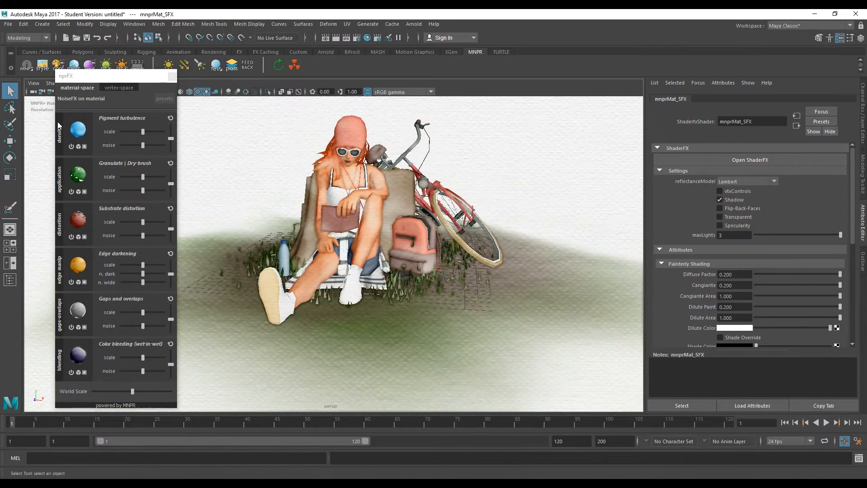
pyautogui.keyDown('alt'); pyautogui.moveTo(352, 199); pyautogui.dragTo(302, 254); pyautogui.keyUp('alt')
pyautogui.keyDown('alt'); pyautogui.moveTo(273, 198); pyautogui.dragTo(357, 207); pyautogui.keyUp('alt')
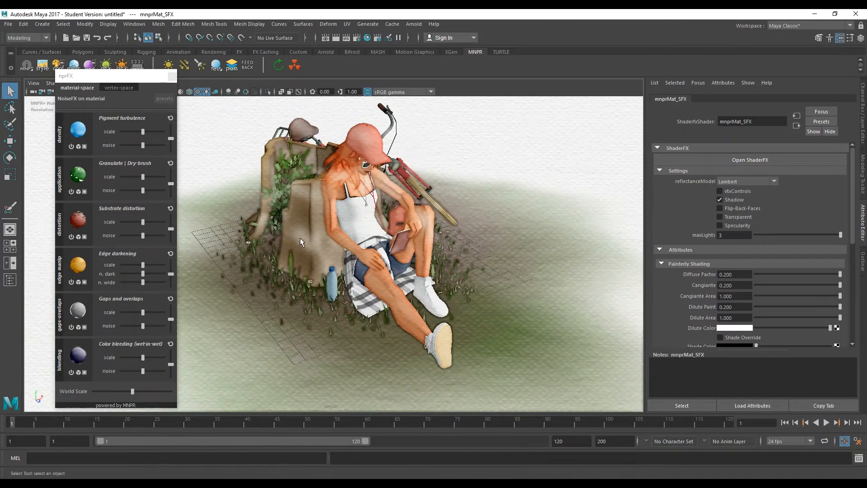
pyautogui.keyDown('alt'); pyautogui.moveTo(302, 244); pyautogui.dragTo(305, 270, button='middle'); pyautogui.keyUp('alt')
pyautogui.keyDown('alt'); pyautogui.moveTo(306, 273); pyautogui.dragTo(344, 234); pyautogui.keyUp('alt')
pyautogui.keyDown('alt'); pyautogui.moveTo(265, 271); pyautogui.dragTo(291, 258); pyautogui.keyUp('alt')
pyautogui.keyDown('alt'); pyautogui.moveTo(255, 299); pyautogui.dragTo(318, 257); pyautogui.keyUp('alt')
pyautogui.keyDown('alt'); pyautogui.moveTo(399, 247); pyautogui.dragTo(340, 258); pyautogui.keyUp('alt')
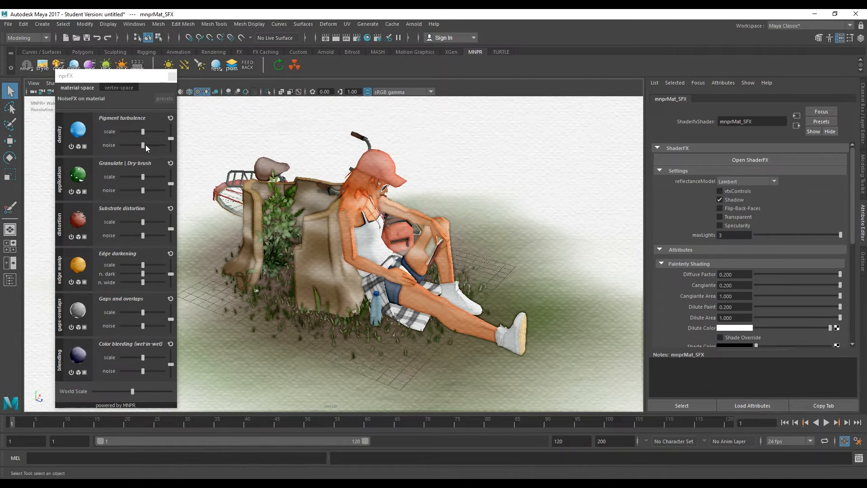
pyautogui.keyDown('alt'); pyautogui.moveTo(262, 195); pyautogui.dragTo(298, 186); pyautogui.keyUp('alt')
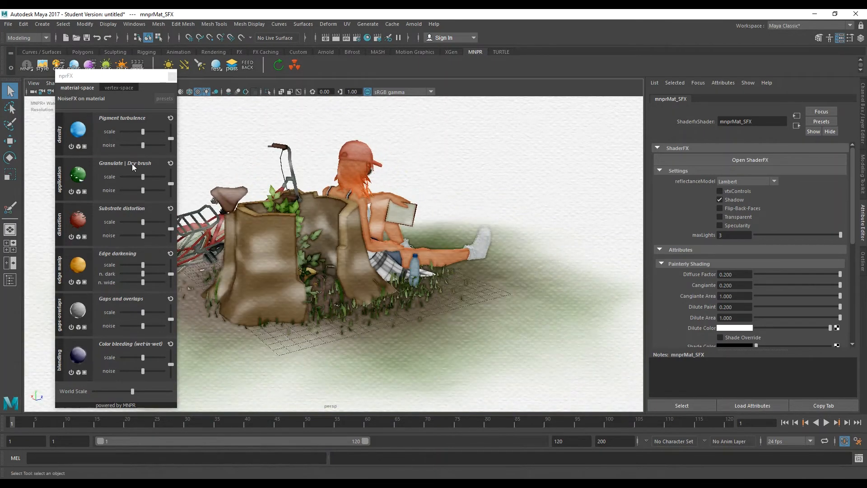
# Fine-tune the pigment turbulence noise and scale of the mnprMat_SFX material
pyautogui.moveTo(143, 144)
pyautogui.mouseDown()
pyautogui.moveTo(135, 147)
pyautogui.moveTo(141, 133)
pyautogui.mouseUp()
pyautogui.keyDown('alt'); pyautogui.moveTo(317, 244); pyautogui.dragTo(252, 243); pyautogui.keyUp('alt')
pyautogui.keyDown('alt'); pyautogui.moveTo(452, 309); pyautogui.dragTo(405, 265); pyautogui.keyUp('alt')
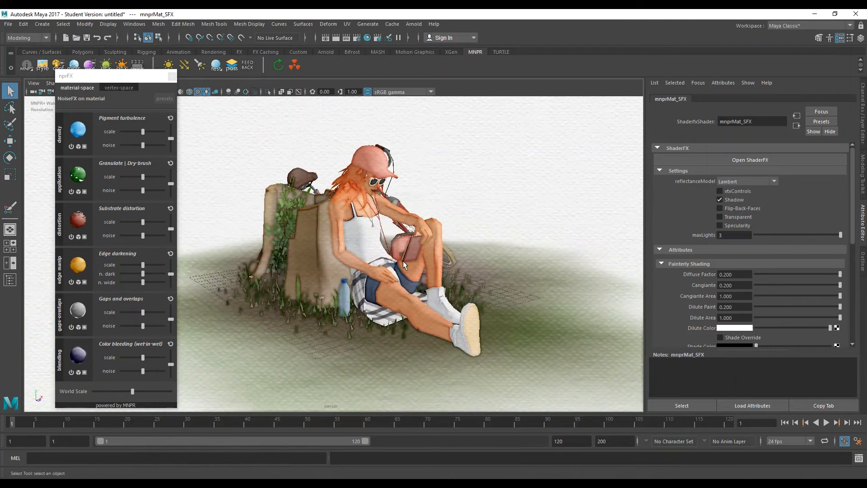
pyautogui.click(144, 130)
# Adjust the granulate and dry-brush noise on mnprMat_SFX and lower its scale, judging the effect on the back of the stump
pyautogui.keyDown('alt'); pyautogui.moveTo(339, 232); pyautogui.dragTo(377, 247); pyautogui.keyUp('alt')
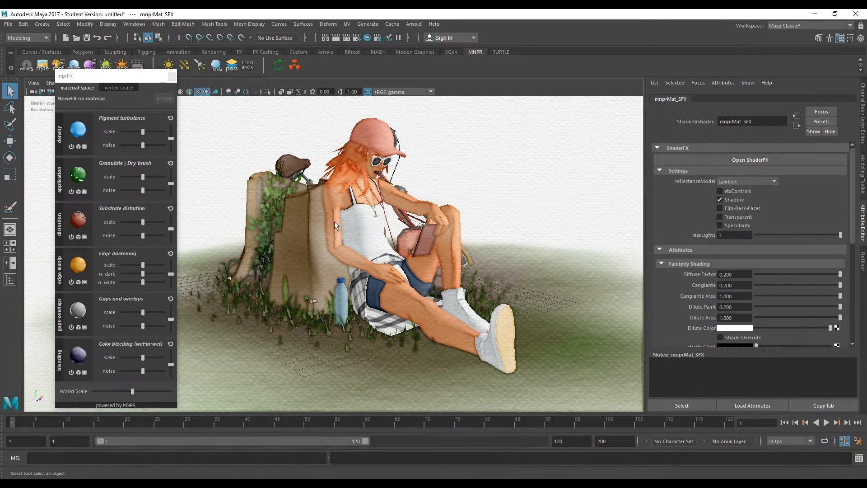
pyautogui.keyDown('alt'); pyautogui.moveTo(285, 220); pyautogui.dragTo(154, 204); pyautogui.keyUp('alt')
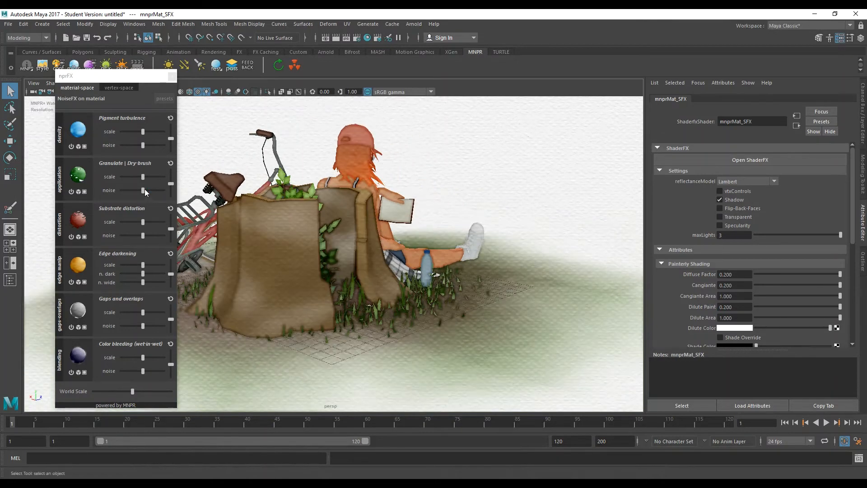
pyautogui.moveTo(144, 190)
pyautogui.mouseDown()
pyautogui.moveTo(158, 191)
pyautogui.moveTo(127, 187)
pyautogui.mouseUp()
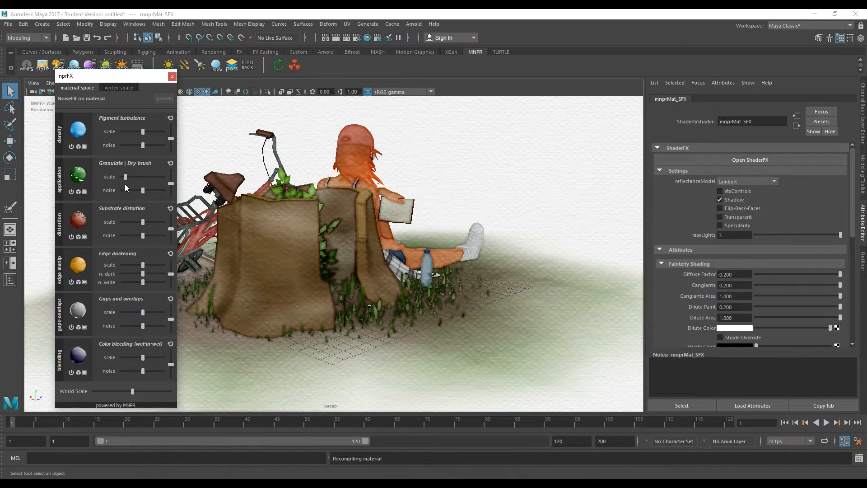
pyautogui.moveTo(126, 185); pyautogui.dragTo(127, 184)
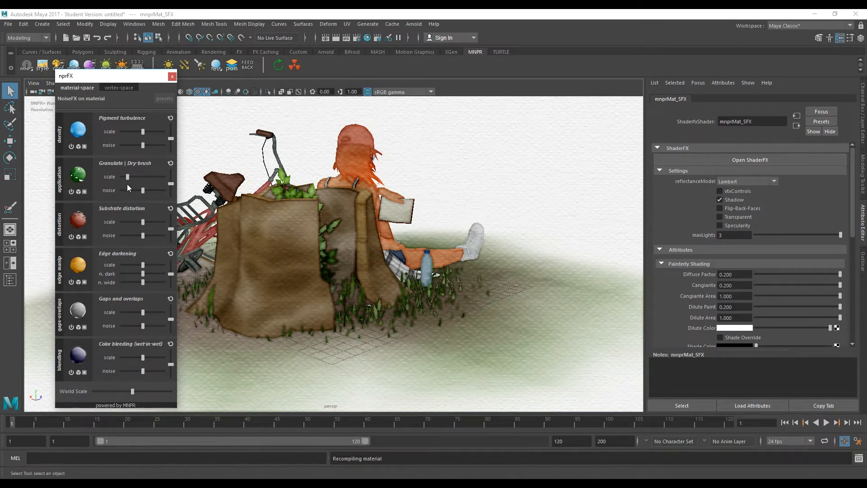
# Raise the overall granulate and dry-brush level of mnprMat_SFX slightly and reduce its noise
pyautogui.keyDown('alt'); pyautogui.moveTo(396, 225); pyautogui.dragTo(327, 253); pyautogui.keyUp('alt')
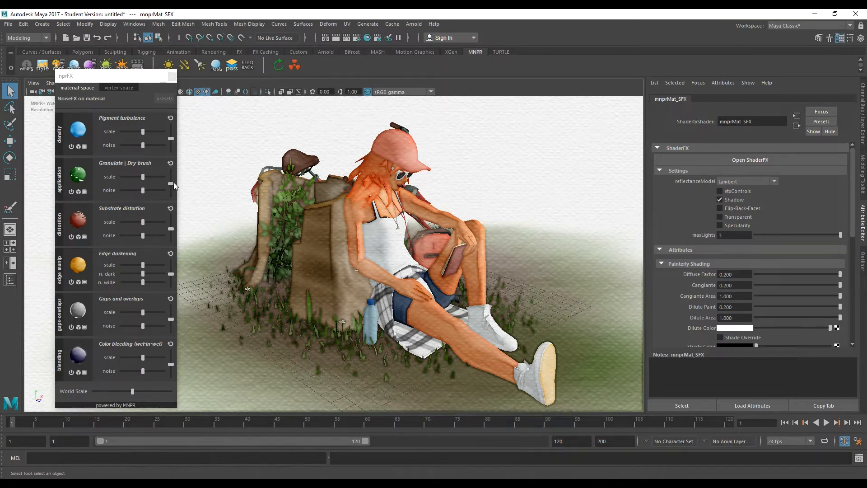
pyautogui.moveTo(172, 184); pyautogui.dragTo(171, 180)
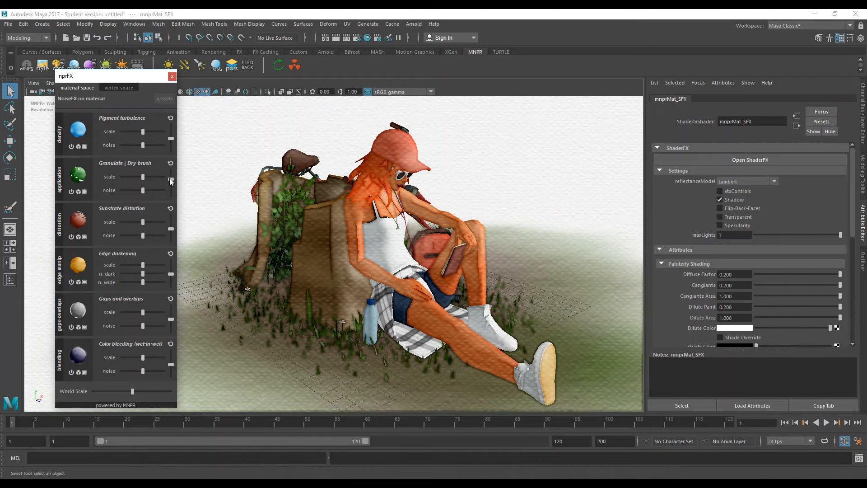
pyautogui.moveTo(142, 191)
pyautogui.mouseDown()
pyautogui.moveTo(125, 191)
pyautogui.moveTo(136, 195)
pyautogui.mouseUp()
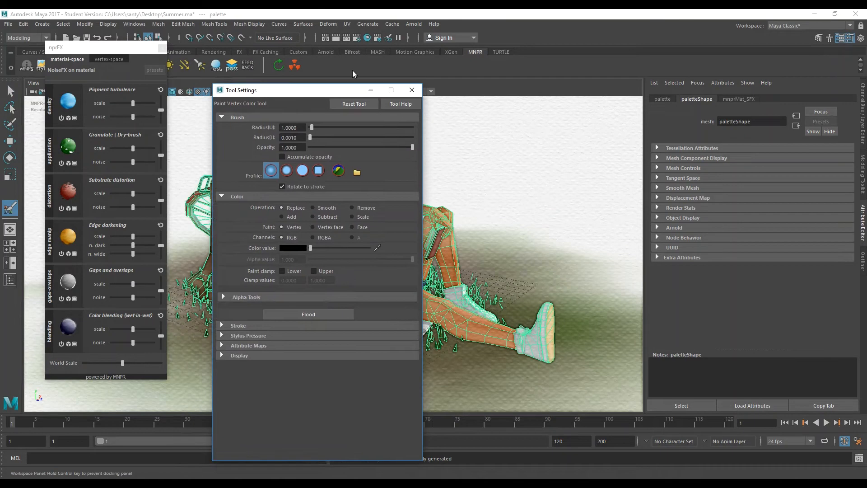
# Place the Tool Settings window beside nprFX, check the vertex-space brushes and return nprFX to its material-space noise controls
pyautogui.moveTo(333, 93); pyautogui.dragTo(356, 70)
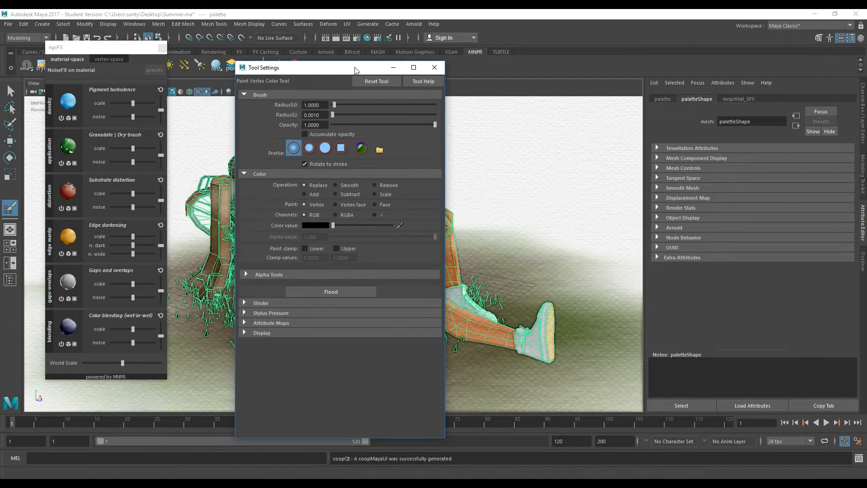
pyautogui.click(117, 57)
pyautogui.moveTo(310, 71); pyautogui.dragTo(273, 52)
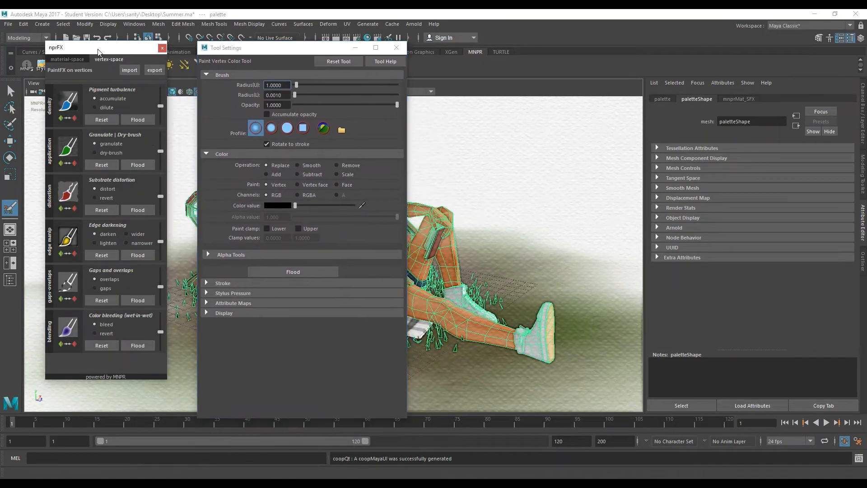
pyautogui.moveTo(98, 52); pyautogui.dragTo(100, 72)
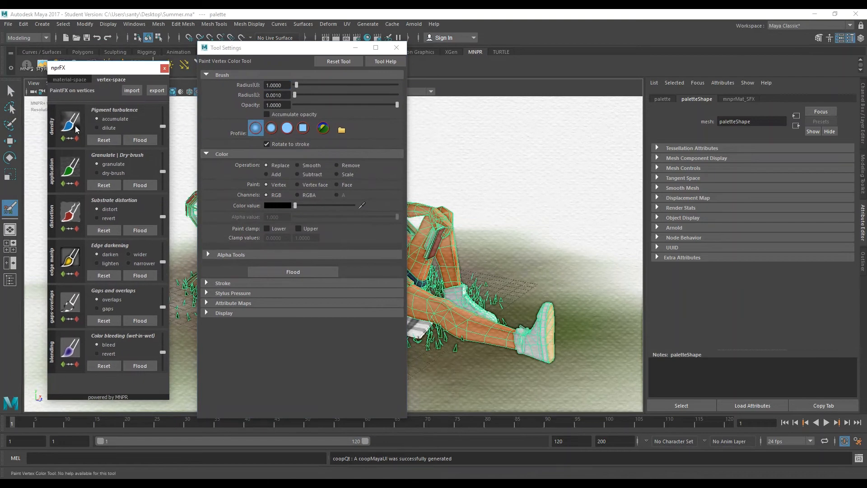
pyautogui.click(79, 78)
pyautogui.moveTo(93, 68); pyautogui.dragTo(97, 95)
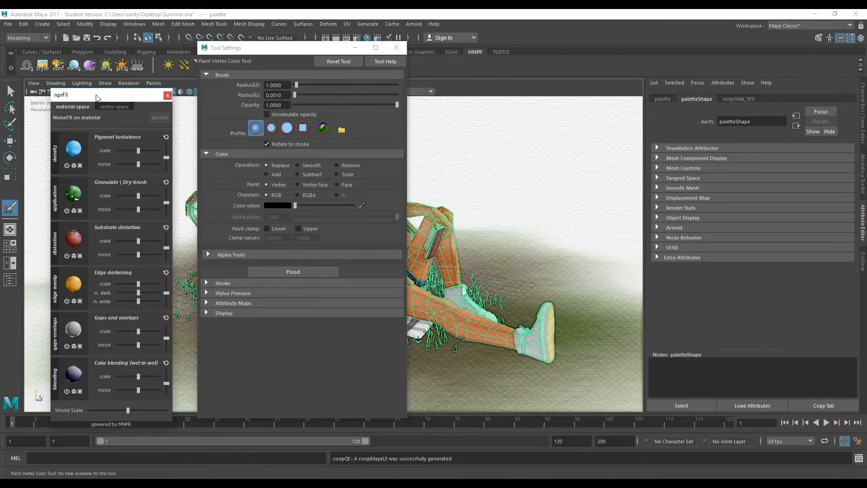
# Examine the Paint Vertex Color settings loaded by the pigment accumulate and granulate brushes in the vertex-space controls
pyautogui.moveTo(257, 48); pyautogui.dragTo(274, 49)
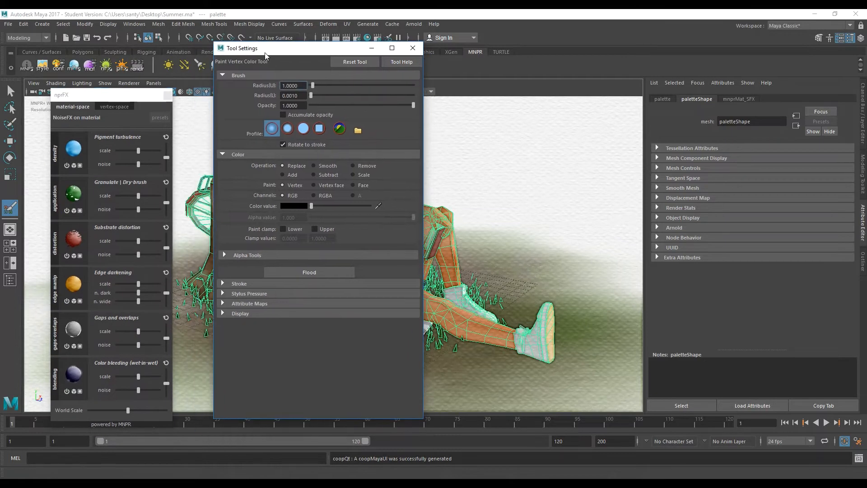
pyautogui.click(106, 107)
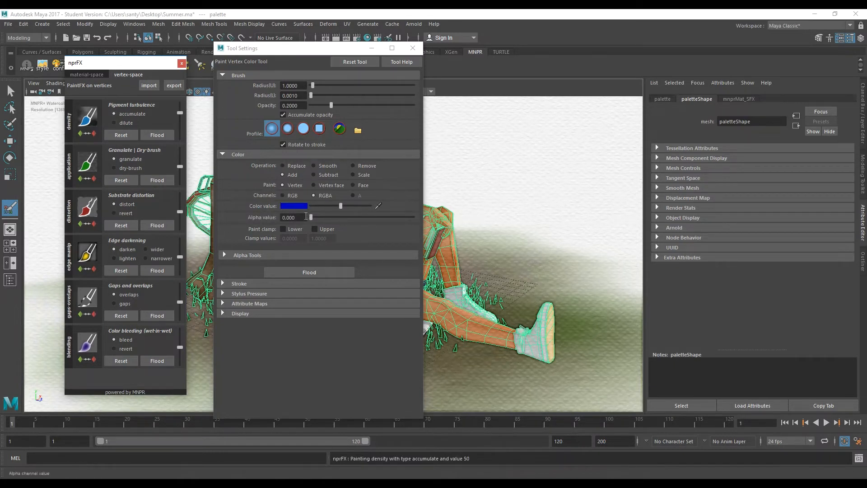
pyautogui.click(128, 170)
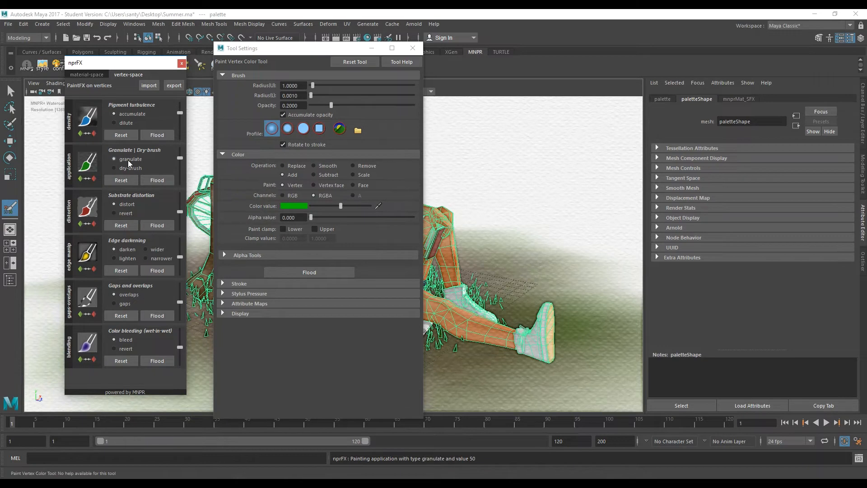
pyautogui.click(124, 121)
pyautogui.click(125, 116)
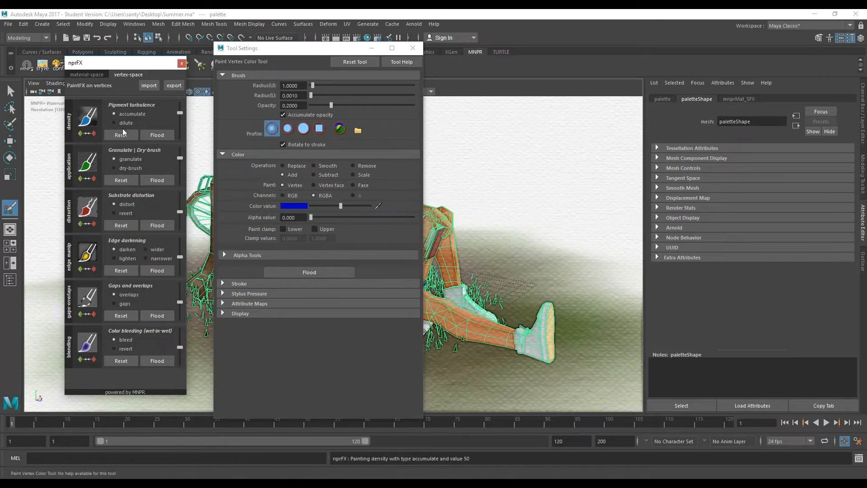
pyautogui.moveTo(257, 48); pyautogui.dragTo(288, 47)
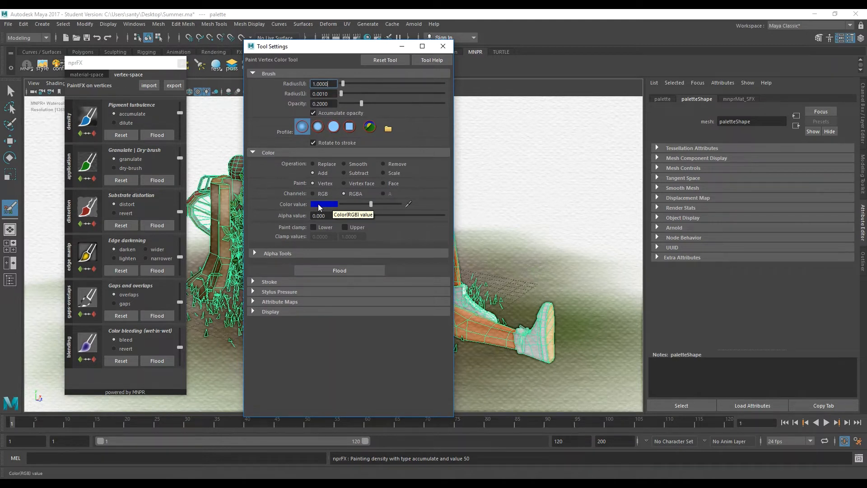
pyautogui.moveTo(369, 53); pyautogui.dragTo(367, 61)
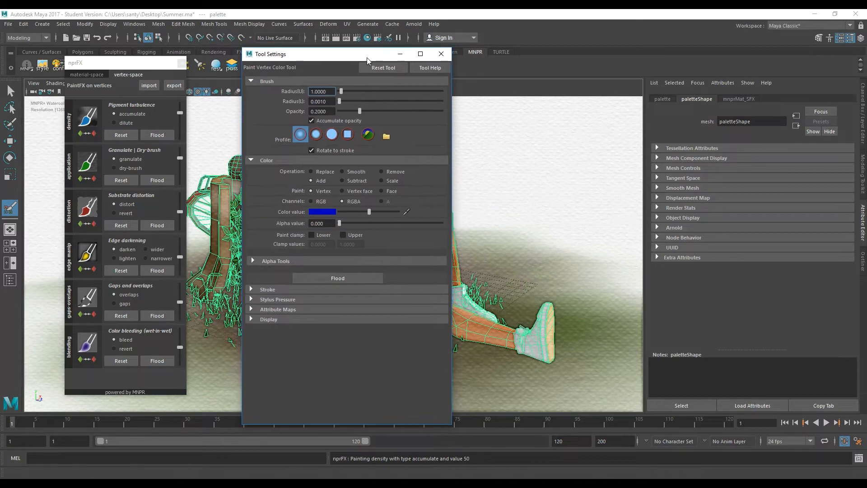
# Close Tool Settings and leave the vertex painting tool with nothing selected
pyautogui.click(442, 54)
pyautogui.moveTo(135, 62); pyautogui.dragTo(119, 61)
pyautogui.keyDown('alt'); pyautogui.moveTo(313, 159); pyautogui.dragTo(340, 165, button='middle'); pyautogui.keyUp('alt')
pyautogui.keyDown('alt'); pyautogui.moveTo(340, 165); pyautogui.dragTo(406, 158); pyautogui.keyUp('alt')
pyautogui.press('q')
pyautogui.click(479, 150)
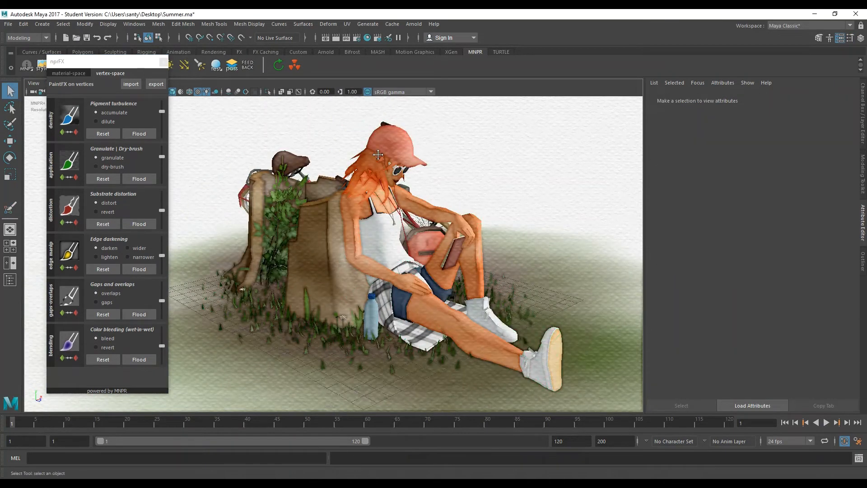
pyautogui.keyDown('alt'); pyautogui.moveTo(377, 155); pyautogui.dragTo(381, 153, button='middle'); pyautogui.keyUp('alt')
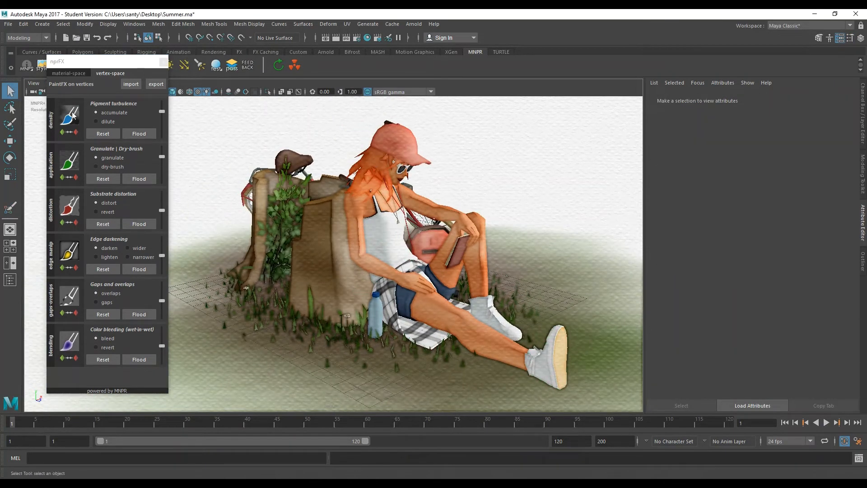
# Return nprFX to its material-space controls and raise the Substrate Distortion of the NPRConfig node to about 2.386
pyautogui.click(73, 74)
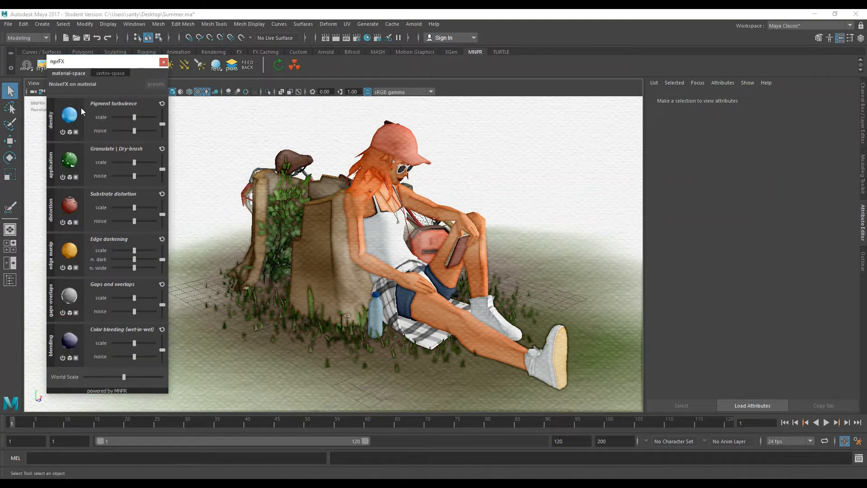
pyautogui.moveTo(103, 66); pyautogui.dragTo(95, 113)
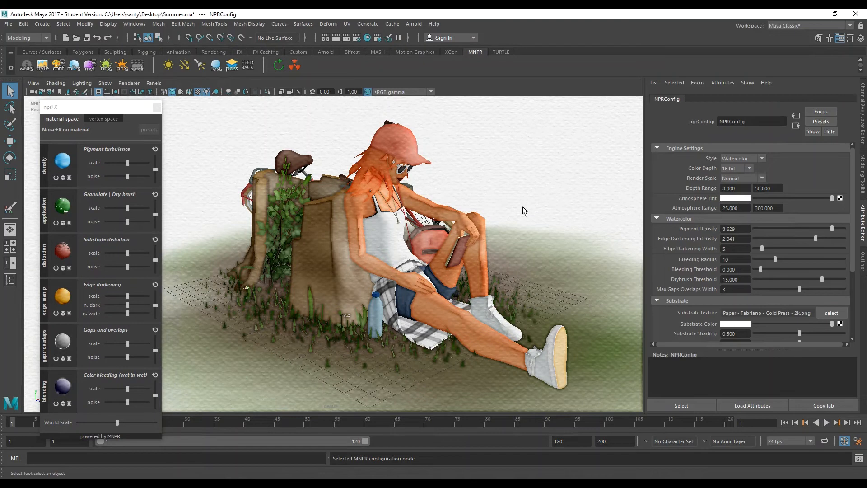
pyautogui.scroll(-1, 677, 255)
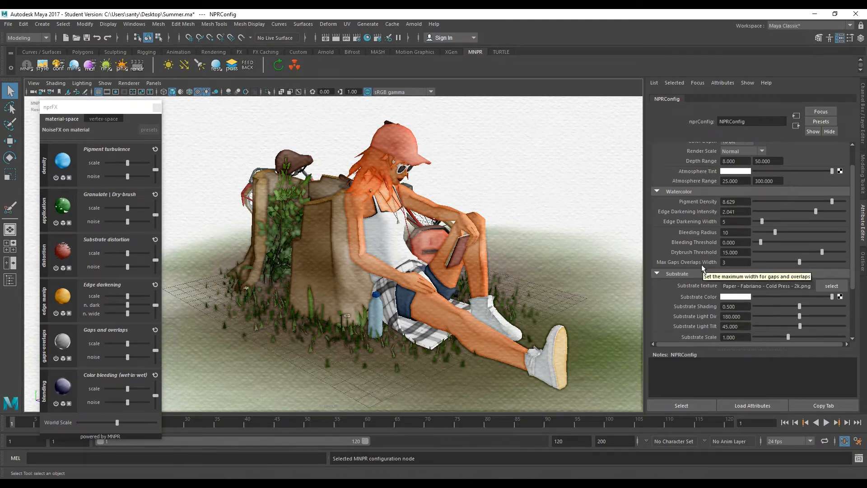
pyautogui.scroll(-3, 701, 265)
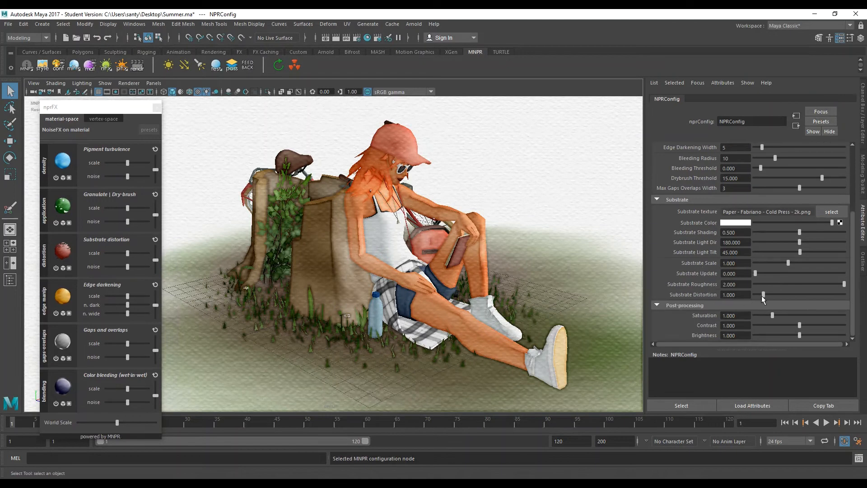
pyautogui.moveTo(765, 294); pyautogui.dragTo(796, 299)
pyautogui.keyDown('alt'); pyautogui.moveTo(492, 299); pyautogui.dragTo(418, 264); pyautogui.keyUp('alt')
pyautogui.keyDown('alt'); pyautogui.moveTo(418, 263); pyautogui.dragTo(427, 258, button='middle'); pyautogui.keyUp('alt')
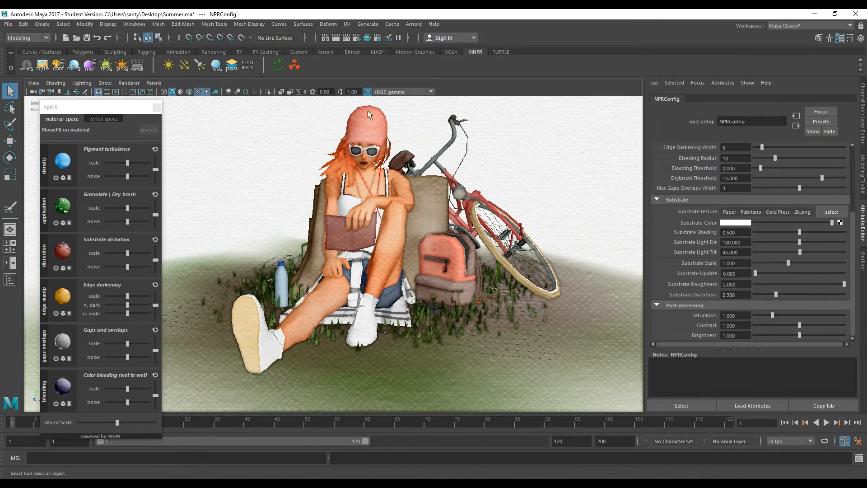
# Try the Double (x2) render scale in the NPRConfig engine settings
pyautogui.scroll(5, 729, 210)
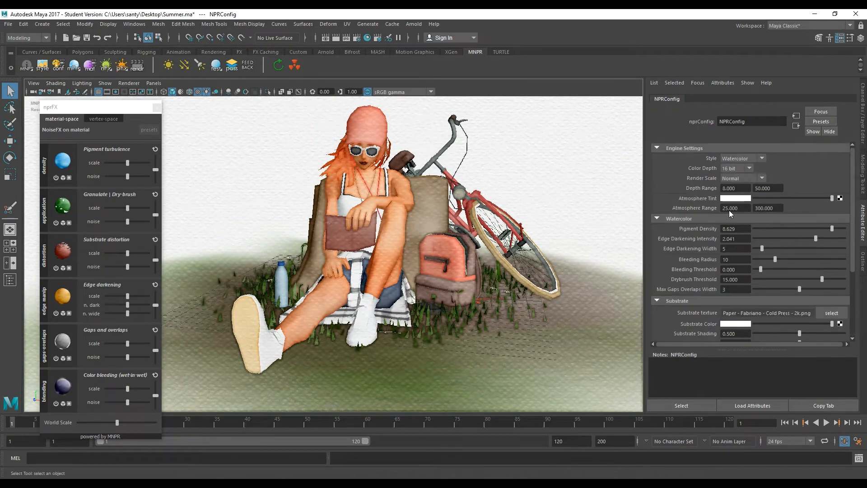
pyautogui.click(746, 177)
pyautogui.click(735, 206)
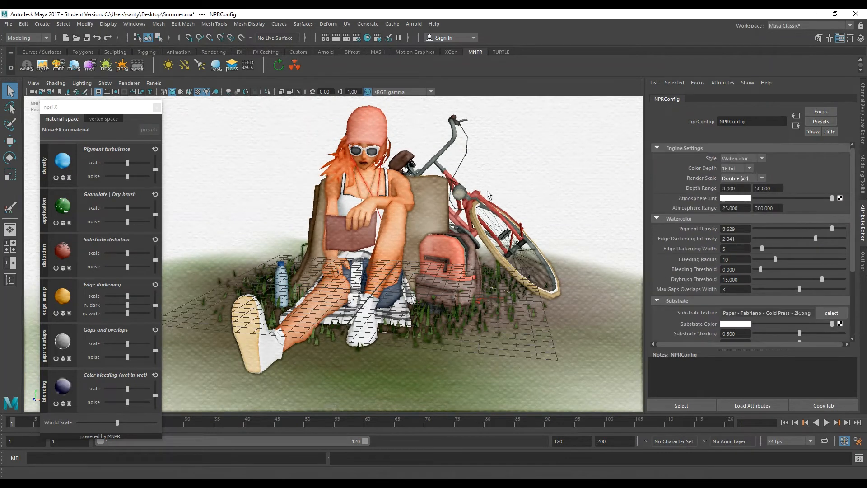
pyautogui.keyDown('alt'); pyautogui.moveTo(348, 178); pyautogui.dragTo(343, 190); pyautogui.keyUp('alt')
# Hide the viewport grid and set the NPRConfig Render Scale back to Normal
pyautogui.click(99, 92)
pyautogui.moveTo(431, 296)
pyautogui.keyDown('alt'); pyautogui.mouseDown()
pyautogui.moveTo(459, 294)
pyautogui.moveTo(449, 291)
pyautogui.mouseUp(); pyautogui.keyUp('alt')
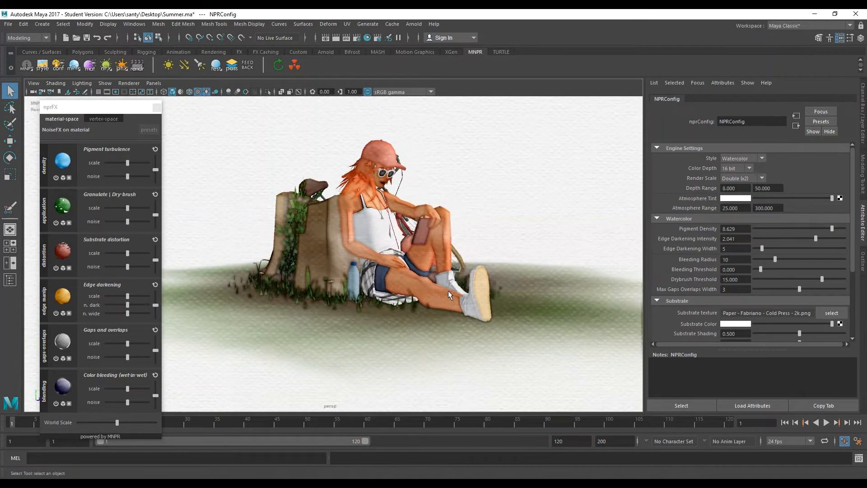
pyautogui.scroll(2, 449, 291)
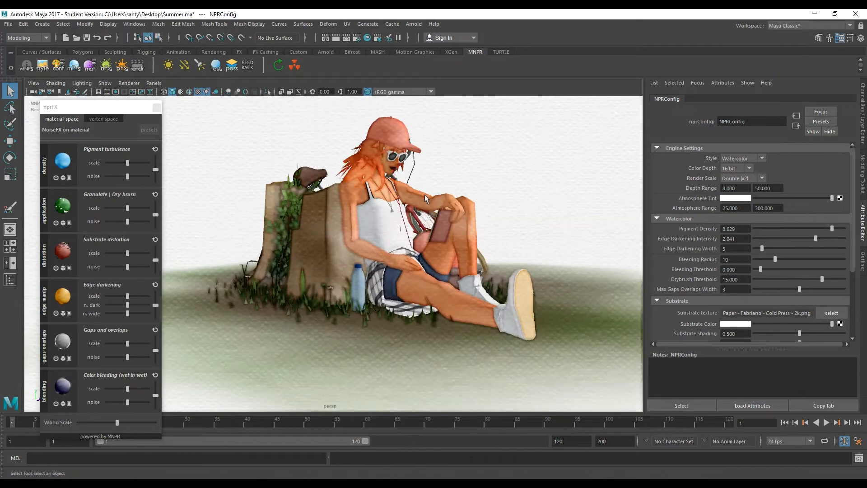
pyautogui.click(746, 178)
pyautogui.click(732, 196)
pyautogui.keyDown('alt'); pyautogui.moveTo(511, 202); pyautogui.dragTo(156, 232); pyautogui.keyUp('alt')
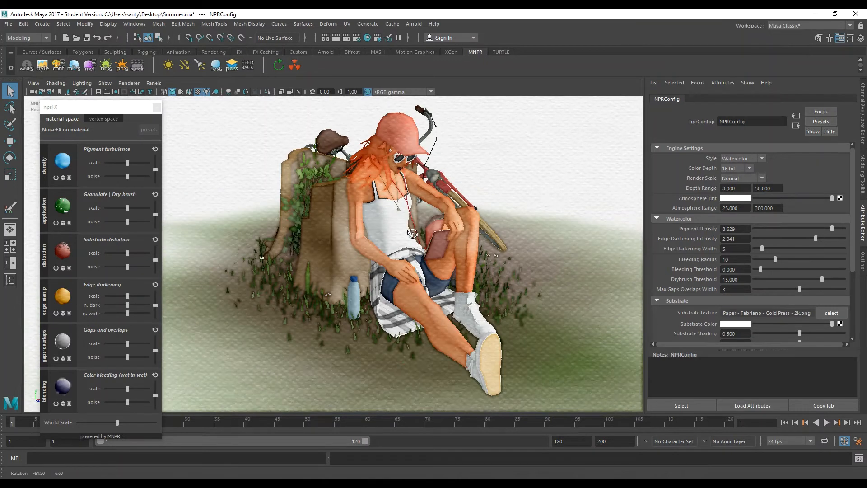
# Try substrate distortion noise and a different noise scale on the figure's mnprMat_SFX material, and reset the effect
pyautogui.moveTo(98, 111); pyautogui.dragTo(99, 91)
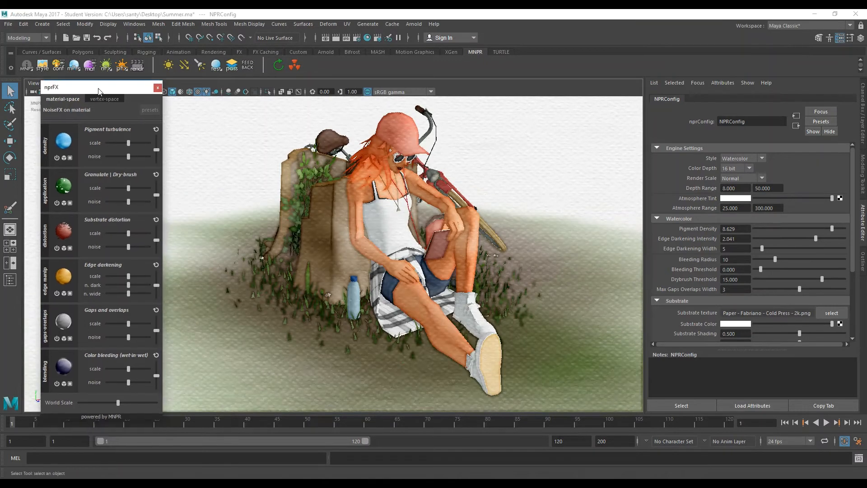
pyautogui.scroll(2, 400, 214)
pyautogui.scroll(-2, 400, 214)
pyautogui.keyDown('alt'); pyautogui.moveTo(400, 216); pyautogui.dragTo(397, 225, button='middle'); pyautogui.keyUp('alt')
pyautogui.keyDown('alt'); pyautogui.moveTo(397, 224); pyautogui.dragTo(402, 223); pyautogui.keyUp('alt')
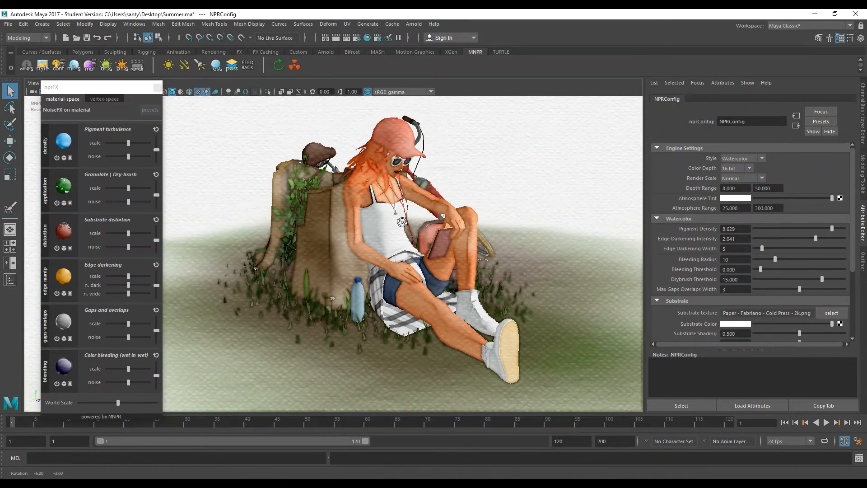
pyautogui.click(377, 192)
pyautogui.scroll(-2, 377, 187)
pyautogui.keyDown('alt'); pyautogui.moveTo(376, 187); pyautogui.dragTo(364, 204, button='middle'); pyautogui.keyUp('alt')
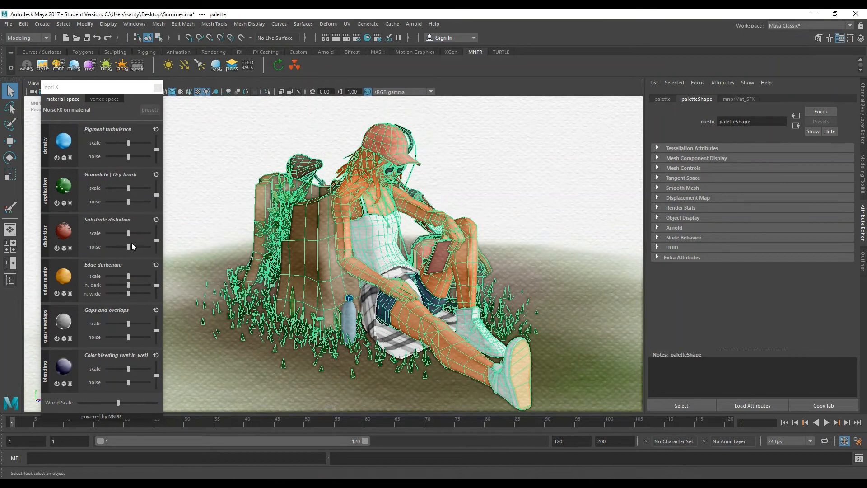
pyautogui.moveTo(129, 246); pyautogui.dragTo(134, 246)
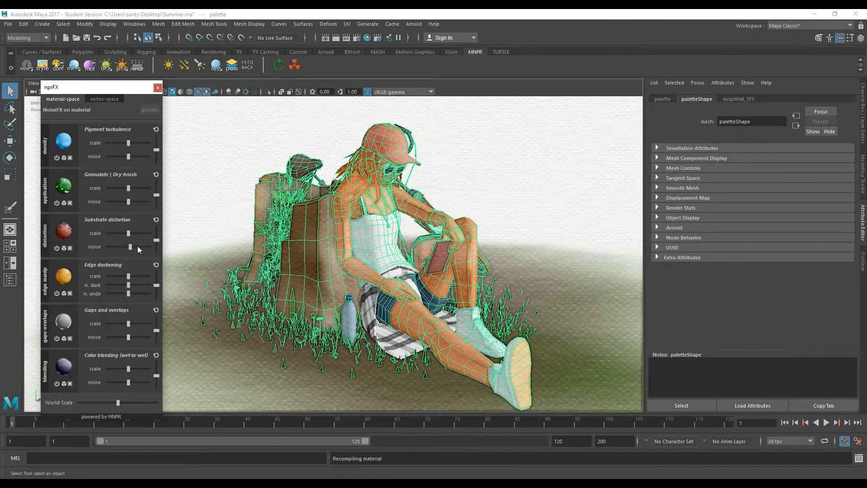
pyautogui.moveTo(146, 248); pyautogui.dragTo(128, 240)
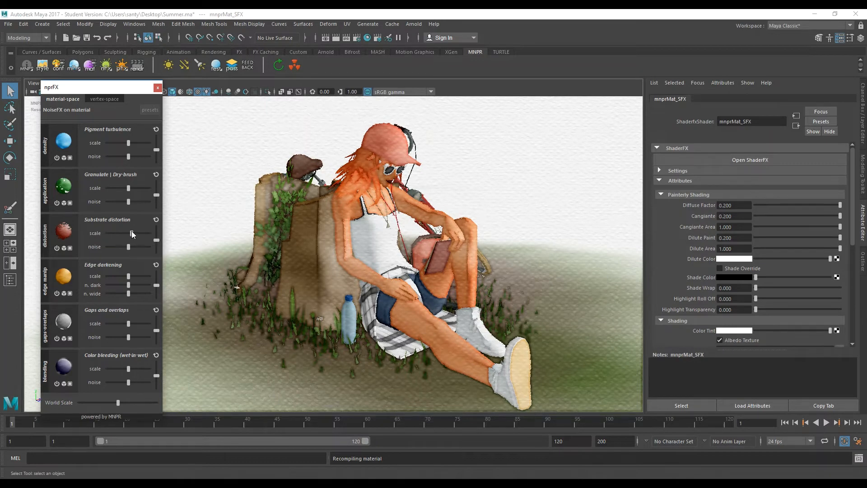
pyautogui.moveTo(129, 233)
pyautogui.mouseDown()
pyautogui.moveTo(91, 237)
pyautogui.moveTo(127, 235)
pyautogui.mouseUp()
pyautogui.click(156, 220)
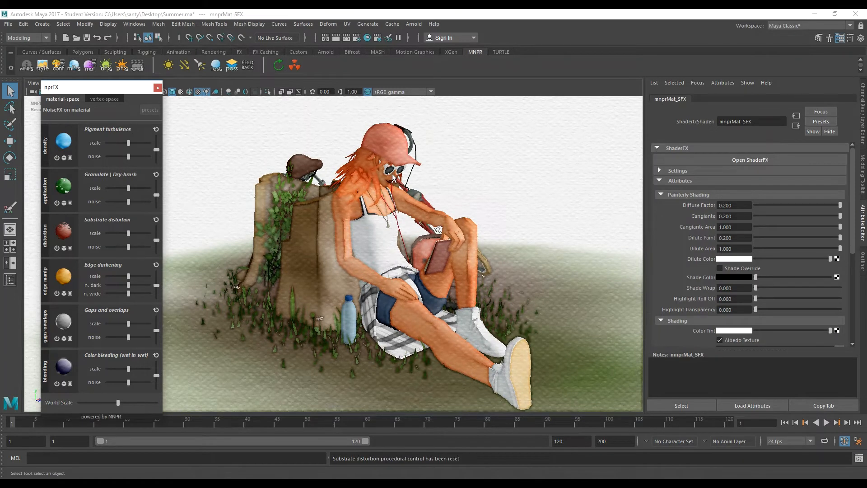
# Examine the figure and bicycle from the front and check the vertex-space brushes in nprFX
pyautogui.scroll(-2, 379, 232)
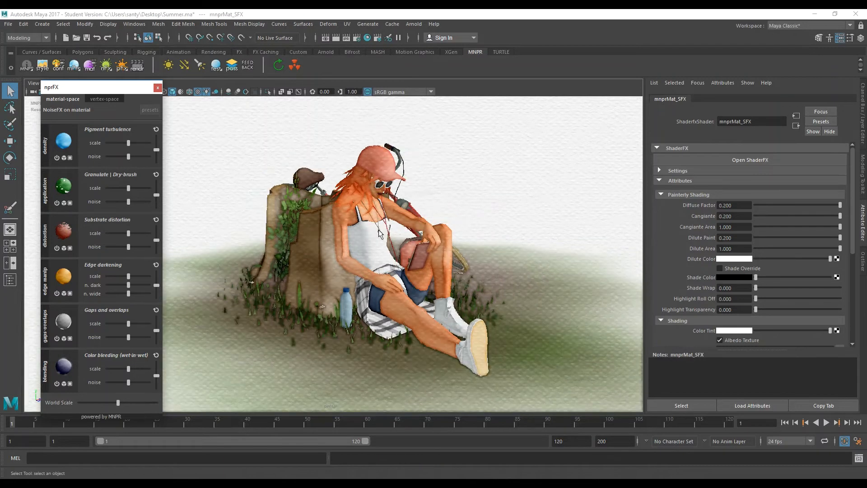
pyautogui.scroll(1, 379, 231)
pyautogui.keyDown('alt'); pyautogui.moveTo(392, 230); pyautogui.dragTo(356, 232); pyautogui.keyUp('alt')
pyautogui.scroll(2, 356, 231)
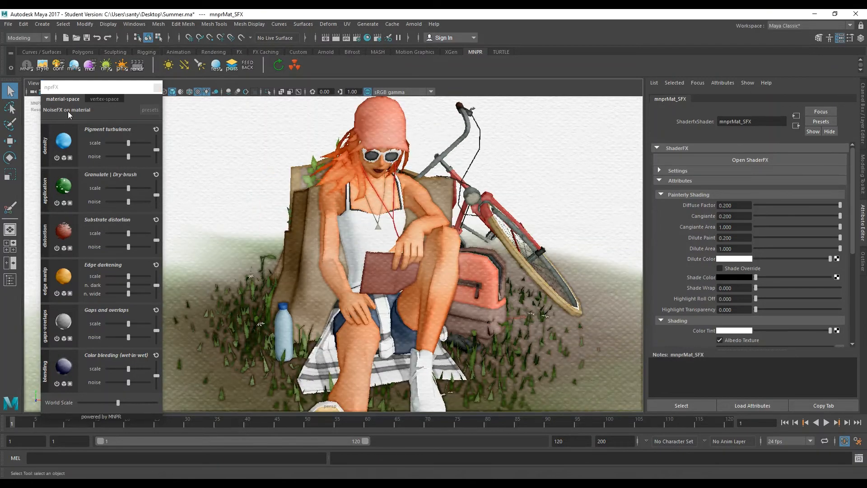
pyautogui.click(102, 98)
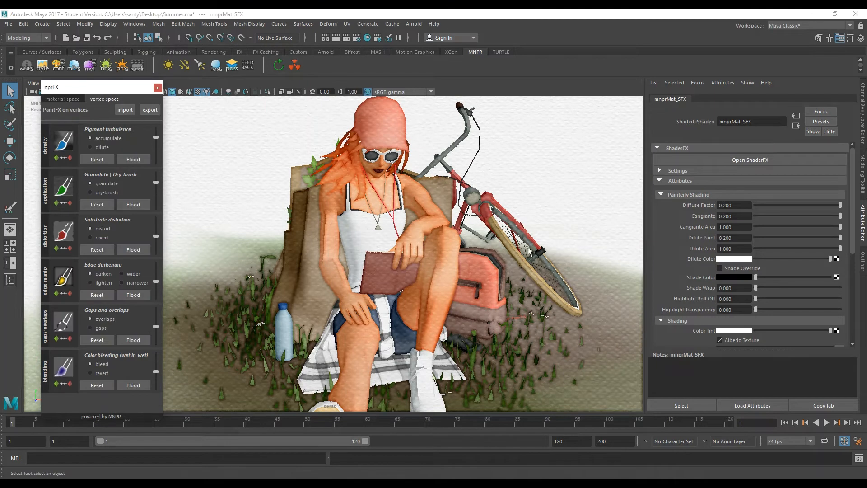
pyautogui.click(56, 99)
# Increase the edge darkening intensity and width noise on the figure's mnprMat_SFX material and lower its noise scale
pyautogui.keyDown('alt'); pyautogui.moveTo(348, 269); pyautogui.dragTo(288, 244); pyautogui.keyUp('alt')
pyautogui.click(323, 251)
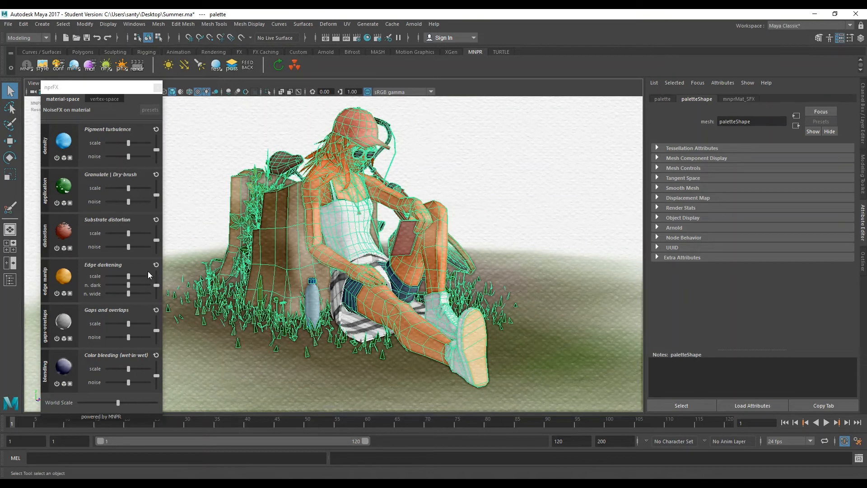
pyautogui.moveTo(137, 284); pyautogui.dragTo(142, 283)
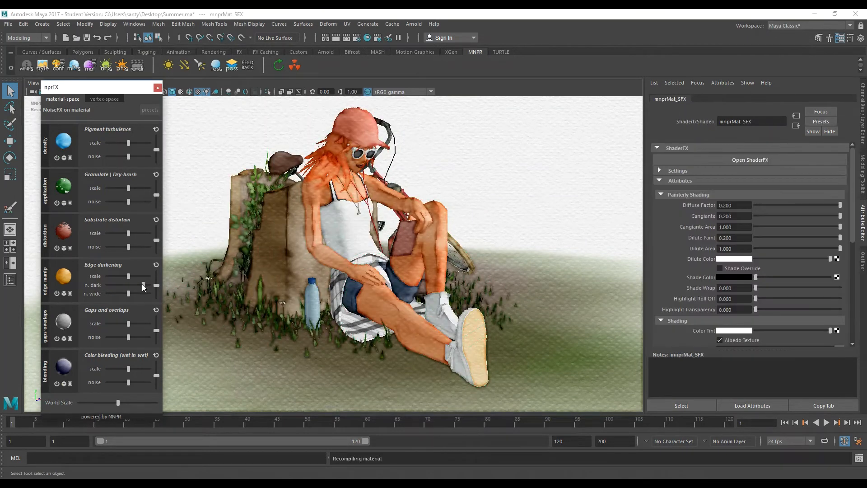
pyautogui.moveTo(141, 283); pyautogui.dragTo(148, 284)
pyautogui.moveTo(126, 275); pyautogui.dragTo(112, 275)
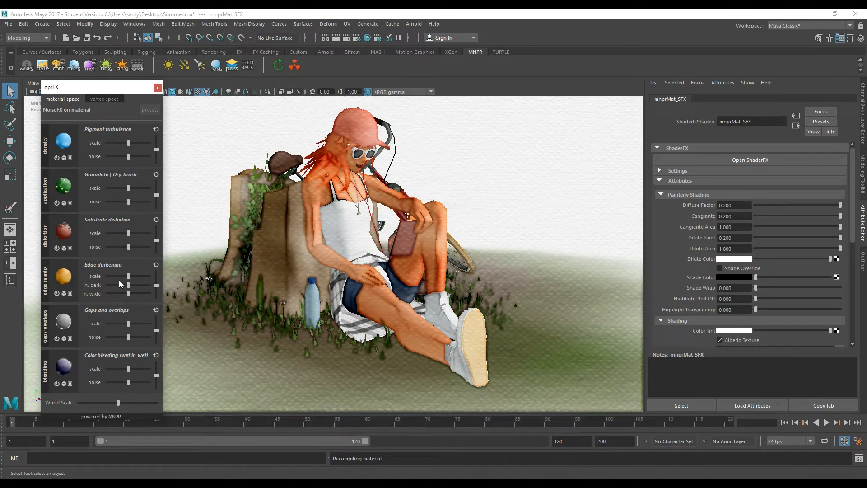
pyautogui.moveTo(130, 286)
pyautogui.mouseDown()
pyautogui.moveTo(109, 286)
pyautogui.moveTo(143, 294)
pyautogui.mouseUp()
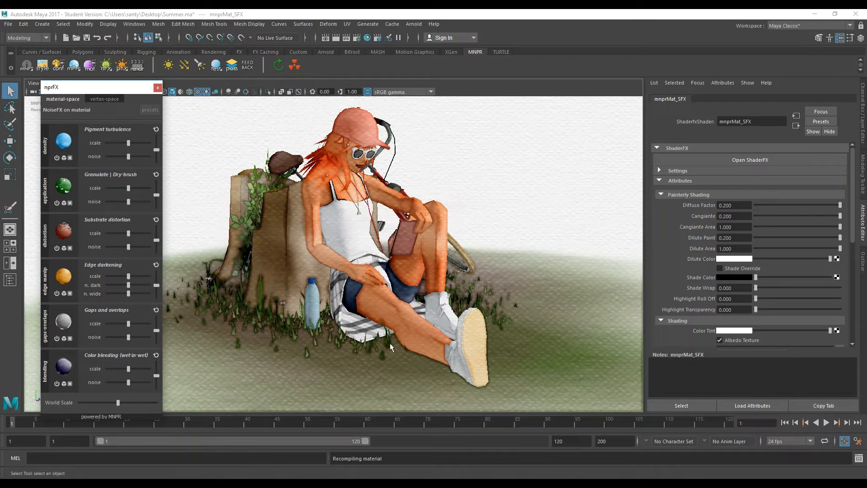
# Set the Edge Darkening Width of the NPRConfig node to 3
pyautogui.click(59, 68)
pyautogui.click(735, 248)
pyautogui.press('BackSpace')
pyautogui.write('3')
pyautogui.press('Return')
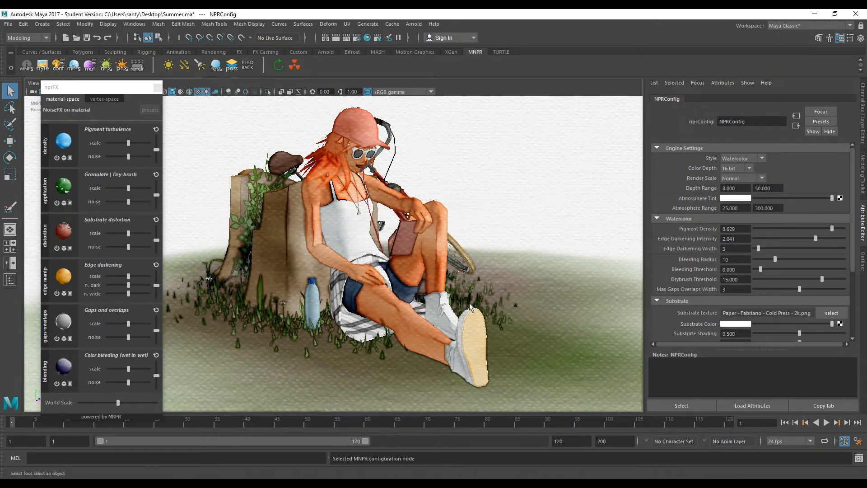
pyautogui.keyDown('alt'); pyautogui.moveTo(486, 211); pyautogui.dragTo(386, 254); pyautogui.keyUp('alt')
# Reduce the edge darkening width noise on the figure's mnprMat_SFX material and fine-tune its noise scale
pyautogui.click(387, 254)
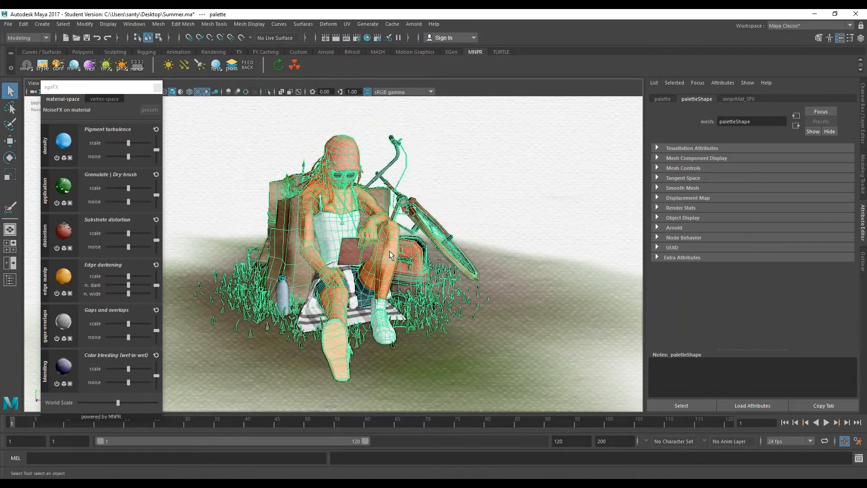
pyautogui.click(497, 175)
pyautogui.scroll(3, 456, 196)
pyautogui.scroll(2, 457, 196)
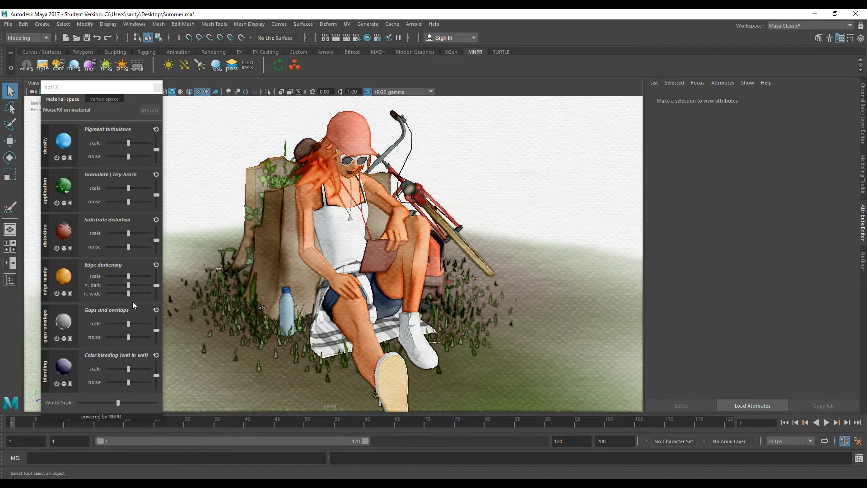
pyautogui.click(302, 233)
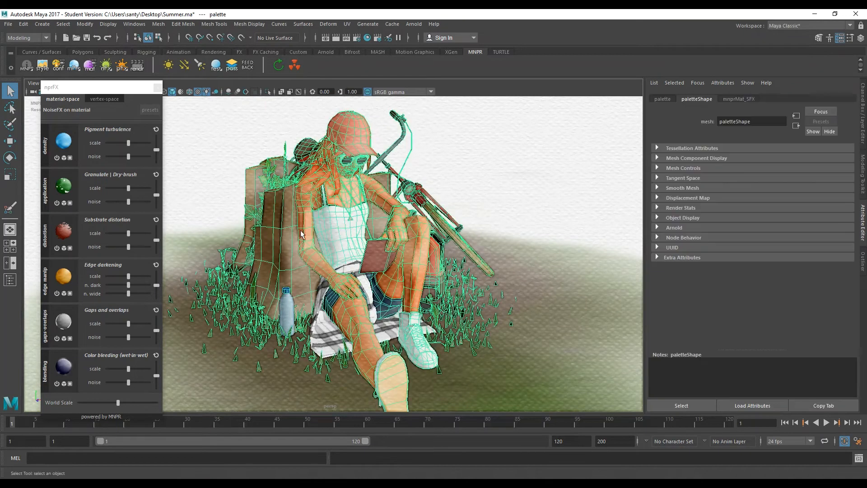
pyautogui.click(129, 294)
pyautogui.moveTo(116, 294)
pyautogui.mouseDown()
pyautogui.moveTo(131, 297)
pyautogui.moveTo(98, 298)
pyautogui.moveTo(120, 285)
pyautogui.moveTo(103, 284)
pyautogui.mouseUp()
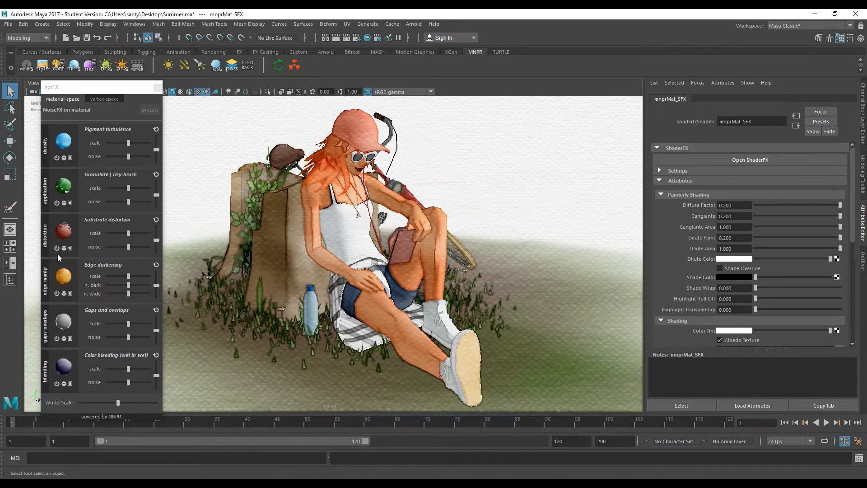
pyautogui.click(127, 275)
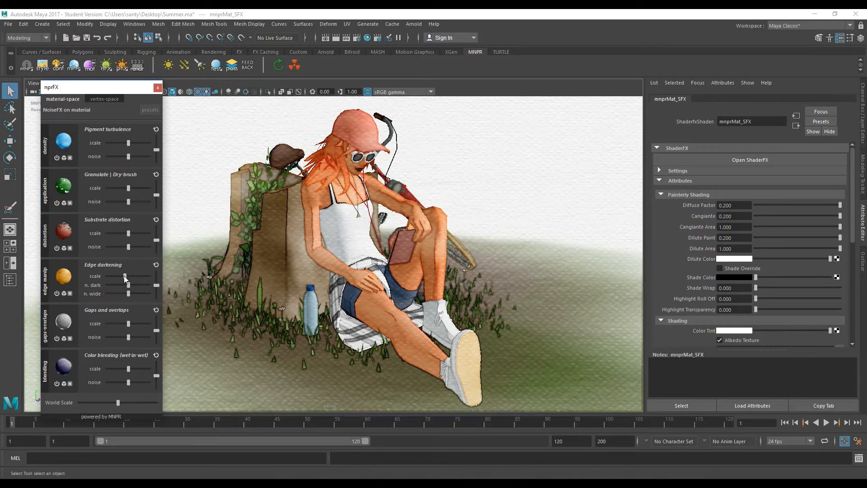
# Adjust the scale of the Edge darkening noise on the selected material and view the whole figure
pyautogui.moveTo(126, 275); pyautogui.dragTo(129, 277)
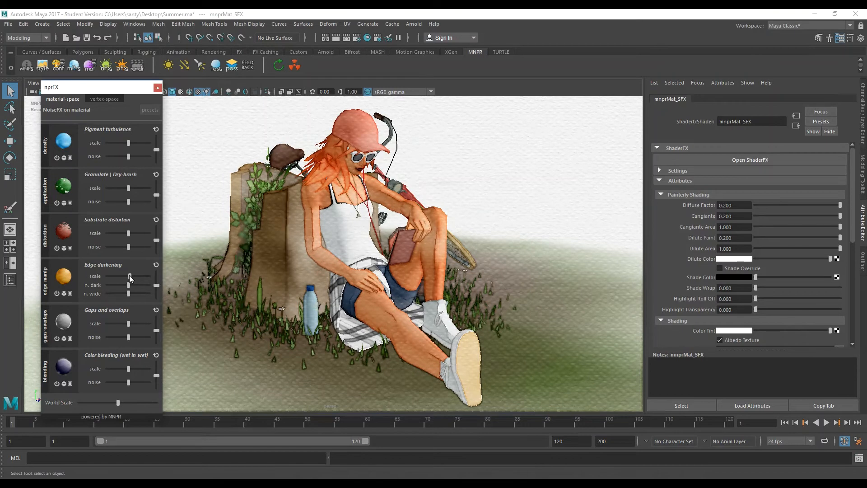
pyautogui.scroll(-2, 397, 253)
pyautogui.keyDown('alt'); pyautogui.moveTo(354, 241); pyautogui.dragTo(335, 219); pyautogui.keyUp('alt')
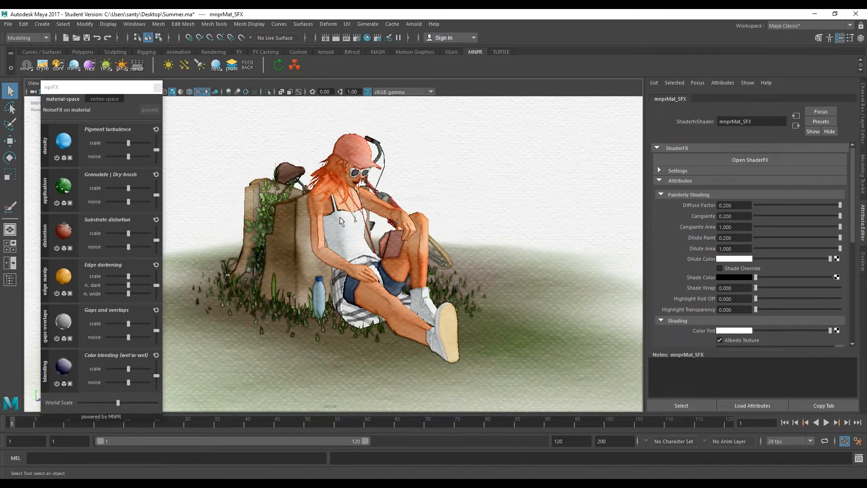
pyautogui.keyDown('alt'); pyautogui.moveTo(313, 231); pyautogui.dragTo(313, 239, button='middle'); pyautogui.keyUp('alt')
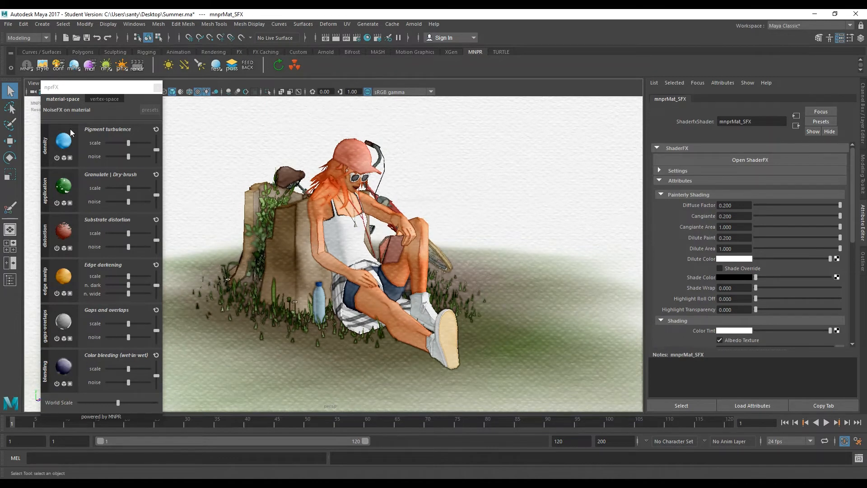
# Try Color bleeding (wet-in-wet) noise on the character's material with a changed scale, and reset the effect
pyautogui.moveTo(61, 94); pyautogui.dragTo(51, 78)
pyautogui.click(314, 221)
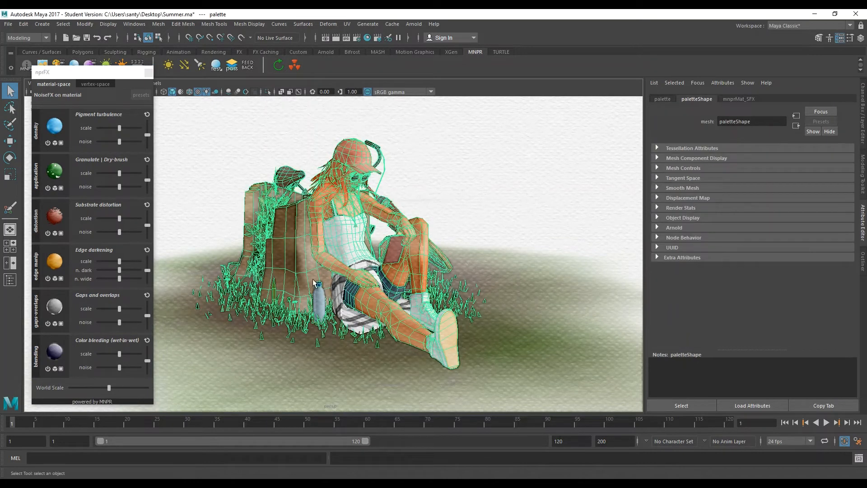
pyautogui.click(127, 367)
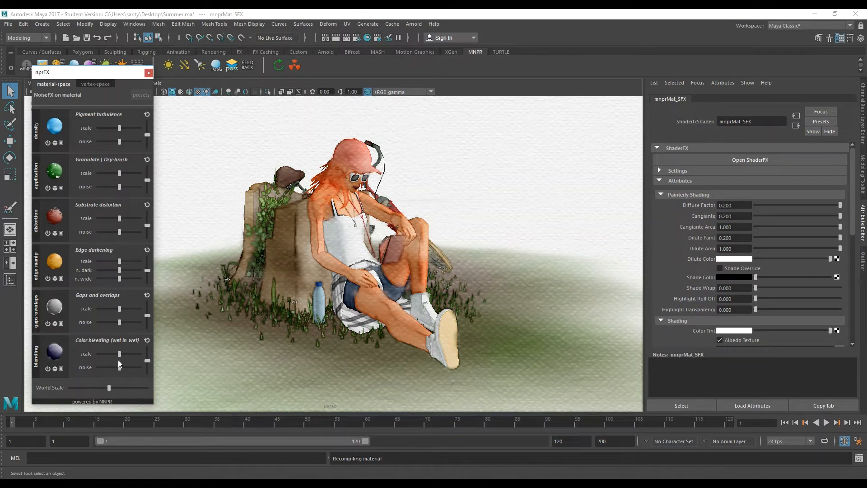
pyautogui.moveTo(120, 353)
pyautogui.mouseDown()
pyautogui.moveTo(98, 355)
pyautogui.moveTo(106, 354)
pyautogui.mouseUp()
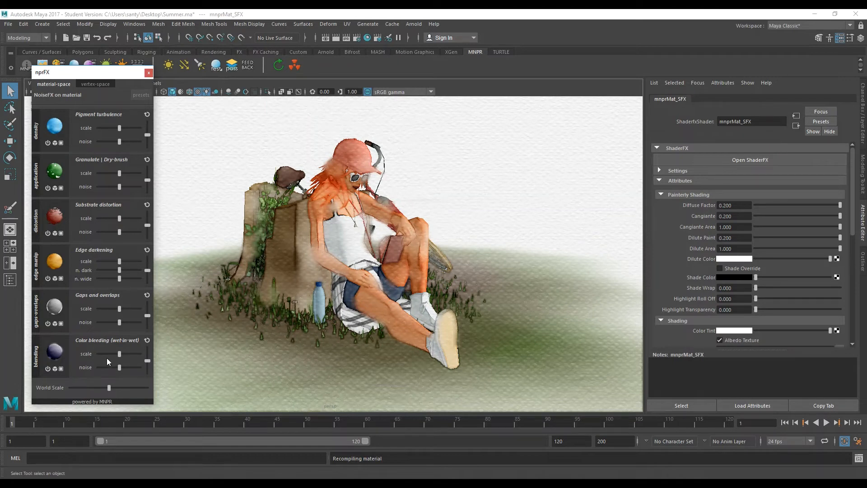
pyautogui.click(149, 342)
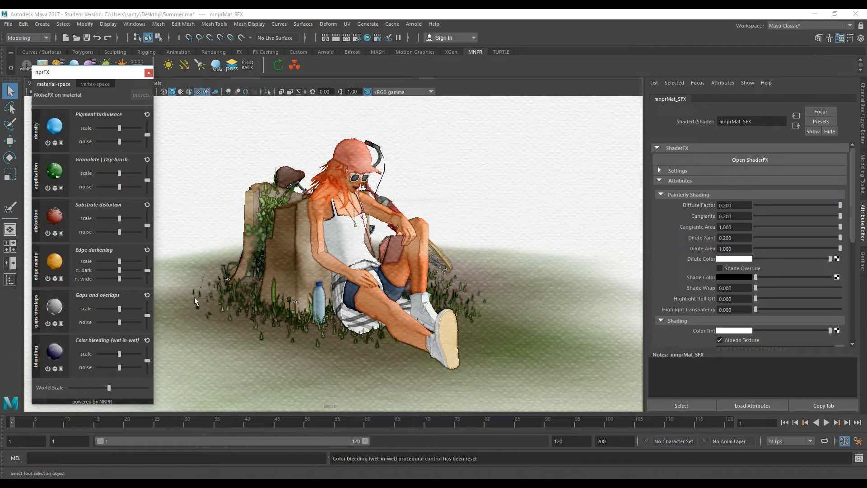
# Show the vertex-space PaintFX controls and reposition the nprFX window beside the scene
pyautogui.scroll(2, 207, 211)
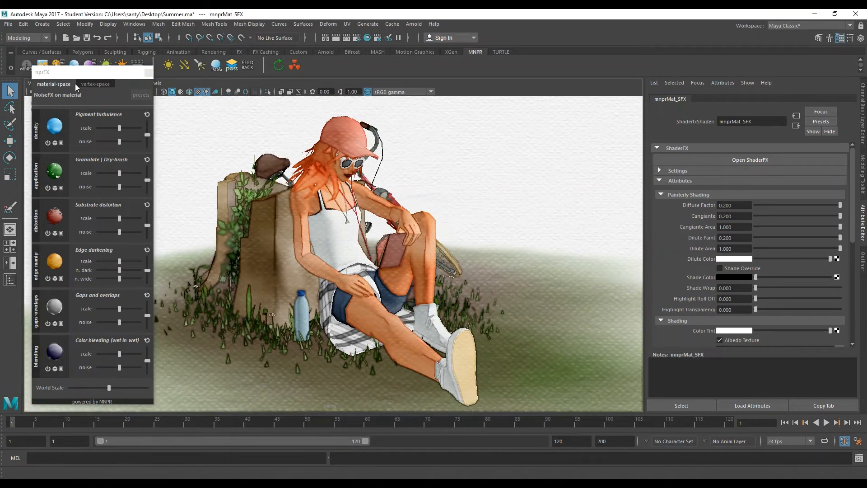
pyautogui.click(93, 84)
pyautogui.moveTo(85, 77); pyautogui.dragTo(72, 72)
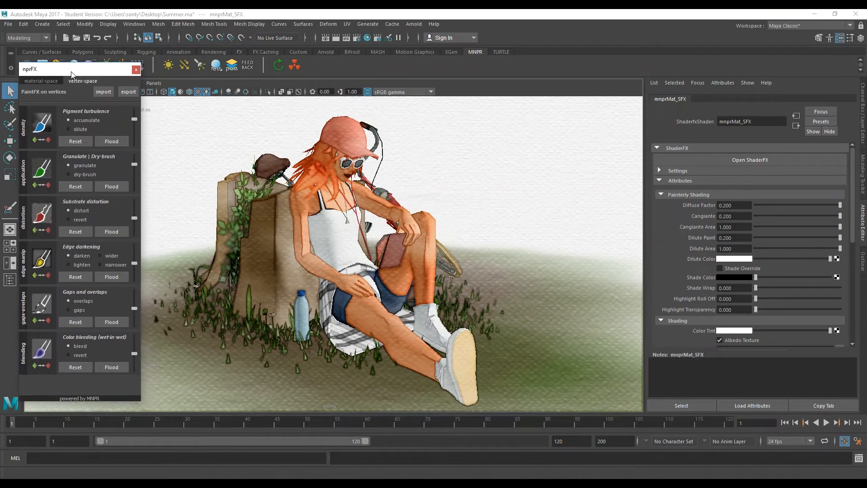
pyautogui.keyDown('alt'); pyautogui.moveTo(357, 250); pyautogui.dragTo(336, 266); pyautogui.keyUp('alt')
pyautogui.keyDown('alt'); pyautogui.moveTo(318, 271); pyautogui.dragTo(306, 315, button='right'); pyautogui.keyUp('alt')
pyautogui.keyDown('alt'); pyautogui.moveTo(305, 315); pyautogui.dragTo(347, 264, button='middle'); pyautogui.keyUp('alt')
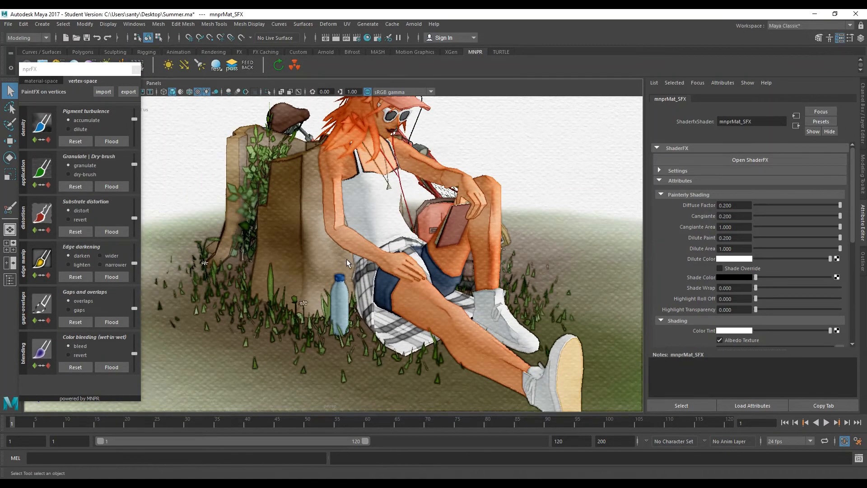
# Select the water bottle and adjust the Pigment turbulence and Granulate noise on its material in material space
pyautogui.click(342, 317)
pyautogui.scroll(3, 348, 307)
pyautogui.keyDown('alt'); pyautogui.moveTo(348, 300); pyautogui.dragTo(349, 297, button='middle'); pyautogui.keyUp('alt')
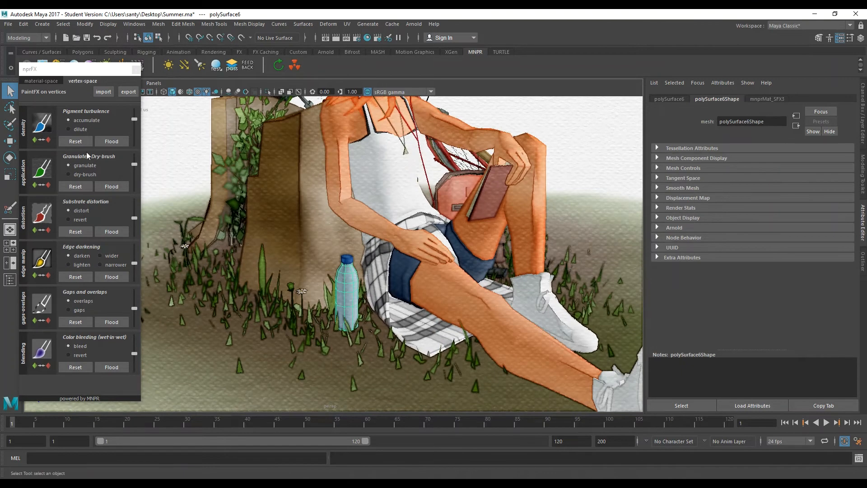
pyautogui.click(40, 81)
pyautogui.moveTo(109, 136); pyautogui.dragTo(113, 140)
pyautogui.click(116, 139)
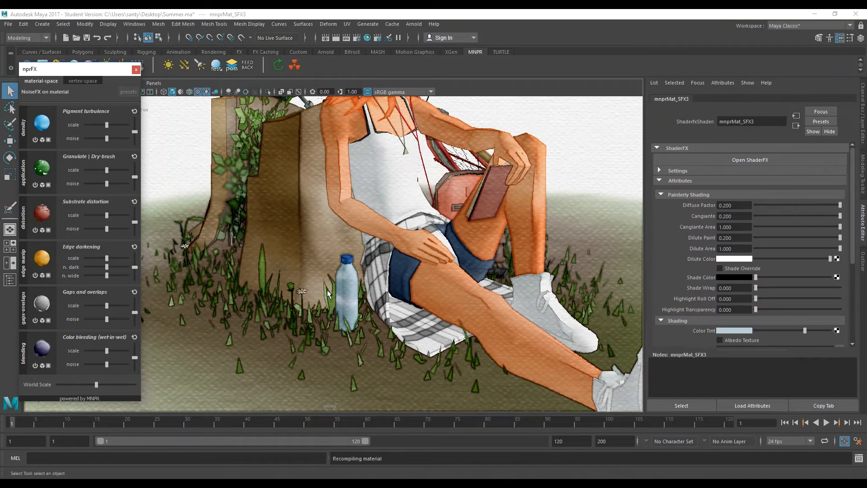
pyautogui.moveTo(122, 182); pyautogui.dragTo(93, 184)
pyautogui.keyDown('alt'); pyautogui.moveTo(307, 192); pyautogui.dragTo(365, 184); pyautogui.keyUp('alt')
pyautogui.scroll(-2, 365, 184)
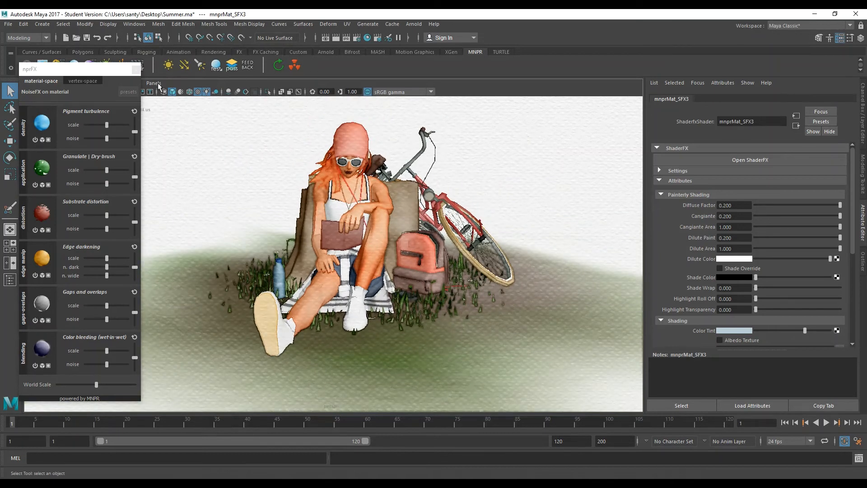
# Turn on shadows in the viewport and inspect how they fall on the figure and ground
pyautogui.moveTo(100, 75); pyautogui.dragTo(94, 113)
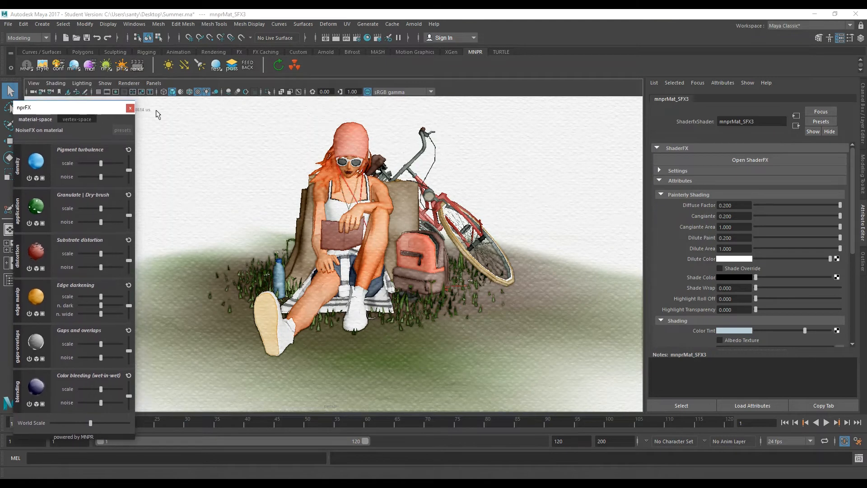
pyautogui.click(217, 92)
pyautogui.keyDown('alt'); pyautogui.moveTo(371, 258); pyautogui.dragTo(451, 256); pyautogui.keyUp('alt')
pyautogui.scroll(9, 449, 256)
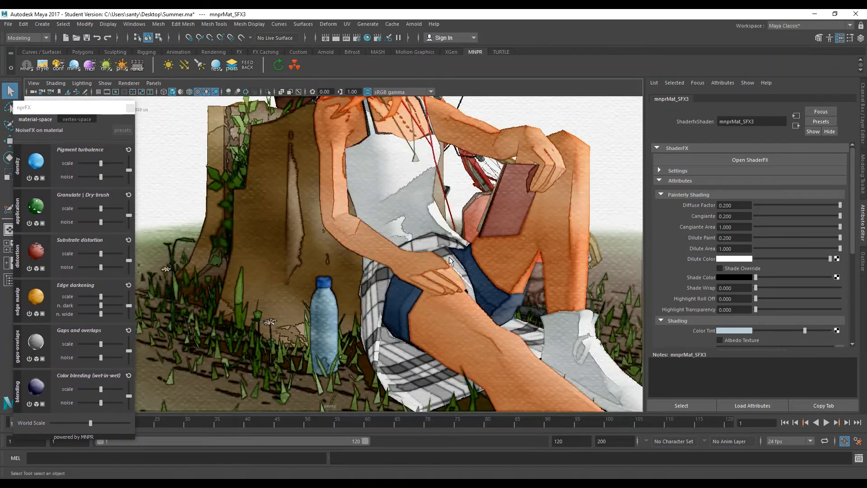
pyautogui.keyDown('alt'); pyautogui.moveTo(445, 226); pyautogui.dragTo(384, 235, button='middle'); pyautogui.keyUp('alt')
pyautogui.scroll(-10, 394, 229)
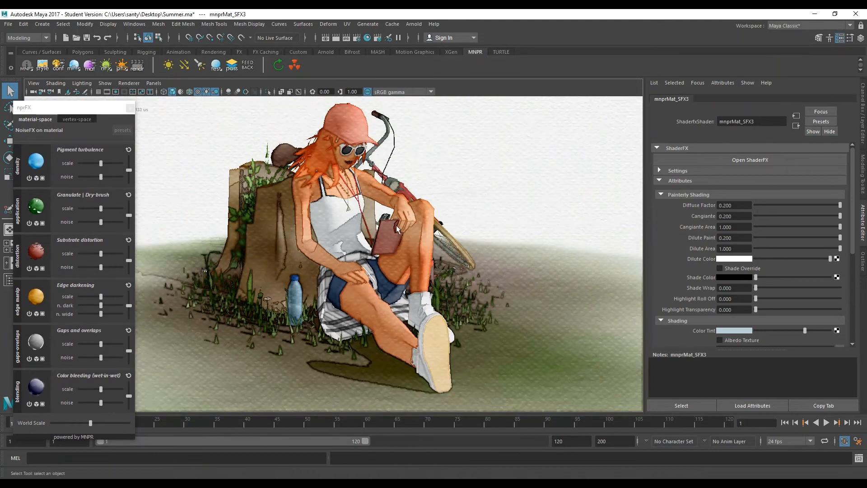
# Make the lights visible in the viewport and select the directional light
pyautogui.click(105, 83)
pyautogui.click(129, 194)
pyautogui.scroll(-5, 572, 203)
pyautogui.click(536, 194)
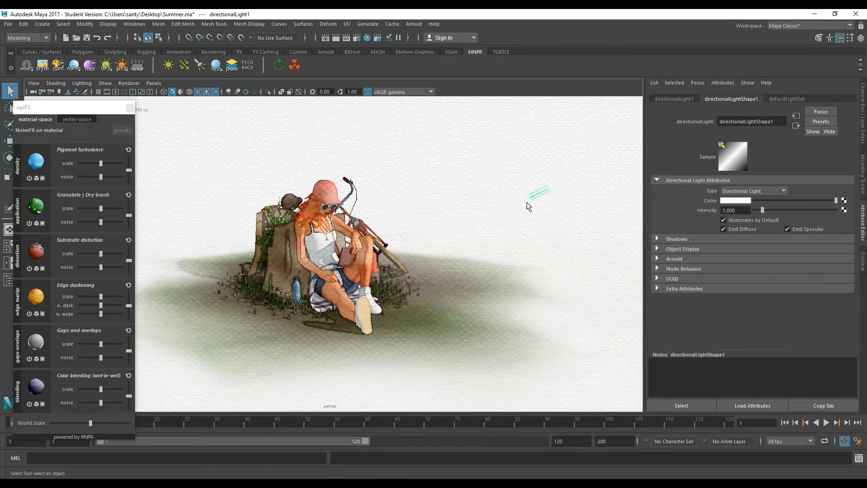
# Set the directional light's depth map shadow resolution to 4096
pyautogui.scroll(5, 514, 207)
pyautogui.click(657, 239)
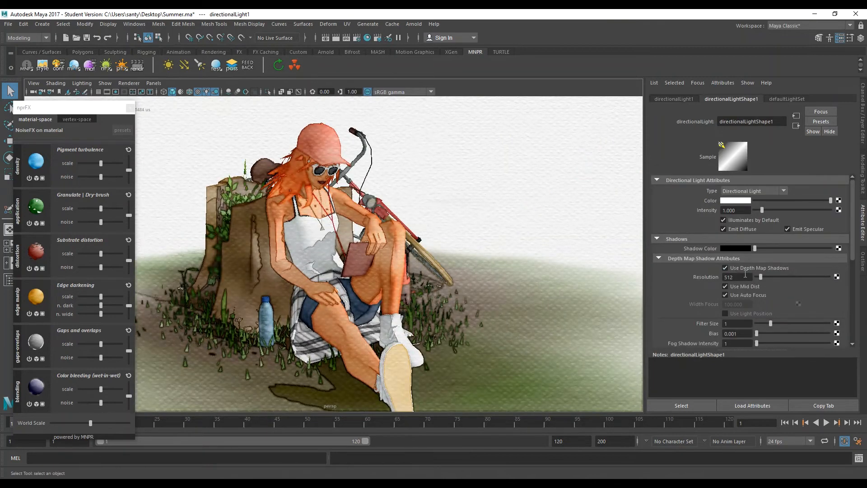
pyautogui.click(741, 278)
pyautogui.write('4096')
pyautogui.press('Return')
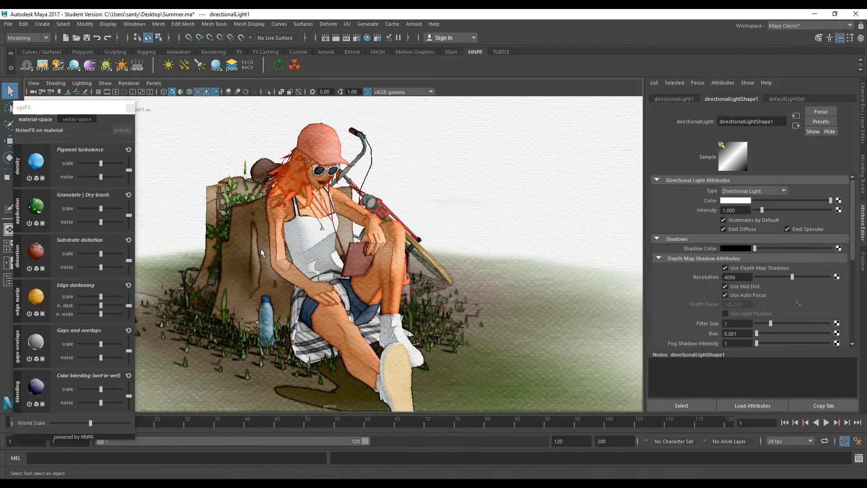
# Try a depth map shadow resolution of 1024 while viewing the torso up close
pyautogui.scroll(7, 279, 242)
pyautogui.moveTo(282, 242)
pyautogui.keyDown('alt'); pyautogui.mouseDown()
pyautogui.moveTo(267, 253)
pyautogui.moveTo(280, 255)
pyautogui.mouseUp(); pyautogui.keyUp('alt')
pyautogui.doubleClick(739, 278)
pyautogui.write('1024')
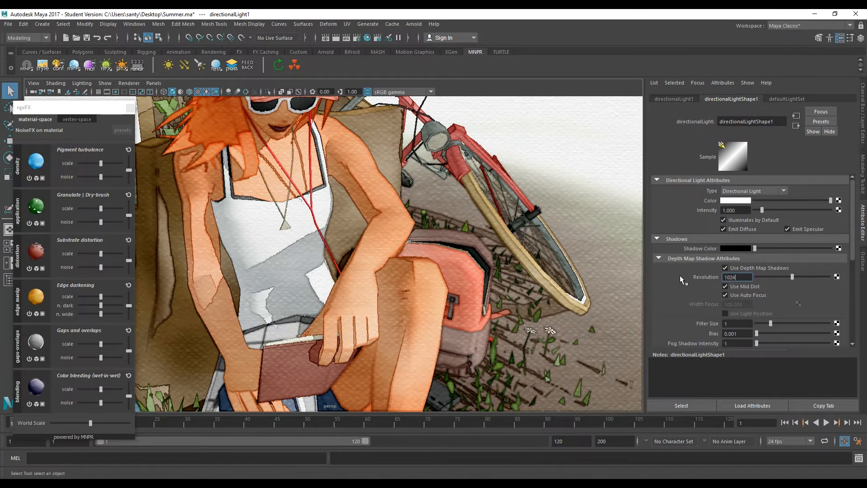
pyautogui.press('Return')
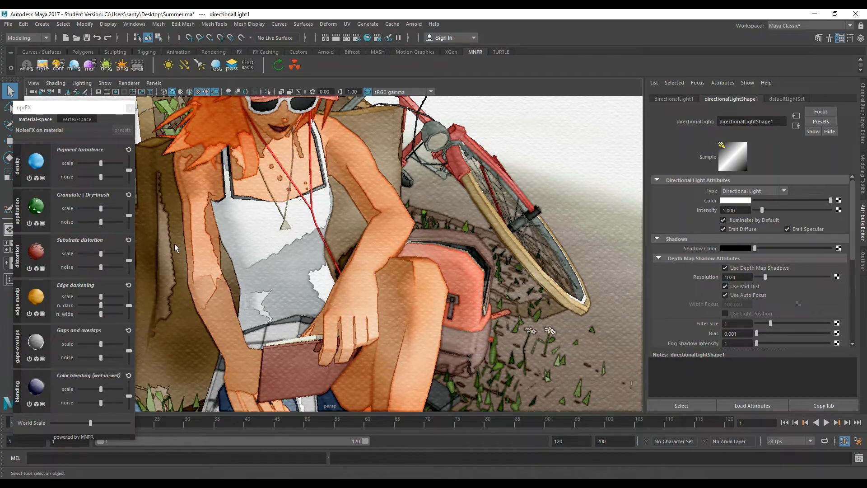
# Return the light's depth map shadow resolution to 4096
pyautogui.click(743, 277)
pyautogui.moveTo(744, 278); pyautogui.dragTo(680, 277)
pyautogui.write('4096')
pyautogui.press('Return')
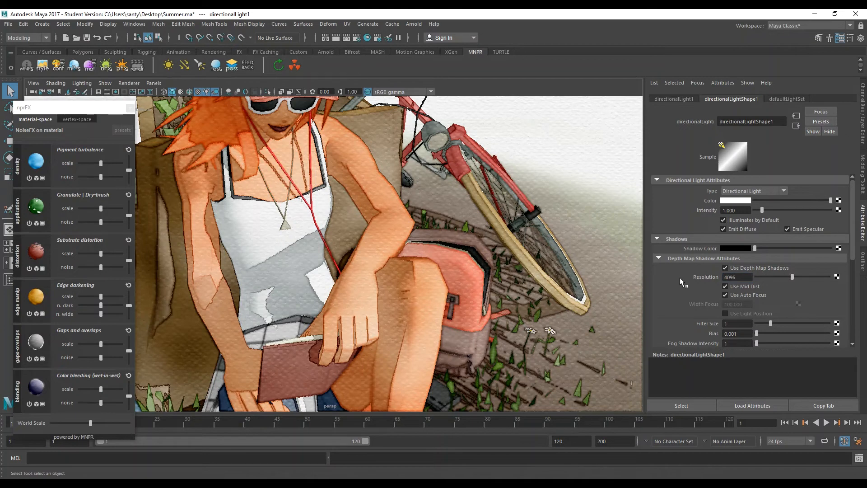
pyautogui.scroll(-1, 460, 292)
pyautogui.scroll(1, 460, 293)
pyautogui.moveTo(793, 278)
pyautogui.mouseDown()
pyautogui.moveTo(831, 280)
pyautogui.moveTo(791, 280)
pyautogui.mouseUp()
pyautogui.write('4096')
pyautogui.press('Return')
# Disable Use Auto Focus for the light's depth map shadows and check the shadows across the scene
pyautogui.keyDown('alt'); pyautogui.moveTo(416, 296); pyautogui.dragTo(429, 284, button='middle'); pyautogui.keyUp('alt')
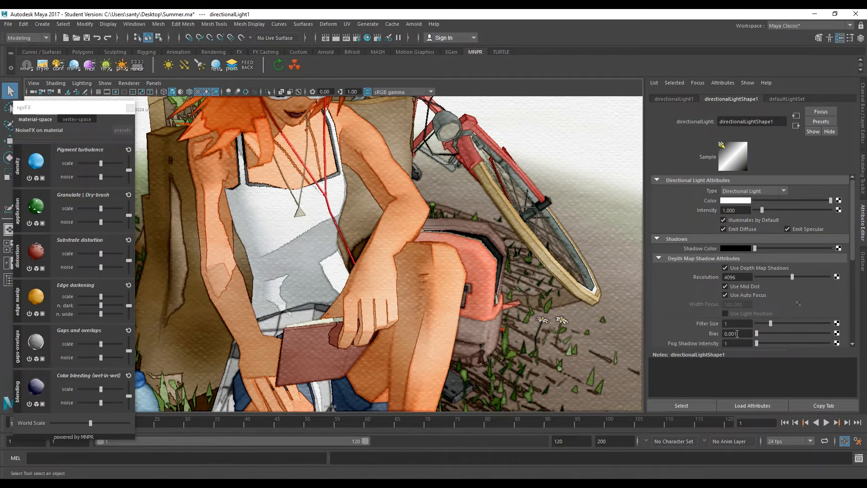
pyautogui.click(752, 294)
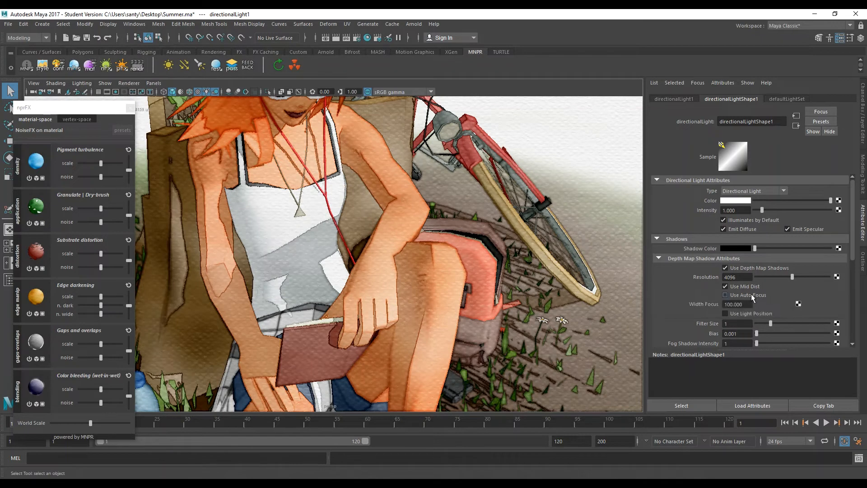
pyautogui.scroll(-5, 394, 274)
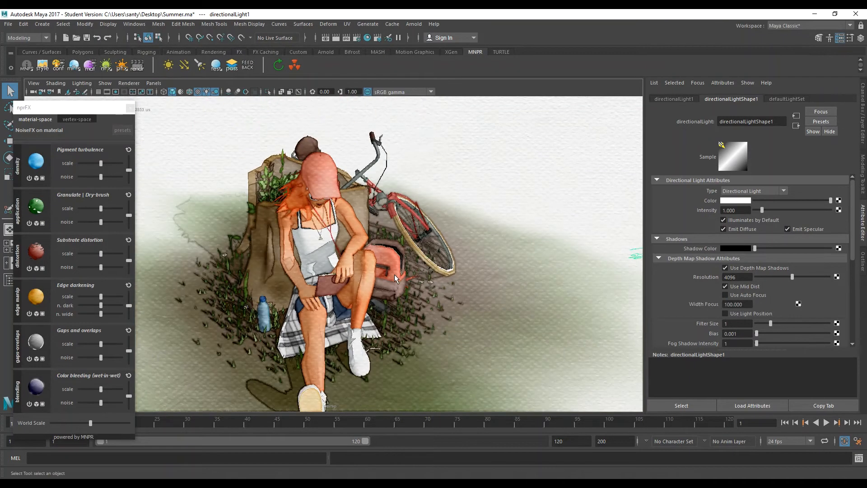
pyautogui.keyDown('alt'); pyautogui.moveTo(395, 274); pyautogui.dragTo(314, 272); pyautogui.keyUp('alt')
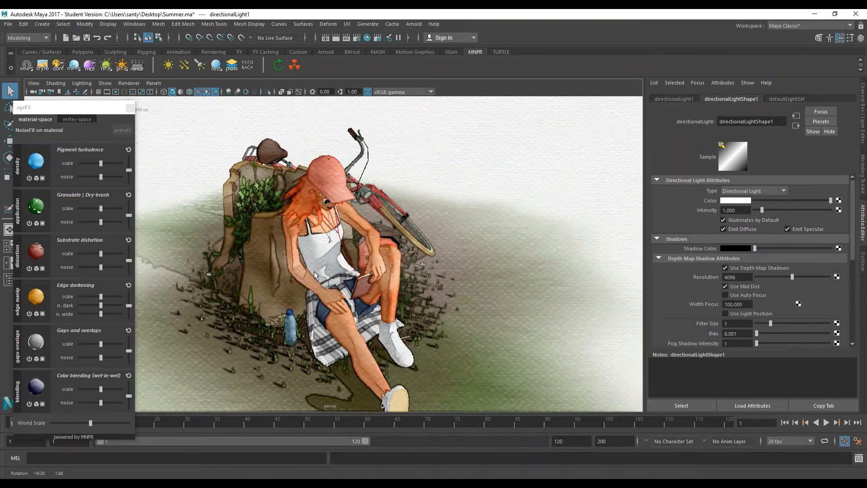
pyautogui.scroll(-3, 312, 270)
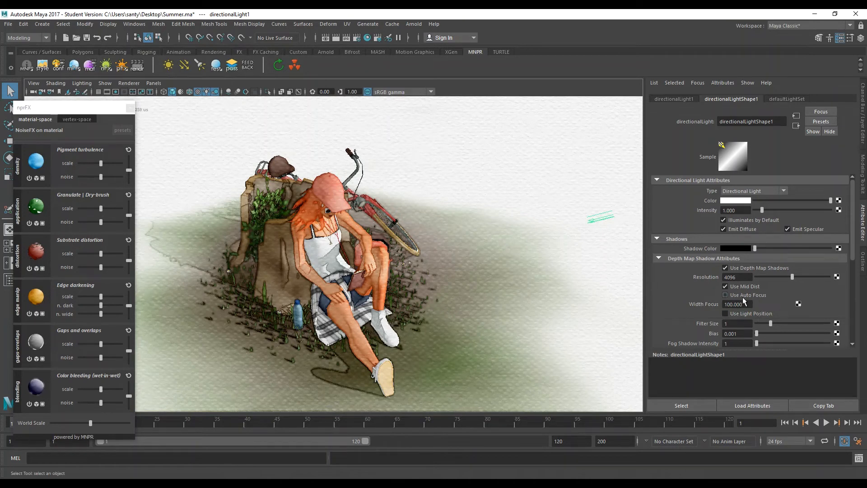
# Select the ground plane and examine its extent relative to the figure
pyautogui.click(443, 224)
pyautogui.scroll(-6, 445, 225)
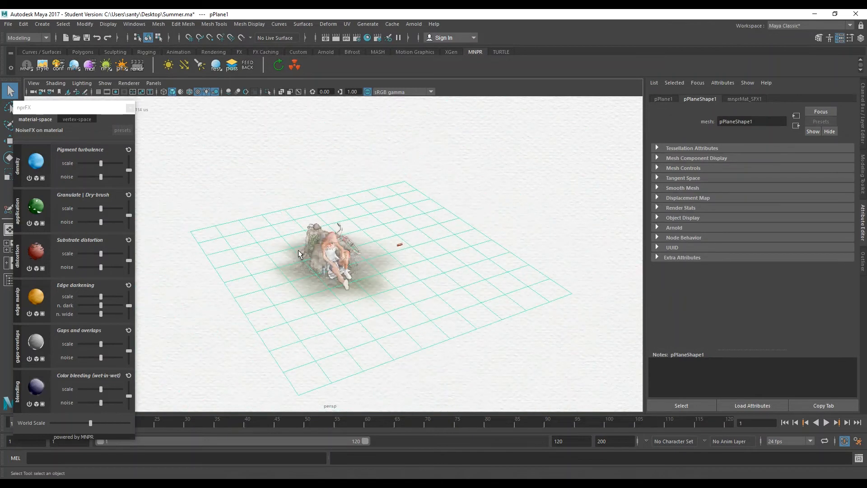
pyautogui.scroll(3, 341, 312)
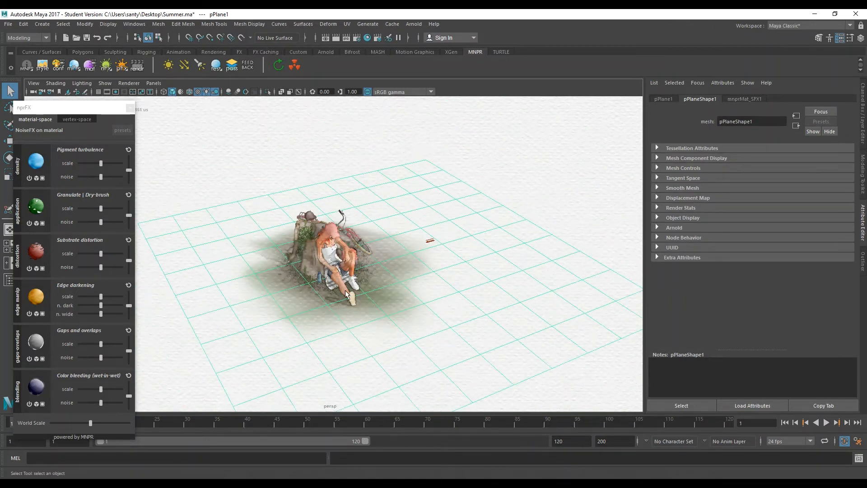
pyautogui.scroll(4, 333, 263)
pyautogui.scroll(3, 314, 289)
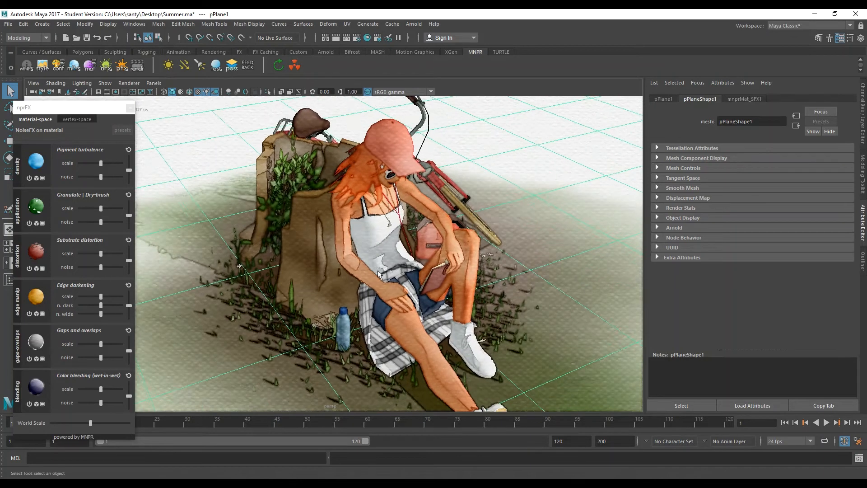
pyautogui.scroll(-4, 375, 300)
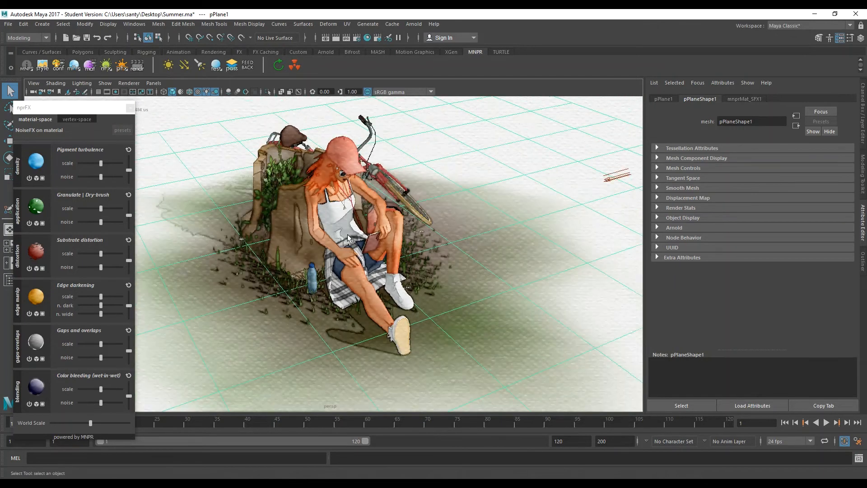
# Select the directional light and gradually reduce its shadow Width Focus to 36.6
pyautogui.click(615, 181)
pyautogui.keyDown('ctrl'); pyautogui.moveTo(743, 305); pyautogui.dragTo(584, 306); pyautogui.keyUp('ctrl')
pyautogui.keyDown('ctrl'); pyautogui.moveTo(145, 288); pyautogui.dragTo(142, 288); pyautogui.keyUp('ctrl')
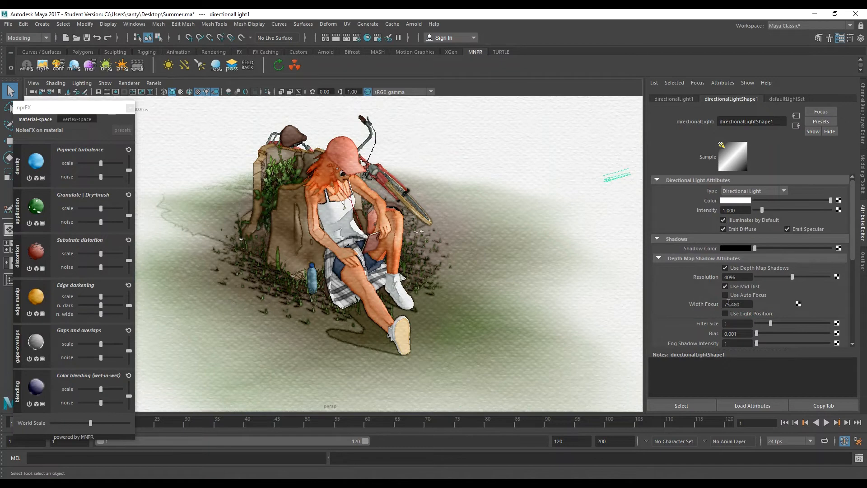
pyautogui.keyDown('ctrl'); pyautogui.moveTo(732, 311); pyautogui.dragTo(597, 304); pyautogui.keyUp('ctrl')
pyautogui.keyDown('ctrl'); pyautogui.moveTo(341, 299); pyautogui.dragTo(338, 300); pyautogui.keyUp('ctrl')
pyautogui.keyDown('ctrl'); pyautogui.moveTo(631, 307); pyautogui.dragTo(450, 309); pyautogui.keyUp('ctrl')
pyautogui.keyDown('ctrl'); pyautogui.moveTo(506, 313); pyautogui.dragTo(322, 326); pyautogui.keyUp('ctrl')
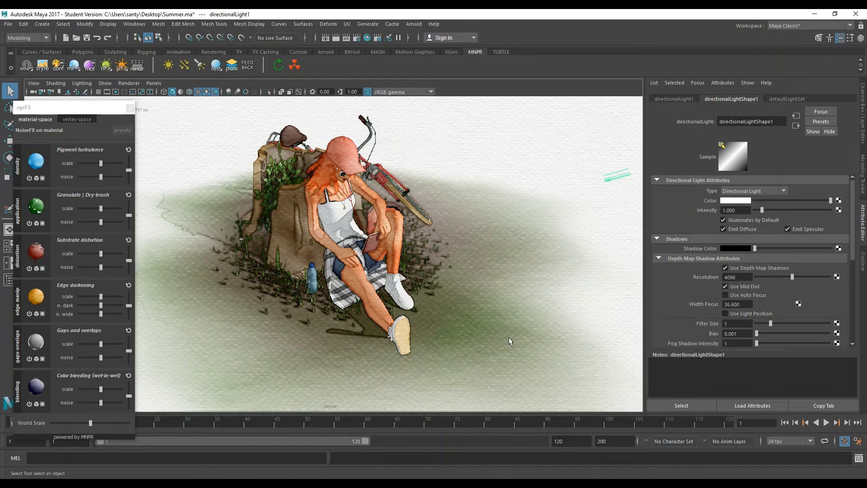
# Set the directional light's shadow Width Focus to 45 and inspect the shadows up close
pyautogui.keyDown('ctrl'); pyautogui.moveTo(736, 306); pyautogui.dragTo(866, 309); pyautogui.keyUp('ctrl')
pyautogui.keyDown('ctrl'); pyautogui.moveTo(748, 304); pyautogui.dragTo(699, 306); pyautogui.keyUp('ctrl')
pyautogui.write('45')
pyautogui.press('Return')
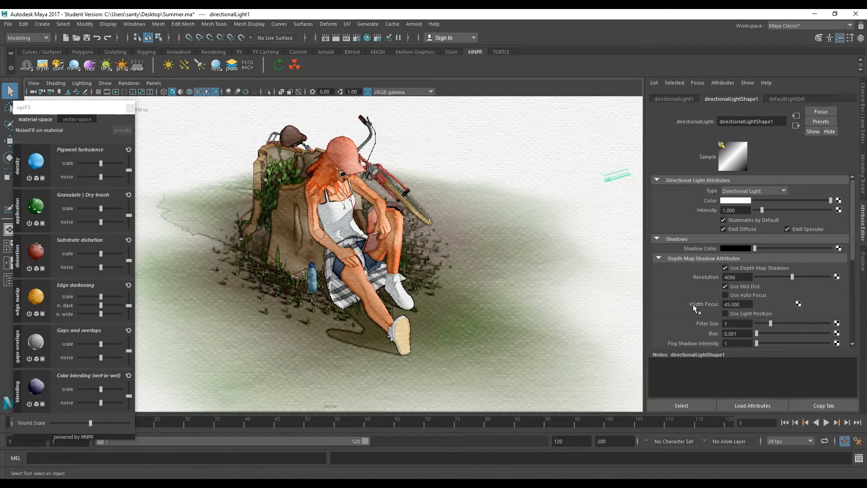
pyautogui.click(476, 132)
pyautogui.scroll(4, 377, 261)
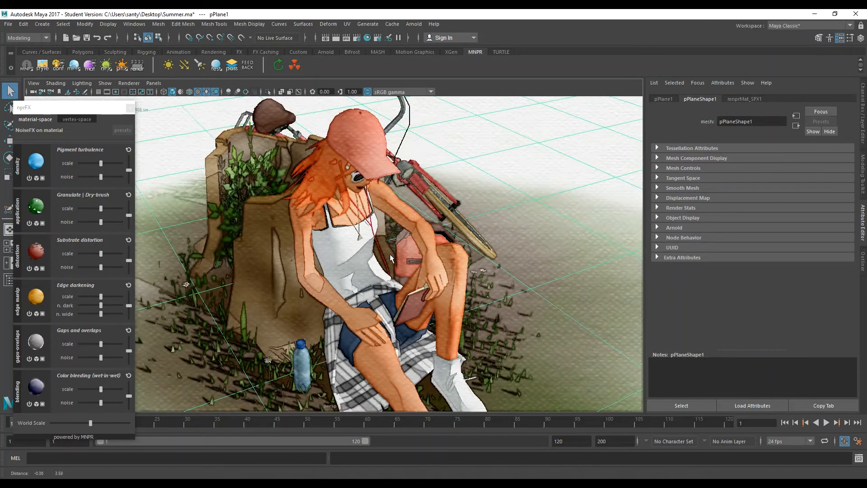
# Check the shadows on the figure's white top up close and select the directional light
pyautogui.scroll(3, 389, 254)
pyautogui.keyDown('alt'); pyautogui.moveTo(386, 253); pyautogui.dragTo(324, 256); pyautogui.keyUp('alt')
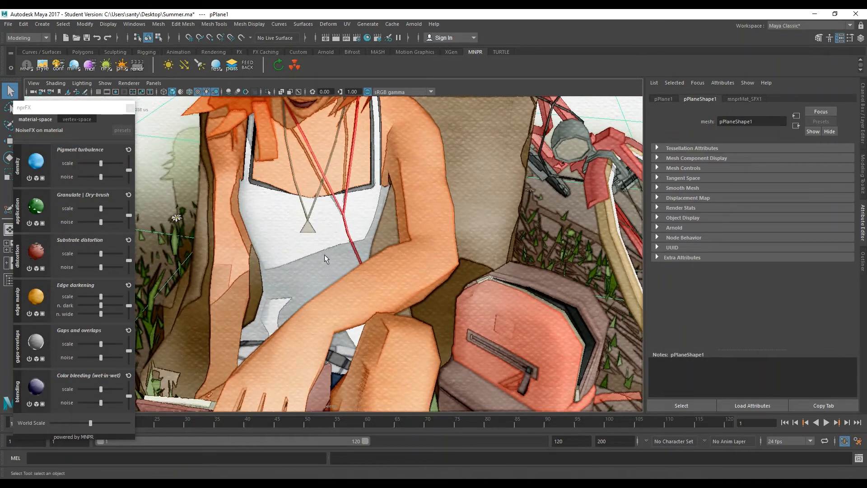
pyautogui.scroll(-5, 338, 248)
pyautogui.scroll(-4, 308, 261)
pyautogui.scroll(2, 508, 229)
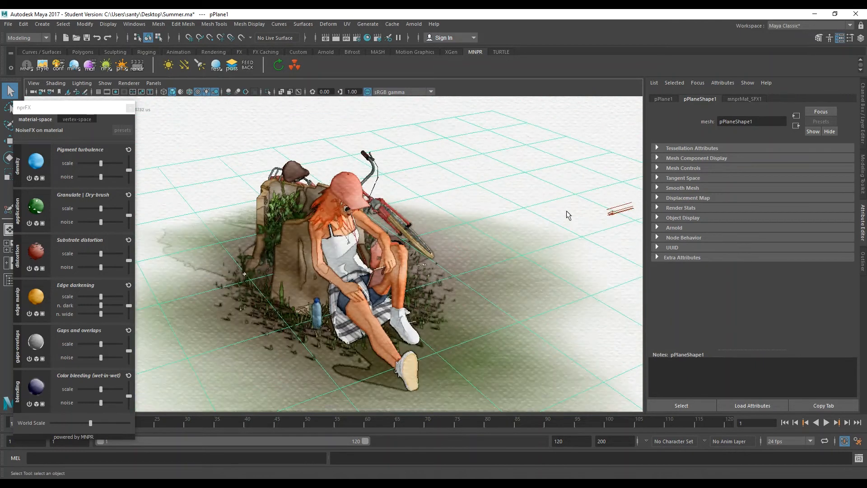
pyautogui.click(633, 206)
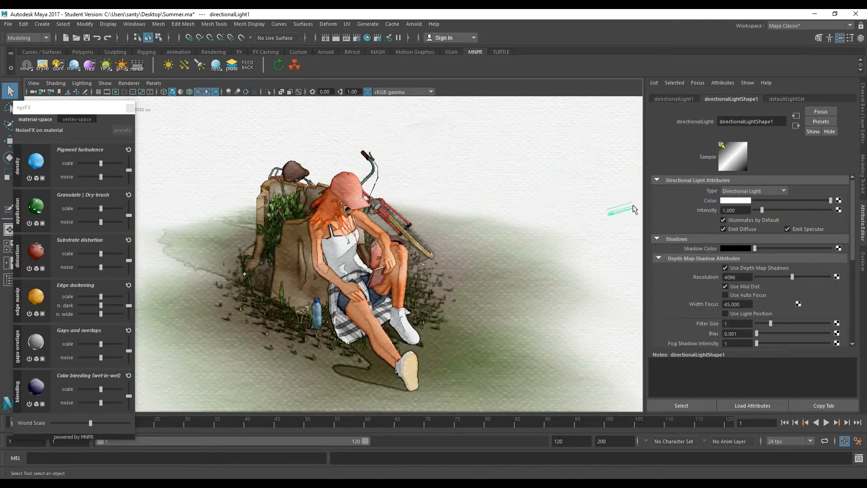
# Try a light orange Shadow Color for the directional light (H 8.582, S 0.824, V 1.000) and inspect the figure
pyautogui.click(737, 248)
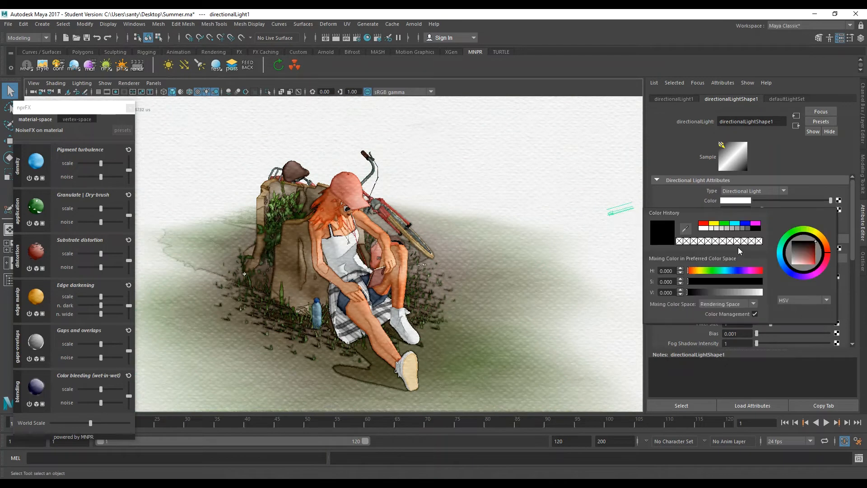
pyautogui.click(825, 243)
pyautogui.moveTo(804, 261)
pyautogui.mouseDown()
pyautogui.moveTo(796, 275)
pyautogui.moveTo(799, 258)
pyautogui.moveTo(791, 264)
pyautogui.moveTo(804, 256)
pyautogui.moveTo(796, 256)
pyautogui.moveTo(821, 254)
pyautogui.moveTo(800, 266)
pyautogui.moveTo(821, 271)
pyautogui.moveTo(798, 268)
pyautogui.moveTo(811, 270)
pyautogui.mouseUp()
pyautogui.click(828, 249)
pyautogui.scroll(7, 436, 246)
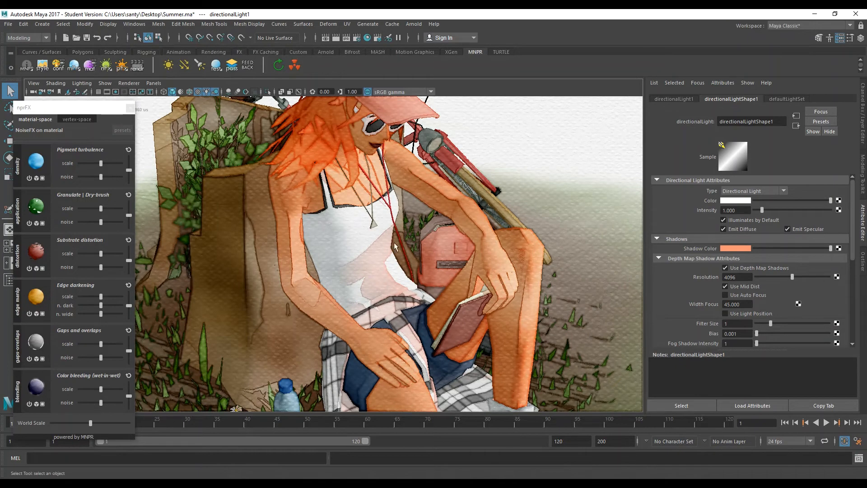
pyautogui.keyDown('alt'); pyautogui.moveTo(420, 293); pyautogui.dragTo(353, 266); pyautogui.keyUp('alt')
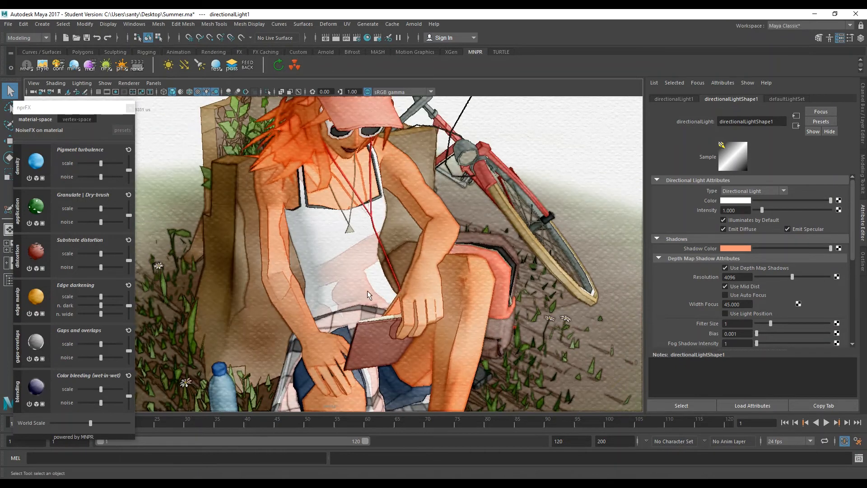
# Try a pale blue Shadow Color for the directional light, with H 213.18, S 0.373 and V 1.000
pyautogui.click(737, 249)
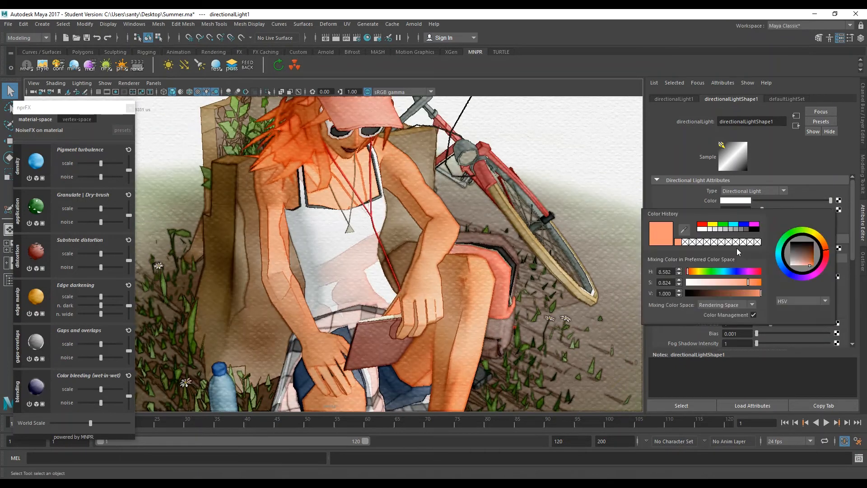
pyautogui.click(783, 271)
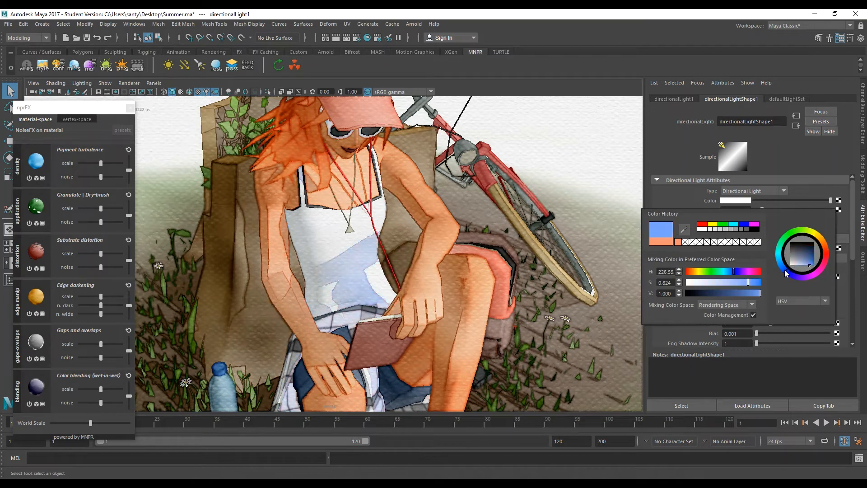
pyautogui.moveTo(781, 268); pyautogui.dragTo(780, 268)
pyautogui.moveTo(809, 269); pyautogui.dragTo(800, 271)
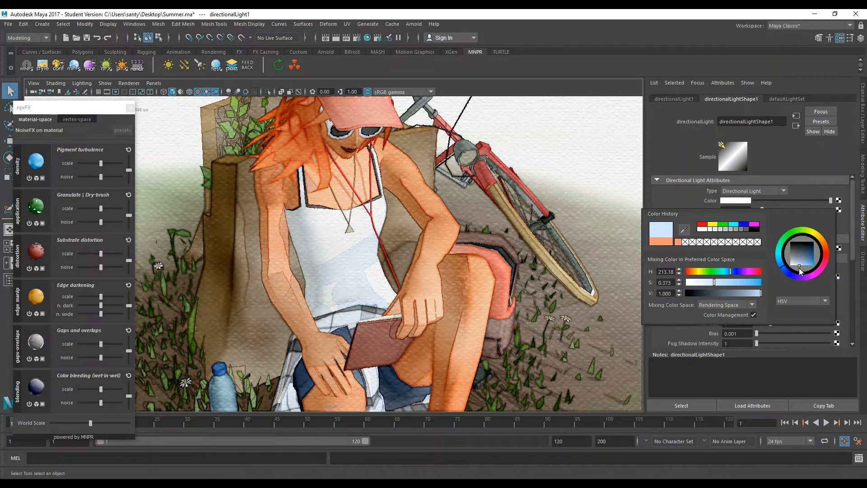
# Try a cream Shadow Color with H 38.148 and S 0.373 and check how it affects the figure and stump
pyautogui.click(823, 243)
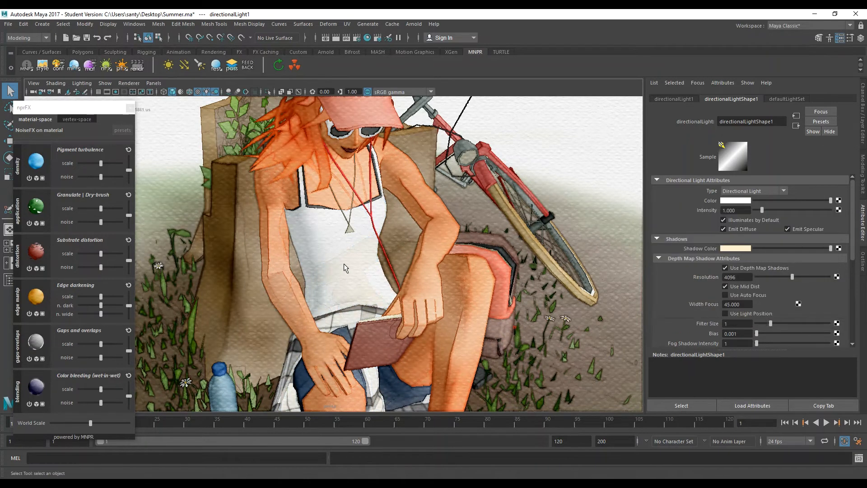
pyautogui.scroll(-3, 365, 279)
pyautogui.keyDown('alt'); pyautogui.moveTo(323, 293); pyautogui.dragTo(352, 293); pyautogui.keyUp('alt')
pyautogui.scroll(-4, 353, 294)
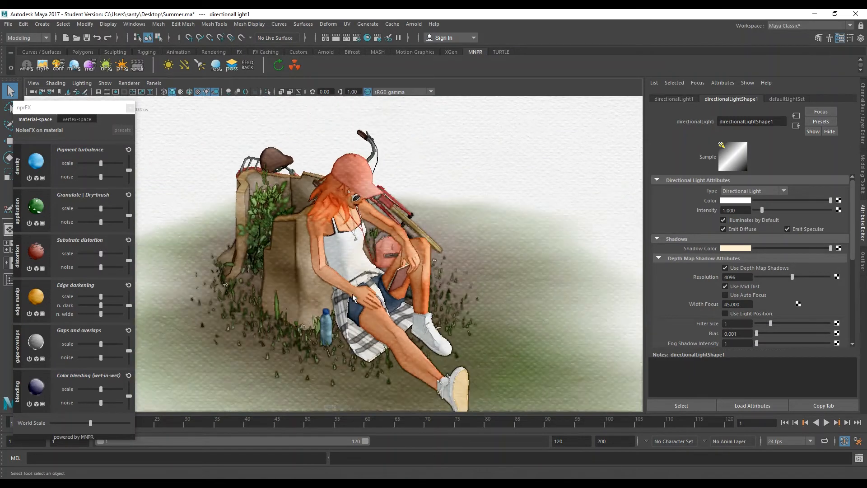
pyautogui.scroll(5, 353, 294)
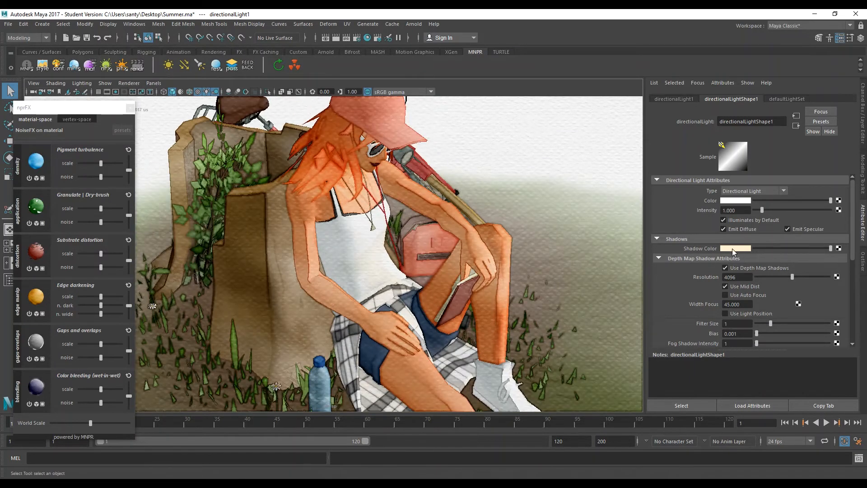
# Set the directional light's Shadow Color to a deep orange with H 16.882, S 1.000 and V 0.710
pyautogui.click(731, 250)
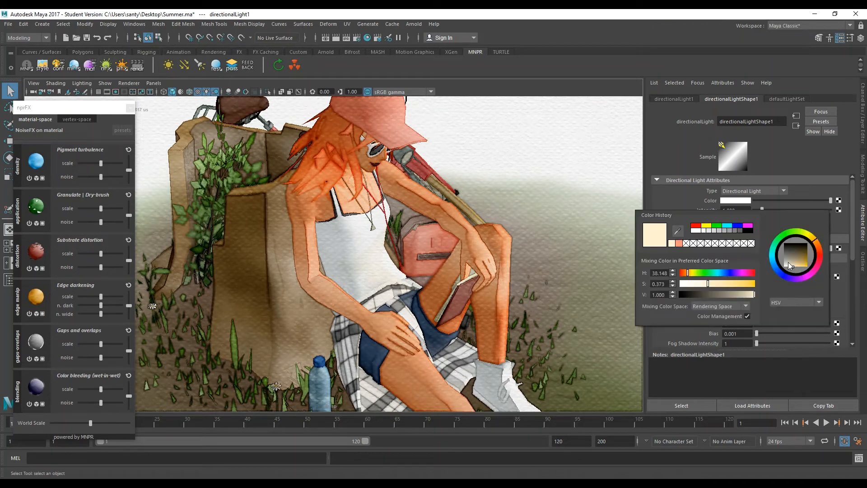
pyautogui.moveTo(790, 260)
pyautogui.mouseDown()
pyautogui.moveTo(788, 267)
pyautogui.moveTo(802, 255)
pyautogui.moveTo(811, 267)
pyautogui.mouseUp()
pyautogui.keyDown('alt'); pyautogui.moveTo(520, 253); pyautogui.dragTo(423, 314, button='right'); pyautogui.keyUp('alt')
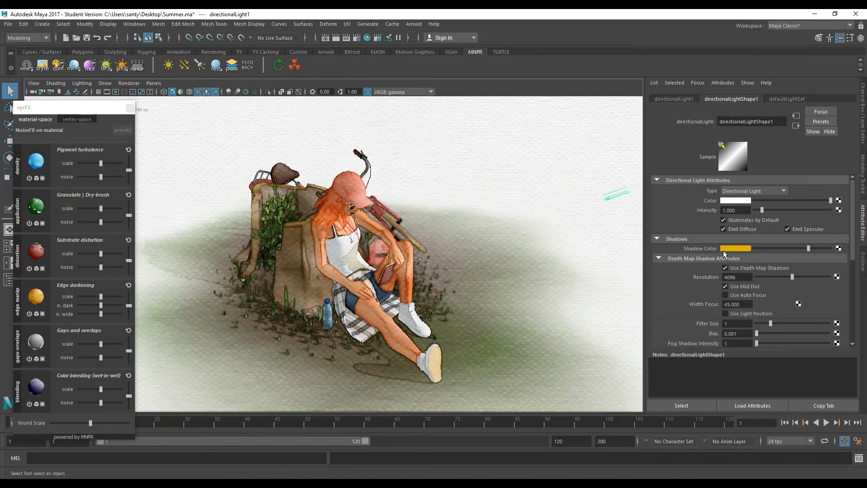
pyautogui.click(745, 248)
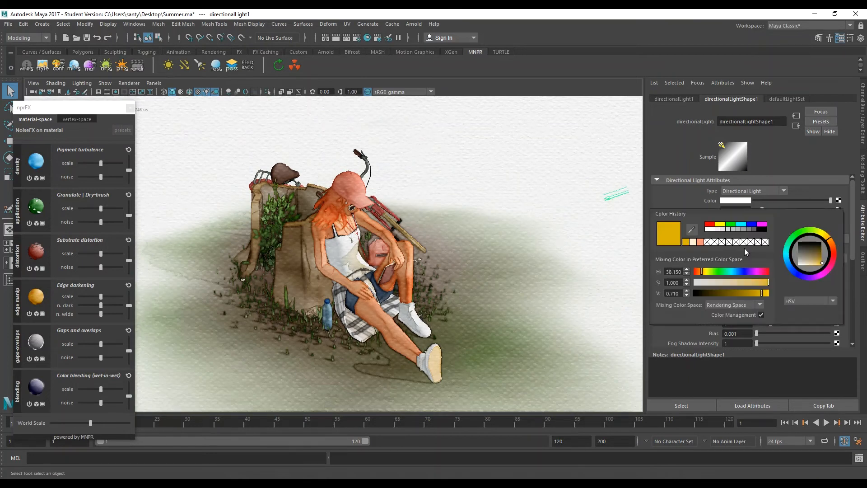
pyautogui.moveTo(836, 240); pyautogui.dragTo(836, 246)
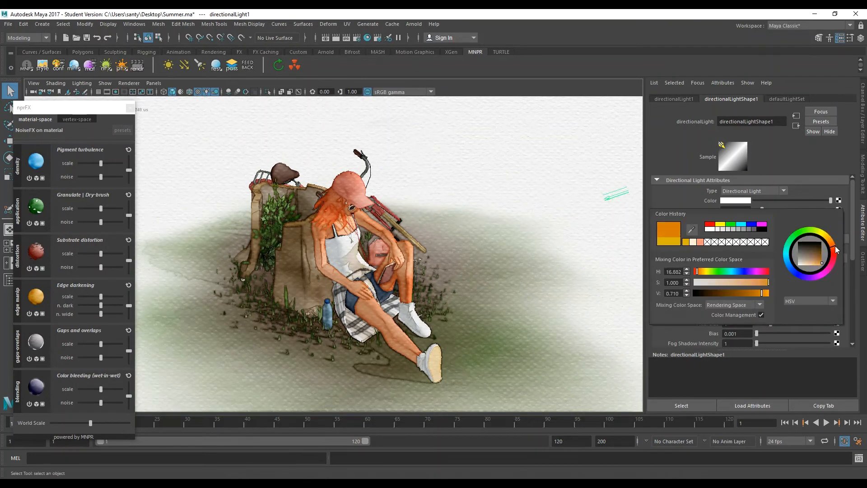
pyautogui.keyDown('alt'); pyautogui.moveTo(475, 276); pyautogui.dragTo(415, 283, button='right'); pyautogui.keyUp('alt')
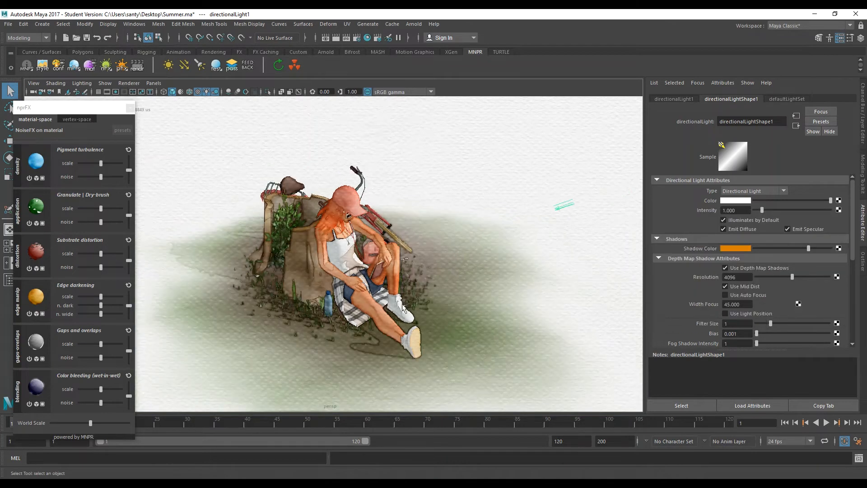
# Examine the orange-tinted shadows on the figure and surrounding props from several angles and distances
pyautogui.scroll(2, 392, 352)
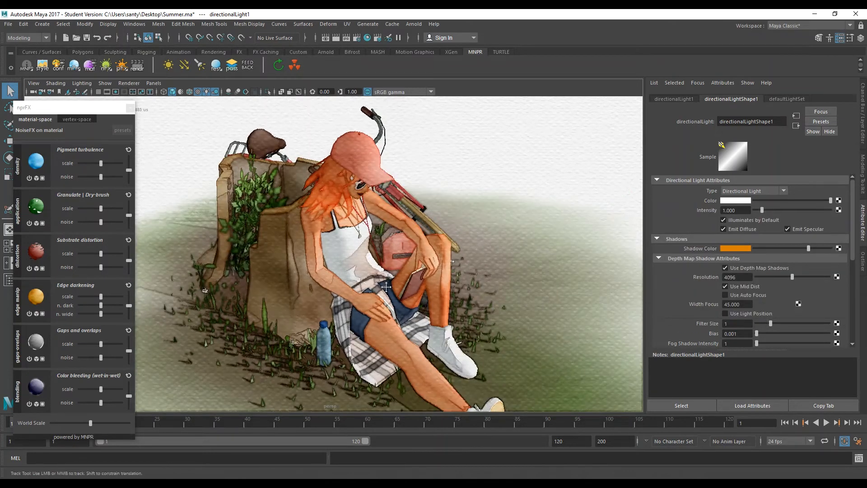
pyautogui.scroll(4, 390, 351)
pyautogui.keyDown('alt'); pyautogui.moveTo(399, 280); pyautogui.dragTo(398, 346, button='middle'); pyautogui.keyUp('alt')
pyautogui.keyDown('alt'); pyautogui.moveTo(398, 345); pyautogui.dragTo(353, 306); pyautogui.keyUp('alt')
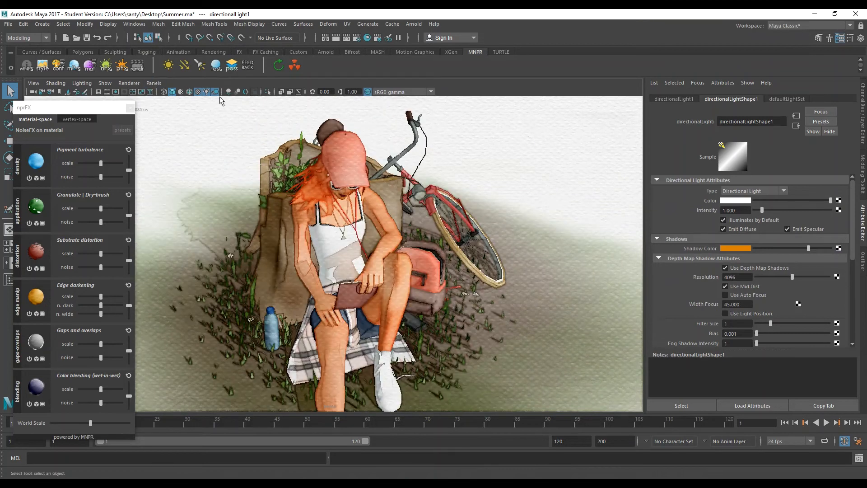
pyautogui.scroll(4, 375, 253)
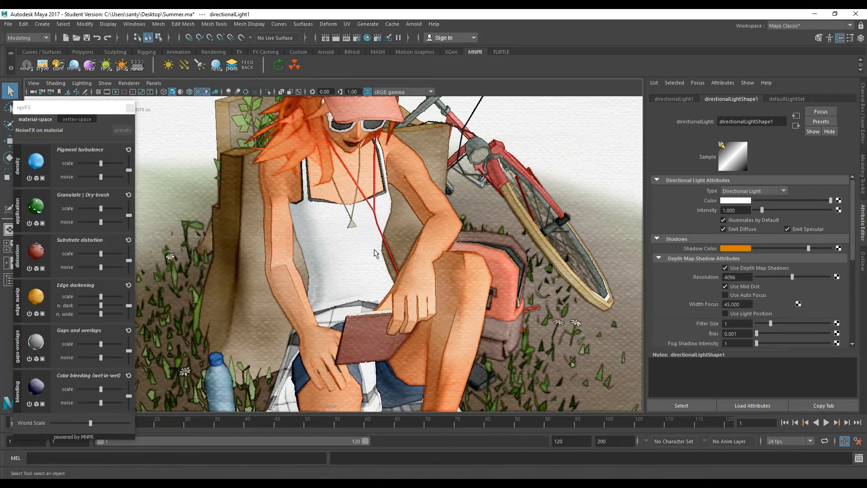
pyautogui.scroll(-4, 339, 200)
pyautogui.moveTo(438, 236)
pyautogui.keyDown('alt'); pyautogui.mouseDown()
pyautogui.moveTo(392, 235)
pyautogui.moveTo(425, 230)
pyautogui.mouseUp(); pyautogui.keyUp('alt')
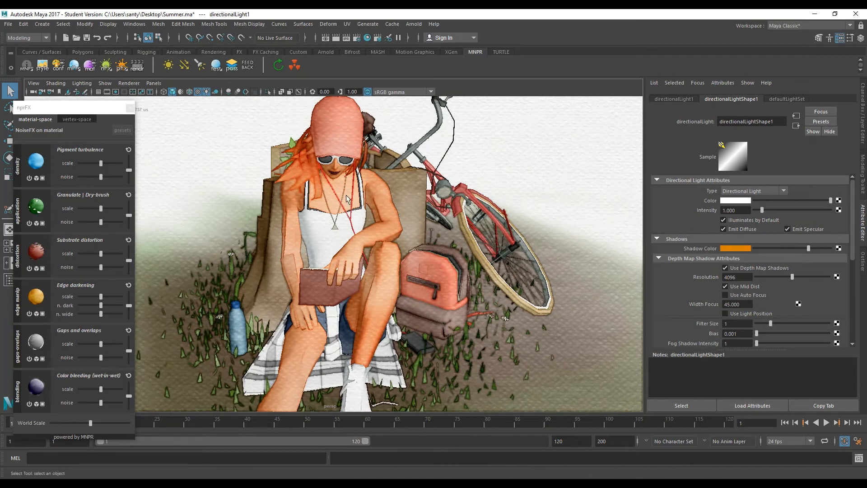
pyautogui.moveTo(354, 199)
pyautogui.keyDown('alt'); pyautogui.mouseDown()
pyautogui.moveTo(375, 196)
pyautogui.moveTo(355, 198)
pyautogui.mouseUp(); pyautogui.keyUp('alt')
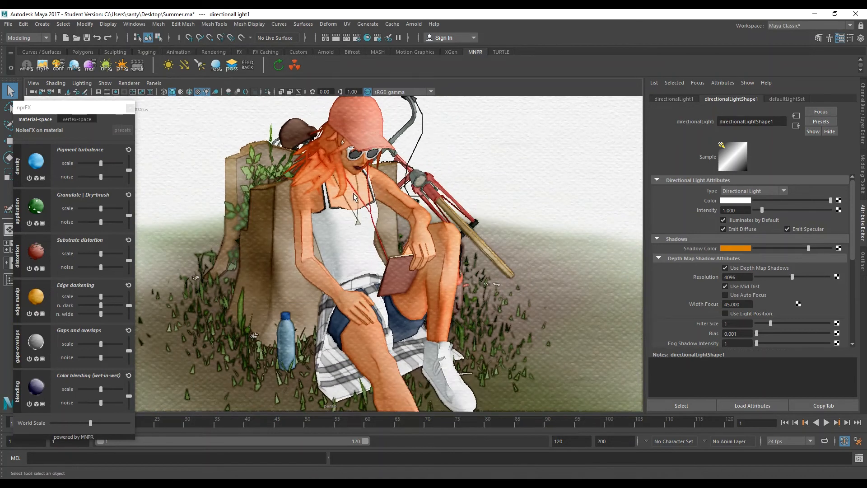
# Show the mnprMat_SFX material of the palette mesh and adjust its Cangiante, trying 0.5 before settling on 0.335
pyautogui.click(363, 189)
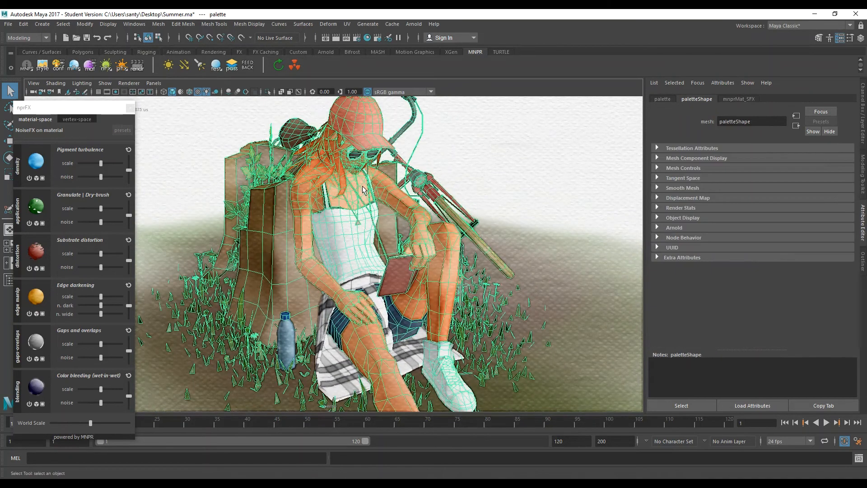
pyautogui.click(89, 68)
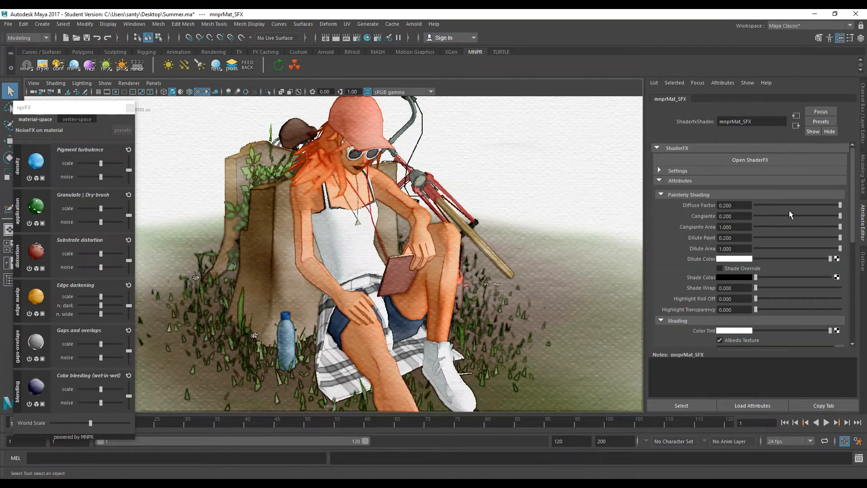
pyautogui.click(743, 216)
pyautogui.write('0.5')
pyautogui.press('Return')
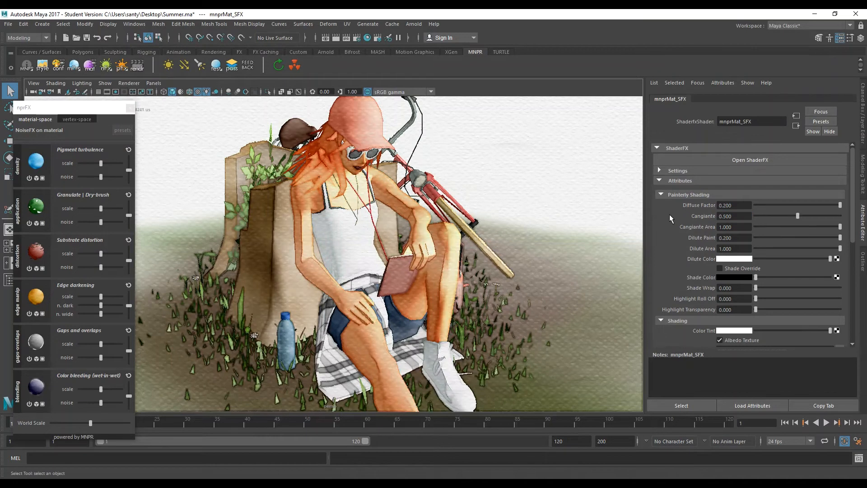
pyautogui.moveTo(795, 217)
pyautogui.mouseDown()
pyautogui.moveTo(775, 220)
pyautogui.moveTo(799, 220)
pyautogui.moveTo(786, 219)
pyautogui.mouseUp()
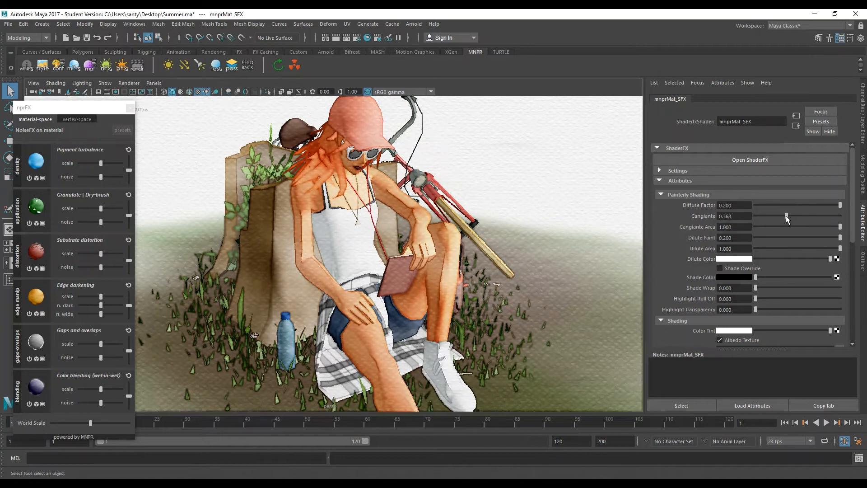
pyautogui.moveTo(787, 219); pyautogui.dragTo(784, 219)
# Examine the material's painterly shading on the figure, bicycle and stump from several angles
pyautogui.scroll(-3, 443, 216)
pyautogui.keyDown('alt'); pyautogui.moveTo(444, 202); pyautogui.dragTo(358, 197); pyautogui.keyUp('alt')
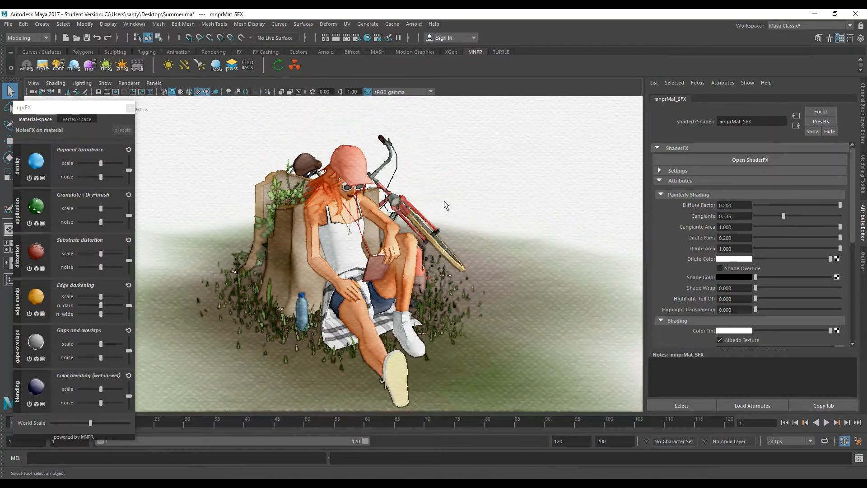
pyautogui.keyDown('alt'); pyautogui.moveTo(404, 233); pyautogui.dragTo(340, 230); pyautogui.keyUp('alt')
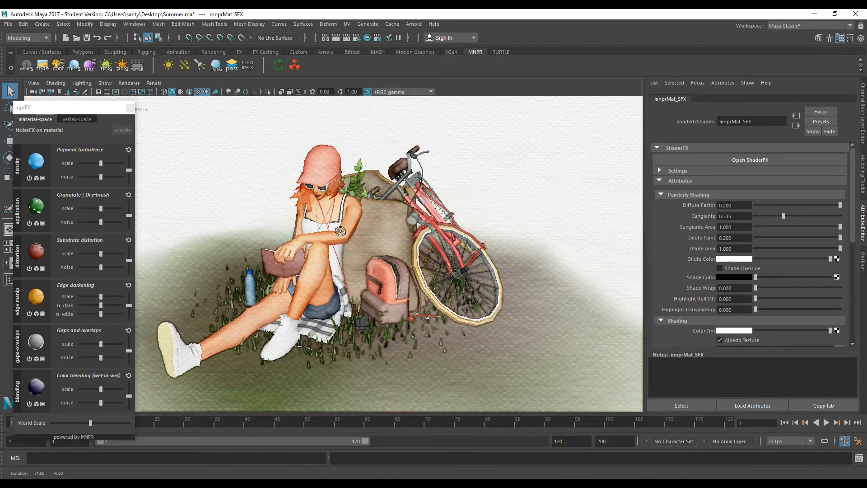
pyautogui.keyDown('alt'); pyautogui.moveTo(285, 204); pyautogui.dragTo(400, 264); pyautogui.keyUp('alt')
pyautogui.scroll(2, 398, 265)
pyautogui.keyDown('alt'); pyautogui.moveTo(345, 269); pyautogui.dragTo(387, 238); pyautogui.keyUp('alt')
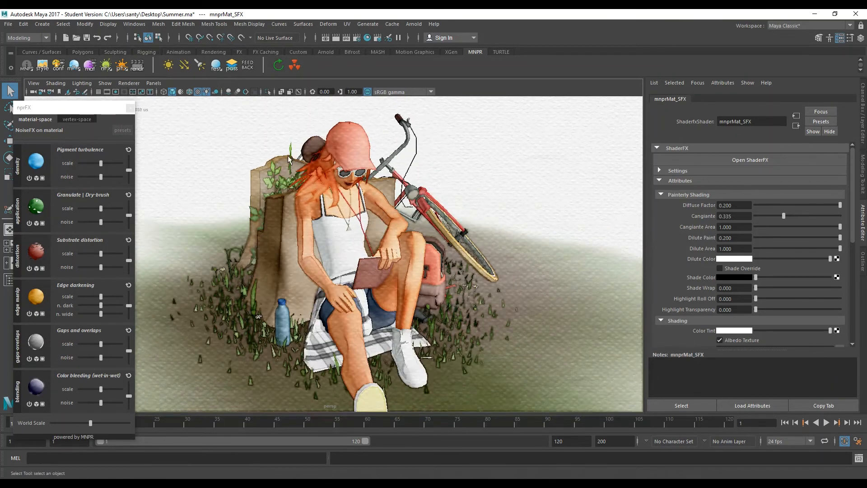
pyautogui.scroll(-3, 387, 237)
pyautogui.scroll(4, 392, 230)
pyautogui.scroll(5, 392, 231)
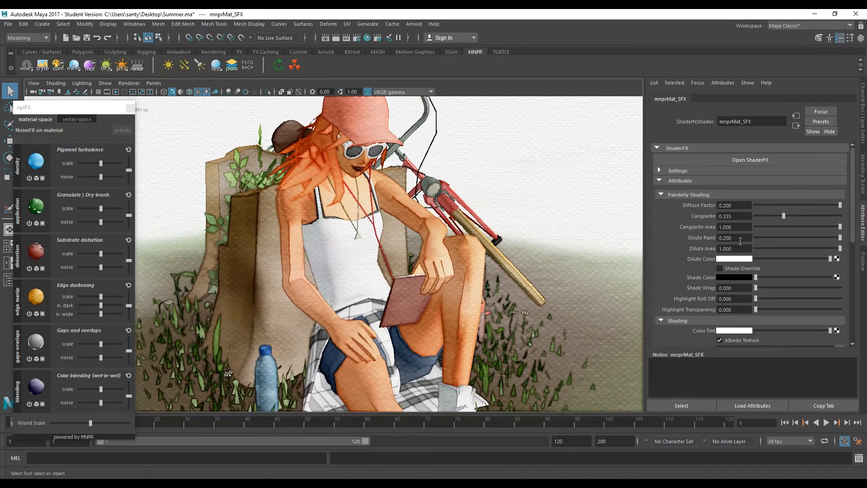
# Try the material with Diffuse Factor and Cangiante at 0 and reduced Dilute Paint, and undo the Cangiante and Dilute Paint changes
pyautogui.moveTo(814, 236)
pyautogui.mouseDown()
pyautogui.moveTo(754, 238)
pyautogui.moveTo(863, 245)
pyautogui.moveTo(716, 246)
pyautogui.moveTo(863, 246)
pyautogui.moveTo(797, 245)
pyautogui.mouseUp()
pyautogui.scroll(-3, 476, 289)
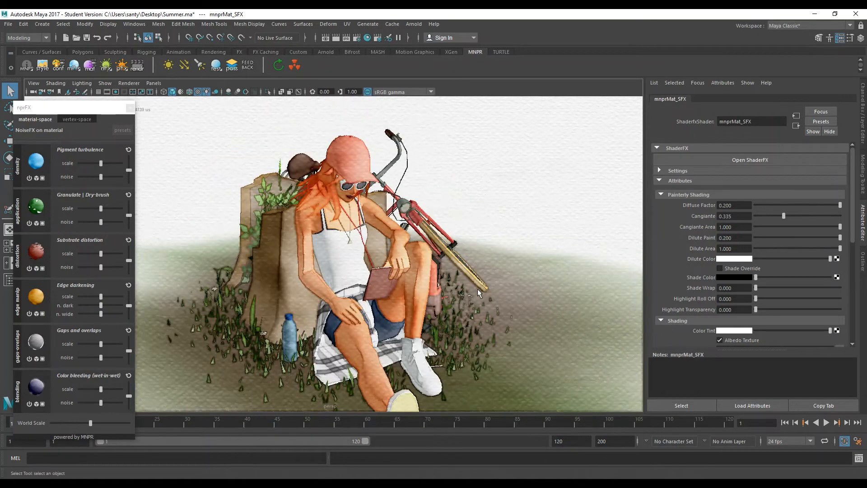
pyautogui.moveTo(796, 204); pyautogui.dragTo(706, 208)
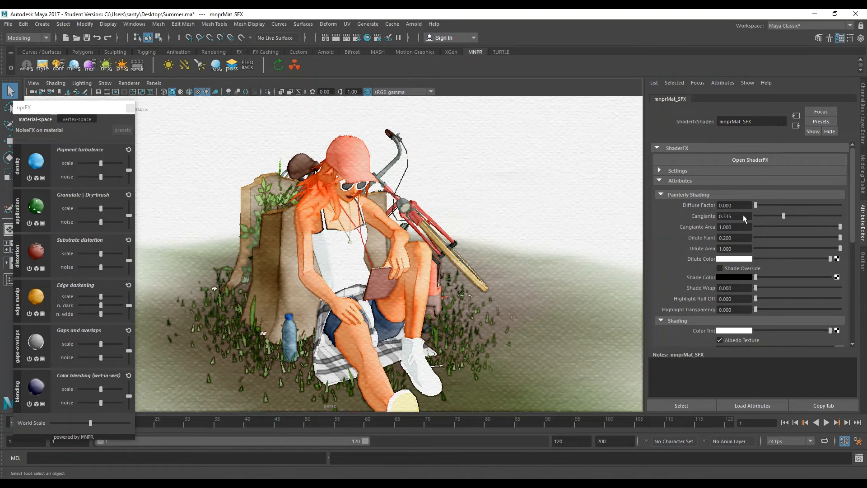
pyautogui.moveTo(764, 215); pyautogui.dragTo(723, 217)
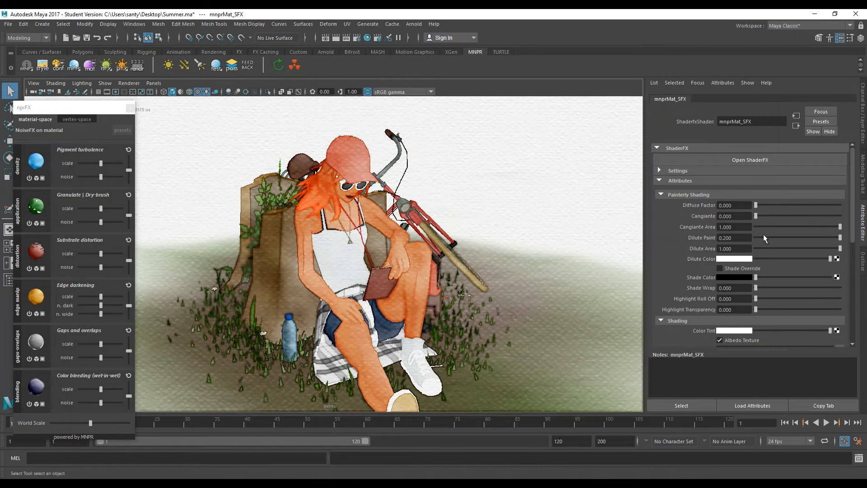
pyautogui.moveTo(766, 237); pyautogui.dragTo(723, 238)
pyautogui.hotkey('ctrl', 'z')
pyautogui.hotkey('ctrl', 'z')
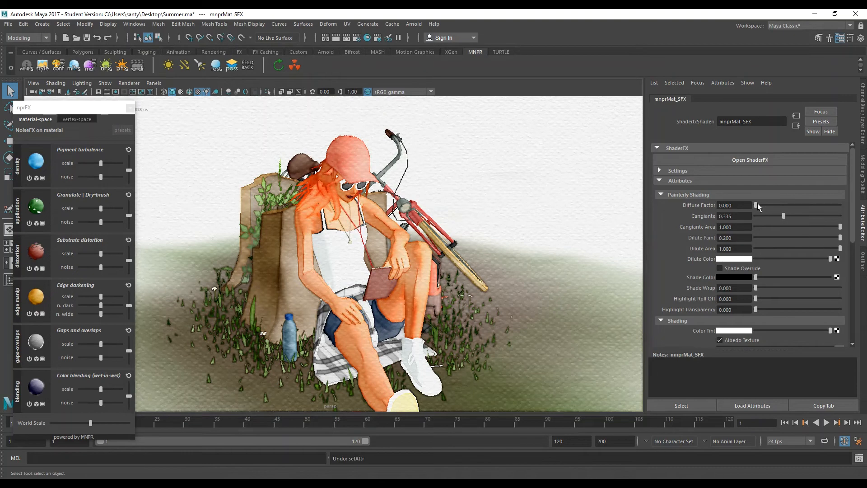
# Set the material's Diffuse Factor to 0.129
pyautogui.moveTo(778, 202); pyautogui.dragTo(808, 204)
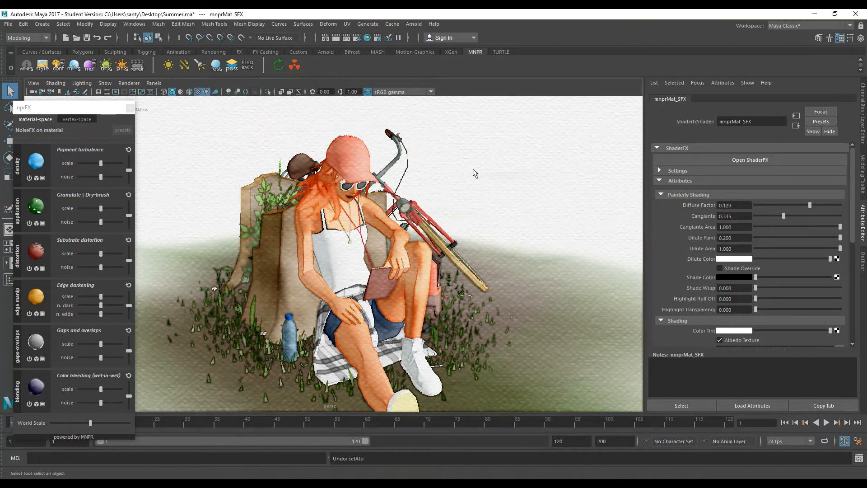
# Show shadows in the viewport and set the material's Diffuse Factor to 0.2, after trying it at 0
pyautogui.click(215, 91)
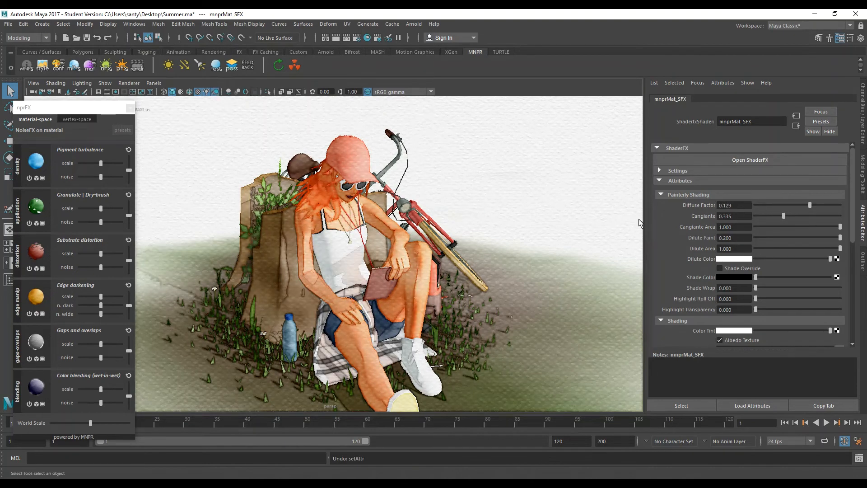
pyautogui.moveTo(808, 205)
pyautogui.mouseDown()
pyautogui.moveTo(779, 203)
pyautogui.moveTo(836, 203)
pyautogui.moveTo(753, 203)
pyautogui.moveTo(849, 208)
pyautogui.moveTo(754, 206)
pyautogui.mouseUp()
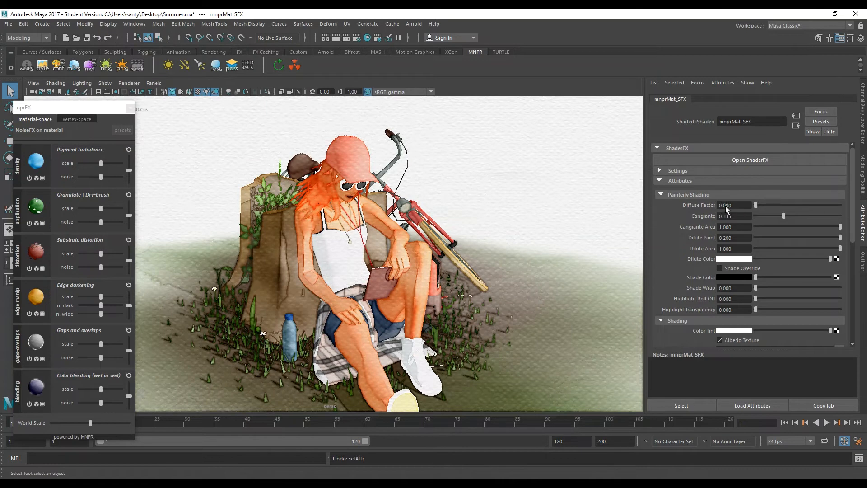
pyautogui.moveTo(755, 204)
pyautogui.mouseDown()
pyautogui.moveTo(802, 204)
pyautogui.moveTo(655, 210)
pyautogui.mouseUp()
pyautogui.write('0.2')
pyautogui.press('Return')
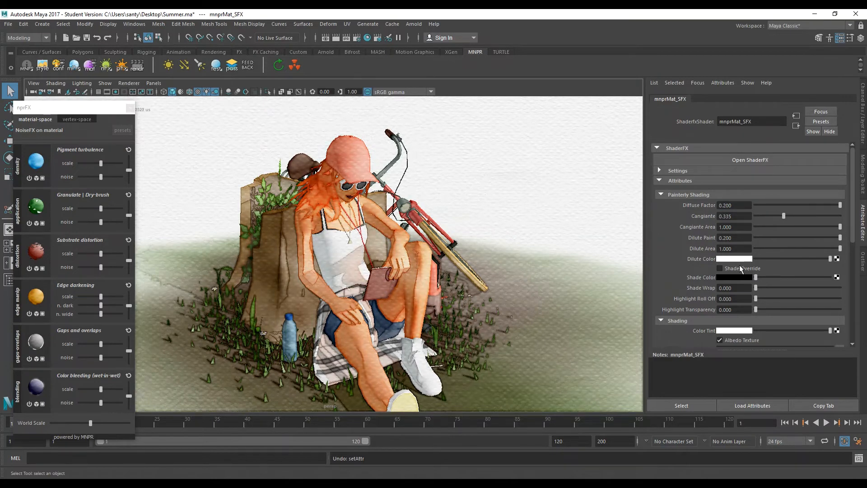
# Try an orange Shade Color on the material, return it to black and enable Shade Override
pyautogui.keyDown('alt'); pyautogui.moveTo(385, 270); pyautogui.dragTo(429, 284); pyautogui.keyUp('alt')
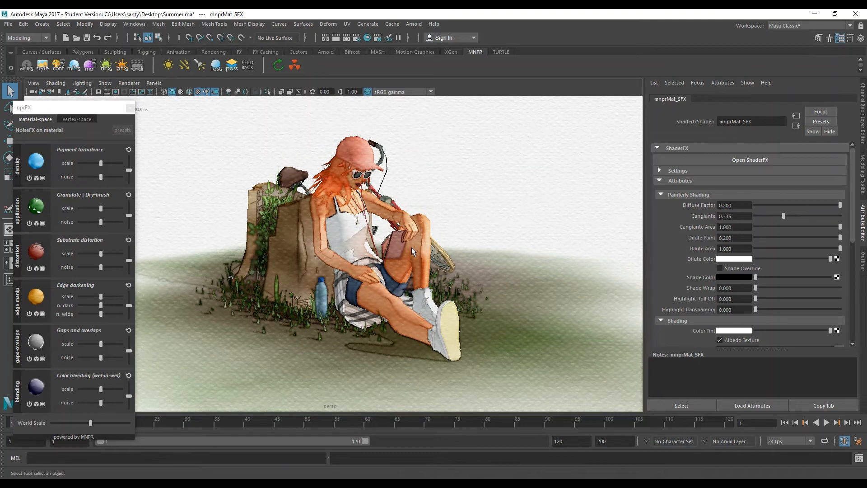
pyautogui.scroll(-2, 689, 270)
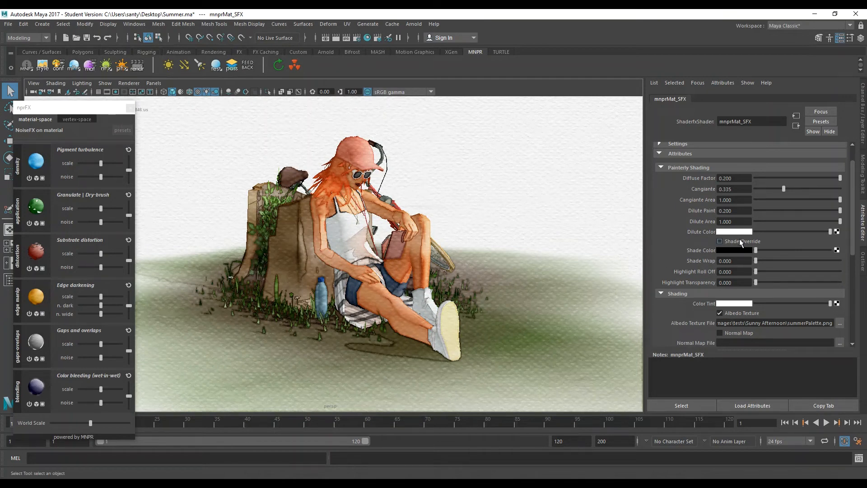
pyautogui.scroll(3, 430, 267)
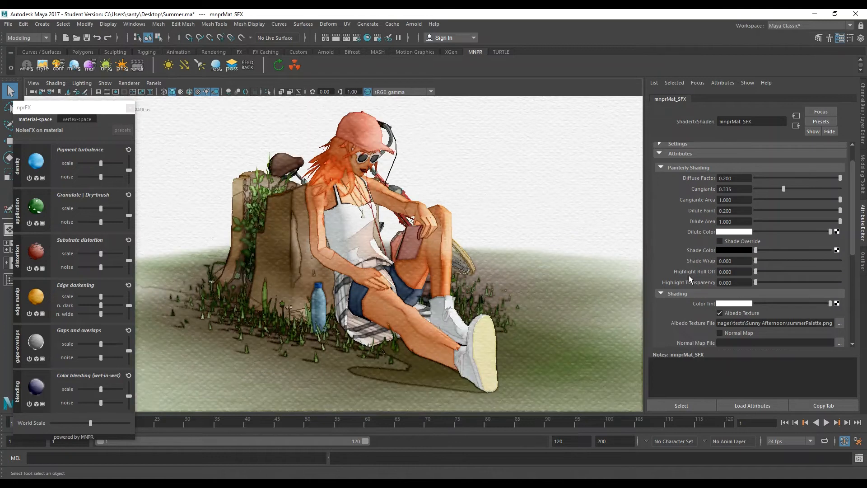
pyautogui.click(741, 251)
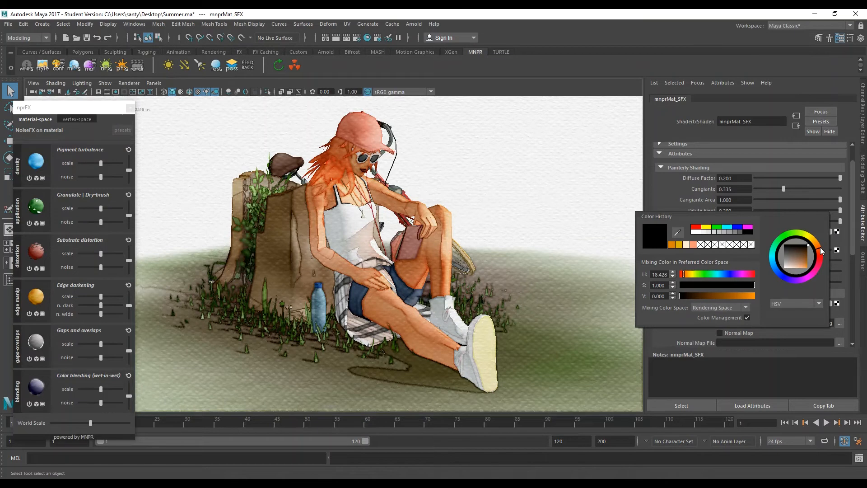
pyautogui.moveTo(747, 294); pyautogui.dragTo(757, 298)
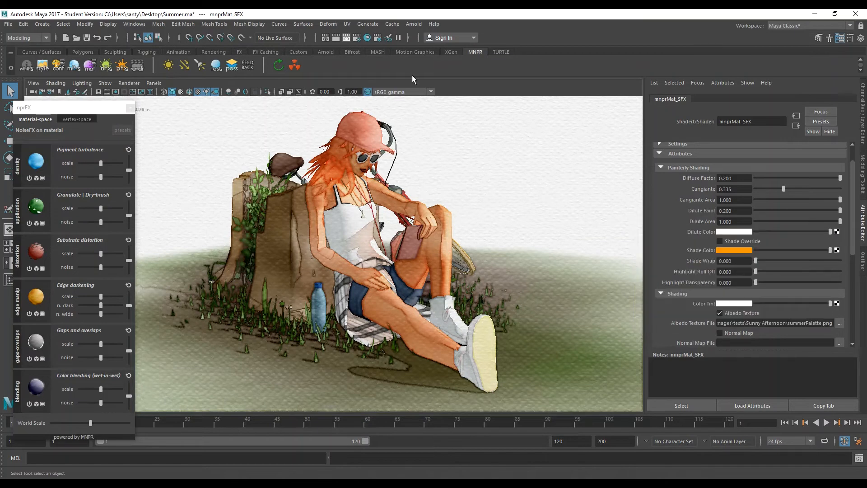
pyautogui.moveTo(812, 250)
pyautogui.mouseDown()
pyautogui.moveTo(762, 251)
pyautogui.moveTo(832, 251)
pyautogui.mouseUp()
pyautogui.moveTo(748, 251); pyautogui.dragTo(711, 250)
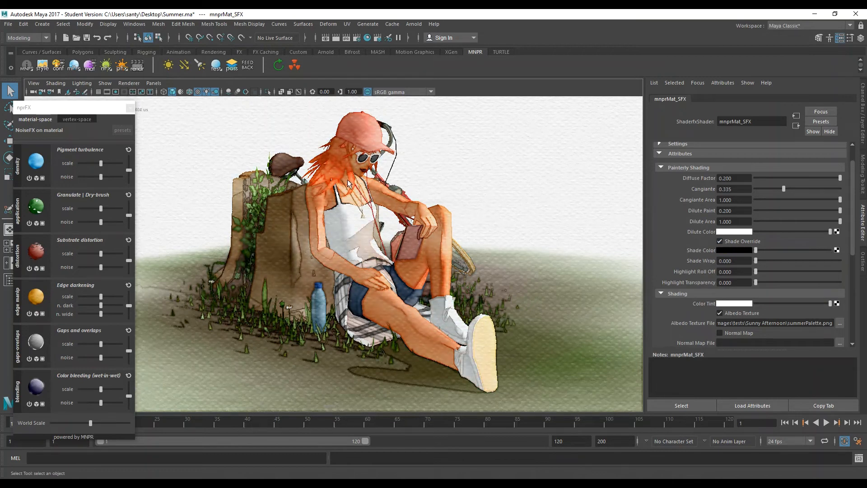
# Try the Shade Color as pure blue, orange and a pale cream with hue 23.171, saturation 0.216 and value 1
pyautogui.click(746, 251)
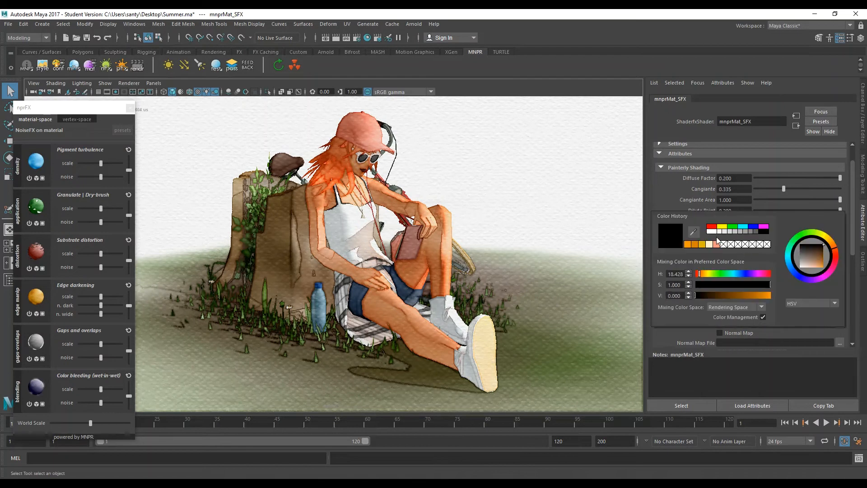
pyautogui.click(752, 227)
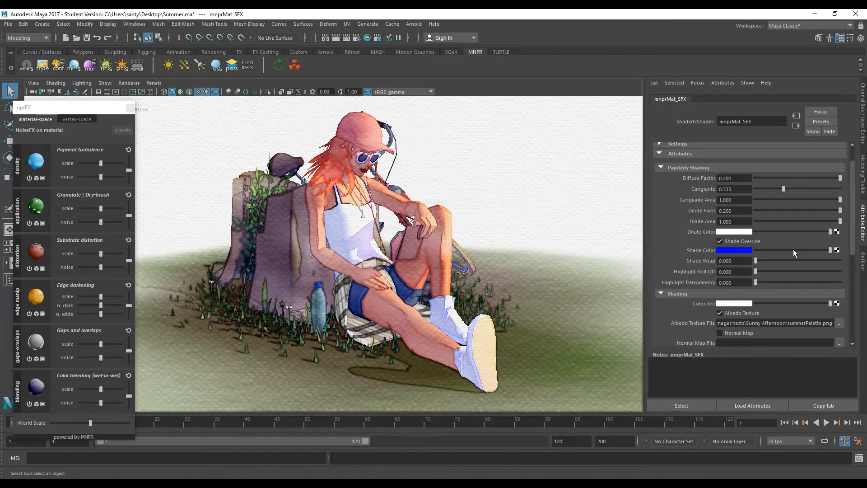
pyautogui.click(749, 251)
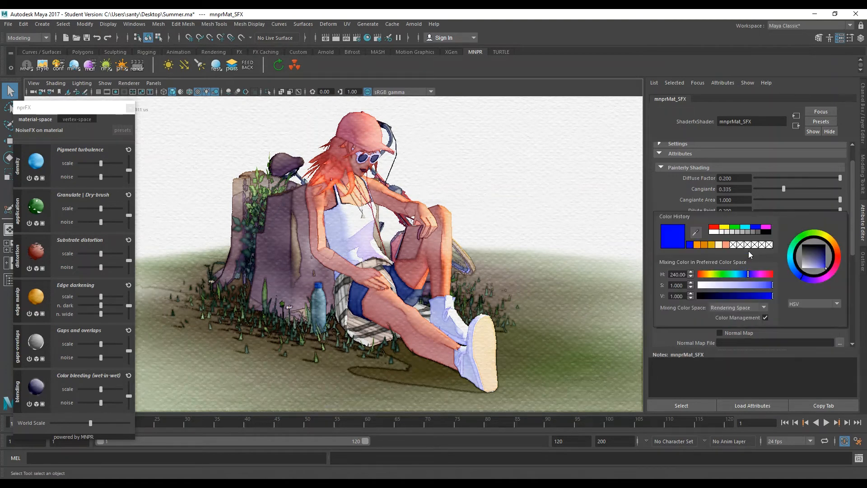
pyautogui.click(837, 249)
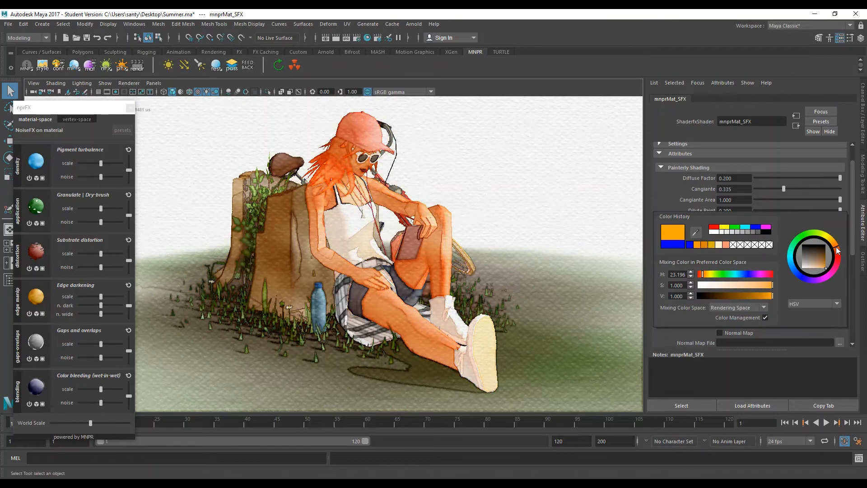
pyautogui.click(811, 269)
pyautogui.moveTo(811, 269)
pyautogui.mouseDown()
pyautogui.moveTo(794, 271)
pyautogui.moveTo(809, 274)
pyautogui.mouseUp()
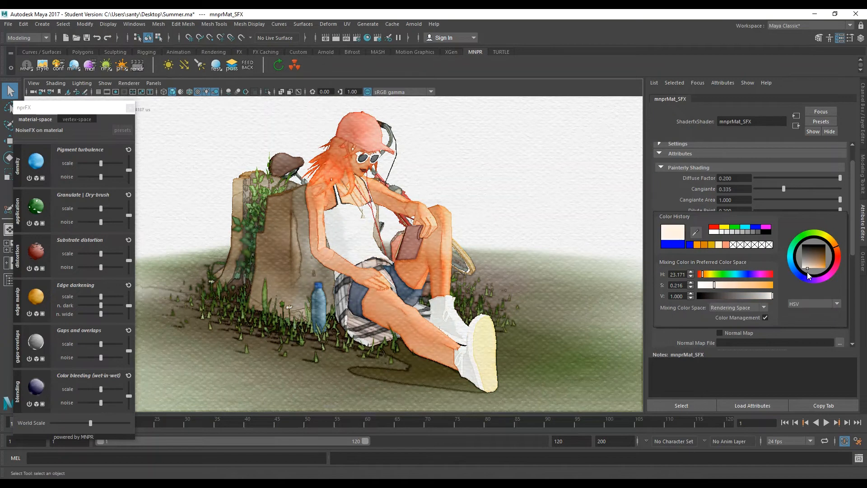
# Compare the material with Shade Override toggled, leave it off and set Shade Wrap to 0.514
pyautogui.click(732, 242)
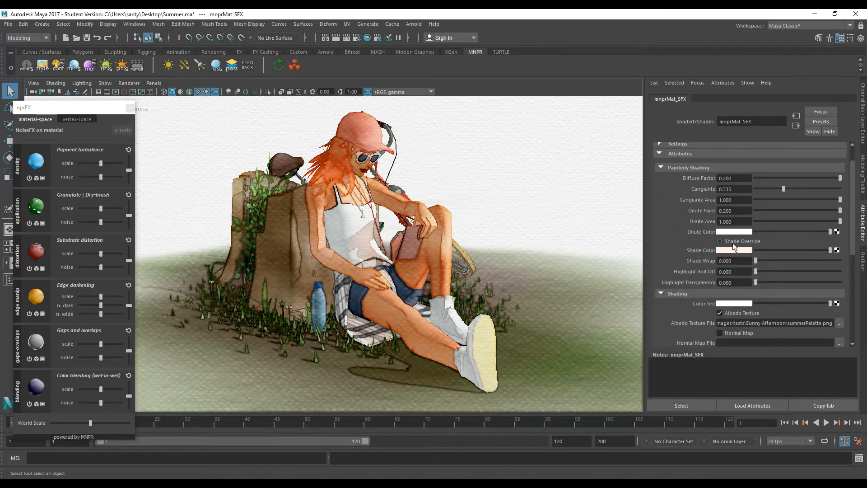
pyautogui.click(733, 243)
pyautogui.moveTo(756, 261)
pyautogui.mouseDown()
pyautogui.moveTo(848, 263)
pyautogui.moveTo(787, 260)
pyautogui.moveTo(836, 262)
pyautogui.moveTo(800, 261)
pyautogui.mouseUp()
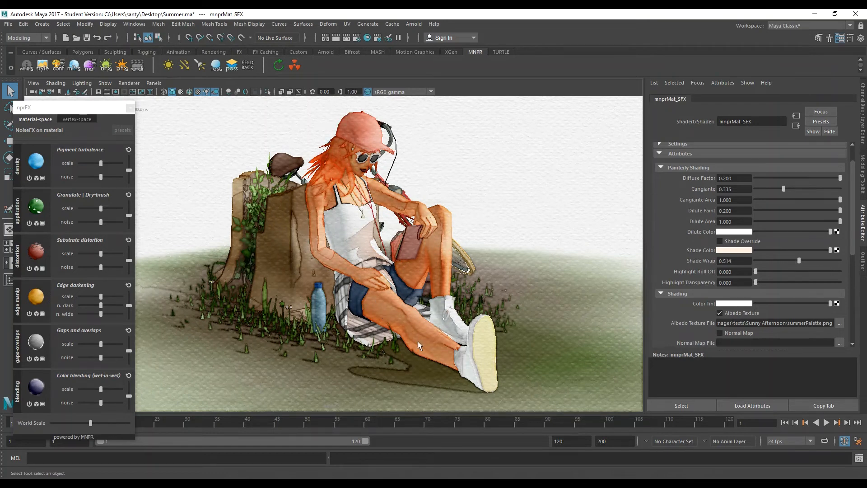
# Set the Shade Color to a muted slate blue with hue 214.54, saturation 0.549 and value 0.167, and view it on the figure
pyautogui.click(734, 250)
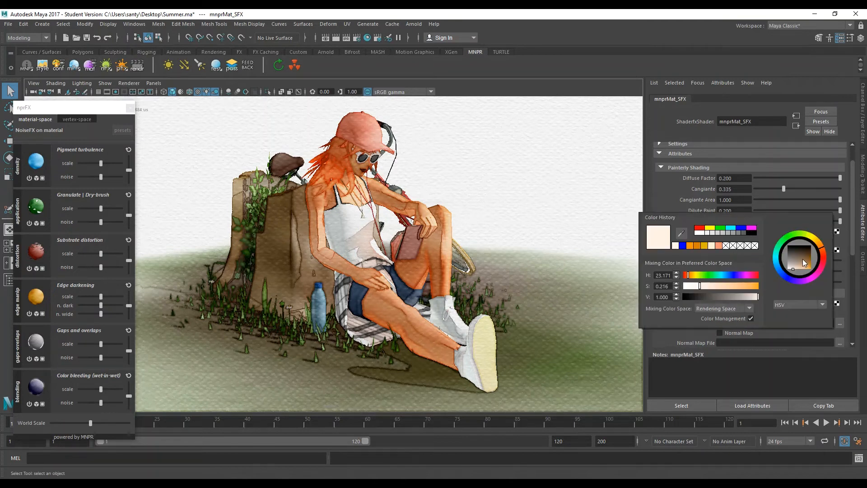
pyautogui.click(781, 275)
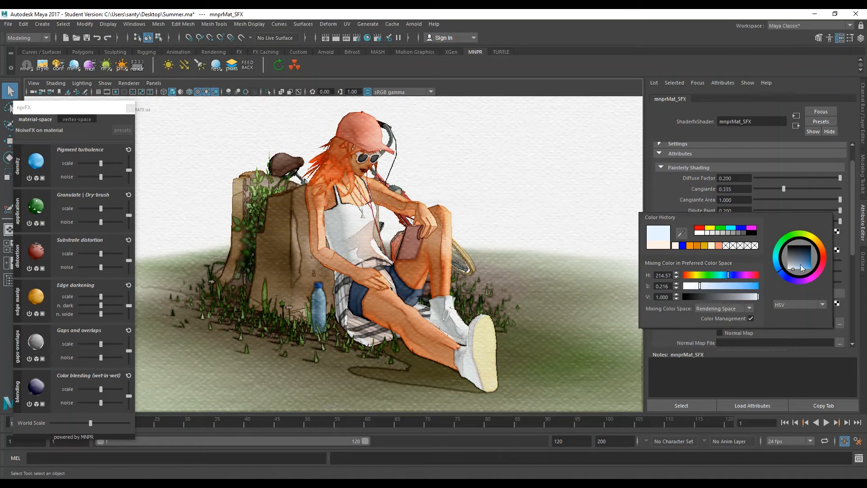
pyautogui.click(797, 267)
pyautogui.moveTo(798, 270)
pyautogui.mouseDown()
pyautogui.moveTo(799, 245)
pyautogui.moveTo(793, 248)
pyautogui.moveTo(786, 277)
pyautogui.moveTo(828, 238)
pyautogui.moveTo(827, 272)
pyautogui.moveTo(794, 261)
pyautogui.moveTo(800, 257)
pyautogui.mouseUp()
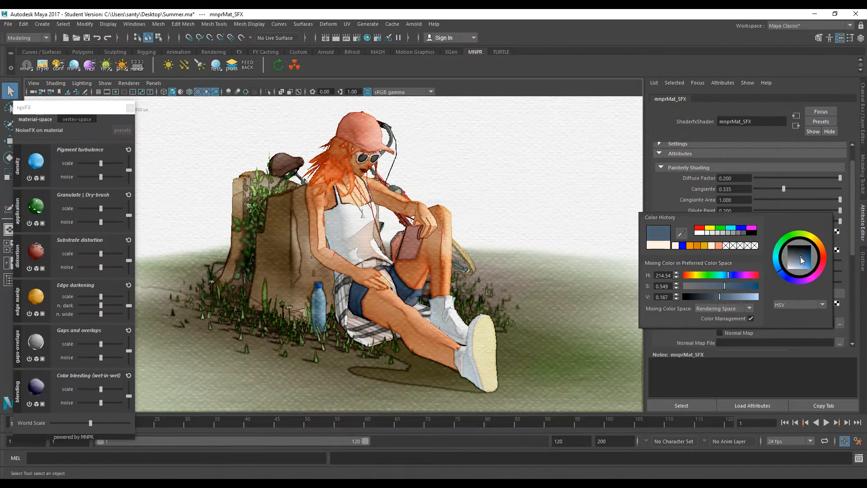
pyautogui.keyDown('alt'); pyautogui.moveTo(415, 212); pyautogui.dragTo(327, 248); pyautogui.keyUp('alt')
pyautogui.keyDown('alt'); pyautogui.moveTo(381, 262); pyautogui.dragTo(539, 367); pyautogui.keyUp('alt')
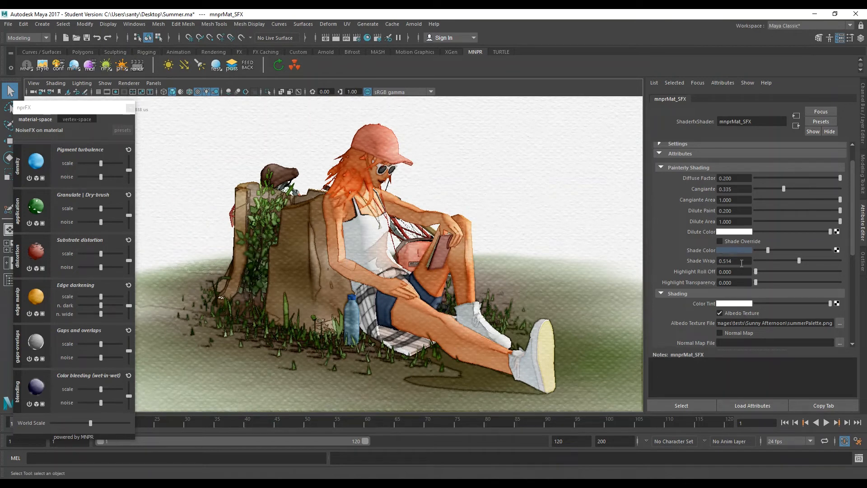
# Set Shade Wrap to 1 and deepen the Shade Color to dark blue with hue 214.57, saturation 1 and value 0.107
pyautogui.moveTo(801, 260); pyautogui.dragTo(849, 263)
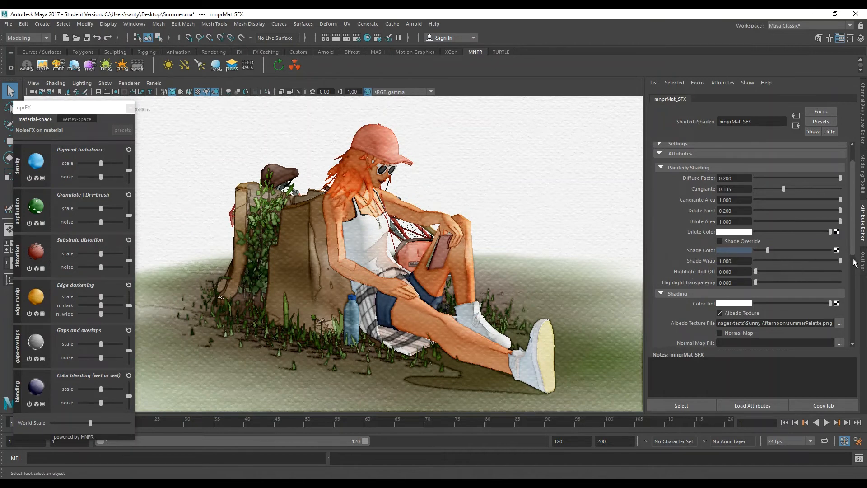
pyautogui.click(742, 250)
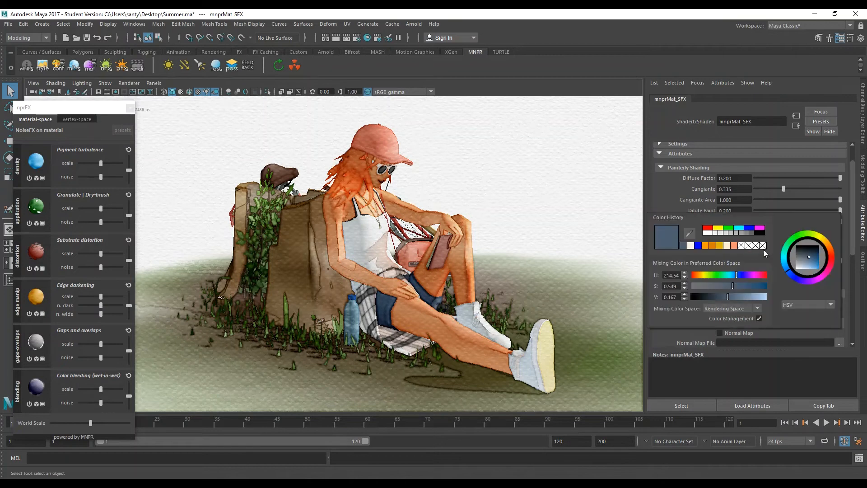
pyautogui.moveTo(810, 258); pyautogui.dragTo(836, 258)
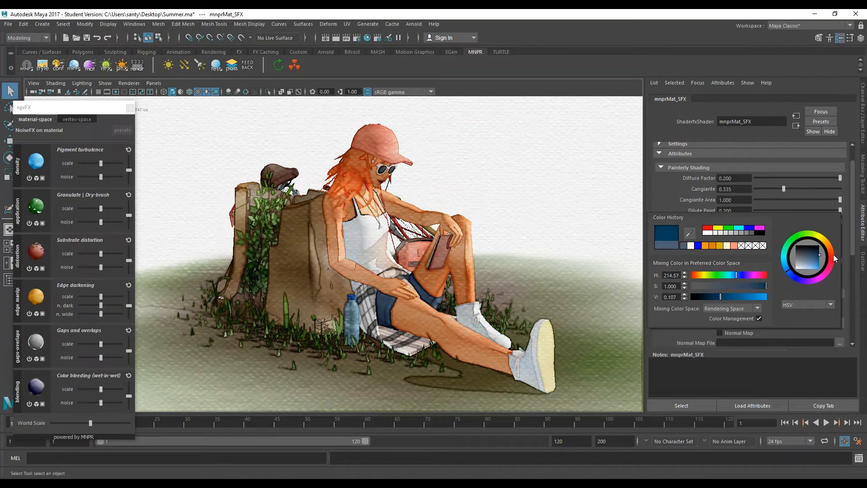
# Try a Highlight Roll Off of 0.092, set Highlight Transparency to 0.881 and return Highlight Roll Off to 0
pyautogui.keyDown('alt'); pyautogui.moveTo(517, 227); pyautogui.dragTo(532, 237); pyautogui.keyUp('alt')
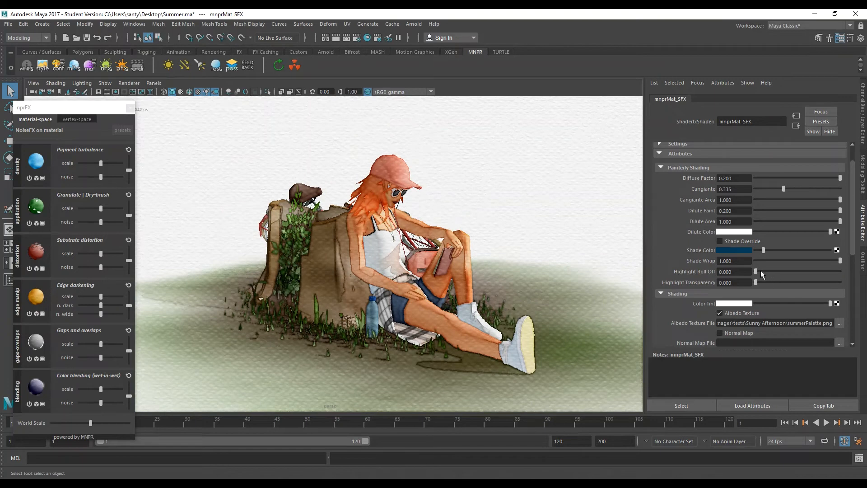
pyautogui.moveTo(775, 272); pyautogui.dragTo(763, 274)
pyautogui.keyDown('alt'); pyautogui.moveTo(526, 288); pyautogui.dragTo(397, 264); pyautogui.keyUp('alt')
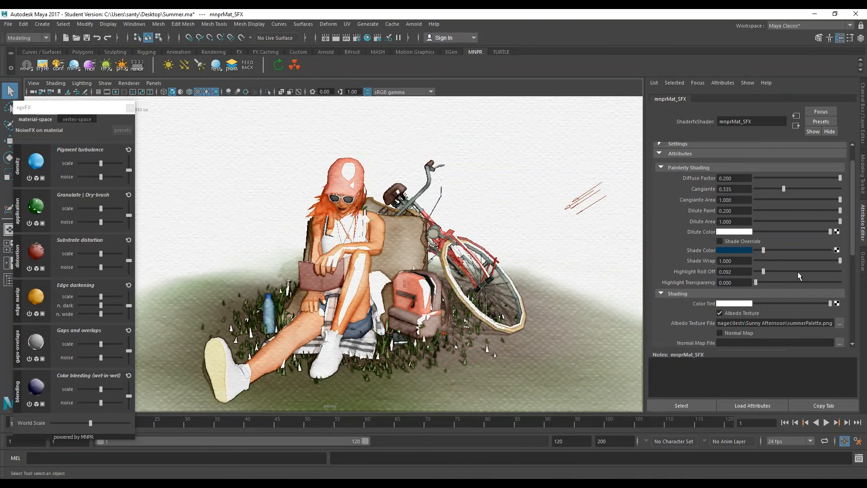
pyautogui.moveTo(758, 283)
pyautogui.mouseDown()
pyautogui.moveTo(845, 277)
pyautogui.moveTo(828, 279)
pyautogui.mouseUp()
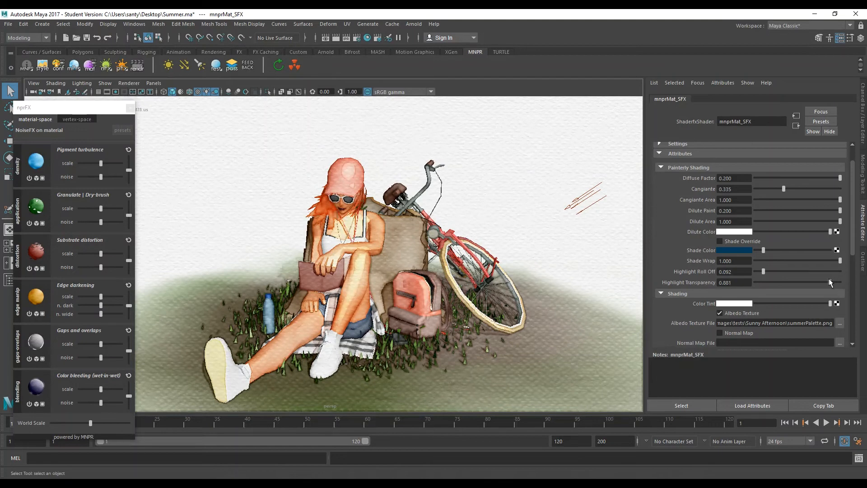
pyautogui.moveTo(764, 271); pyautogui.dragTo(739, 274)
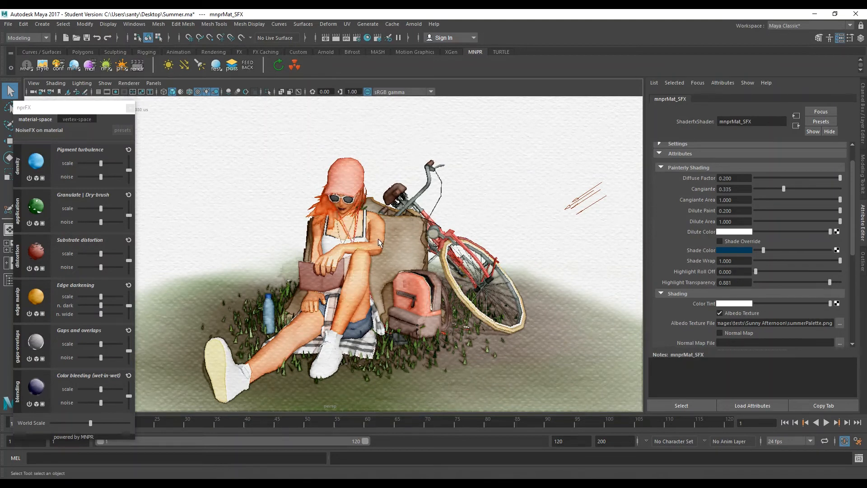
# Raise the material's Pigment turbulence noise, partly undo it to a Density Intensity of 19.8, and close the NoiseFX window
pyautogui.keyDown('alt'); pyautogui.moveTo(403, 280); pyautogui.dragTo(427, 278); pyautogui.keyUp('alt')
pyautogui.scroll(-5, 685, 272)
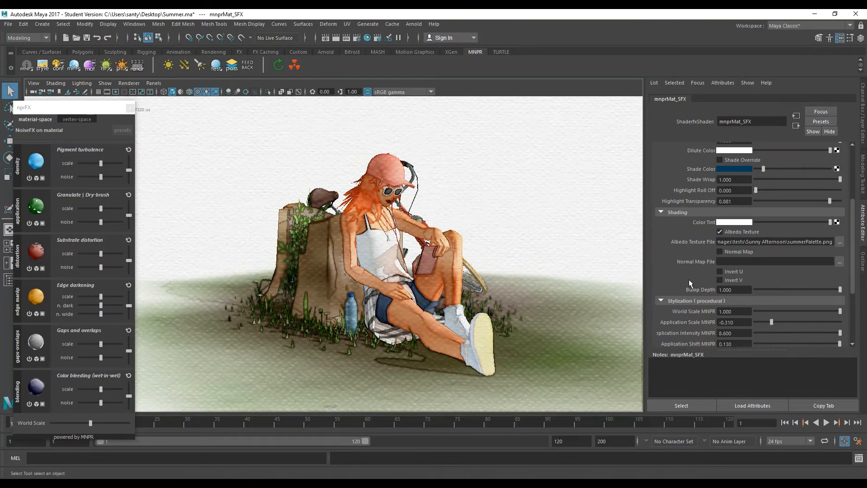
pyautogui.scroll(-6, 690, 280)
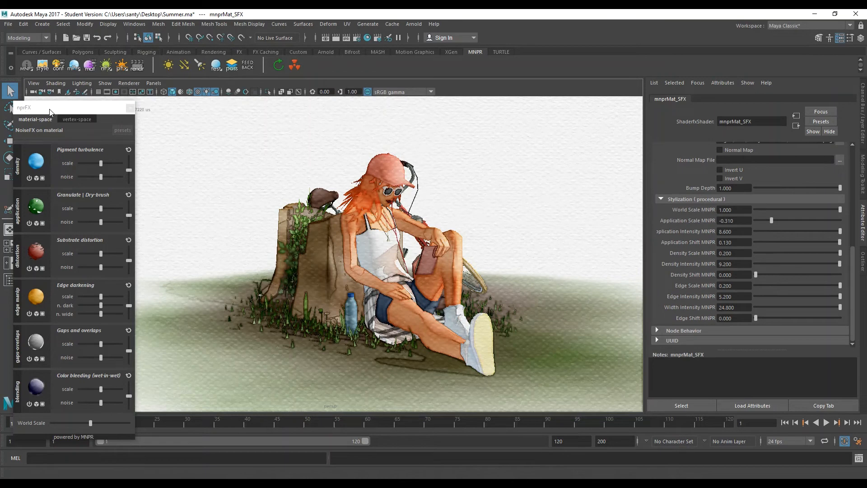
pyautogui.moveTo(50, 112); pyautogui.dragTo(95, 81)
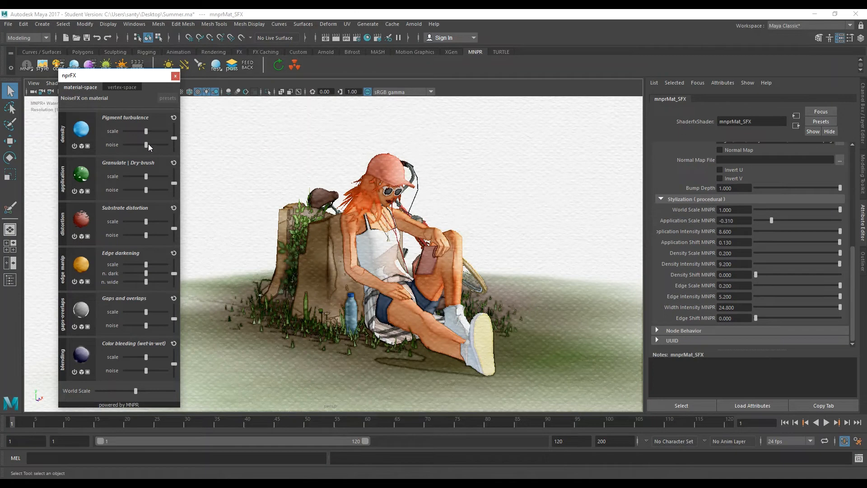
pyautogui.moveTo(149, 144); pyautogui.dragTo(158, 147)
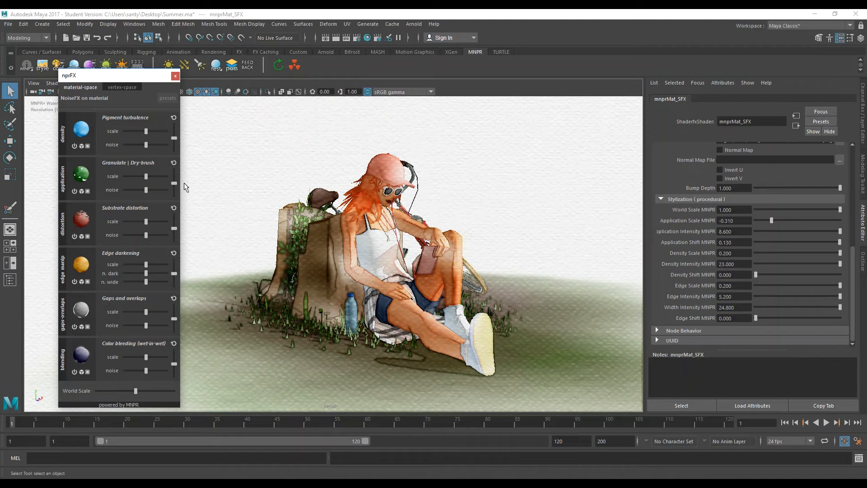
pyautogui.moveTo(147, 146)
pyautogui.mouseDown()
pyautogui.moveTo(133, 146)
pyautogui.moveTo(145, 144)
pyautogui.mouseUp()
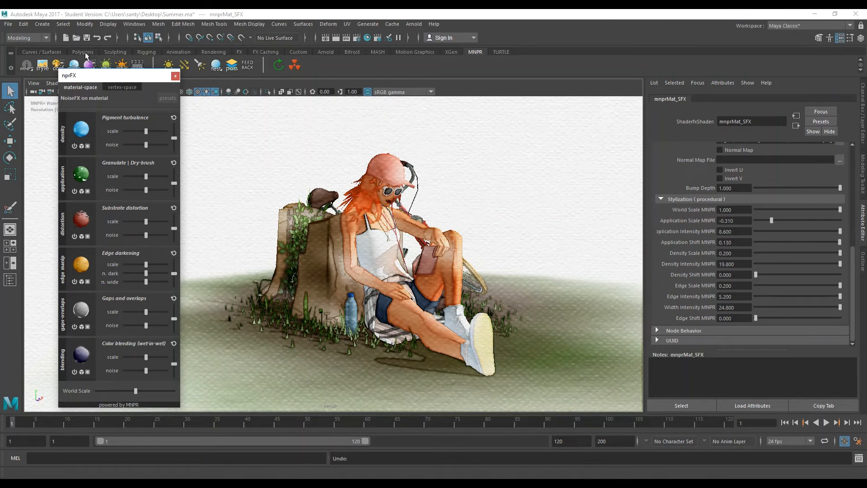
pyautogui.click(175, 76)
# Select the palette mesh of the figure and stump and open PaintFX for painting effects on its vertices
pyautogui.moveTo(390, 176)
pyautogui.keyDown('alt'); pyautogui.mouseDown()
pyautogui.moveTo(420, 181)
pyautogui.moveTo(399, 185)
pyautogui.mouseUp(); pyautogui.keyUp('alt')
pyautogui.click(398, 185)
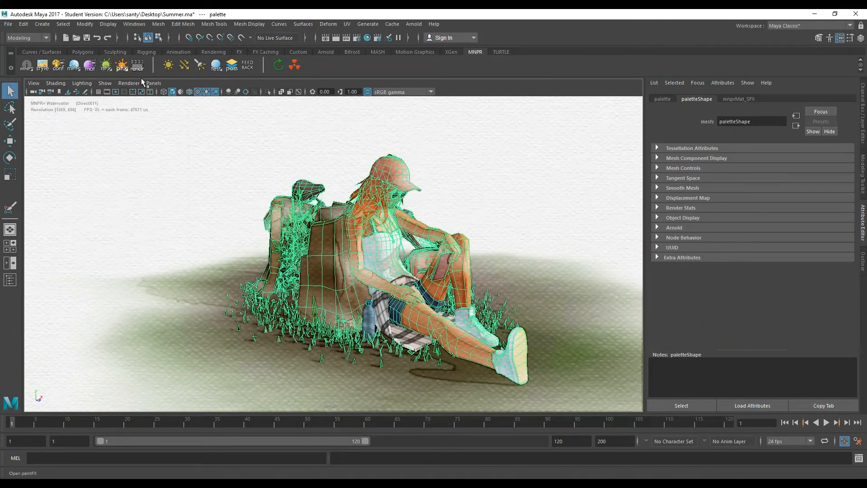
pyautogui.click(121, 67)
pyautogui.moveTo(92, 81); pyautogui.dragTo(73, 71)
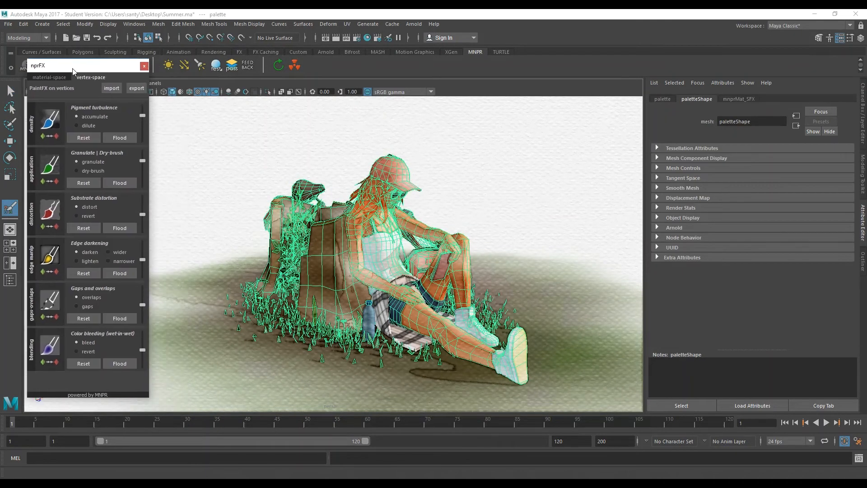
pyautogui.keyDown('alt'); pyautogui.moveTo(448, 219); pyautogui.dragTo(281, 177); pyautogui.keyUp('alt')
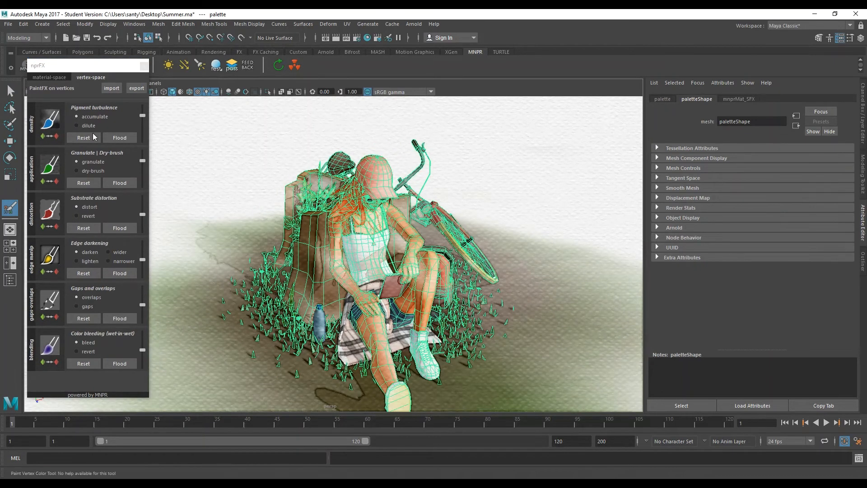
# Paint accumulated pigment density at value 50 over the seated figure's vertices with the Pigment turbulence brush
pyautogui.click(50, 126)
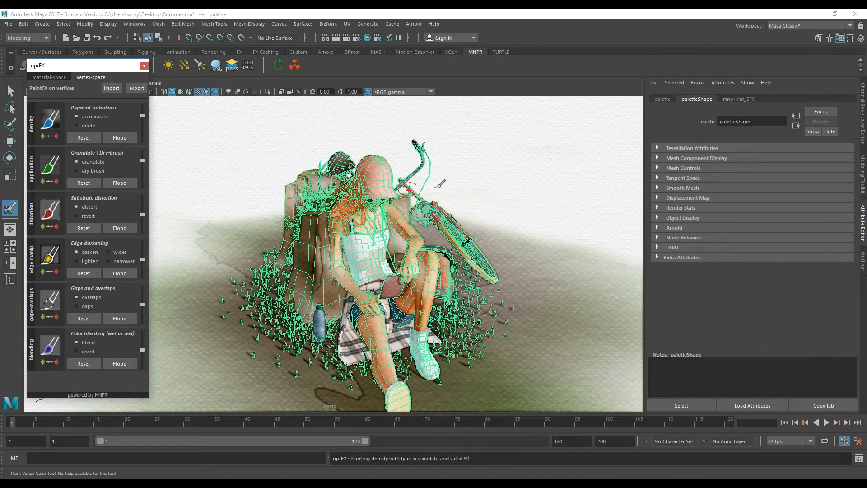
pyautogui.keyDown('alt'); pyautogui.moveTo(371, 198); pyautogui.dragTo(368, 189, button='middle'); pyautogui.keyUp('alt')
pyautogui.keyDown('alt'); pyautogui.moveTo(369, 189); pyautogui.dragTo(380, 190, button='right'); pyautogui.keyUp('alt')
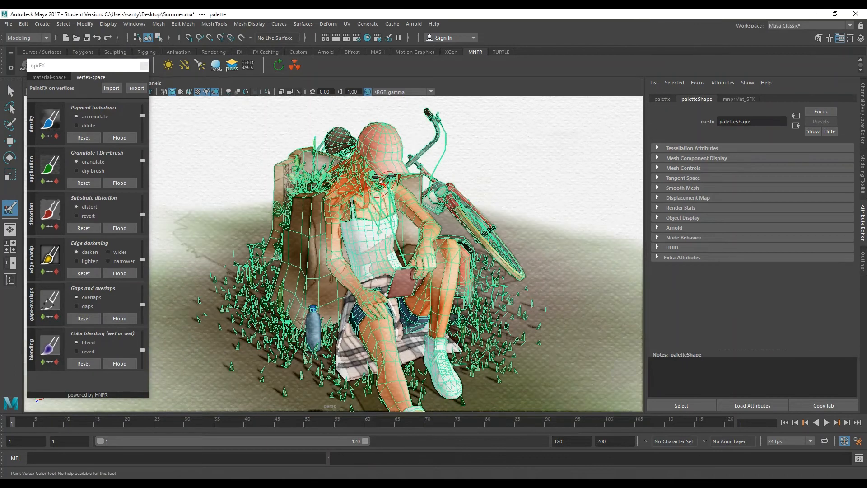
pyautogui.moveTo(394, 152)
pyautogui.mouseDown()
pyautogui.moveTo(402, 163)
pyautogui.moveTo(389, 142)
pyautogui.moveTo(407, 145)
pyautogui.moveTo(401, 156)
pyautogui.moveTo(393, 146)
pyautogui.moveTo(411, 143)
pyautogui.moveTo(389, 141)
pyautogui.mouseUp()
pyautogui.moveTo(381, 242)
pyautogui.keyDown('alt'); pyautogui.mouseDown()
pyautogui.moveTo(387, 232)
pyautogui.moveTo(374, 241)
pyautogui.moveTo(375, 258)
pyautogui.moveTo(383, 246)
pyautogui.mouseUp(); pyautogui.keyUp('alt')
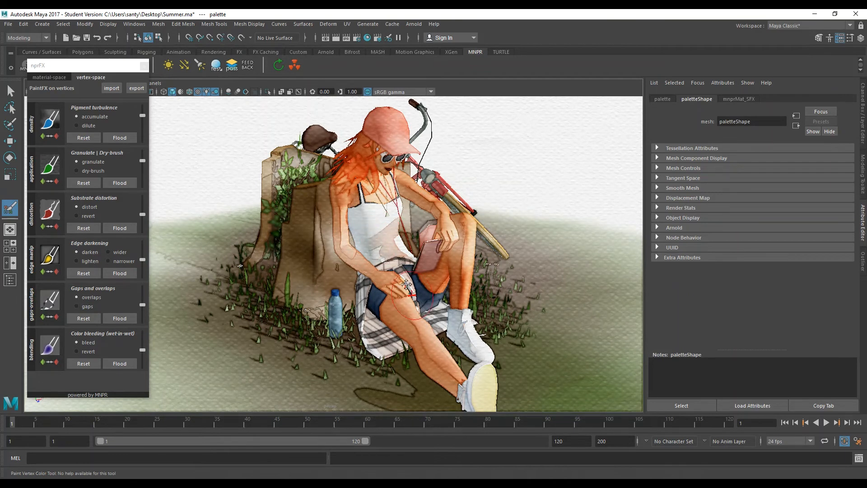
pyautogui.keyDown('alt'); pyautogui.moveTo(413, 319); pyautogui.dragTo(405, 304, button='middle'); pyautogui.keyUp('alt')
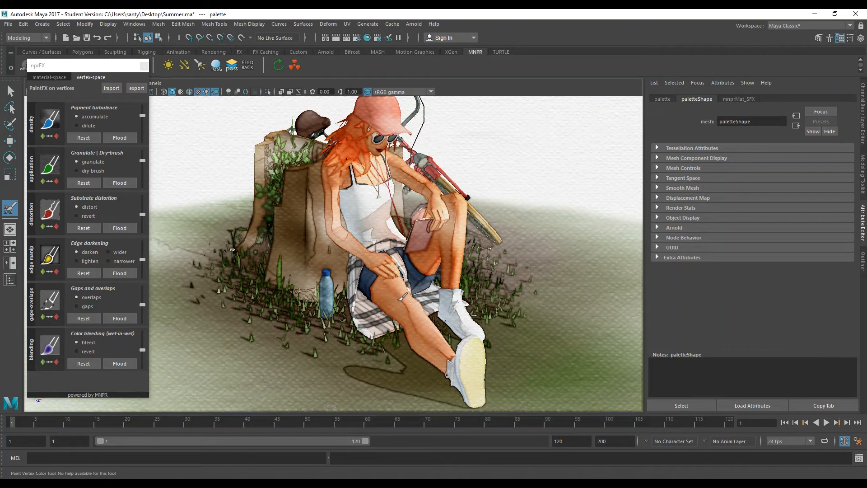
pyautogui.moveTo(448, 337)
pyautogui.keyDown('alt'); pyautogui.mouseDown()
pyautogui.moveTo(420, 335)
pyautogui.moveTo(369, 296)
pyautogui.moveTo(307, 276)
pyautogui.mouseUp(); pyautogui.keyUp('alt')
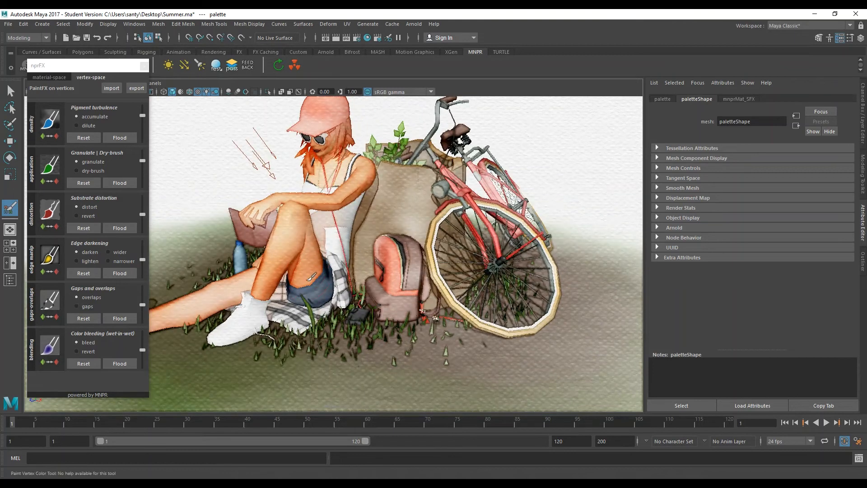
pyautogui.scroll(-2, 317, 280)
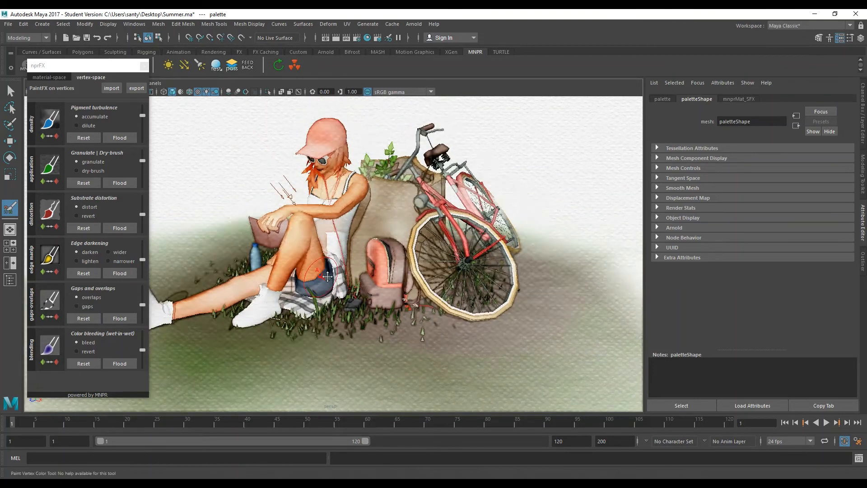
pyautogui.keyDown('alt'); pyautogui.moveTo(318, 281); pyautogui.dragTo(356, 280, button='middle'); pyautogui.keyUp('alt')
pyautogui.scroll(5, 454, 293)
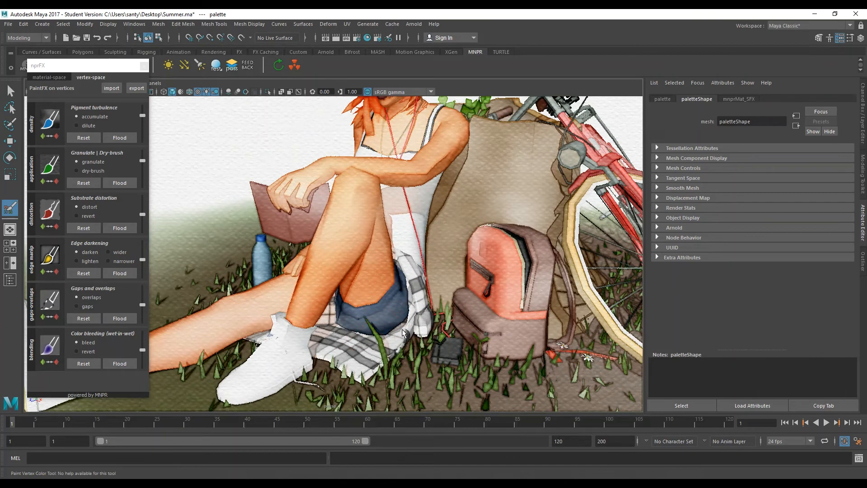
# Select the plaid shirt mesh and paint accumulated pigment density on it, resizing the brush and raising its value to 100
pyautogui.press('q')
pyautogui.click(348, 348)
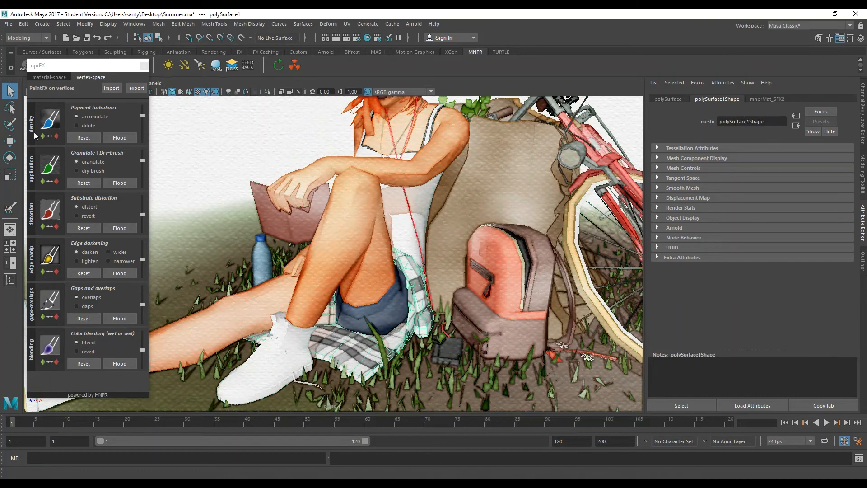
pyautogui.click(51, 120)
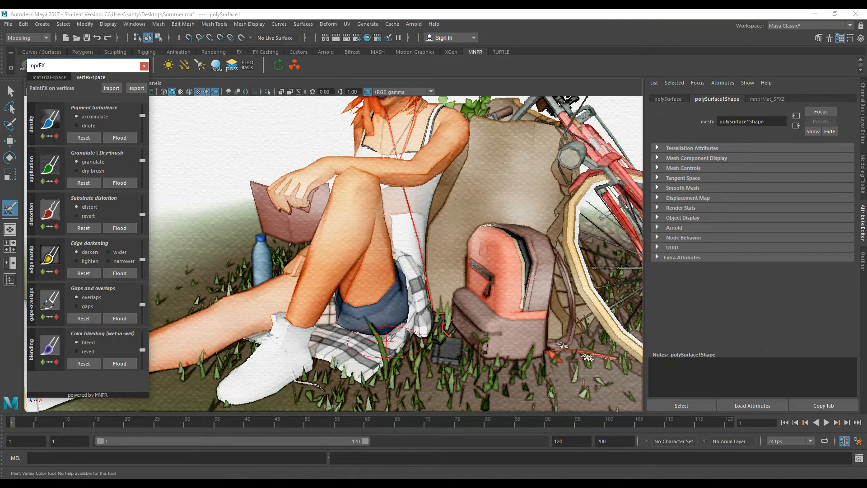
pyautogui.press('b')
pyautogui.moveTo(381, 336)
pyautogui.mouseDown()
pyautogui.moveTo(371, 337)
pyautogui.moveTo(387, 335)
pyautogui.moveTo(372, 327)
pyautogui.moveTo(408, 337)
pyautogui.moveTo(357, 339)
pyautogui.moveTo(401, 329)
pyautogui.moveTo(388, 317)
pyautogui.moveTo(402, 326)
pyautogui.moveTo(409, 290)
pyautogui.mouseUp()
pyautogui.press('b')
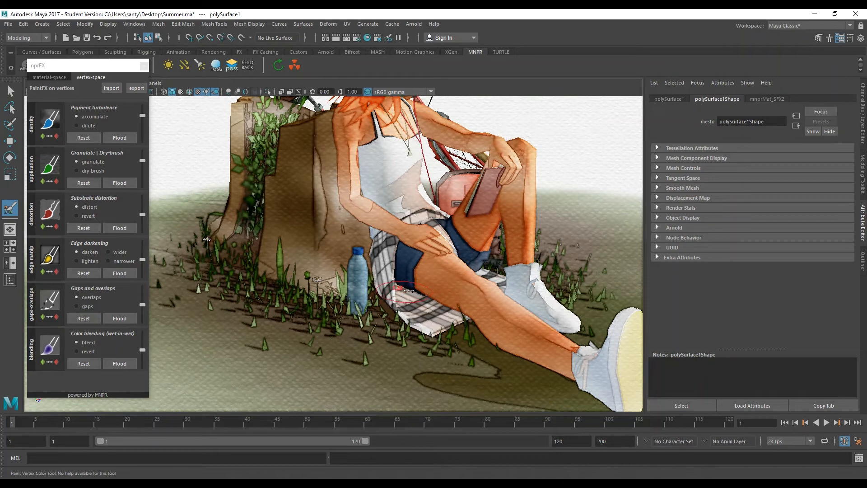
pyautogui.moveTo(142, 117); pyautogui.dragTo(145, 89)
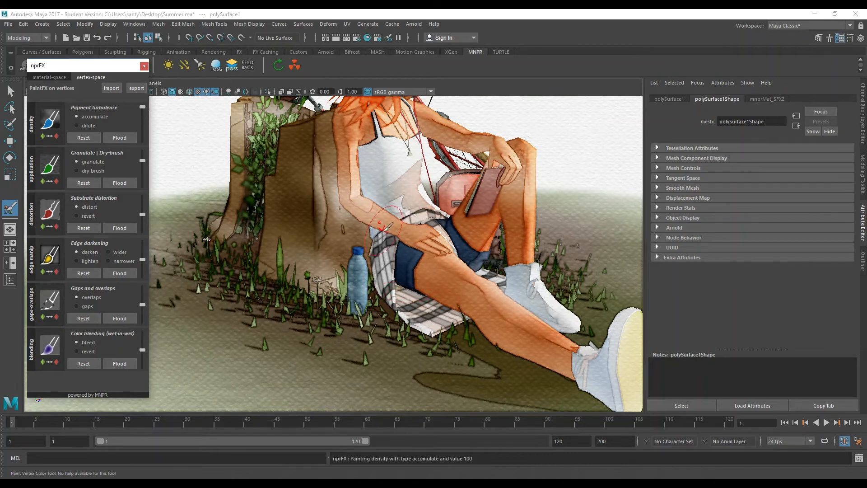
pyautogui.moveTo(405, 290)
pyautogui.mouseDown()
pyautogui.moveTo(397, 287)
pyautogui.moveTo(409, 279)
pyautogui.moveTo(404, 324)
pyautogui.mouseUp()
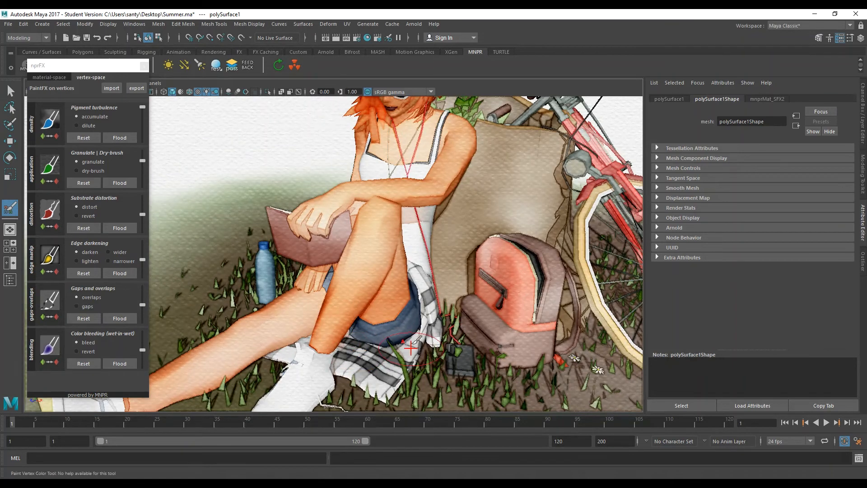
# Reselect the palette mesh and paint accumulated pigment density at value 100 on the front of the seated figure
pyautogui.scroll(-4, 409, 335)
pyautogui.press('q')
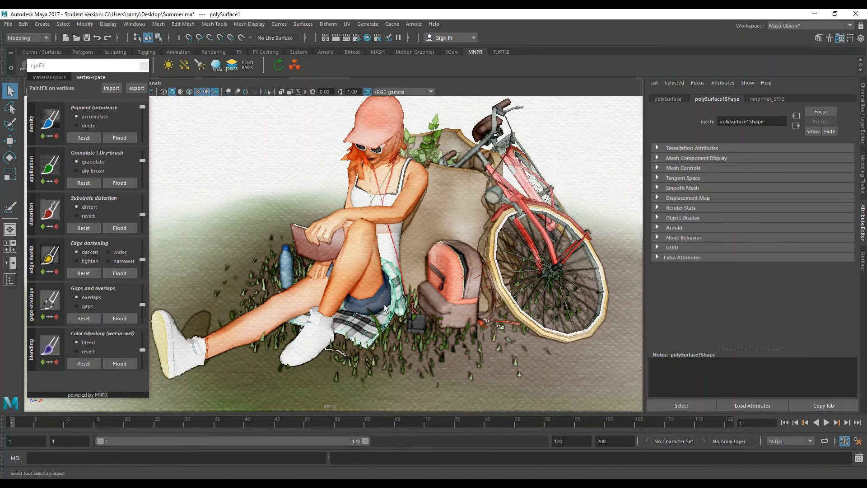
pyautogui.keyDown('alt'); pyautogui.moveTo(388, 211); pyautogui.dragTo(392, 239); pyautogui.keyUp('alt')
pyautogui.click(391, 239)
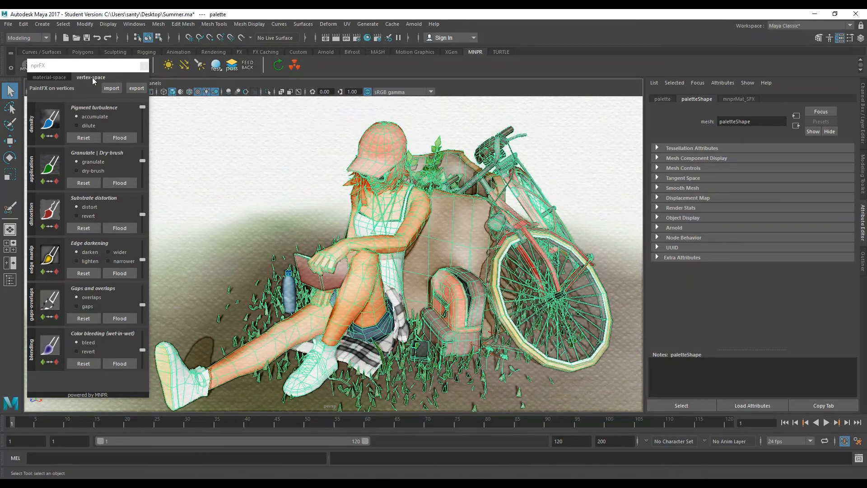
pyautogui.click(50, 122)
pyautogui.scroll(8, 425, 208)
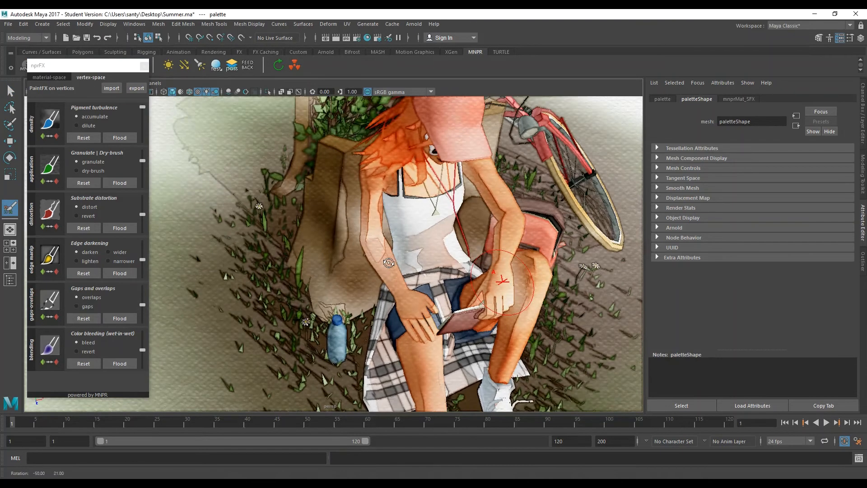
pyautogui.keyDown('alt'); pyautogui.moveTo(425, 208); pyautogui.dragTo(403, 237, button='middle'); pyautogui.keyUp('alt')
pyautogui.keyDown('alt'); pyautogui.moveTo(403, 237); pyautogui.dragTo(408, 218); pyautogui.keyUp('alt')
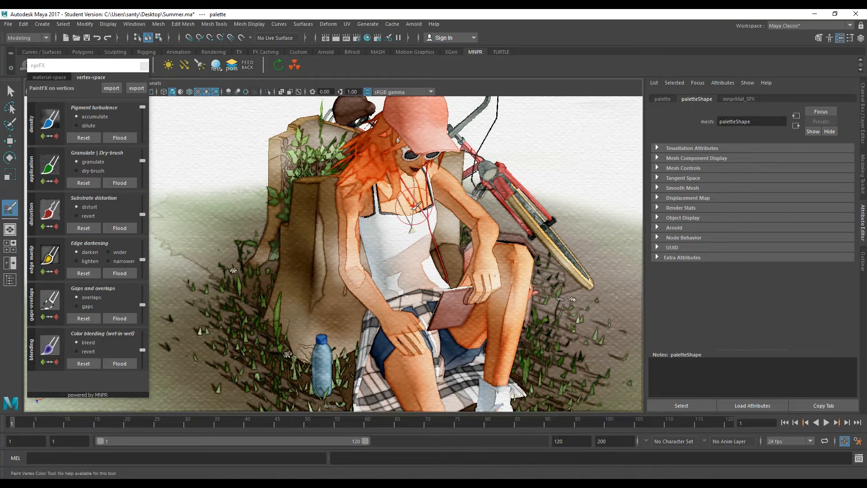
# Accumulate pigment density where the figure's back and shoulders meet the rim of the tree stump
pyautogui.moveTo(450, 252)
pyautogui.keyDown('alt'); pyautogui.mouseDown()
pyautogui.moveTo(332, 242)
pyautogui.moveTo(384, 260)
pyautogui.moveTo(425, 248)
pyautogui.mouseUp(); pyautogui.keyUp('alt')
pyautogui.keyDown('alt'); pyautogui.moveTo(424, 248); pyautogui.dragTo(420, 259, button='middle'); pyautogui.keyUp('alt')
pyautogui.keyDown('alt'); pyautogui.moveTo(420, 258); pyautogui.dragTo(379, 194); pyautogui.keyUp('alt')
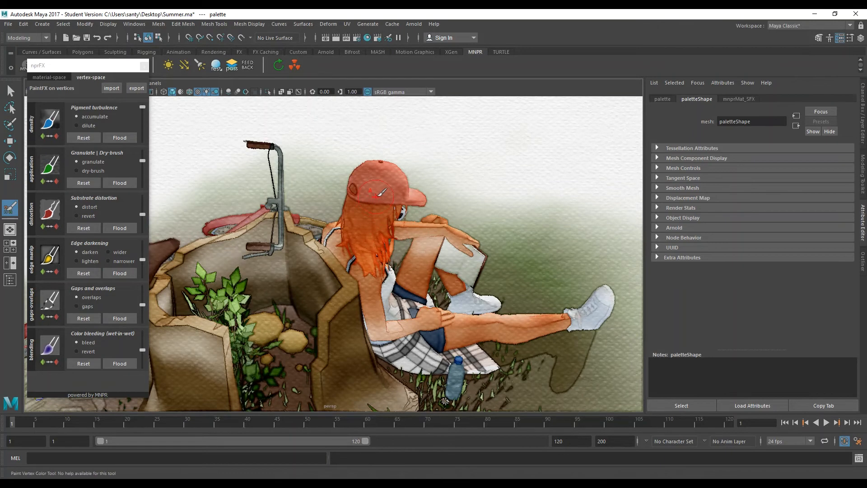
pyautogui.moveTo(404, 229)
pyautogui.keyDown('alt'); pyautogui.mouseDown()
pyautogui.moveTo(407, 247)
pyautogui.moveTo(377, 243)
pyautogui.moveTo(375, 192)
pyautogui.moveTo(407, 219)
pyautogui.moveTo(282, 219)
pyautogui.moveTo(357, 269)
pyautogui.mouseUp(); pyautogui.keyUp('alt')
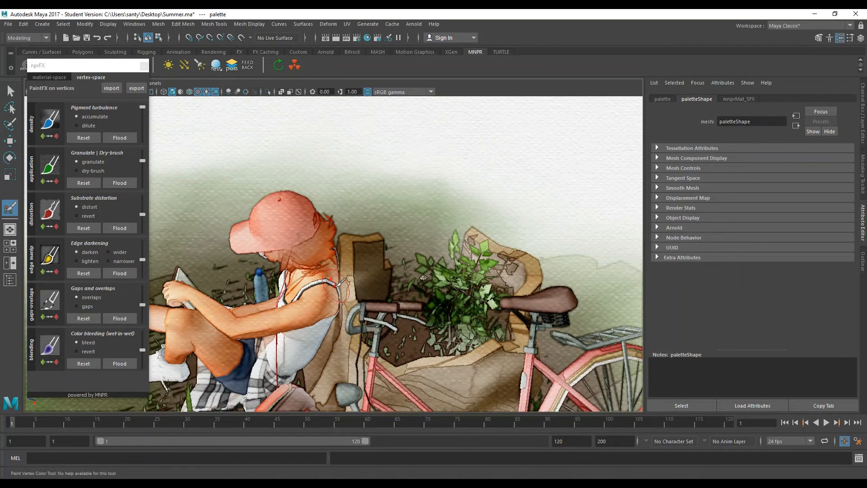
pyautogui.scroll(5, 347, 270)
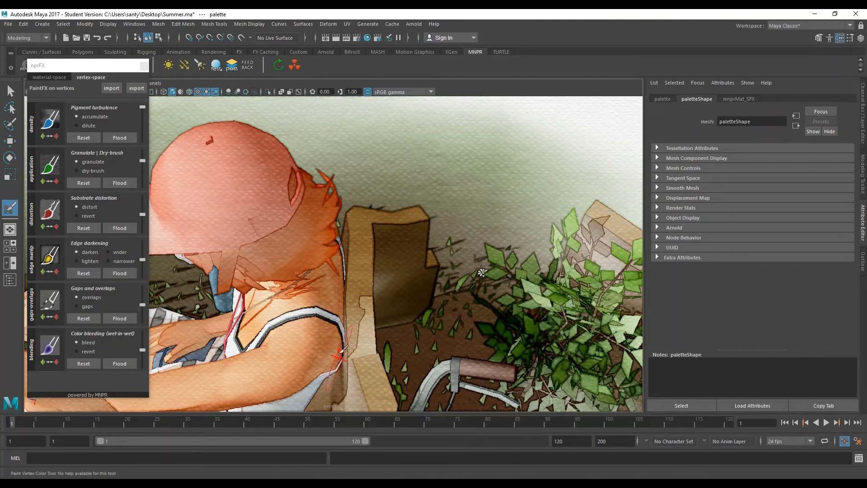
pyautogui.keyDown('alt'); pyautogui.moveTo(326, 314); pyautogui.dragTo(236, 299); pyautogui.keyUp('alt')
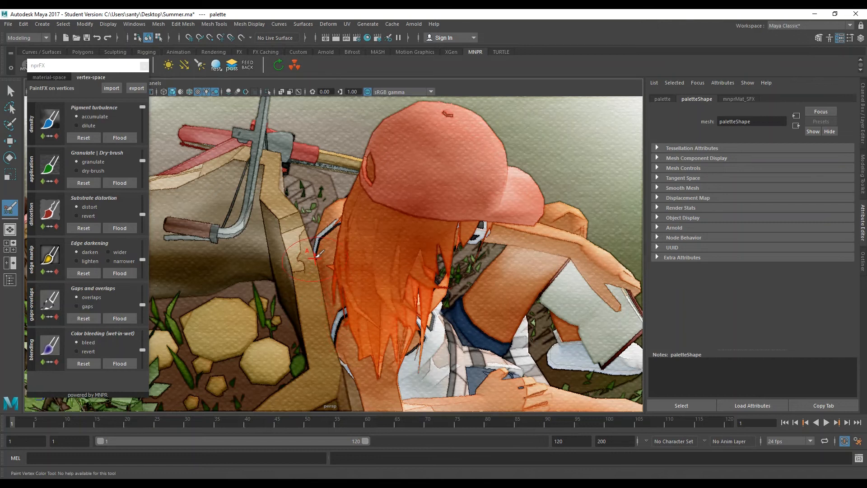
pyautogui.scroll(-4, 316, 271)
pyautogui.keyDown('alt'); pyautogui.moveTo(357, 344); pyautogui.dragTo(328, 296); pyautogui.keyUp('alt')
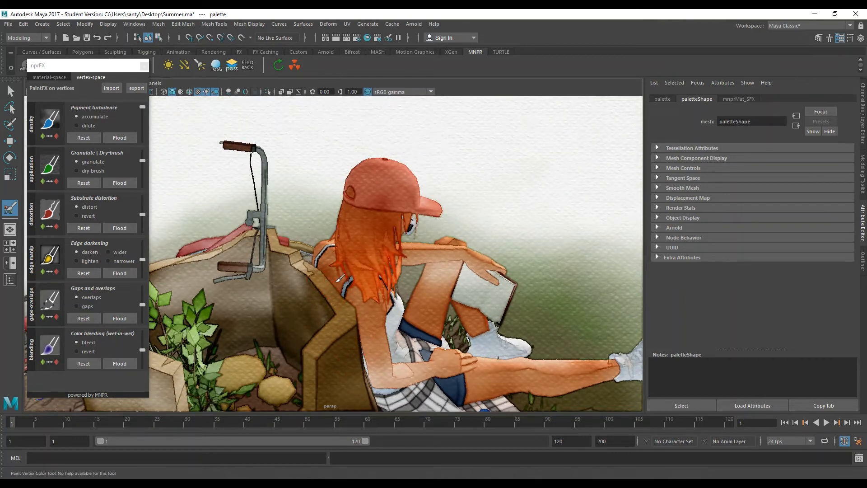
# Darken the side of the stump behind the figure's lower back with accumulated pigment density
pyautogui.keyDown('alt'); pyautogui.moveTo(371, 322); pyautogui.dragTo(316, 299); pyautogui.keyUp('alt')
pyautogui.keyDown('alt'); pyautogui.moveTo(335, 335); pyautogui.dragTo(316, 328); pyautogui.keyUp('alt')
pyautogui.keyDown('alt'); pyautogui.moveTo(332, 336); pyautogui.dragTo(311, 284, button='middle'); pyautogui.keyUp('alt')
pyautogui.keyDown('alt'); pyautogui.moveTo(311, 284); pyautogui.dragTo(299, 280); pyautogui.keyUp('alt')
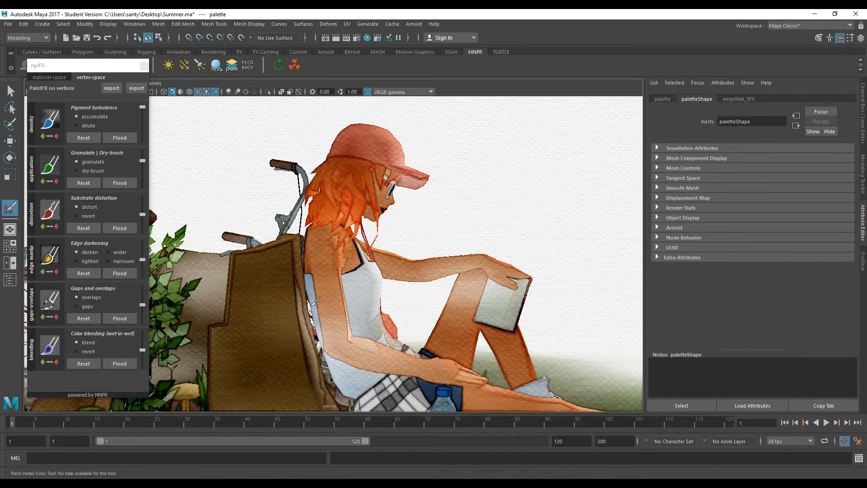
pyautogui.moveTo(321, 338)
pyautogui.keyDown('alt'); pyautogui.mouseDown()
pyautogui.moveTo(320, 300)
pyautogui.moveTo(332, 323)
pyautogui.mouseUp(); pyautogui.keyUp('alt')
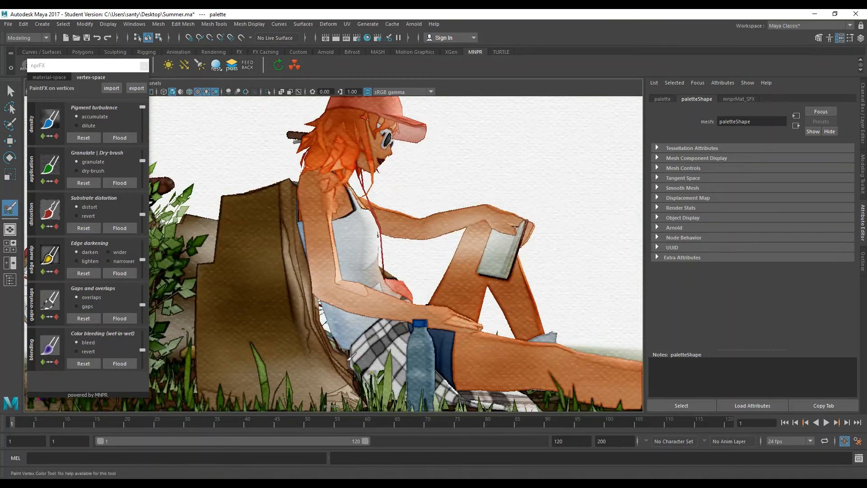
pyautogui.scroll(-3, 353, 346)
pyautogui.keyDown('alt'); pyautogui.moveTo(341, 322); pyautogui.dragTo(316, 328); pyautogui.keyUp('alt')
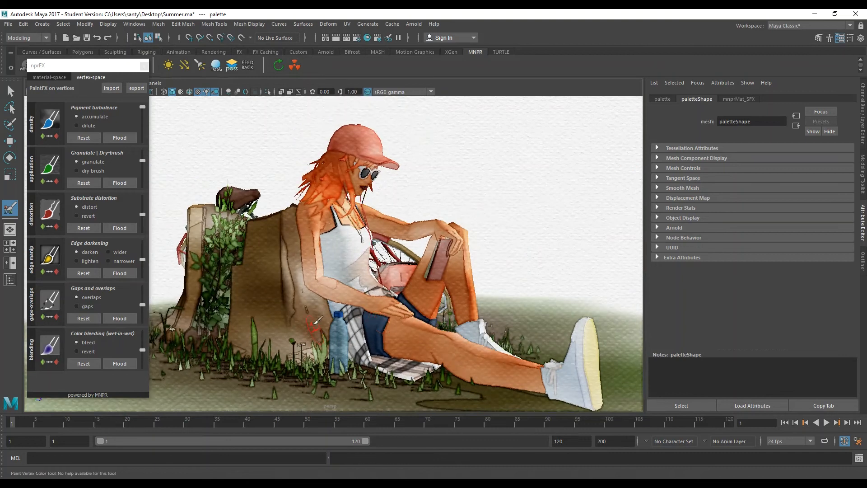
# Restart the density brush in accumulate mode at value 100 and paint the stump area around the figure's elbow
pyautogui.press('q')
pyautogui.click(54, 126)
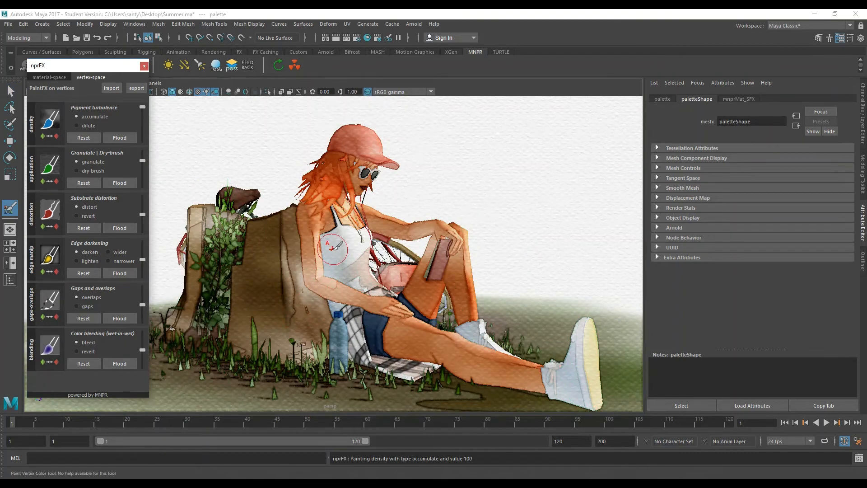
pyautogui.moveTo(321, 302)
pyautogui.mouseDown()
pyautogui.moveTo(328, 290)
pyautogui.moveTo(314, 284)
pyautogui.mouseUp()
pyautogui.scroll(5, 346, 262)
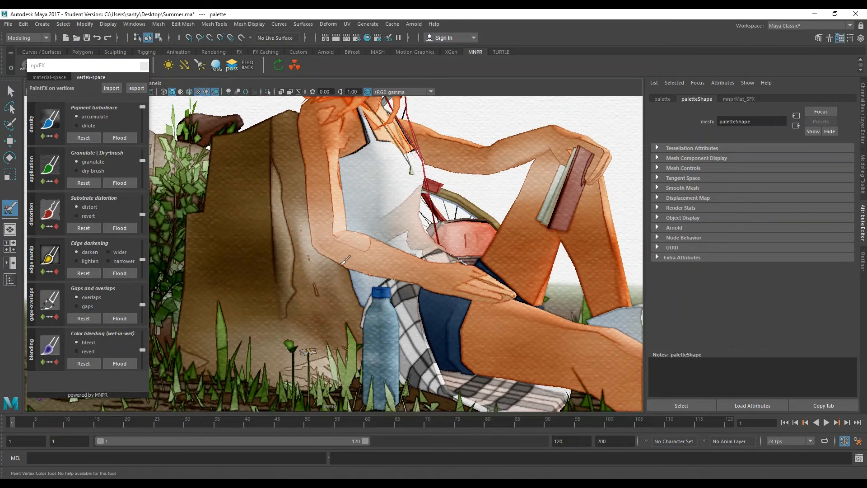
pyautogui.keyDown('alt'); pyautogui.moveTo(346, 292); pyautogui.dragTo(353, 242); pyautogui.keyUp('alt')
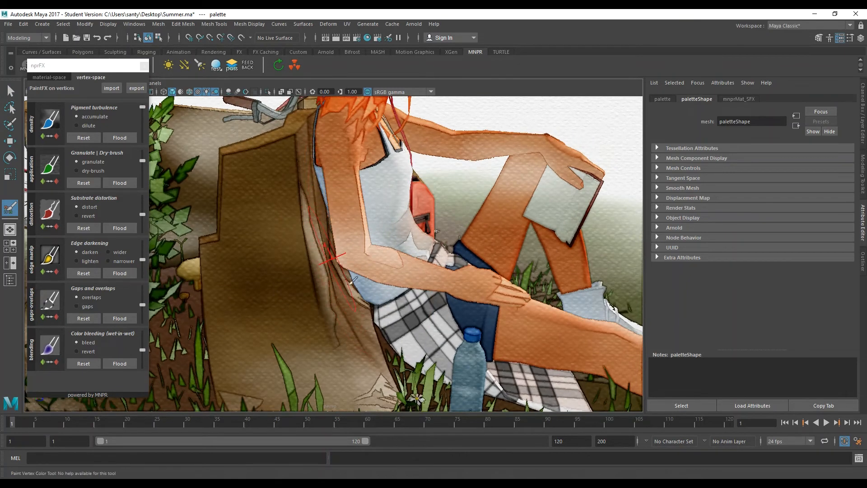
pyautogui.scroll(4, 347, 271)
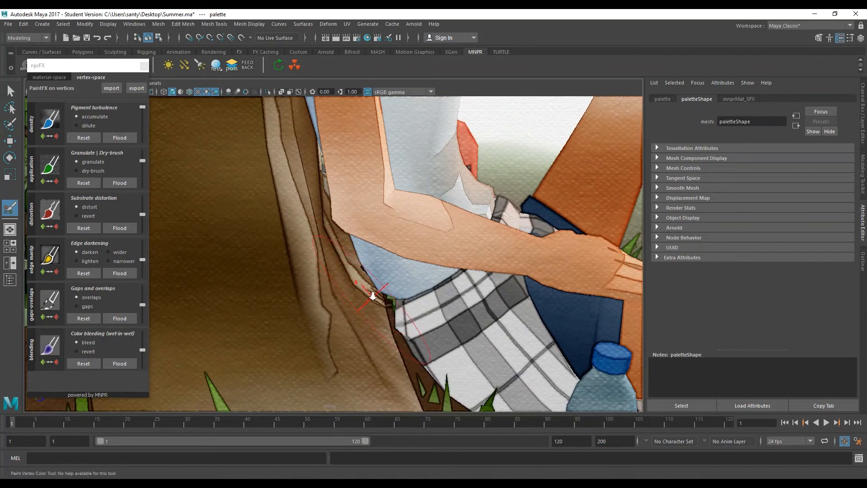
# Accumulate pigment density on the stump beside the figure's other shoulder, facing the bicycle, and leave the brush
pyautogui.scroll(-5, 377, 296)
pyautogui.keyDown('alt'); pyautogui.moveTo(377, 296); pyautogui.dragTo(199, 280); pyautogui.keyUp('alt')
pyautogui.keyDown('alt'); pyautogui.moveTo(199, 280); pyautogui.dragTo(363, 241, button='middle'); pyautogui.keyUp('alt')
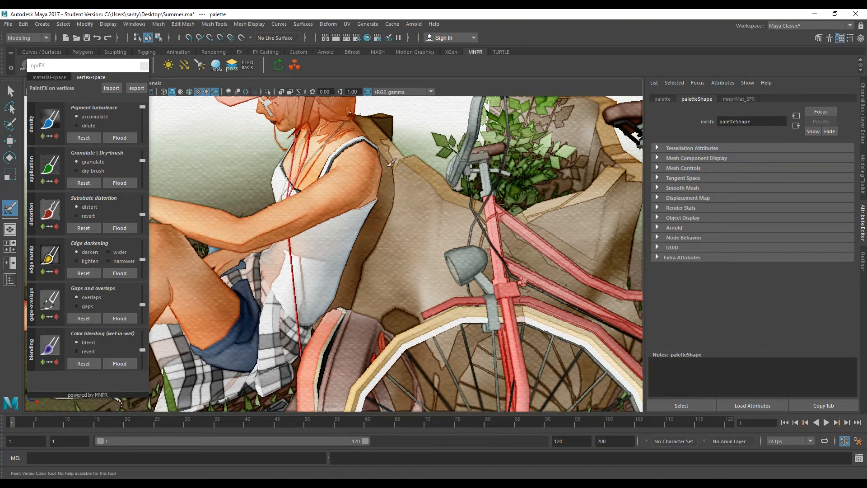
pyautogui.scroll(-5, 442, 245)
pyautogui.scroll(5, 442, 245)
pyautogui.press('q')
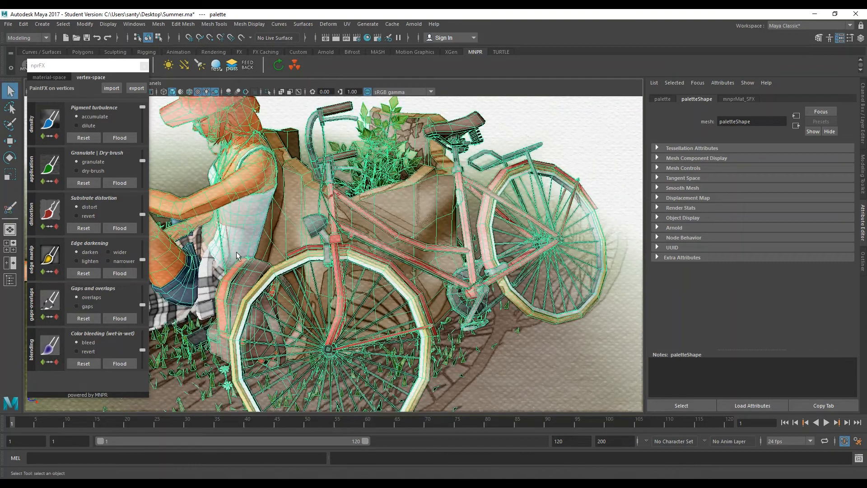
# Resume painting the palette mesh with accumulated pigment density at value 100 around the figure's torso and arms
pyautogui.keyDown('alt'); pyautogui.moveTo(356, 257); pyautogui.dragTo(312, 261, button='middle'); pyautogui.keyUp('alt')
pyautogui.click(44, 120)
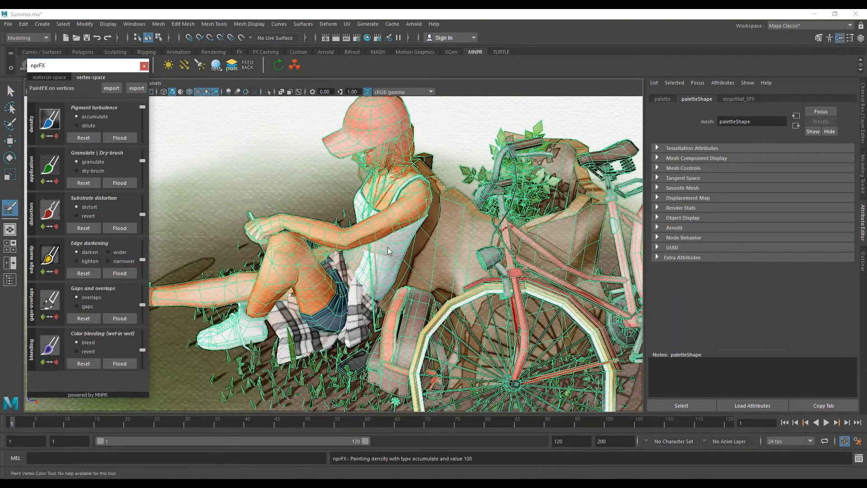
pyautogui.keyDown('alt'); pyautogui.moveTo(452, 335); pyautogui.dragTo(485, 334); pyautogui.keyUp('alt')
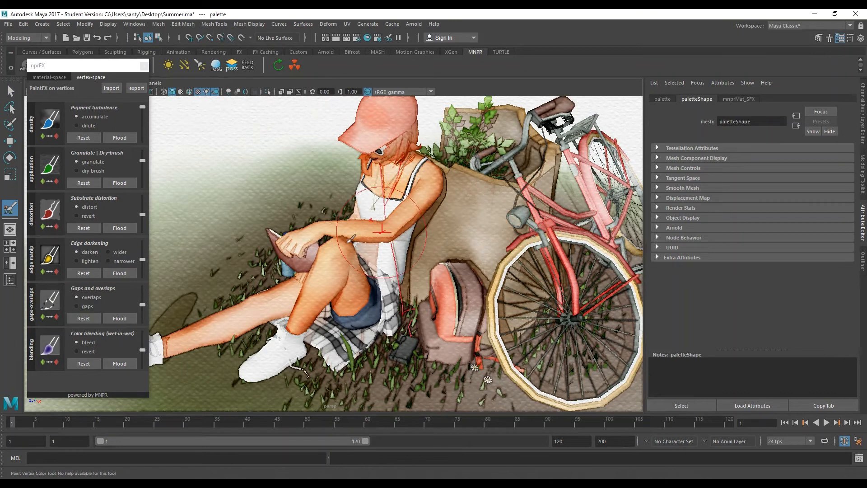
pyautogui.moveTo(319, 286)
pyautogui.keyDown('alt'); pyautogui.mouseDown()
pyautogui.moveTo(402, 266)
pyautogui.moveTo(355, 276)
pyautogui.moveTo(390, 281)
pyautogui.moveTo(383, 280)
pyautogui.mouseUp(); pyautogui.keyUp('alt')
pyautogui.scroll(2, 410, 259)
pyautogui.scroll(1, 410, 258)
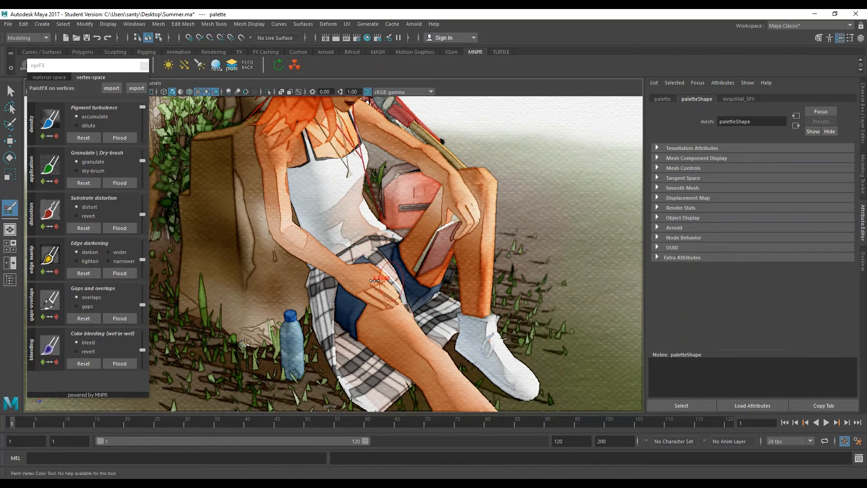
# Accumulate pigment density around the fingers of the hand resting on the figure's thigh
pyautogui.scroll(4, 393, 311)
pyautogui.keyDown('alt'); pyautogui.moveTo(394, 312); pyautogui.dragTo(393, 274, button='middle'); pyautogui.keyUp('alt')
pyautogui.moveTo(428, 301); pyautogui.dragTo(413, 301)
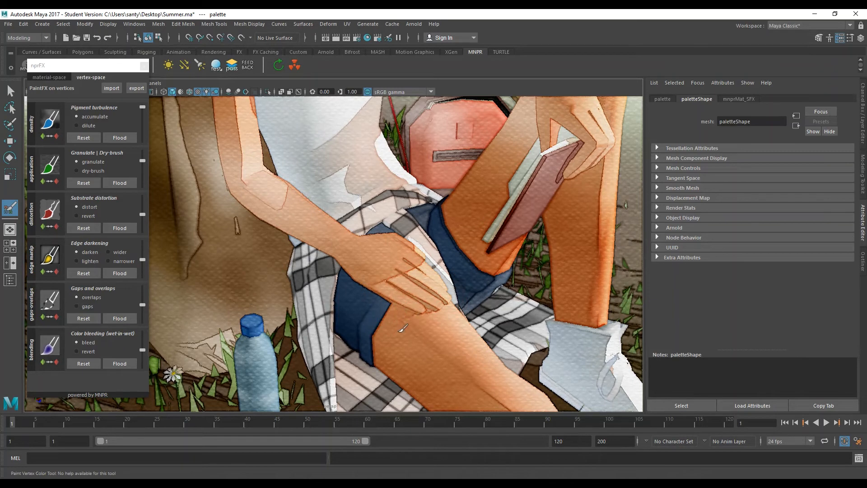
pyautogui.keyDown('alt'); pyautogui.moveTo(443, 299); pyautogui.dragTo(412, 300); pyautogui.keyUp('alt')
pyautogui.scroll(-2, 412, 300)
pyautogui.keyDown('alt'); pyautogui.moveTo(364, 262); pyautogui.dragTo(357, 279, button='middle'); pyautogui.keyUp('alt')
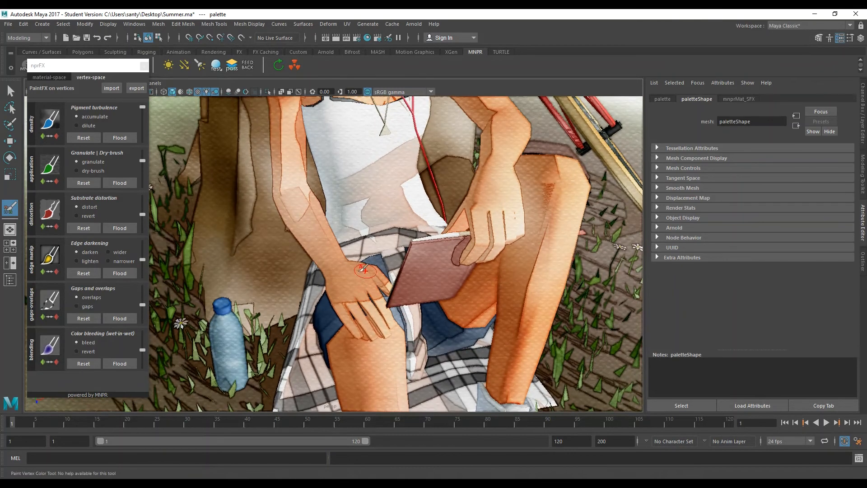
pyautogui.scroll(-5, 349, 271)
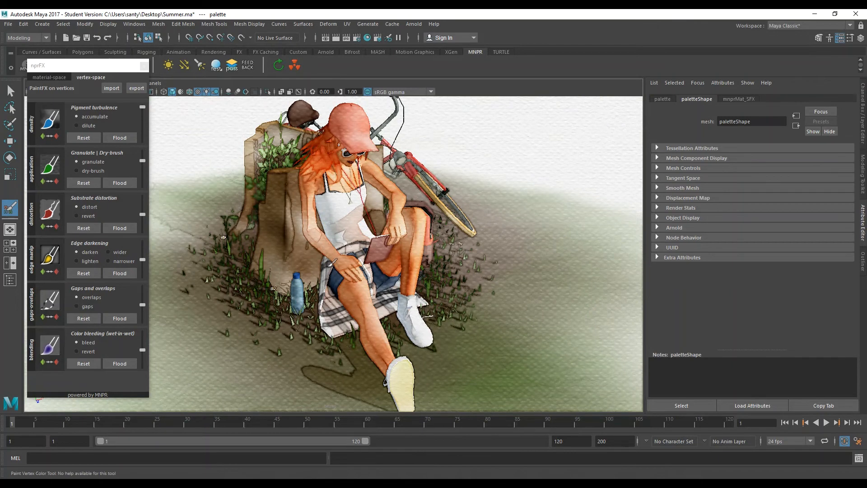
# Try to accumulate pigment density along the forearm above the resting hand
pyautogui.scroll(6, 334, 258)
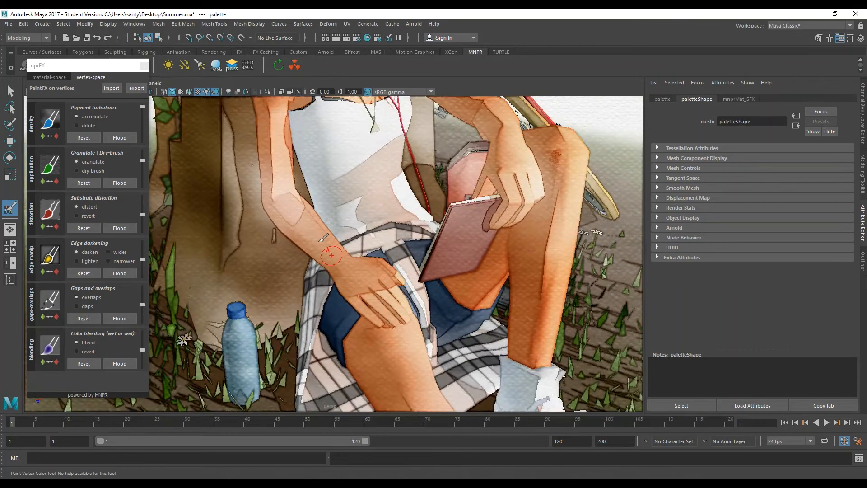
pyautogui.moveTo(318, 243); pyautogui.dragTo(312, 232)
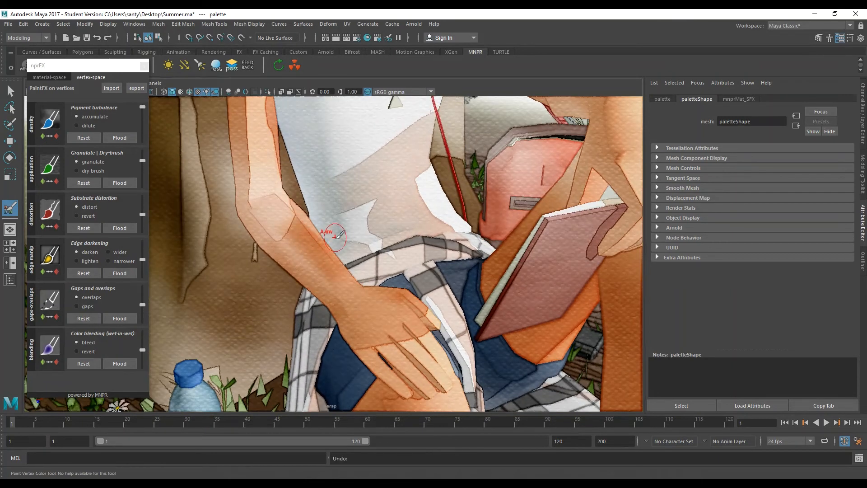
pyautogui.hotkey('ctrl', 'z')
pyautogui.keyDown('alt'); pyautogui.moveTo(286, 186); pyautogui.dragTo(292, 232, button='middle'); pyautogui.keyUp('alt')
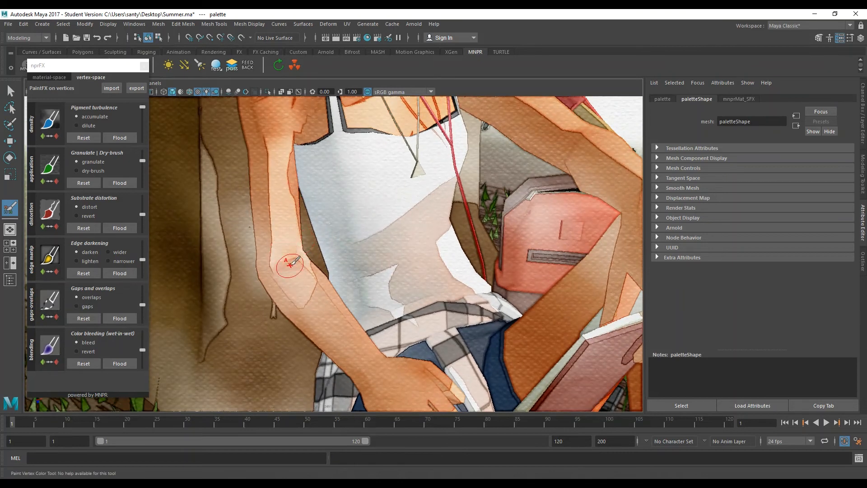
# Accumulate pigment density beneath the cap's brim, across the forehead hair and down the side of the face by the sunglasses
pyautogui.scroll(-6, 390, 256)
pyautogui.scroll(-3, 389, 255)
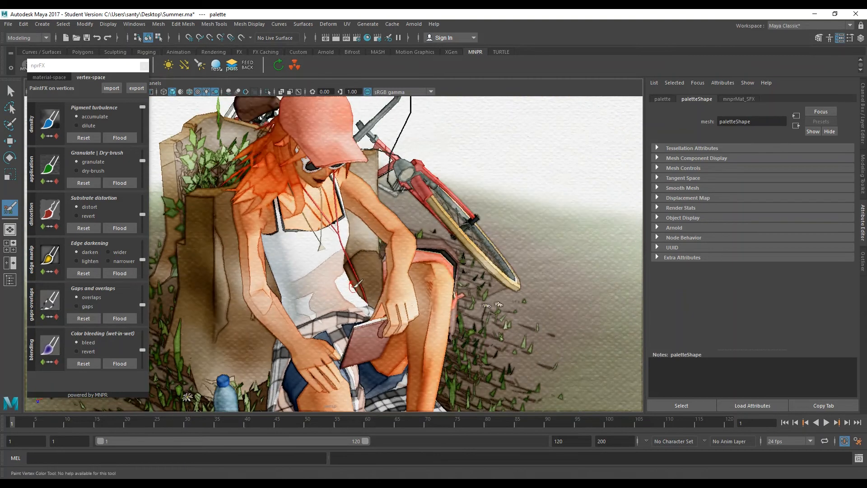
pyautogui.scroll(-3, 348, 278)
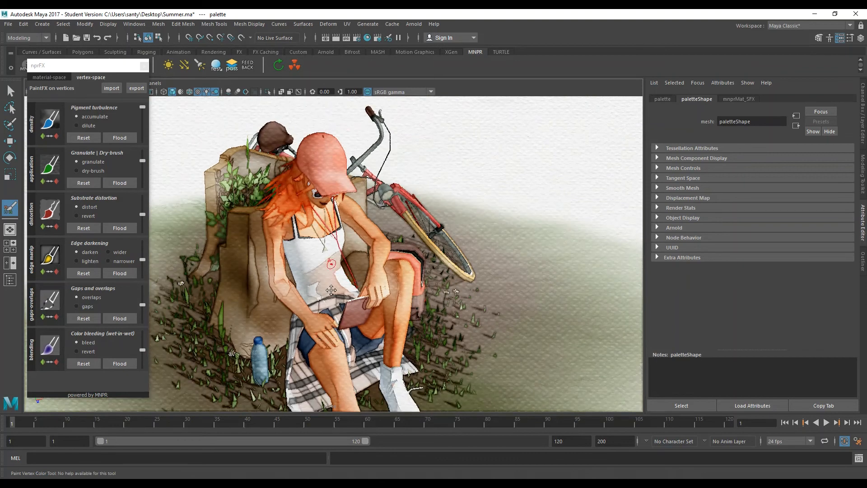
pyautogui.scroll(10, 331, 280)
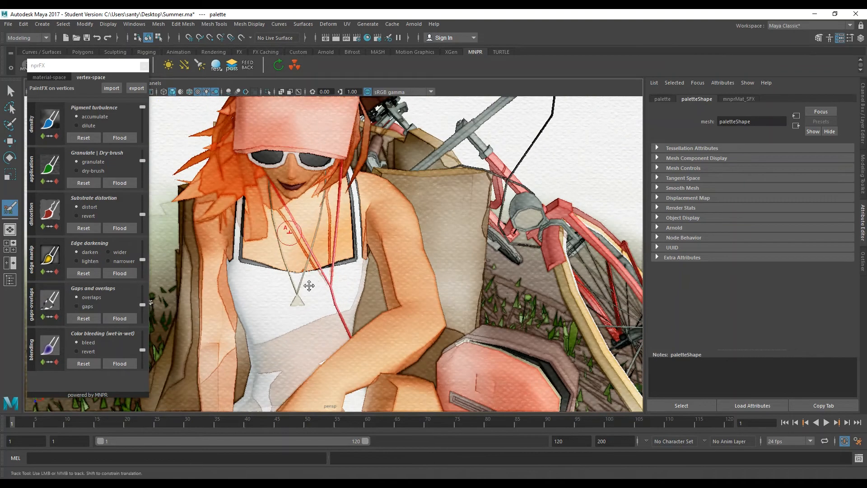
pyautogui.keyDown('alt'); pyautogui.moveTo(293, 240); pyautogui.dragTo(351, 283, button='middle'); pyautogui.keyUp('alt')
pyautogui.keyDown('alt'); pyautogui.moveTo(351, 283); pyautogui.dragTo(348, 242); pyautogui.keyUp('alt')
pyautogui.keyDown('alt'); pyautogui.moveTo(348, 242); pyautogui.dragTo(372, 294, button='middle'); pyautogui.keyUp('alt')
pyautogui.keyDown('alt'); pyautogui.moveTo(372, 294); pyautogui.dragTo(452, 246, button='right'); pyautogui.keyUp('alt')
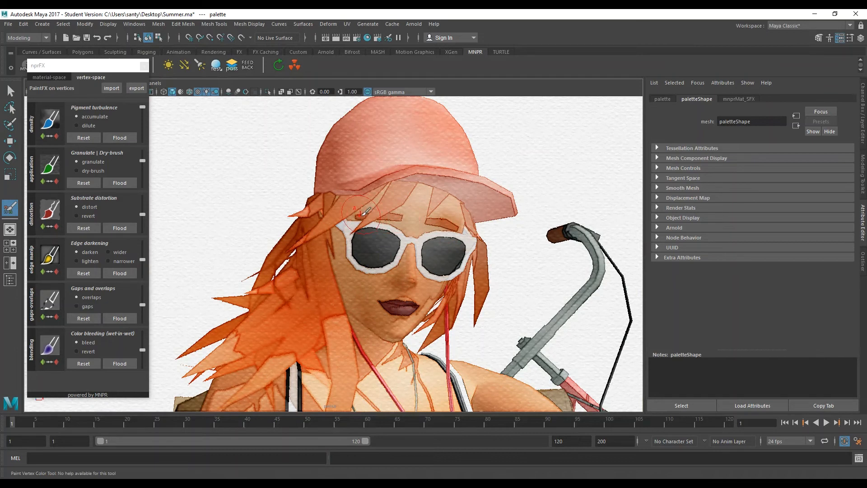
pyautogui.keyDown('alt'); pyautogui.moveTo(427, 195); pyautogui.dragTo(404, 180); pyautogui.keyUp('alt')
pyautogui.scroll(4, 415, 246)
pyautogui.moveTo(404, 180)
pyautogui.keyDown('alt'); pyautogui.mouseDown(button='middle')
pyautogui.moveTo(415, 246)
pyautogui.moveTo(397, 227)
pyautogui.moveTo(376, 227)
pyautogui.mouseUp(button='middle'); pyautogui.keyUp('alt')
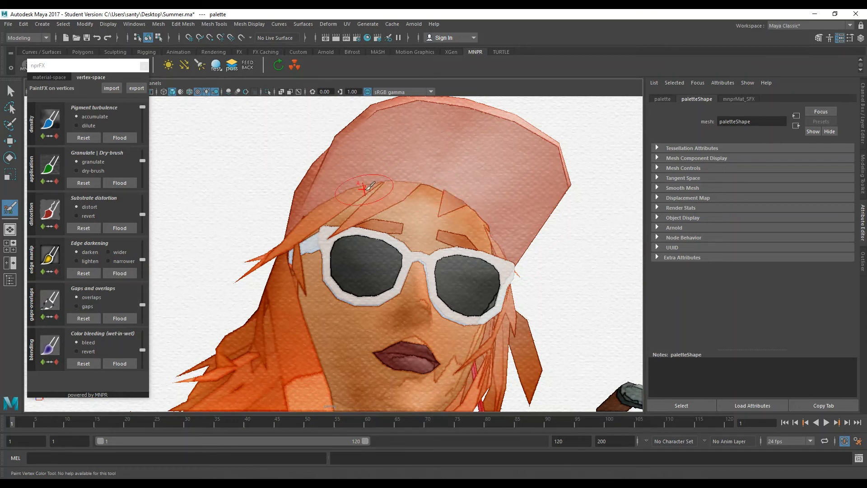
pyautogui.moveTo(330, 199)
pyautogui.mouseDown()
pyautogui.moveTo(337, 190)
pyautogui.moveTo(409, 181)
pyautogui.moveTo(465, 185)
pyautogui.moveTo(470, 203)
pyautogui.moveTo(488, 199)
pyautogui.moveTo(484, 215)
pyautogui.moveTo(457, 185)
pyautogui.moveTo(411, 193)
pyautogui.mouseUp()
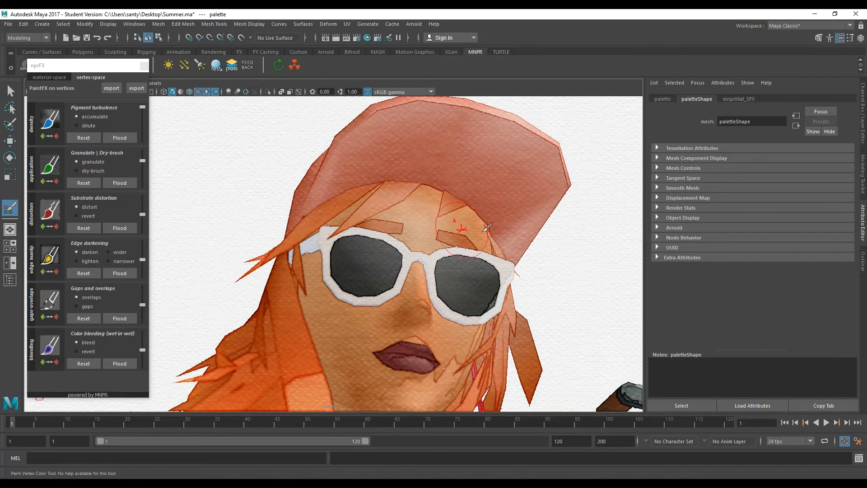
pyautogui.moveTo(483, 221); pyautogui.dragTo(507, 275)
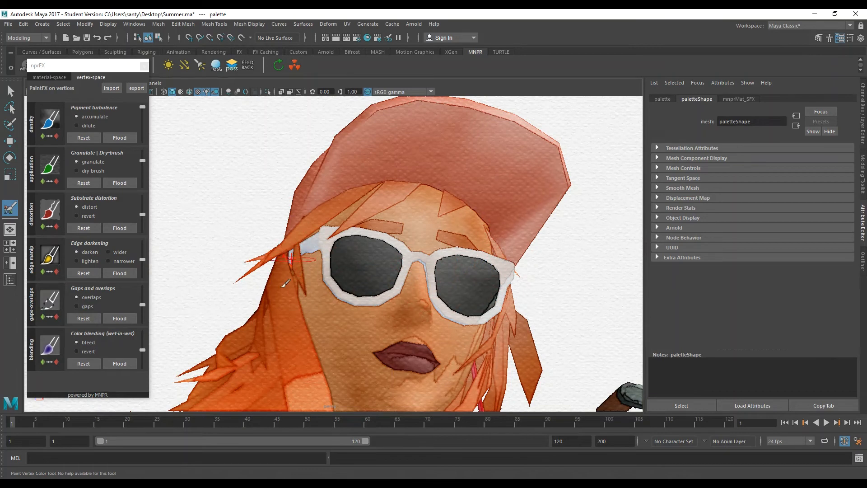
# Move the nprFX window clear of the viewport's display controls and toggle the viewport shadows
pyautogui.keyDown('alt'); pyautogui.moveTo(414, 280); pyautogui.dragTo(414, 305); pyautogui.keyUp('alt')
pyautogui.keyDown('alt'); pyautogui.moveTo(423, 284); pyautogui.dragTo(435, 261, button='middle'); pyautogui.keyUp('alt')
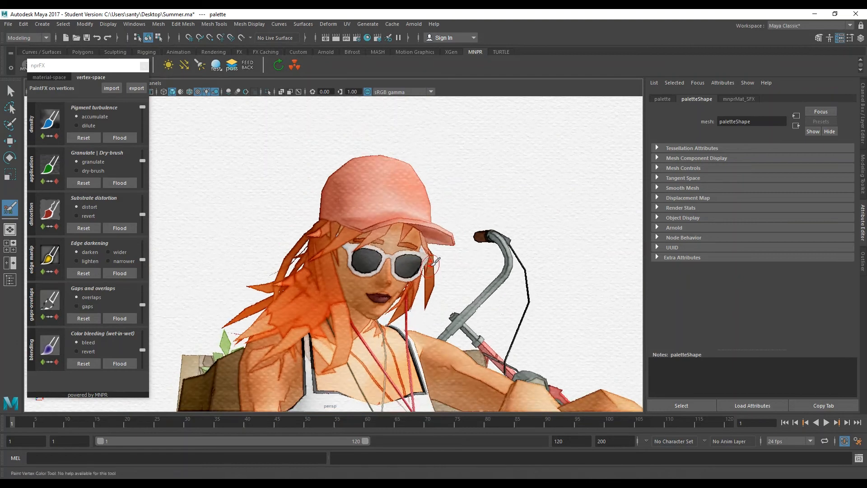
pyautogui.scroll(-5, 435, 261)
pyautogui.keyDown('alt'); pyautogui.moveTo(382, 263); pyautogui.dragTo(399, 272); pyautogui.keyUp('alt')
pyautogui.scroll(3, 399, 273)
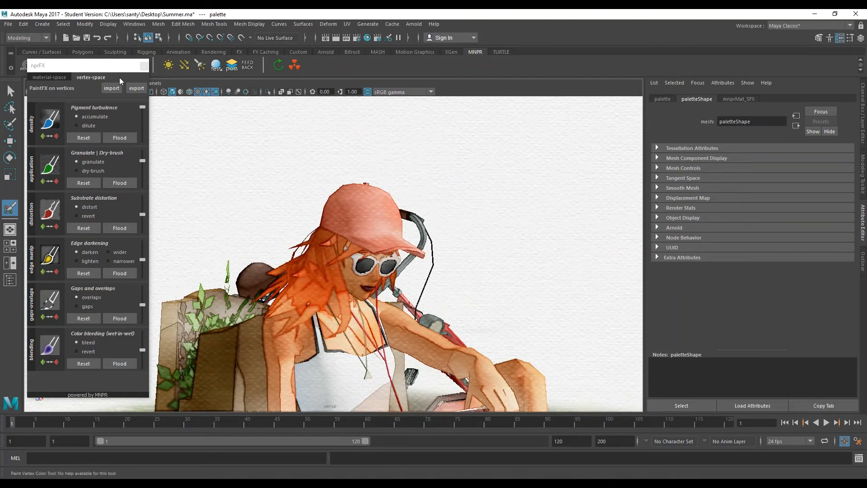
pyautogui.moveTo(98, 72)
pyautogui.mouseDown()
pyautogui.moveTo(100, 124)
pyautogui.moveTo(103, 112)
pyautogui.mouseUp()
pyautogui.click(215, 92)
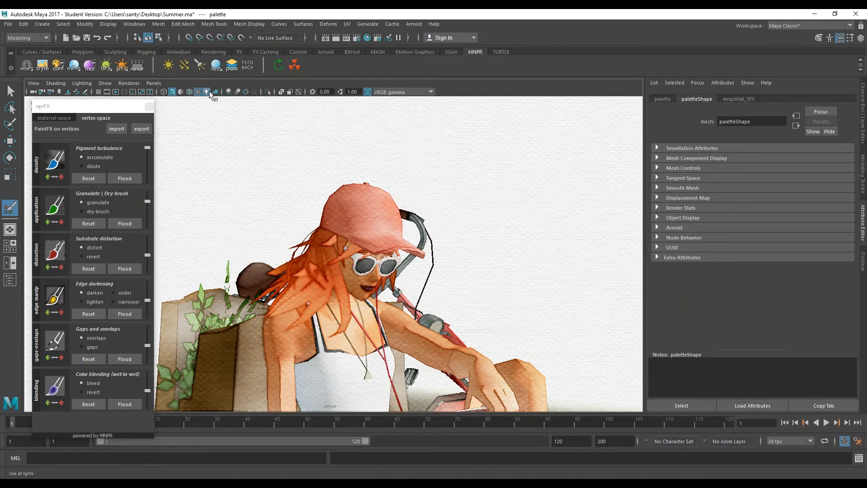
# Set the density brush to dilute at value -100 and paint over the white frame of the sunglasses
pyautogui.scroll(4, 434, 310)
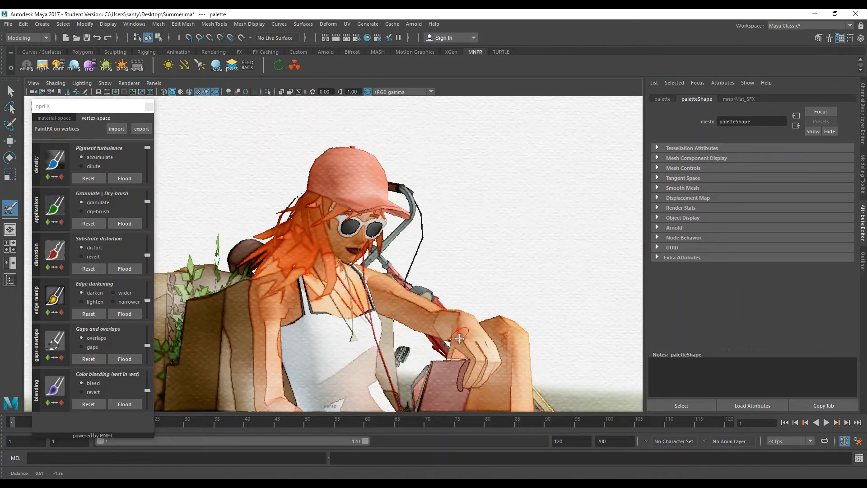
pyautogui.keyDown('alt'); pyautogui.moveTo(349, 226); pyautogui.dragTo(355, 266, button='middle'); pyautogui.keyUp('alt')
pyautogui.scroll(3, 356, 265)
pyautogui.keyDown('alt'); pyautogui.moveTo(366, 244); pyautogui.dragTo(320, 194); pyautogui.keyUp('alt')
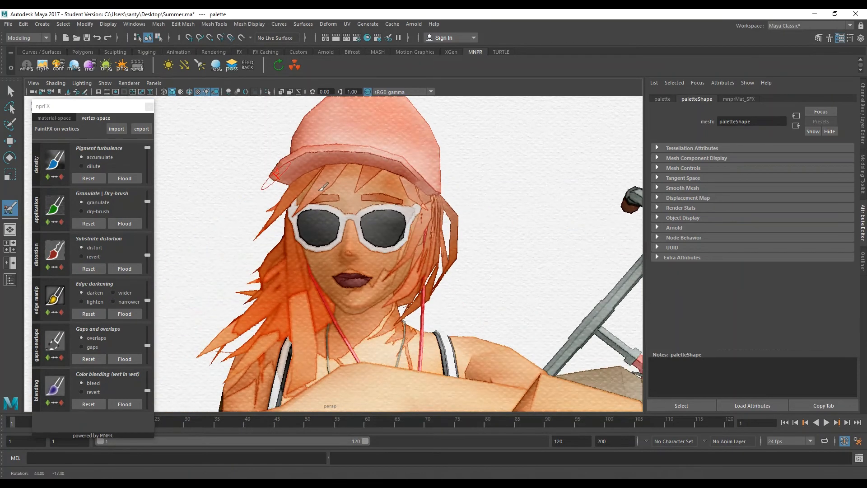
pyautogui.scroll(2, 364, 223)
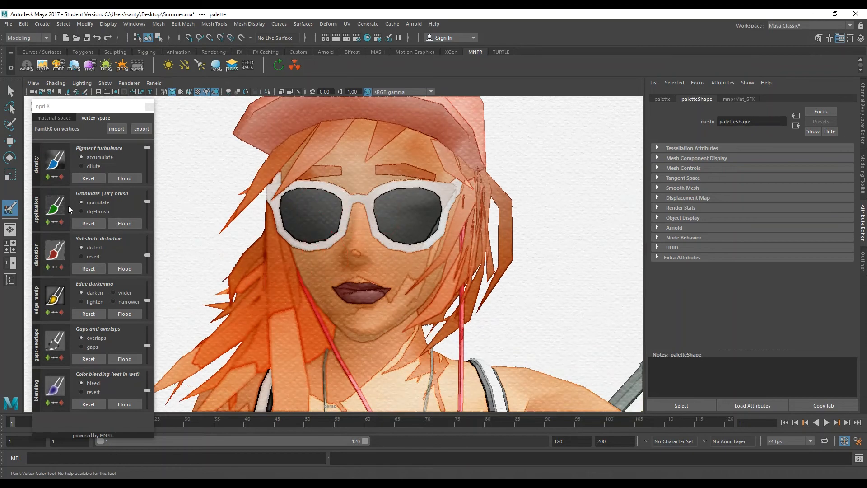
pyautogui.click(82, 166)
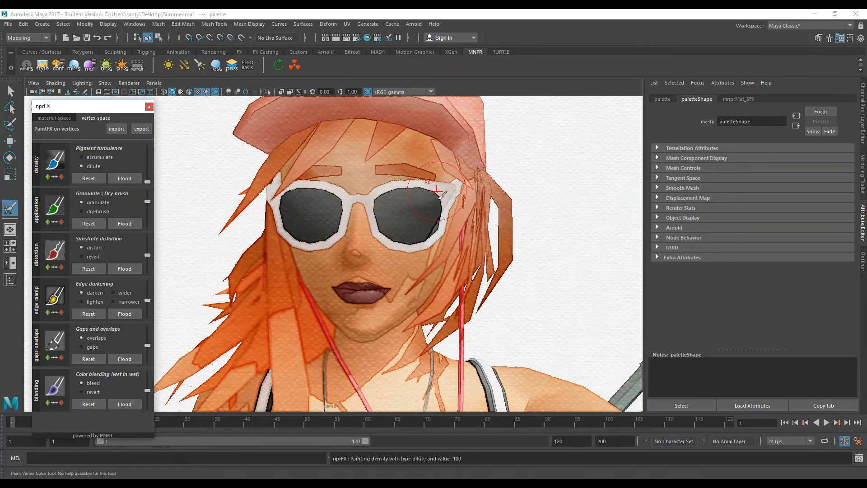
pyautogui.moveTo(271, 194)
pyautogui.mouseDown()
pyautogui.moveTo(329, 228)
pyautogui.moveTo(348, 216)
pyautogui.mouseUp()
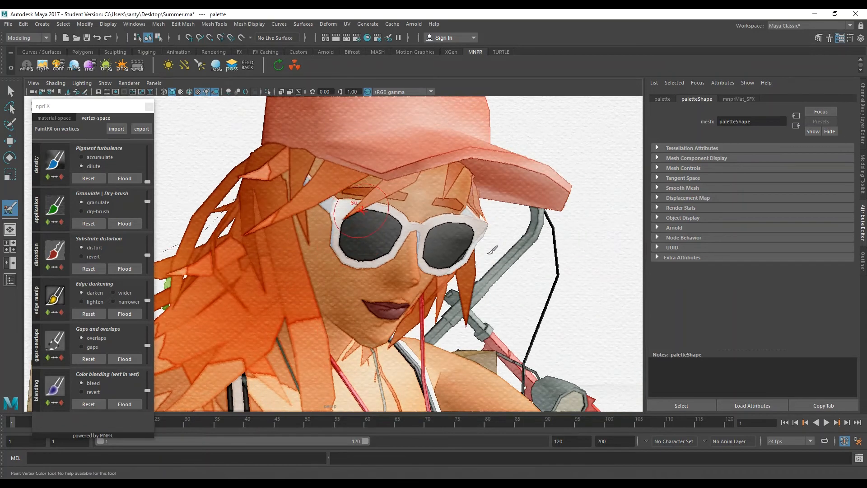
pyautogui.keyDown('alt'); pyautogui.moveTo(429, 264); pyautogui.dragTo(457, 274); pyautogui.keyUp('alt')
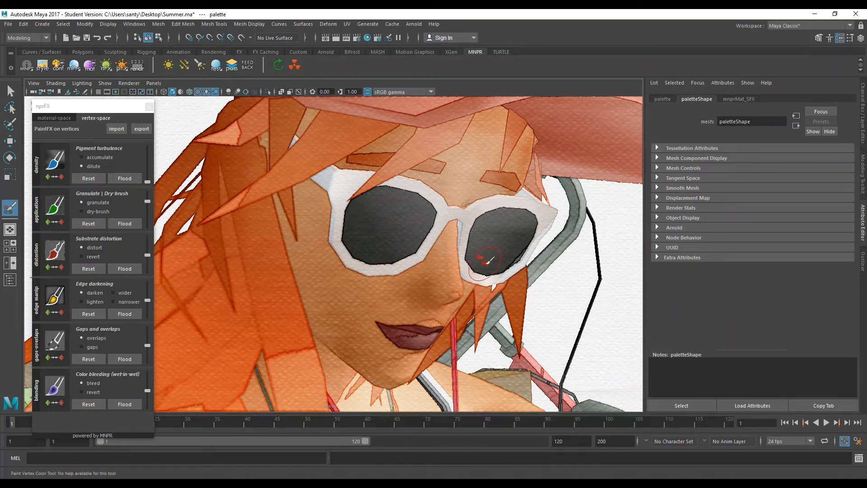
# Examine the painted face, torso and whole seated figure down to the shoe sole
pyautogui.scroll(-5, 489, 261)
pyautogui.keyDown('alt'); pyautogui.moveTo(451, 292); pyautogui.dragTo(423, 281); pyautogui.keyUp('alt')
pyautogui.scroll(-3, 430, 272)
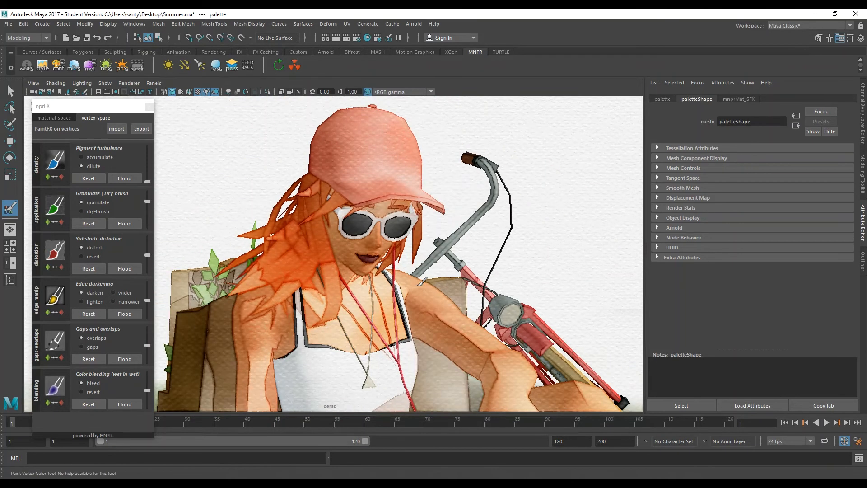
pyautogui.scroll(-3, 421, 282)
pyautogui.keyDown('alt'); pyautogui.moveTo(320, 364); pyautogui.dragTo(325, 284, button='middle'); pyautogui.keyUp('alt')
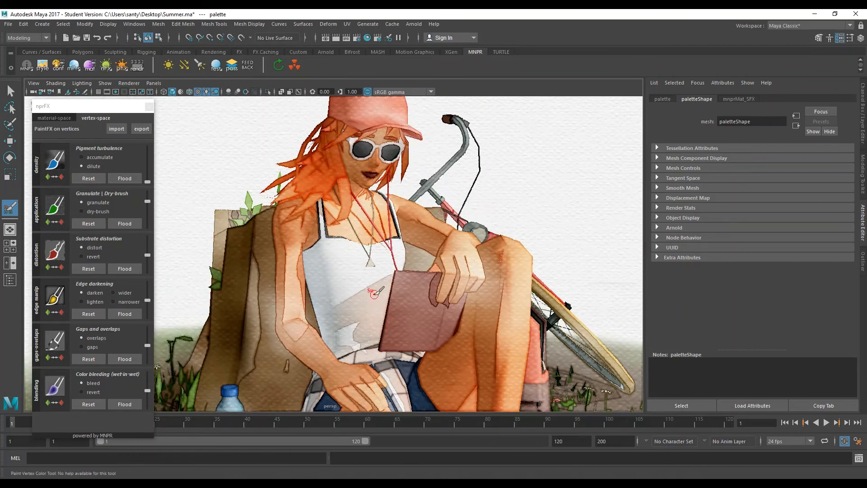
pyautogui.scroll(-3, 375, 293)
pyautogui.keyDown('alt'); pyautogui.moveTo(374, 294); pyautogui.dragTo(373, 255); pyautogui.keyUp('alt')
pyautogui.moveTo(373, 256)
pyautogui.keyDown('alt'); pyautogui.mouseDown(button='middle')
pyautogui.moveTo(364, 328)
pyautogui.moveTo(381, 294)
pyautogui.mouseUp(button='middle'); pyautogui.keyUp('alt')
pyautogui.scroll(4, 365, 327)
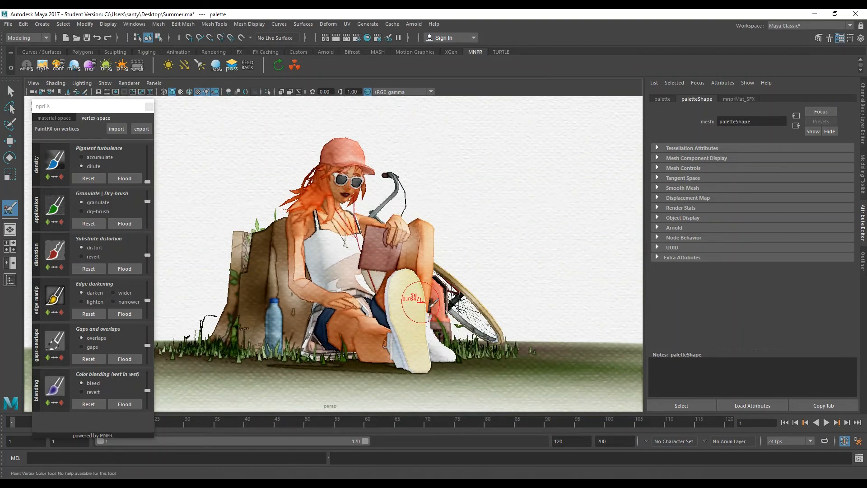
# Accumulate pigment density at value 100 on the raised shoe sole, and paint it with the granulate application brush
pyautogui.click(100, 157)
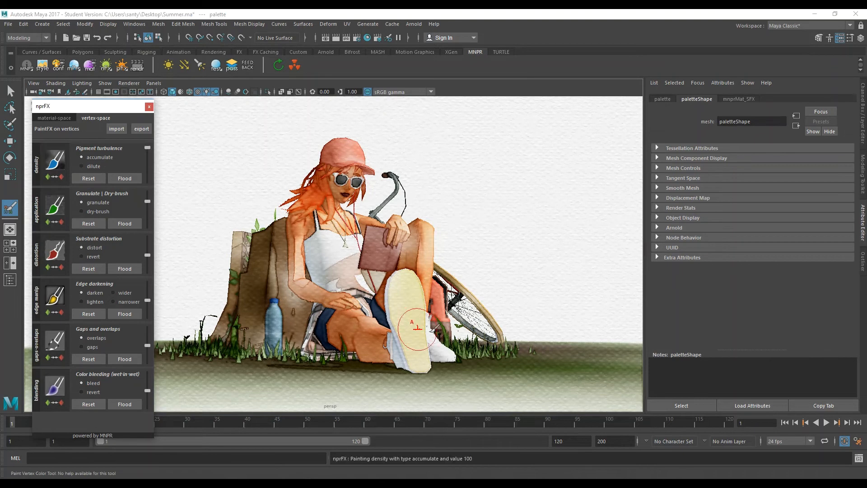
pyautogui.moveTo(414, 288); pyautogui.dragTo(418, 305)
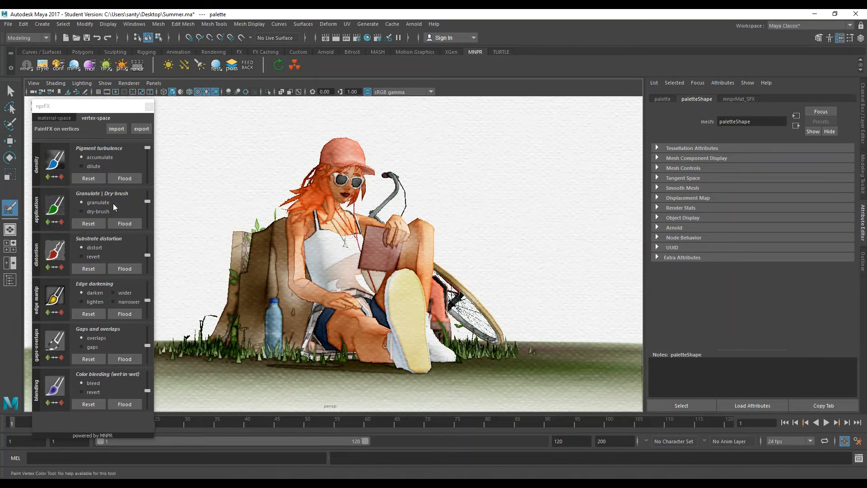
pyautogui.click(58, 207)
pyautogui.moveTo(418, 318); pyautogui.dragTo(416, 314)
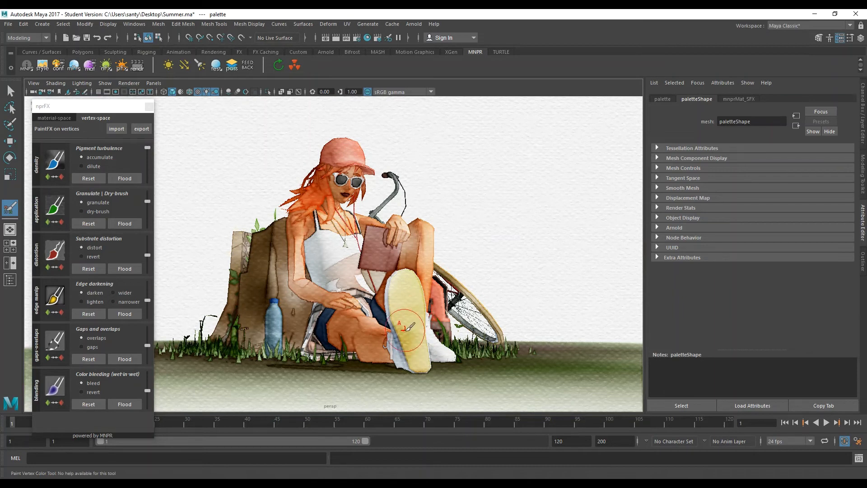
# Examine the figure's torso, hair, shoulders and arms and the backpack area from several angles
pyautogui.moveTo(405, 329)
pyautogui.keyDown('alt'); pyautogui.mouseDown()
pyautogui.moveTo(479, 337)
pyautogui.moveTo(375, 320)
pyautogui.mouseUp(); pyautogui.keyUp('alt')
pyautogui.keyDown('alt'); pyautogui.moveTo(375, 320); pyautogui.dragTo(407, 312, button='right'); pyautogui.keyUp('alt')
pyautogui.keyDown('alt'); pyautogui.moveTo(408, 274); pyautogui.dragTo(382, 334, button='middle'); pyautogui.keyUp('alt')
pyautogui.keyDown('alt'); pyautogui.moveTo(382, 334); pyautogui.dragTo(436, 332); pyautogui.keyUp('alt')
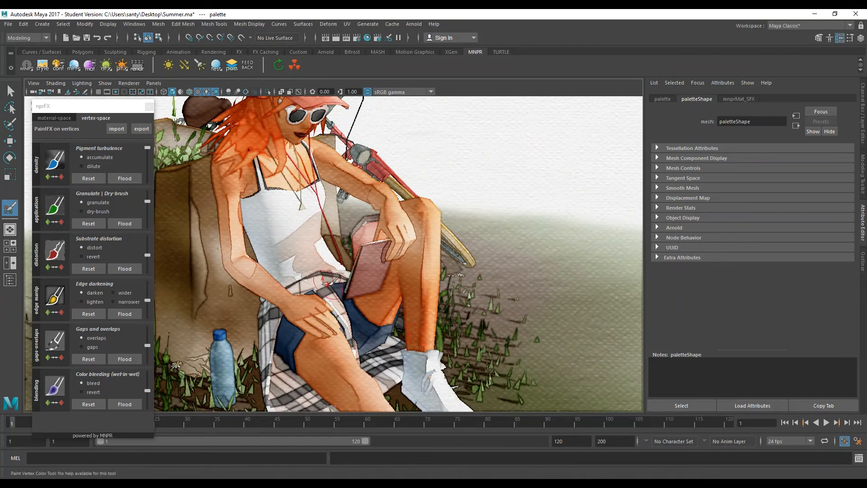
pyautogui.keyDown('alt'); pyautogui.moveTo(336, 289); pyautogui.dragTo(316, 289, button='right'); pyautogui.keyUp('alt')
pyautogui.keyDown('alt'); pyautogui.moveTo(317, 289); pyautogui.dragTo(317, 332, button='middle'); pyautogui.keyUp('alt')
pyautogui.keyDown('alt'); pyautogui.moveTo(292, 323); pyautogui.dragTo(316, 316, button='right'); pyautogui.keyUp('alt')
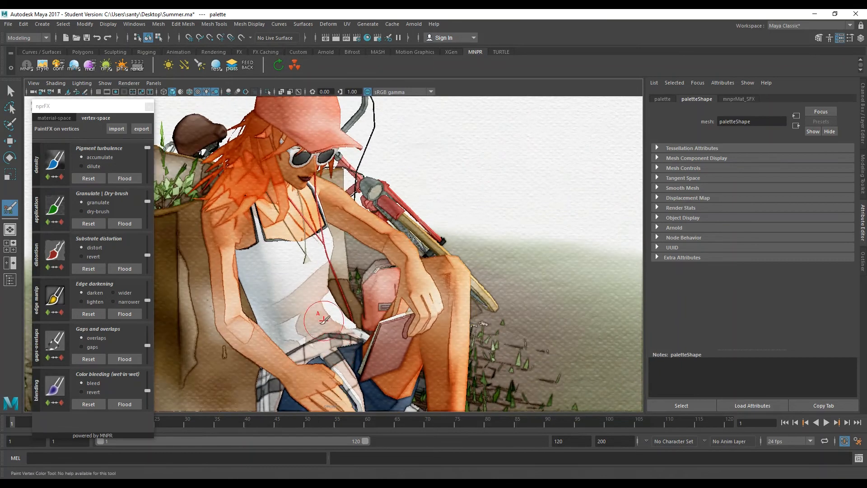
pyautogui.keyDown('alt'); pyautogui.moveTo(363, 259); pyautogui.dragTo(362, 313, button='middle'); pyautogui.keyUp('alt')
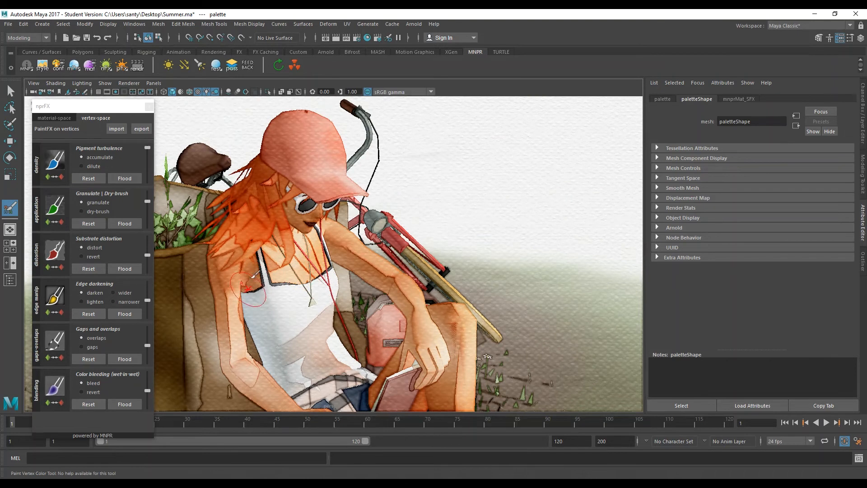
pyautogui.keyDown('alt'); pyautogui.moveTo(371, 267); pyautogui.dragTo(346, 261); pyautogui.keyUp('alt')
pyautogui.keyDown('alt'); pyautogui.moveTo(345, 261); pyautogui.dragTo(263, 273, button='middle'); pyautogui.keyUp('alt')
pyautogui.scroll(2, 262, 274)
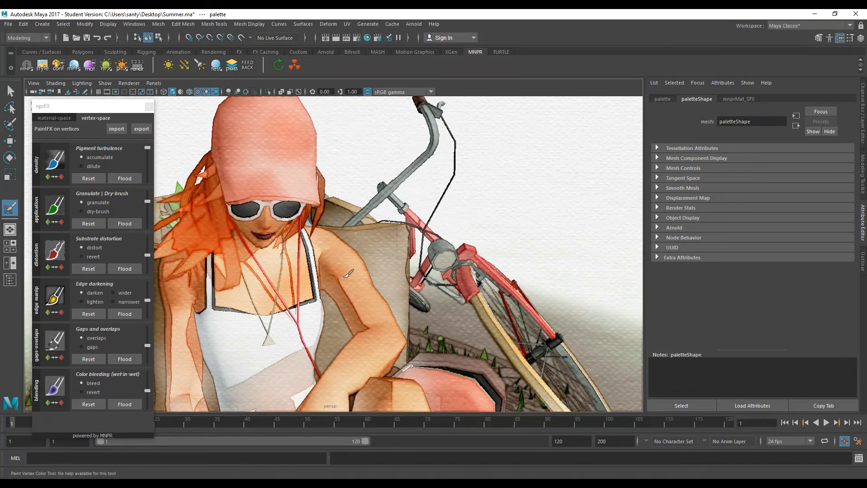
pyautogui.scroll(-2, 348, 274)
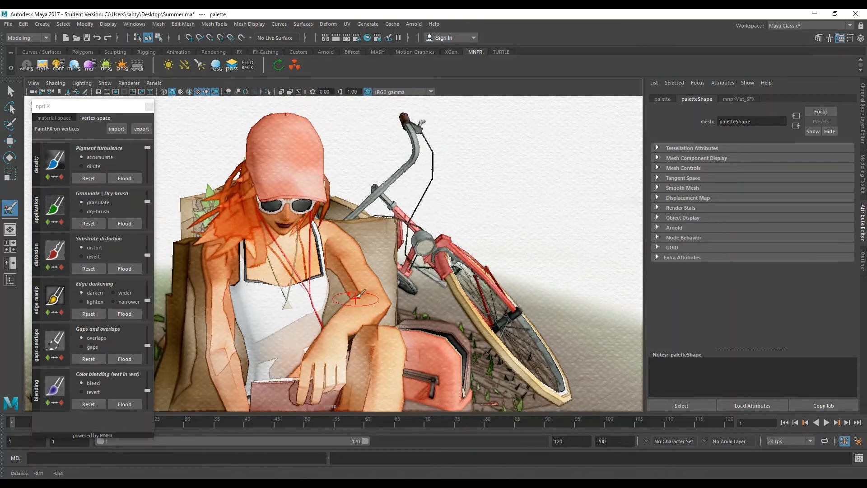
pyautogui.keyDown('alt'); pyautogui.moveTo(418, 357); pyautogui.dragTo(396, 311, button='middle'); pyautogui.keyUp('alt')
pyautogui.scroll(-2, 396, 312)
# Accumulate pigment density on the front of the red backpack with the density brush
pyautogui.press('q')
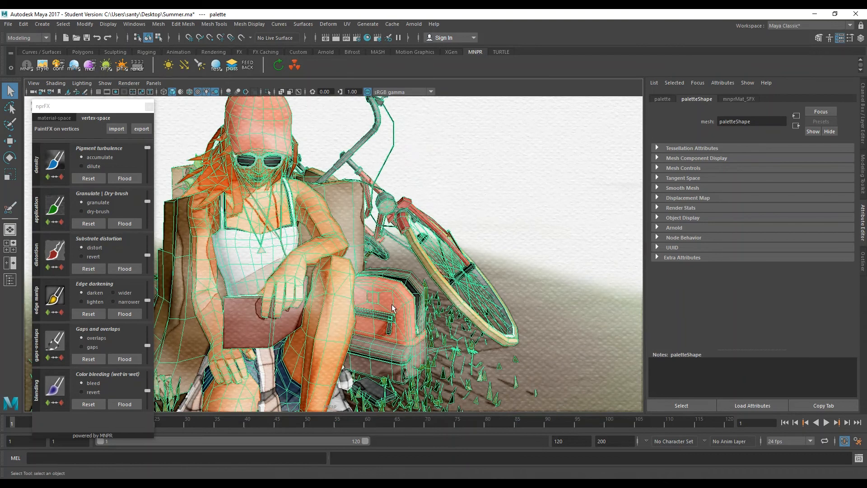
pyautogui.scroll(4, 392, 308)
pyautogui.click(55, 160)
pyautogui.keyDown('alt'); pyautogui.moveTo(448, 319); pyautogui.dragTo(436, 303, button='middle'); pyautogui.keyUp('alt')
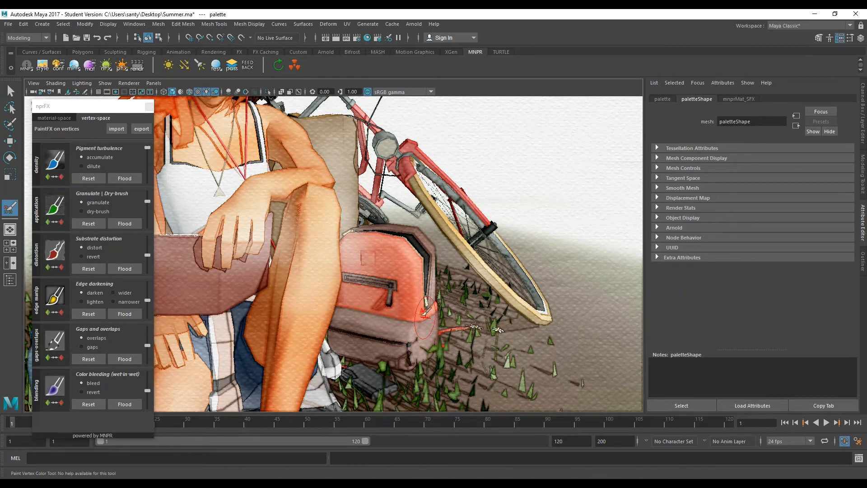
pyautogui.keyDown('alt'); pyautogui.moveTo(393, 278); pyautogui.dragTo(396, 309); pyautogui.keyUp('alt')
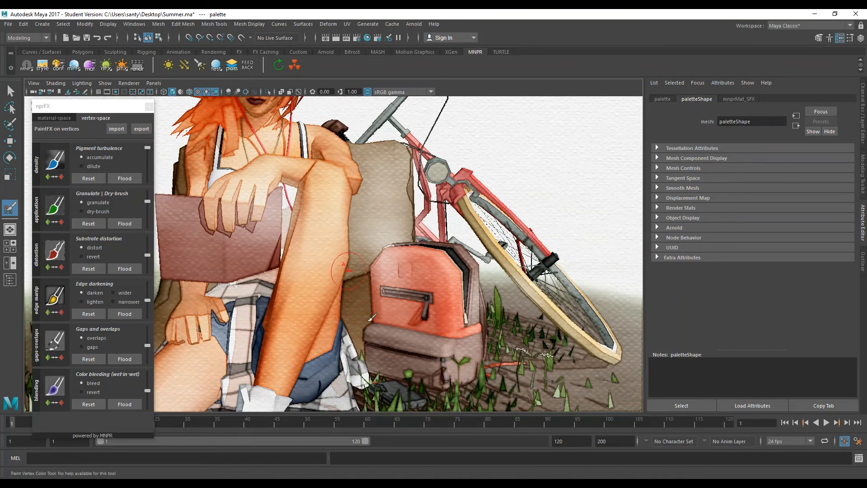
pyautogui.moveTo(398, 269)
pyautogui.mouseDown()
pyautogui.moveTo(392, 254)
pyautogui.moveTo(417, 260)
pyautogui.mouseUp()
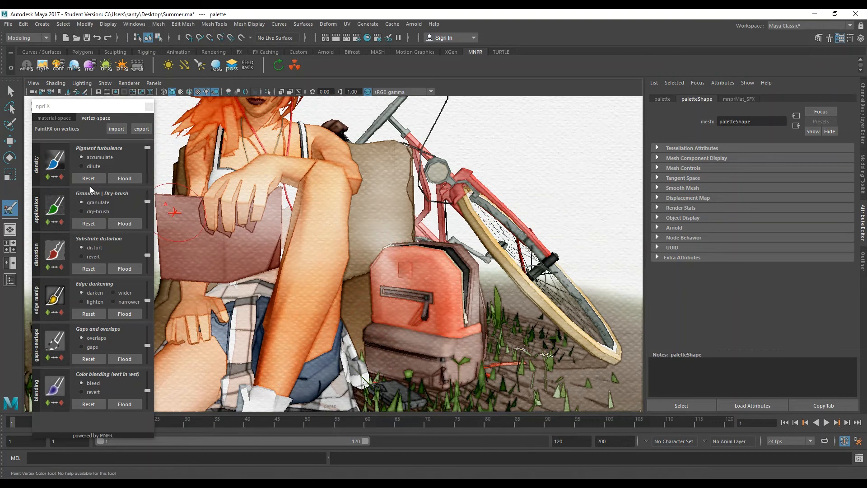
# Paint the granulate application effect down the front of the backpack
pyautogui.click(63, 210)
pyautogui.moveTo(447, 278)
pyautogui.mouseDown()
pyautogui.moveTo(416, 318)
pyautogui.moveTo(429, 328)
pyautogui.moveTo(448, 381)
pyautogui.moveTo(392, 371)
pyautogui.moveTo(462, 368)
pyautogui.moveTo(392, 330)
pyautogui.moveTo(429, 345)
pyautogui.mouseUp()
pyautogui.scroll(-5, 490, 366)
pyautogui.scroll(-6, 392, 329)
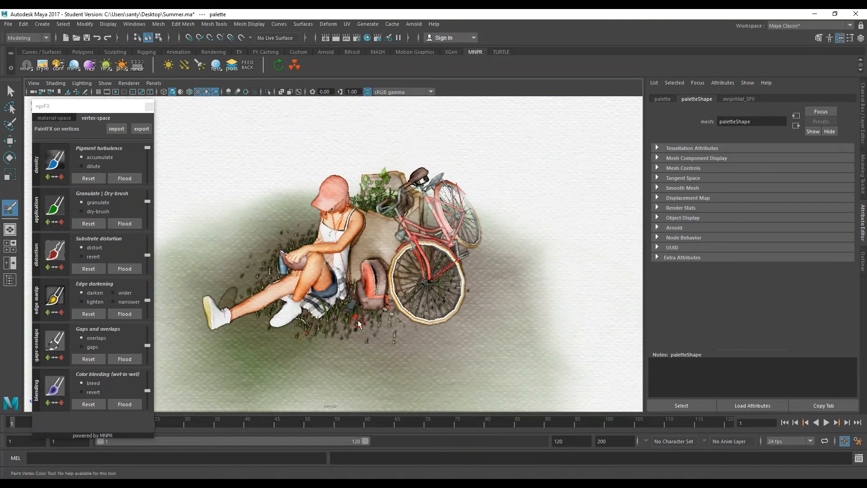
# Select the ground plane and enlarge the density accumulate brush for painting on it
pyautogui.press('q')
pyautogui.click(155, 230)
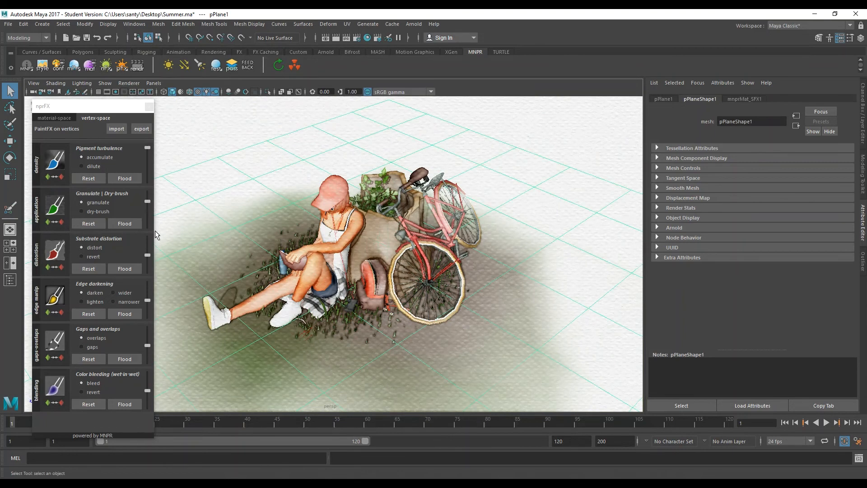
pyautogui.click(55, 161)
pyautogui.keyDown('alt'); pyautogui.moveTo(398, 311); pyautogui.dragTo(436, 328); pyautogui.keyUp('alt')
pyautogui.press('b')
pyautogui.moveTo(341, 295)
pyautogui.mouseDown()
pyautogui.moveTo(373, 297)
pyautogui.moveTo(364, 302)
pyautogui.moveTo(348, 283)
pyautogui.mouseUp()
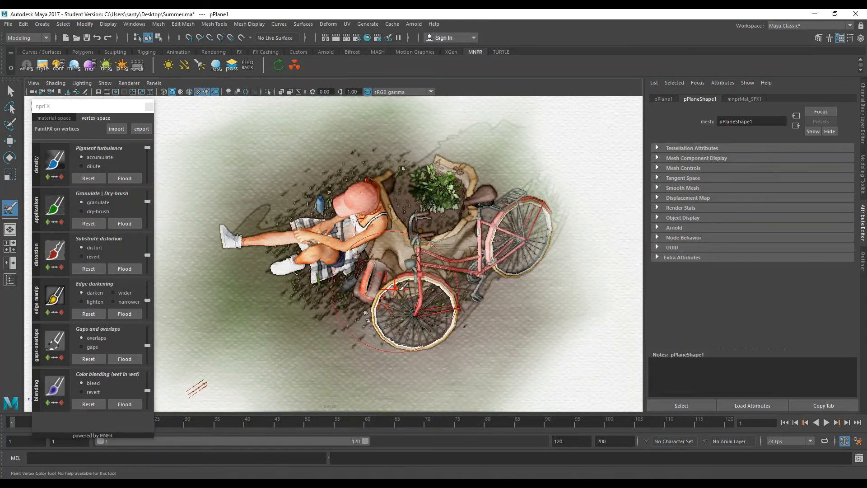
# Accumulate pigment density on the ground beside the tree stump and bicycle, and save the scene
pyautogui.keyDown('alt'); pyautogui.moveTo(475, 267); pyautogui.dragTo(378, 296); pyautogui.keyUp('alt')
pyautogui.keyDown('alt'); pyautogui.moveTo(445, 328); pyautogui.dragTo(419, 231, button='middle'); pyautogui.keyUp('alt')
pyautogui.keyDown('alt'); pyautogui.moveTo(420, 231); pyautogui.dragTo(403, 306); pyautogui.keyUp('alt')
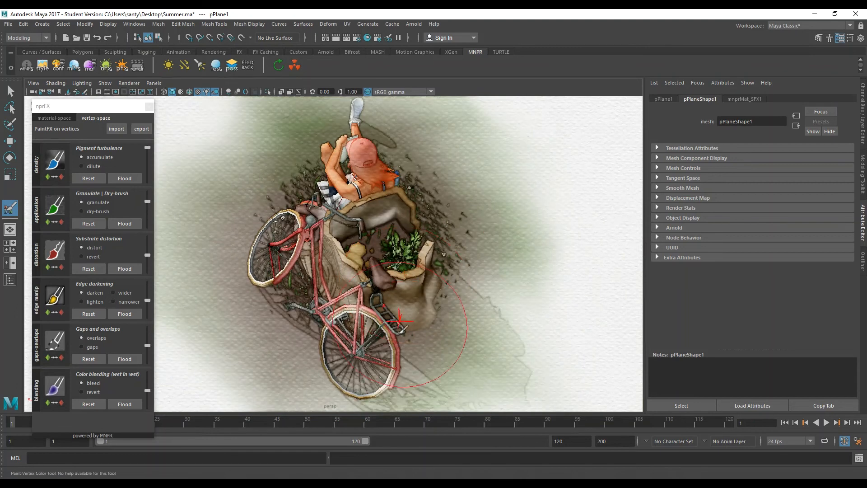
pyautogui.moveTo(462, 303); pyautogui.dragTo(448, 258)
pyautogui.hotkey('ctrl', 's')
pyautogui.click(412, 255)
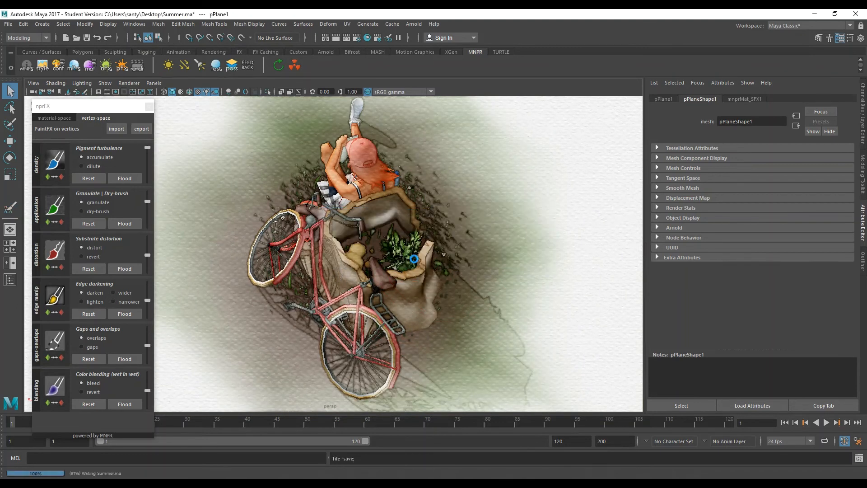
# Deselect the ground plane and examine the whole watercolor scene from several angles and distances
pyautogui.moveTo(445, 316)
pyautogui.keyDown('alt'); pyautogui.mouseDown()
pyautogui.moveTo(412, 329)
pyautogui.moveTo(325, 311)
pyautogui.mouseUp(); pyautogui.keyUp('alt')
pyautogui.keyDown('alt'); pyautogui.moveTo(325, 312); pyautogui.dragTo(346, 298, button='right'); pyautogui.keyUp('alt')
pyautogui.keyDown('alt'); pyautogui.moveTo(349, 314); pyautogui.dragTo(341, 270, button='middle'); pyautogui.keyUp('alt')
pyautogui.keyDown('alt'); pyautogui.moveTo(400, 267); pyautogui.dragTo(317, 249); pyautogui.keyUp('alt')
pyautogui.keyDown('alt'); pyautogui.moveTo(339, 256); pyautogui.dragTo(322, 259, button='right'); pyautogui.keyUp('alt')
pyautogui.keyDown('alt'); pyautogui.moveTo(322, 259); pyautogui.dragTo(333, 229, button='middle'); pyautogui.keyUp('alt')
pyautogui.keyDown('alt'); pyautogui.moveTo(334, 228); pyautogui.dragTo(398, 201); pyautogui.keyUp('alt')
pyautogui.press('q')
pyautogui.click(427, 179)
pyautogui.scroll(3, 423, 184)
pyautogui.keyDown('alt'); pyautogui.moveTo(371, 202); pyautogui.dragTo(366, 203, button='middle'); pyautogui.keyUp('alt')
pyautogui.scroll(-3, 366, 205)
pyautogui.keyDown('alt'); pyautogui.moveTo(365, 206); pyautogui.dragTo(367, 209); pyautogui.keyUp('alt')
pyautogui.scroll(-3, 366, 208)
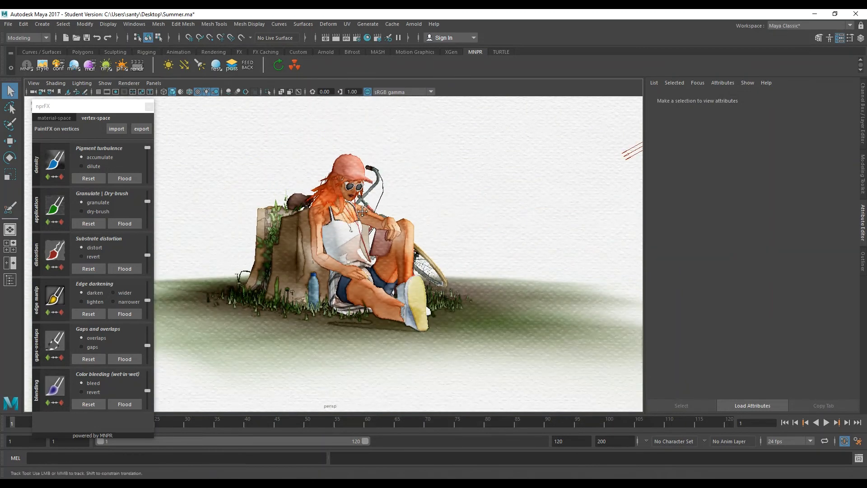
# In the MNPR configuration node, set the Atmosphere Tint to a pale orange with saturation 0.373 and value 1
pyautogui.click(58, 67)
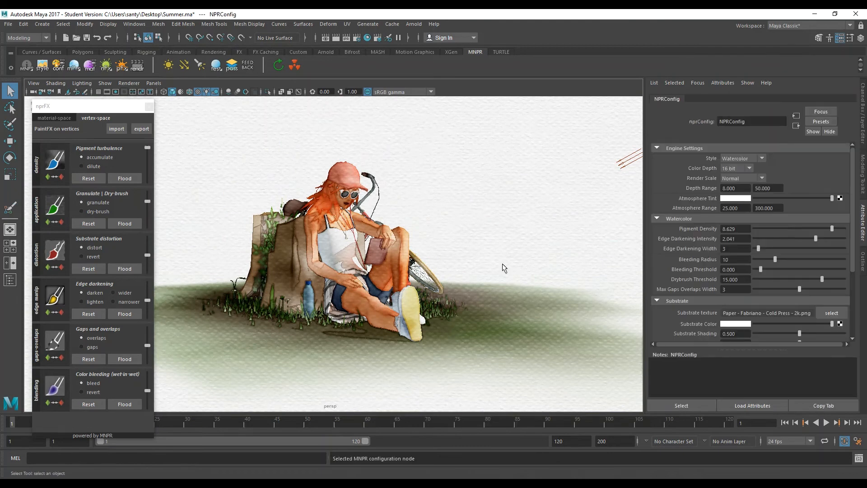
pyautogui.click(733, 200)
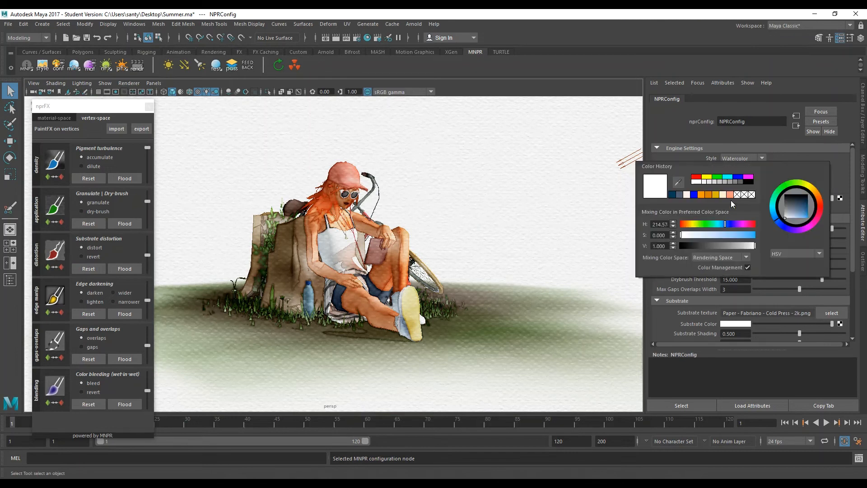
pyautogui.click(734, 199)
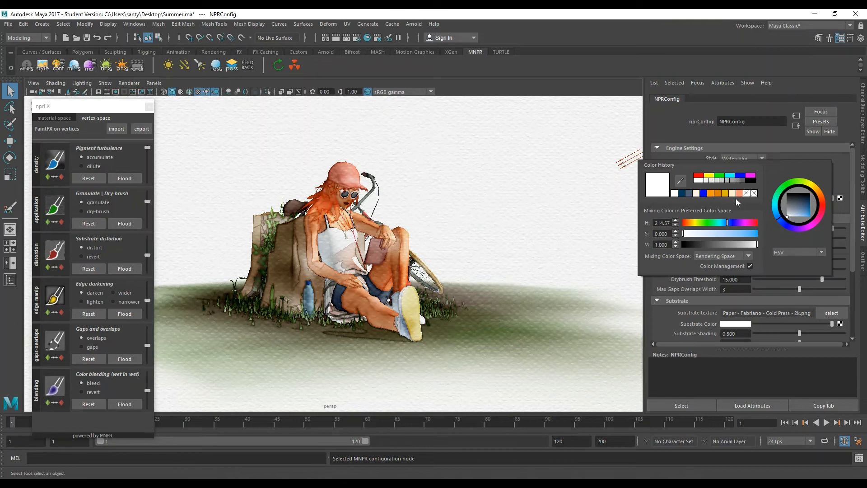
pyautogui.click(822, 194)
pyautogui.moveTo(798, 212); pyautogui.dragTo(795, 218)
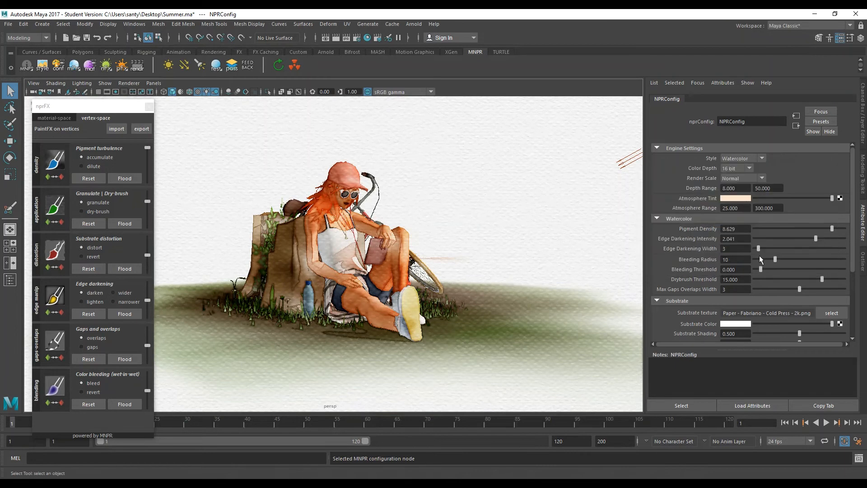
# Check the atmosphere tint at greater viewing distances and try an Atmosphere Range of 10 to 50
pyautogui.scroll(-5, 365, 268)
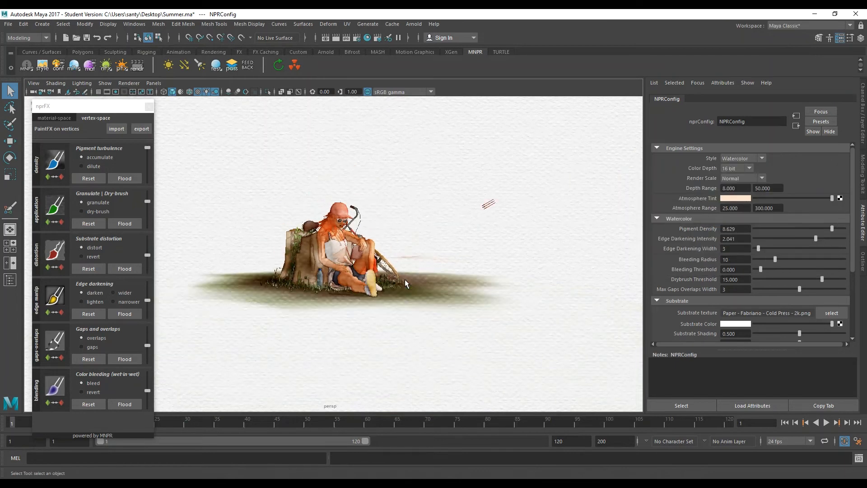
pyautogui.scroll(-5, 364, 267)
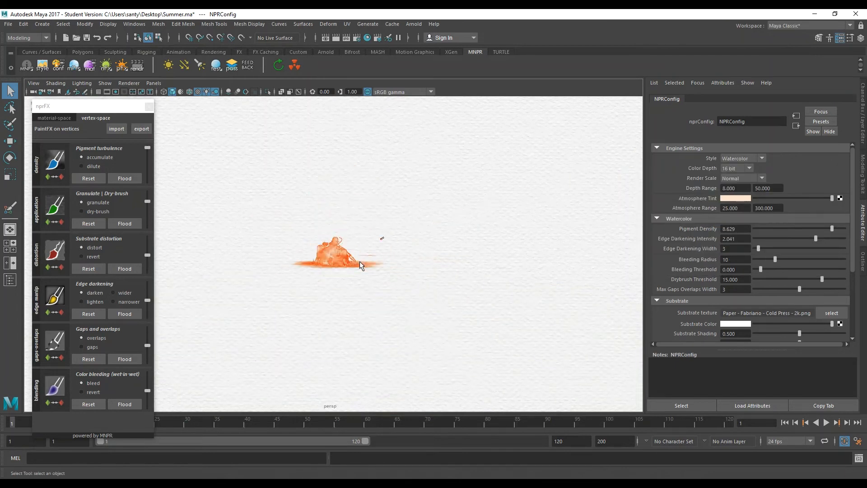
pyautogui.scroll(6, 341, 260)
pyautogui.scroll(3, 342, 269)
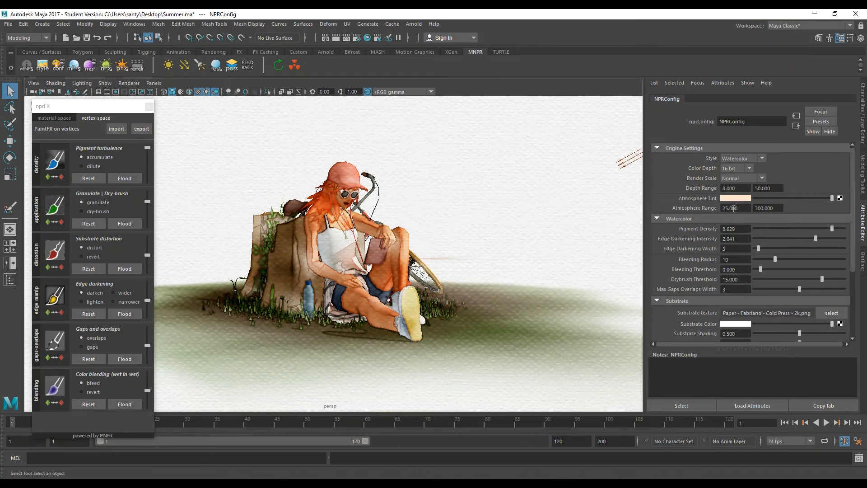
pyautogui.write('10')
pyautogui.press('Return')
pyautogui.doubleClick(771, 208)
pyautogui.write('50')
pyautogui.press('Return')
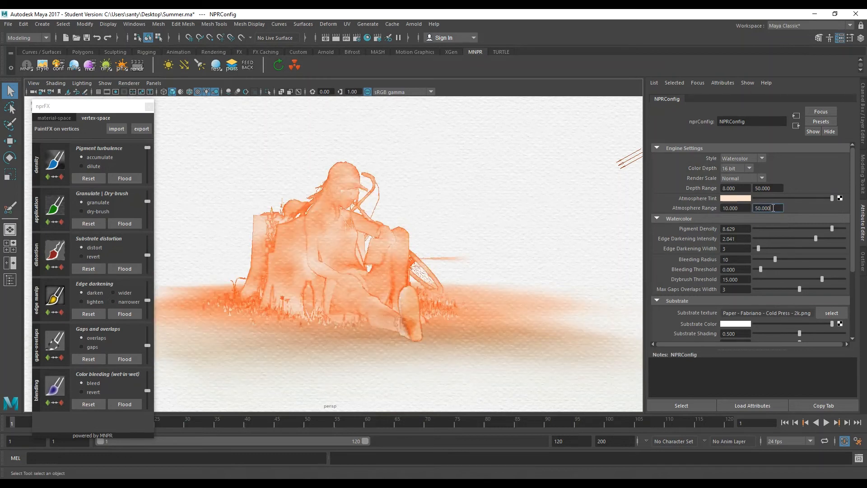
# Set the Atmosphere Range to 25 and 150, and check the tinted scene from another angle
pyautogui.moveTo(743, 207); pyautogui.dragTo(716, 209)
pyautogui.write('25')
pyautogui.press('Return')
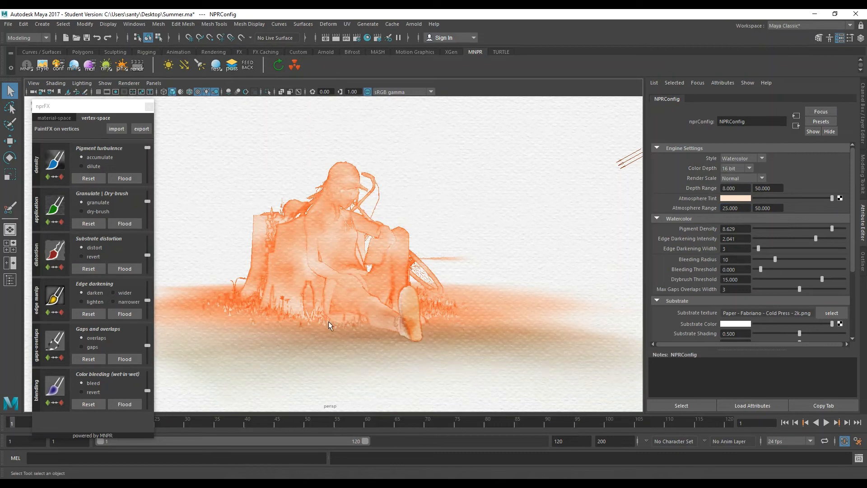
pyautogui.moveTo(773, 207); pyautogui.dragTo(728, 202)
pyautogui.write('150')
pyautogui.press('Return')
pyautogui.keyDown('alt'); pyautogui.moveTo(492, 244); pyautogui.dragTo(395, 255); pyautogui.keyUp('alt')
pyautogui.keyDown('alt'); pyautogui.moveTo(297, 286); pyautogui.dragTo(324, 278); pyautogui.keyUp('alt')
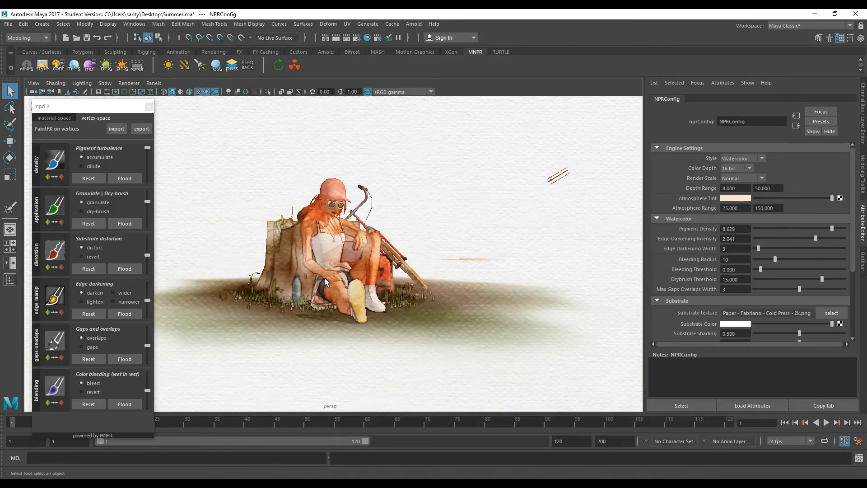
# Soften the pale orange Atmosphere Tint to a saturation of about 0.157
pyautogui.click(725, 198)
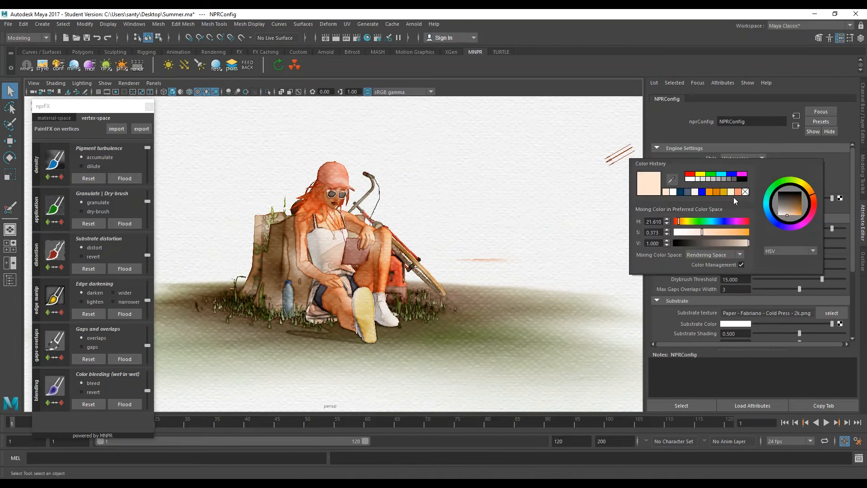
pyautogui.moveTo(783, 216); pyautogui.dragTo(783, 218)
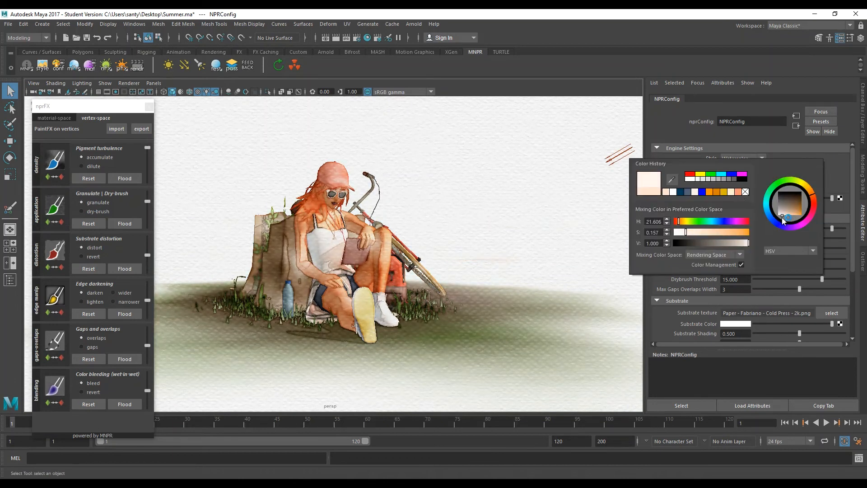
pyautogui.click(519, 271)
# Switch pigment density to dilute and paint it over the far area of the ground plane
pyautogui.keyDown('alt'); pyautogui.moveTo(527, 240); pyautogui.dragTo(482, 236); pyautogui.keyUp('alt')
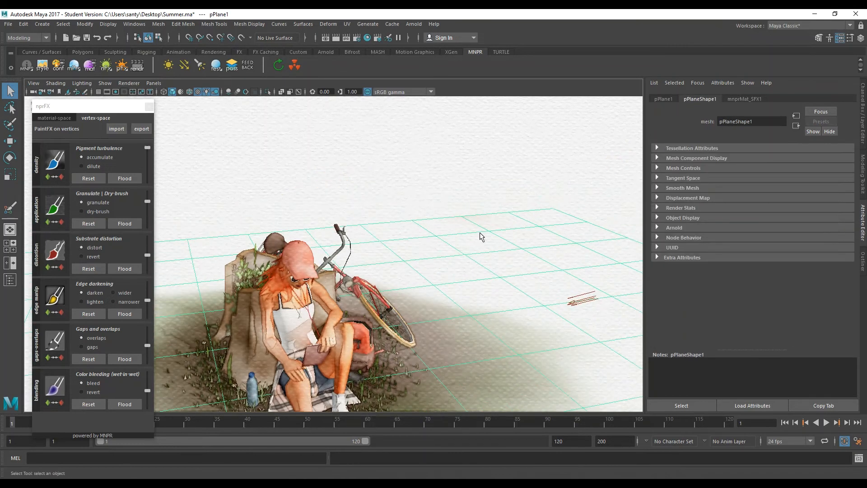
pyautogui.click(93, 167)
pyautogui.click(56, 165)
pyautogui.moveTo(469, 217)
pyautogui.mouseDown()
pyautogui.moveTo(490, 215)
pyautogui.moveTo(493, 198)
pyautogui.mouseUp()
pyautogui.scroll(4, 493, 198)
pyautogui.keyDown('alt'); pyautogui.moveTo(462, 231); pyautogui.dragTo(480, 197, button='middle'); pyautogui.keyUp('alt')
pyautogui.press('q')
pyautogui.scroll(-5, 447, 232)
pyautogui.keyDown('alt'); pyautogui.moveTo(488, 240); pyautogui.dragTo(488, 225); pyautogui.keyUp('alt')
# Open the ground plane's material attributes and set its Color Tint to a light yellow-green
pyautogui.click(500, 144)
pyautogui.click(478, 287)
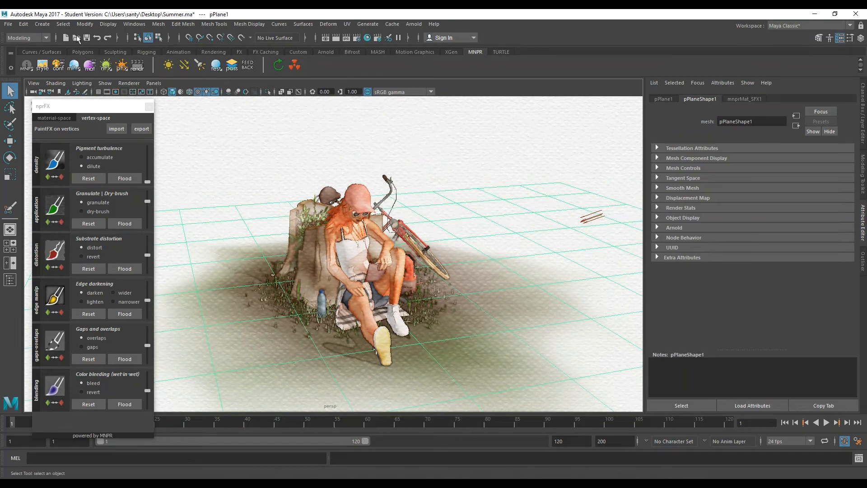
pyautogui.click(89, 67)
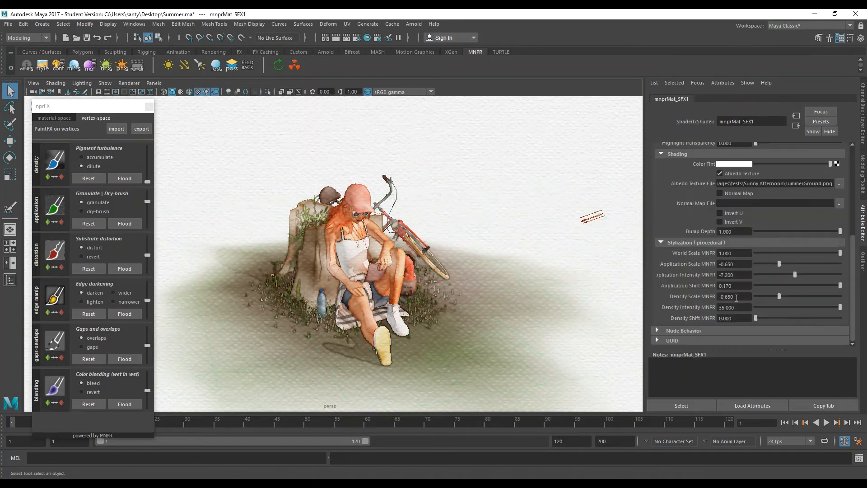
pyautogui.scroll(5, 697, 288)
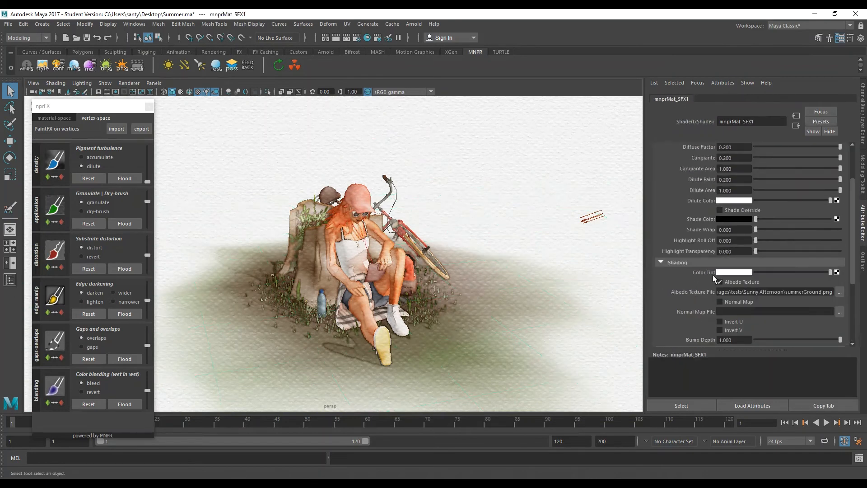
pyautogui.click(742, 273)
pyautogui.click(716, 295)
pyautogui.moveTo(752, 308)
pyautogui.mouseDown()
pyautogui.moveTo(777, 306)
pyautogui.moveTo(741, 309)
pyautogui.mouseUp()
pyautogui.click(735, 274)
pyautogui.moveTo(808, 258); pyautogui.dragTo(812, 255)
# Toggle the ground material's Albedo Texture off and on to compare the plain tint with the texture
pyautogui.click(720, 282)
pyautogui.click(741, 281)
pyautogui.click(741, 281)
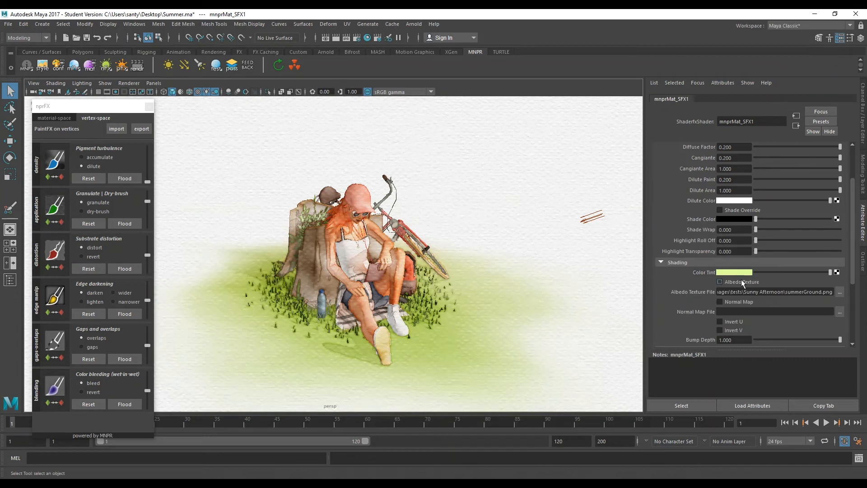
pyautogui.click(742, 282)
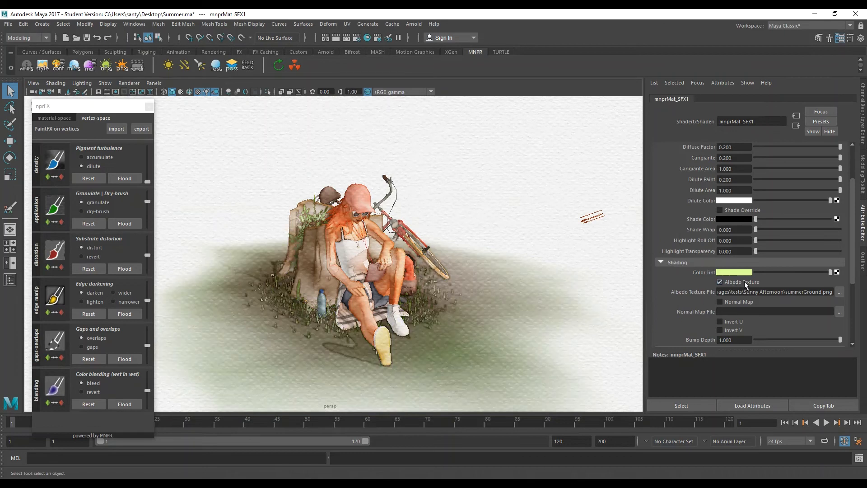
pyautogui.click(745, 281)
pyautogui.click(745, 281)
# Select the figure and stump mesh and accumulate pigment density on the stump's bark beside the figure's elbow
pyautogui.keyDown('alt'); pyautogui.moveTo(357, 285); pyautogui.dragTo(367, 273); pyautogui.keyUp('alt')
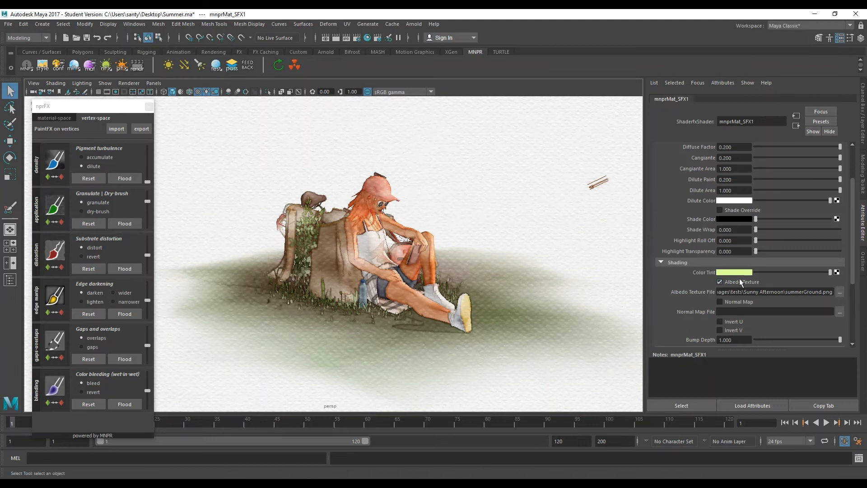
pyautogui.scroll(3, 391, 264)
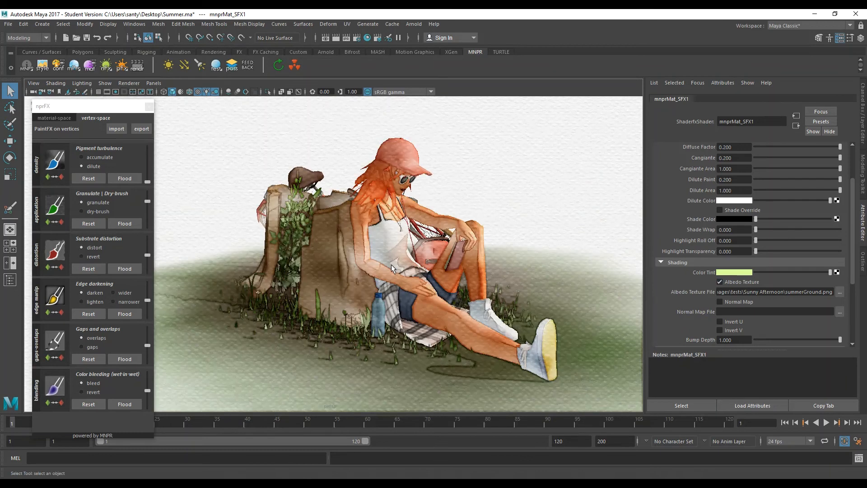
pyautogui.scroll(8, 425, 266)
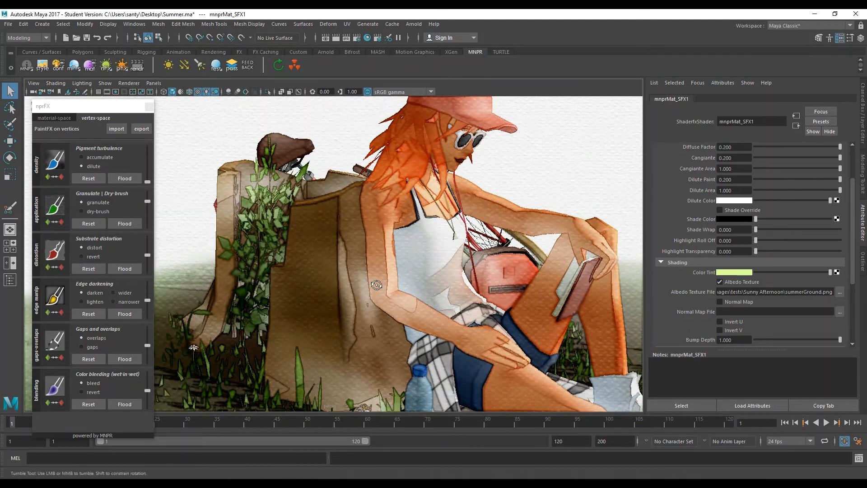
pyautogui.click(404, 290)
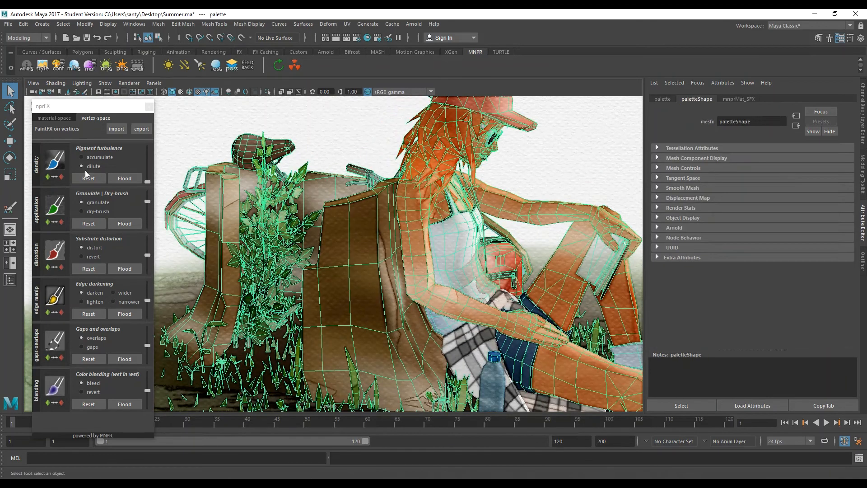
pyautogui.click(82, 157)
pyautogui.click(55, 163)
pyautogui.scroll(4, 478, 317)
pyautogui.keyDown('alt'); pyautogui.moveTo(476, 325); pyautogui.dragTo(396, 312, button='middle'); pyautogui.keyUp('alt')
pyautogui.moveTo(437, 306); pyautogui.dragTo(287, 333)
pyautogui.moveTo(403, 317); pyautogui.dragTo(405, 319)
pyautogui.keyDown('alt'); pyautogui.moveTo(405, 318); pyautogui.dragTo(368, 320, button='middle'); pyautogui.keyUp('alt')
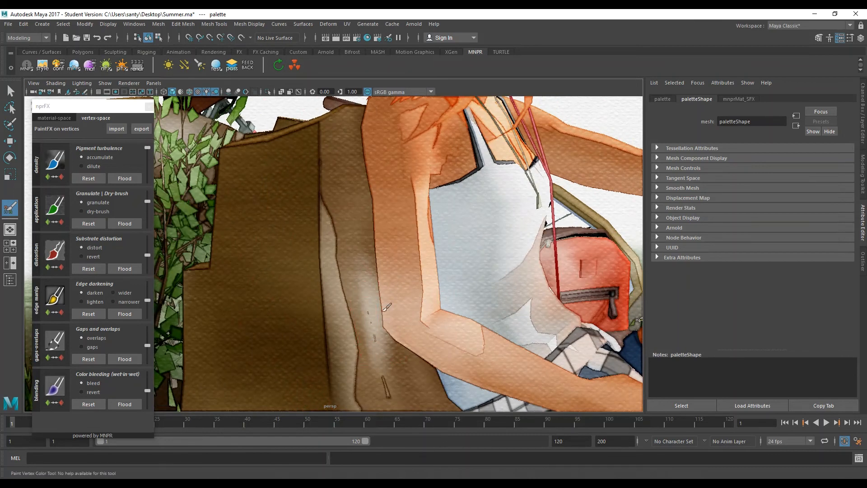
# Switch to granulation painting and granulate the stump's bark beside the figure's elbow, leaving the mesh deselected
pyautogui.press('q')
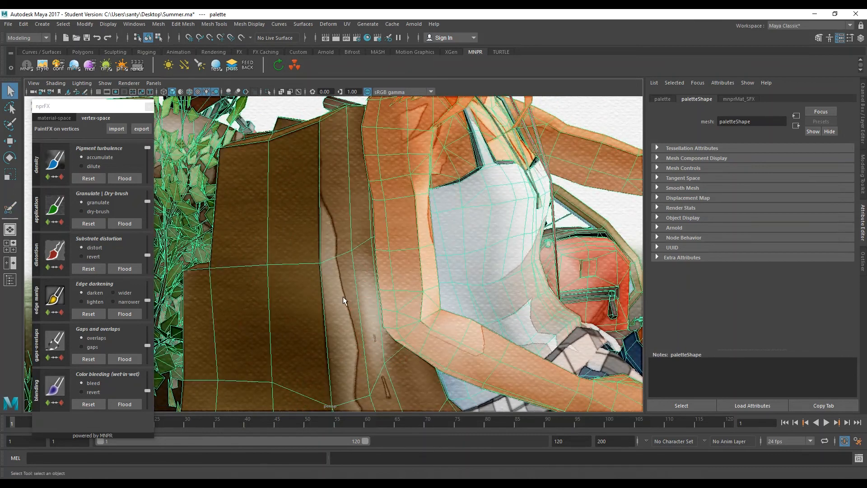
pyautogui.click(58, 209)
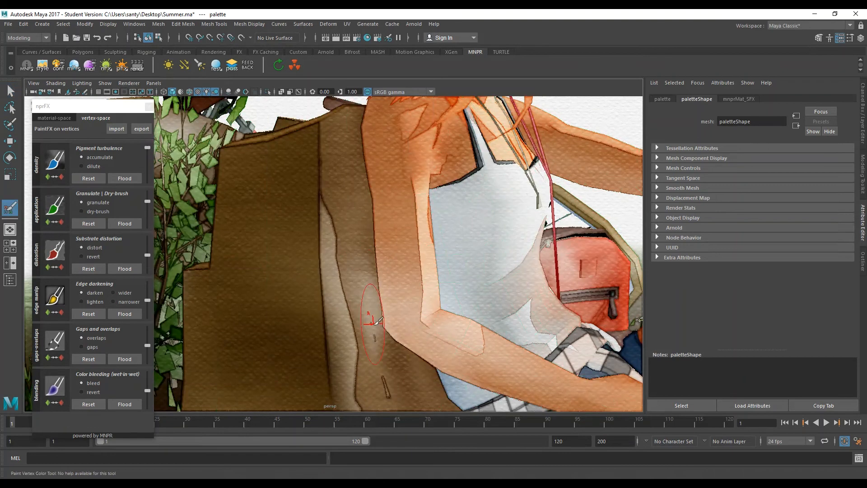
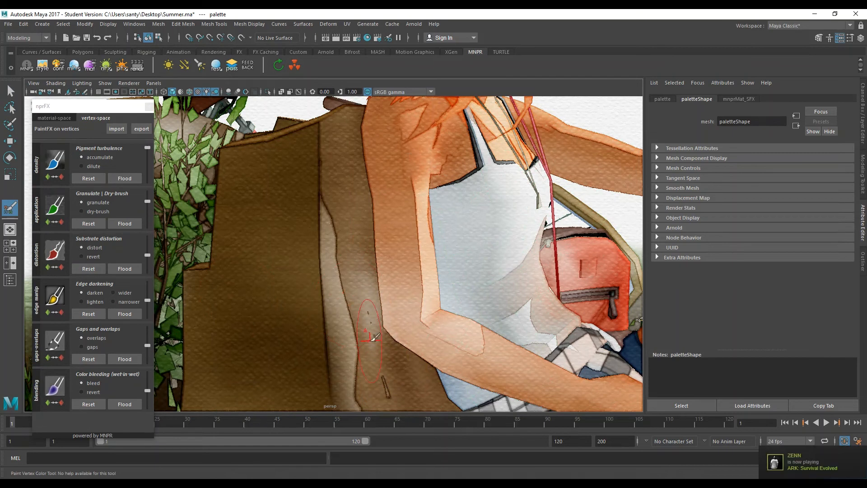
pyautogui.press('q')
pyautogui.keyDown('alt'); pyautogui.moveTo(373, 308); pyautogui.dragTo(374, 287, button='middle'); pyautogui.keyUp('alt')
pyautogui.keyDown('alt'); pyautogui.moveTo(374, 286); pyautogui.dragTo(381, 279); pyautogui.keyUp('alt')
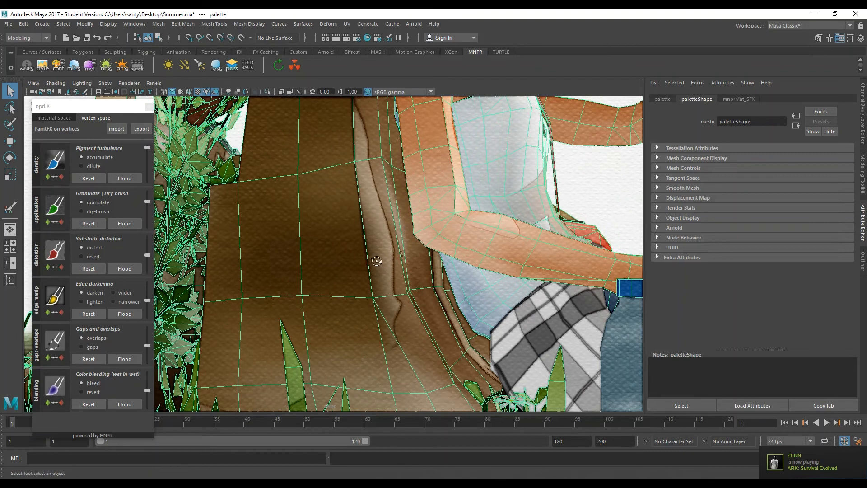
pyautogui.keyDown('alt'); pyautogui.moveTo(378, 261); pyautogui.dragTo(364, 265); pyautogui.keyUp('alt')
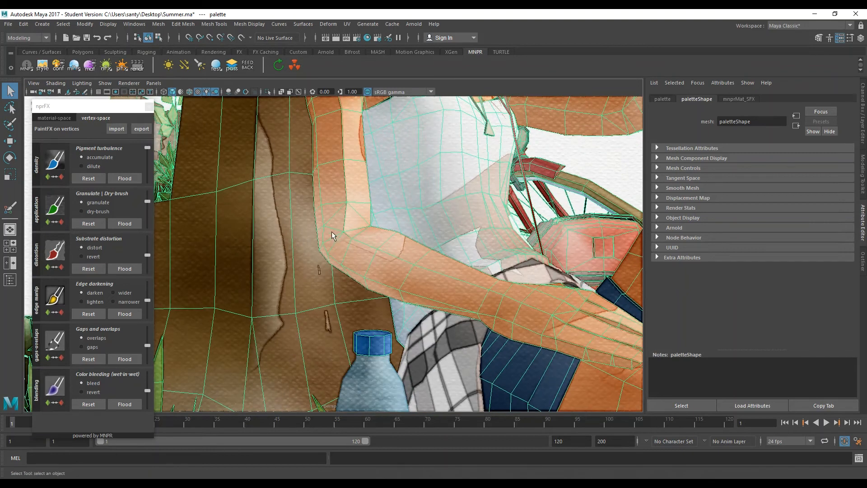
pyautogui.keyDown('alt'); pyautogui.moveTo(302, 225); pyautogui.dragTo(309, 255, button='right'); pyautogui.keyUp('alt')
pyautogui.click(216, 246)
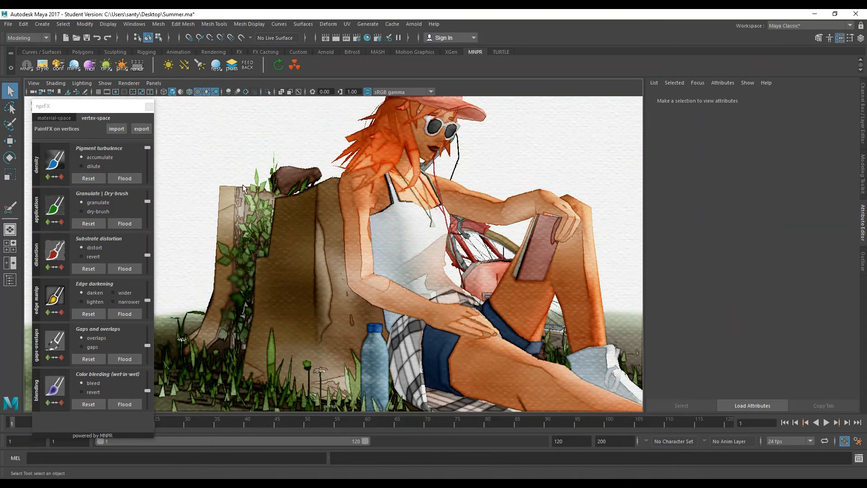
# Select the combined figure, stump and bicycle mesh and accumulate pigment density on the bicycle's frame and handlebar area
pyautogui.keyDown('alt'); pyautogui.moveTo(238, 192); pyautogui.dragTo(238, 200); pyautogui.keyUp('alt')
pyautogui.keyDown('alt'); pyautogui.moveTo(237, 200); pyautogui.dragTo(338, 264, button='right'); pyautogui.keyUp('alt')
pyautogui.keyDown('alt'); pyautogui.moveTo(337, 264); pyautogui.dragTo(265, 278); pyautogui.keyUp('alt')
pyautogui.keyDown('alt'); pyautogui.moveTo(266, 278); pyautogui.dragTo(481, 269, button='right'); pyautogui.keyUp('alt')
pyautogui.keyDown('alt'); pyautogui.moveTo(480, 269); pyautogui.dragTo(351, 258); pyautogui.keyUp('alt')
pyautogui.click(349, 262)
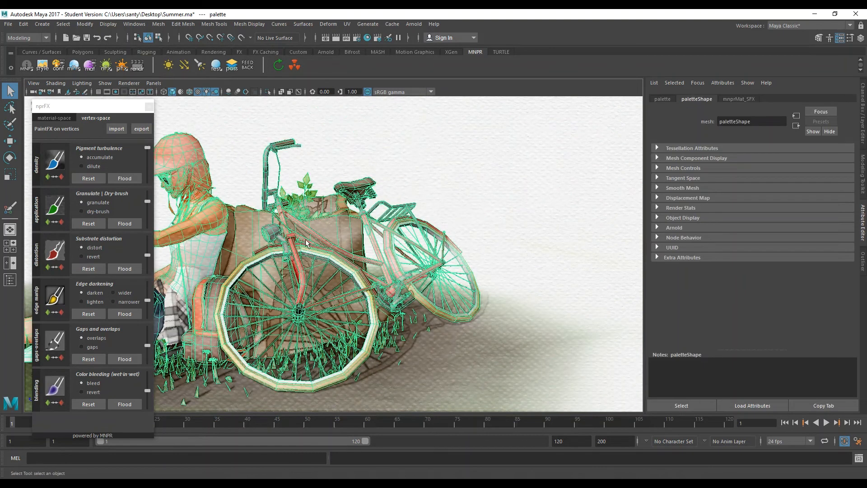
pyautogui.click(61, 166)
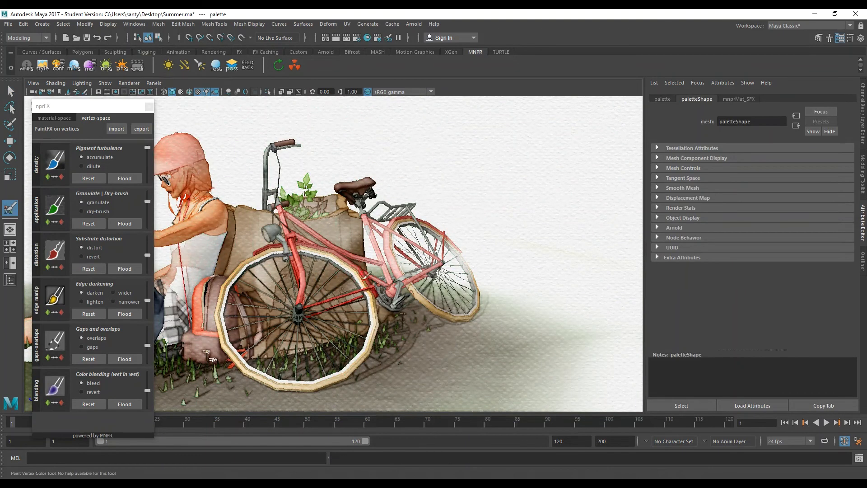
pyautogui.keyDown('alt'); pyautogui.moveTo(355, 280); pyautogui.dragTo(357, 288); pyautogui.keyUp('alt')
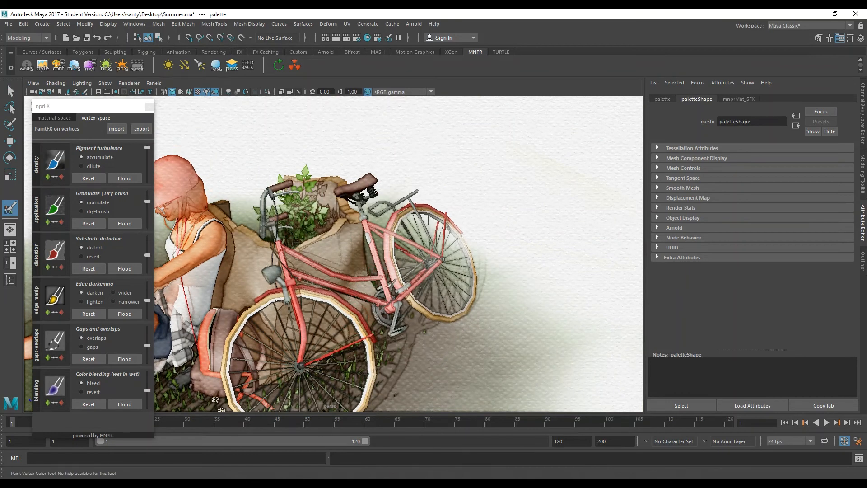
pyautogui.moveTo(393, 301); pyautogui.dragTo(392, 252)
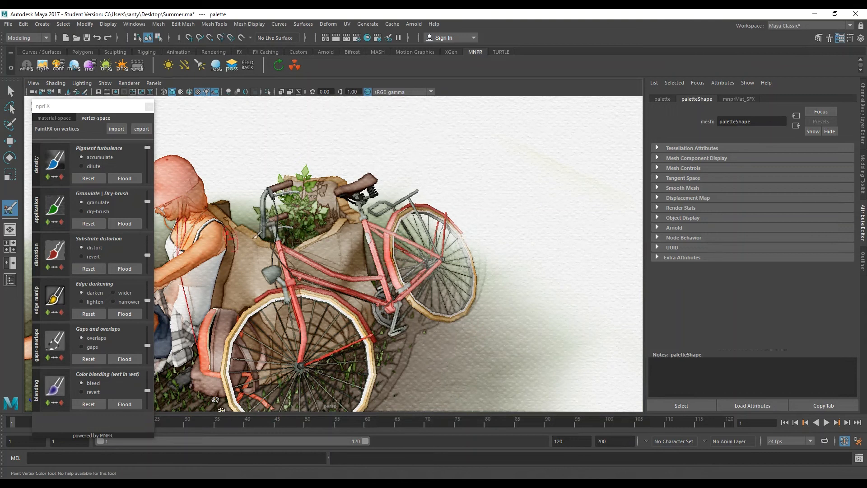
pyautogui.moveTo(273, 252); pyautogui.dragTo(284, 233)
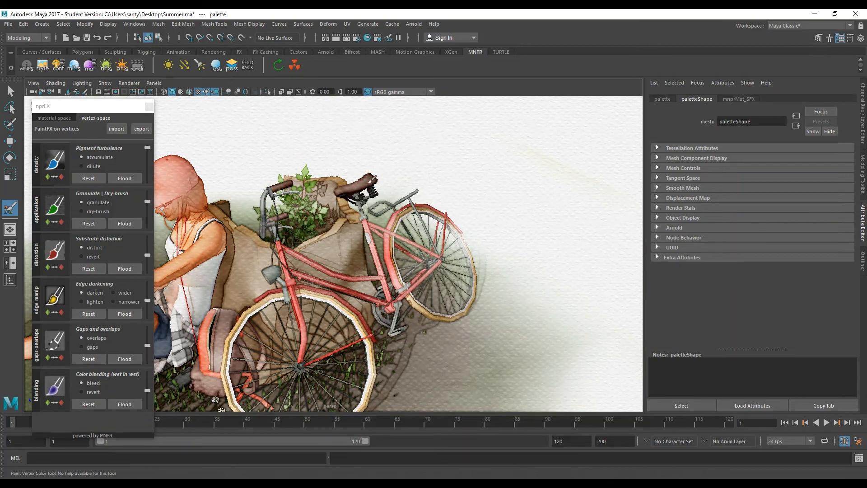
# Switch pigment density to dilute and paint it over the bark on both sides of the stump's opening
pyautogui.scroll(-3, 369, 181)
pyautogui.scroll(8, 352, 235)
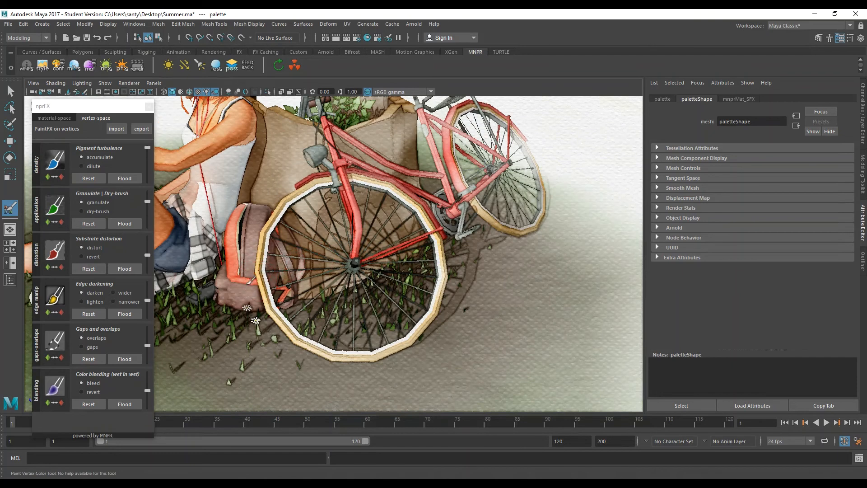
pyautogui.keyDown('alt'); pyautogui.moveTo(321, 194); pyautogui.dragTo(382, 203); pyautogui.keyUp('alt')
pyautogui.keyDown('alt'); pyautogui.moveTo(254, 208); pyautogui.dragTo(406, 219); pyautogui.keyUp('alt')
pyautogui.keyDown('alt'); pyautogui.moveTo(271, 240); pyautogui.dragTo(335, 228); pyautogui.keyUp('alt')
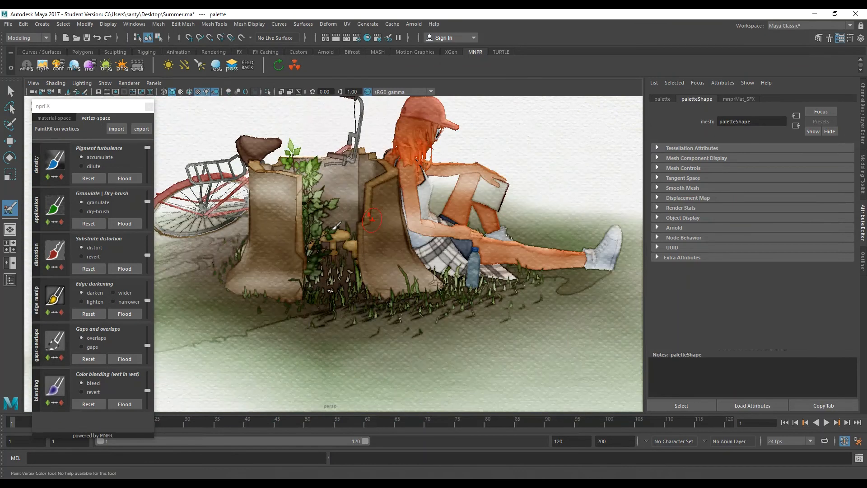
pyautogui.press('q')
pyautogui.click(95, 167)
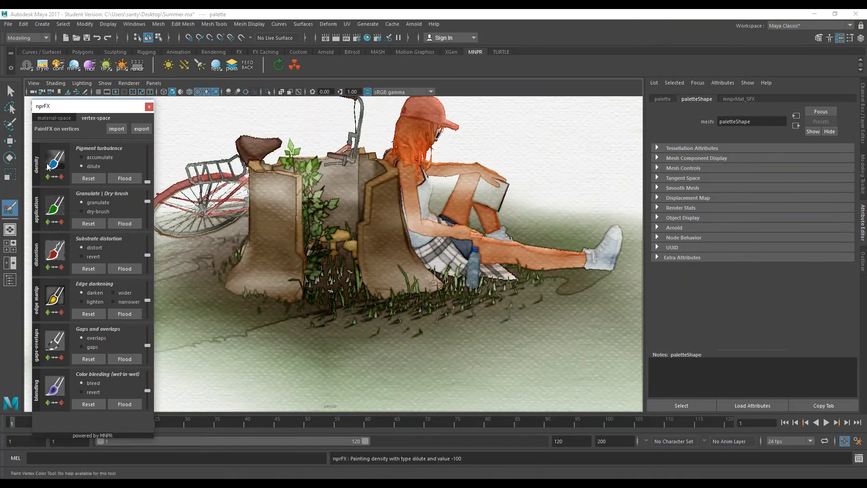
pyautogui.moveTo(384, 245); pyautogui.dragTo(384, 262)
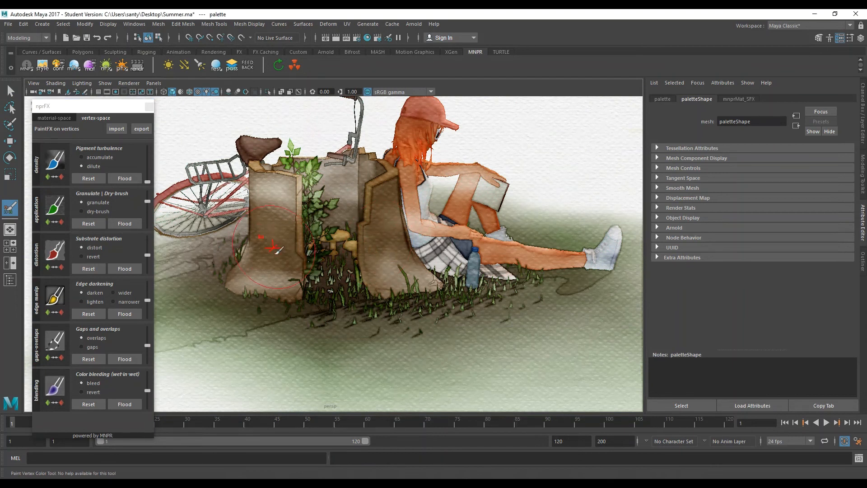
# Switch pigment density back to accumulate and paint it onto the mushrooms inside the stump's hollow
pyautogui.keyDown('alt'); pyautogui.moveTo(330, 291); pyautogui.dragTo(355, 345); pyautogui.keyUp('alt')
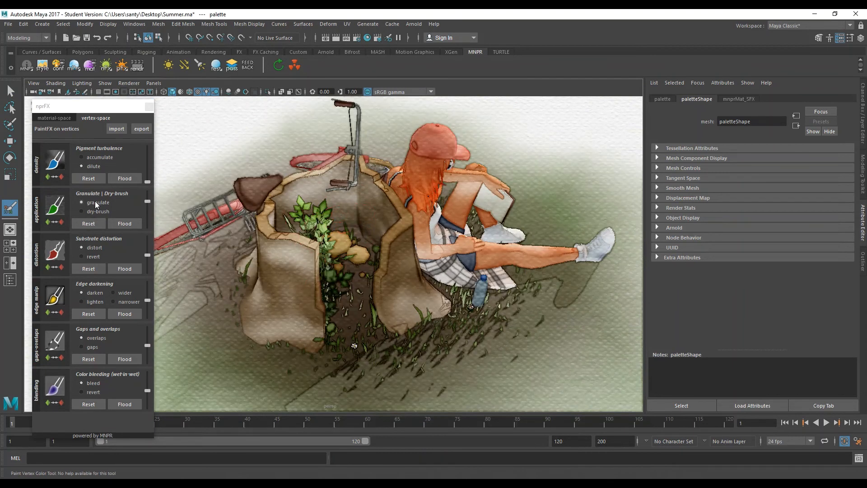
pyautogui.click(82, 157)
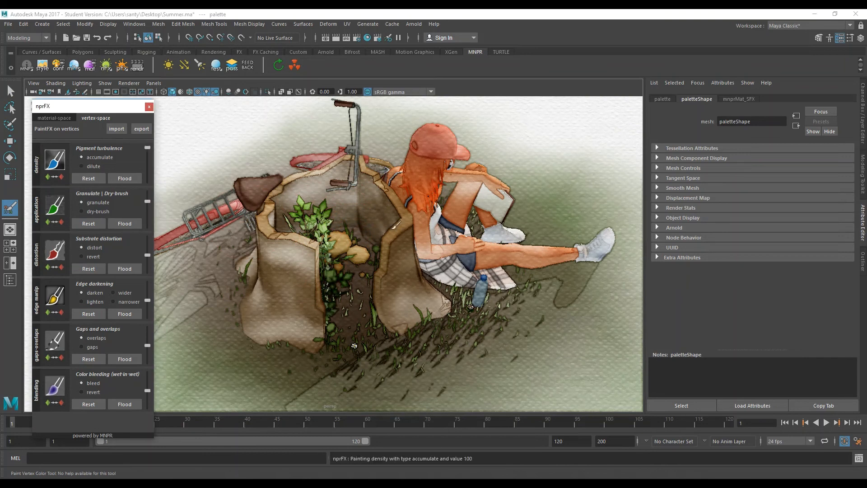
pyautogui.moveTo(345, 223)
pyautogui.keyDown('alt'); pyautogui.mouseDown()
pyautogui.moveTo(361, 198)
pyautogui.moveTo(332, 220)
pyautogui.mouseUp(); pyautogui.keyUp('alt')
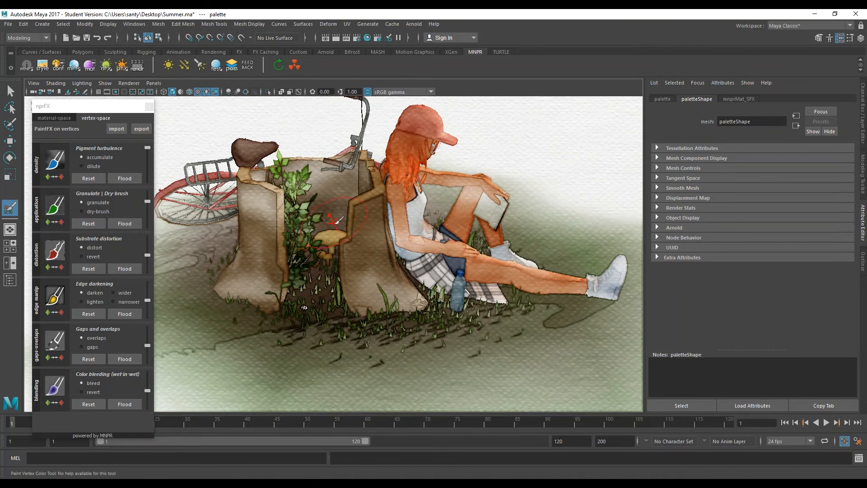
pyautogui.press('q')
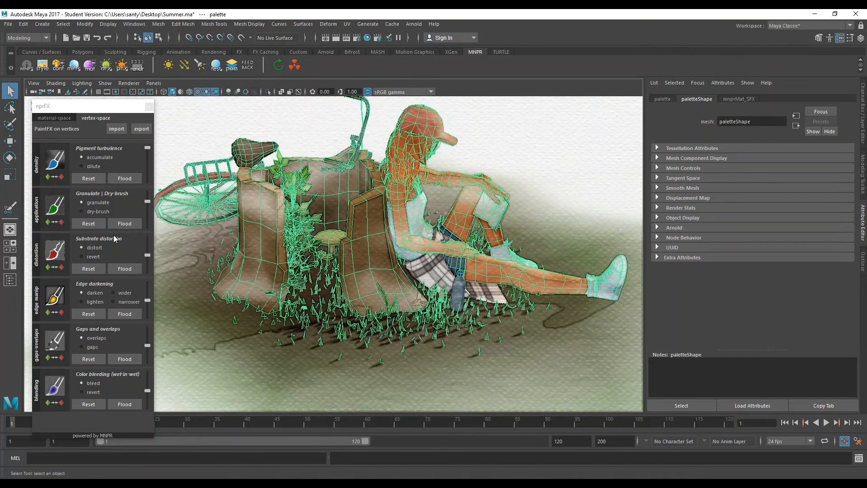
pyautogui.click(63, 160)
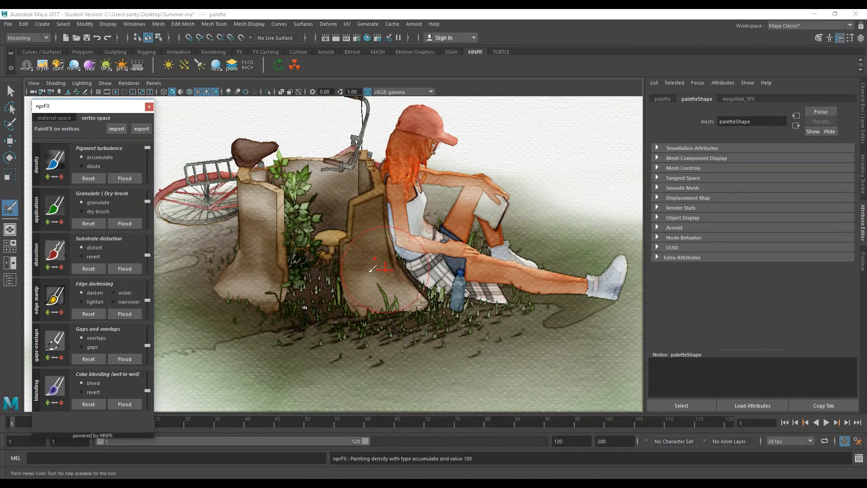
pyautogui.moveTo(333, 239); pyautogui.dragTo(329, 240)
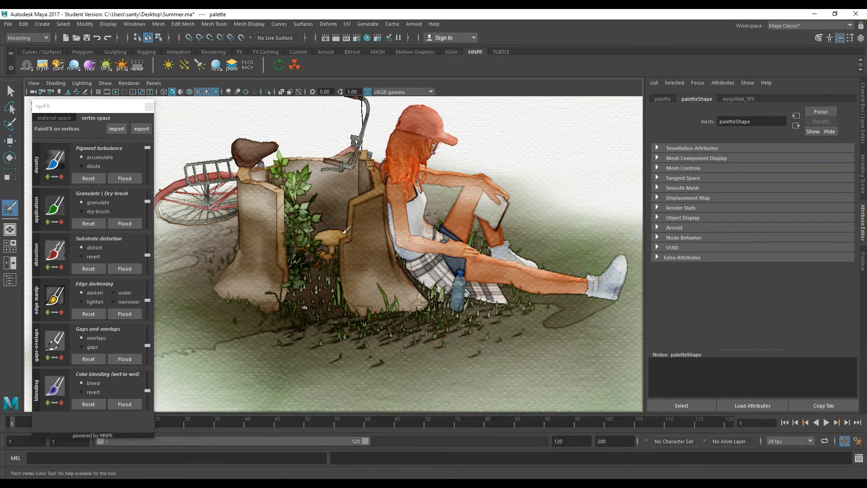
pyautogui.keyDown('alt'); pyautogui.moveTo(333, 236); pyautogui.dragTo(364, 256); pyautogui.keyUp('alt')
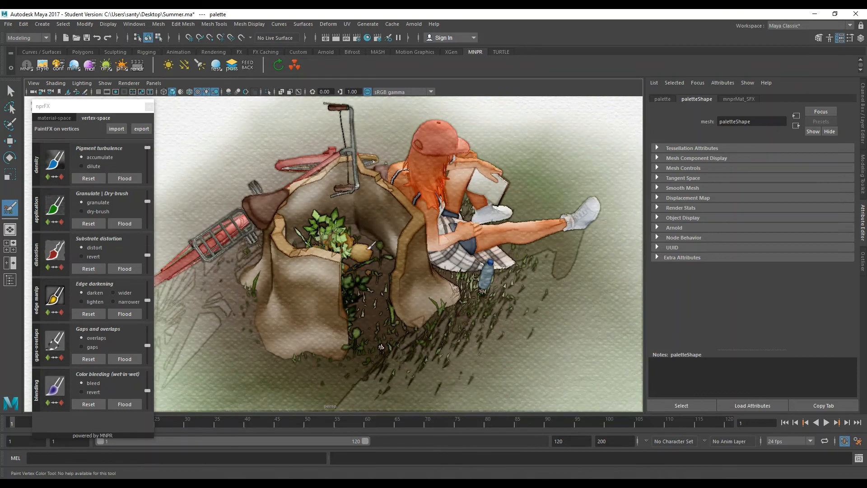
pyautogui.scroll(6, 365, 243)
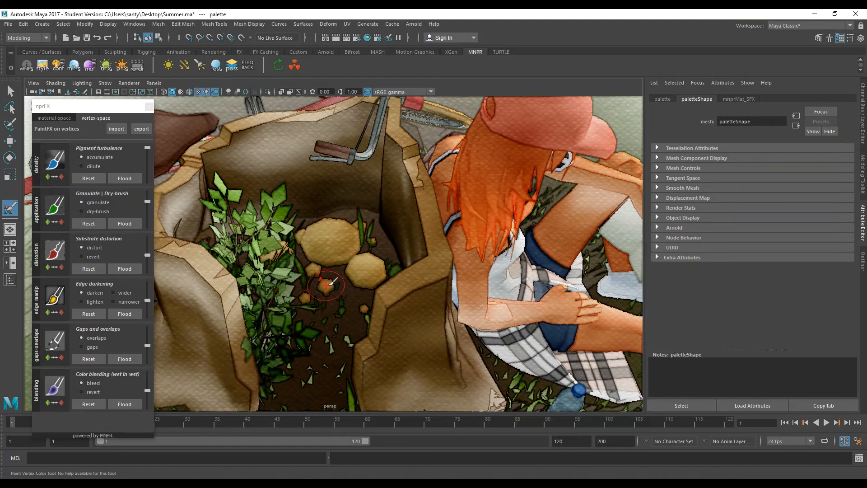
pyautogui.keyDown('alt'); pyautogui.moveTo(342, 266); pyautogui.dragTo(306, 272); pyautogui.keyUp('alt')
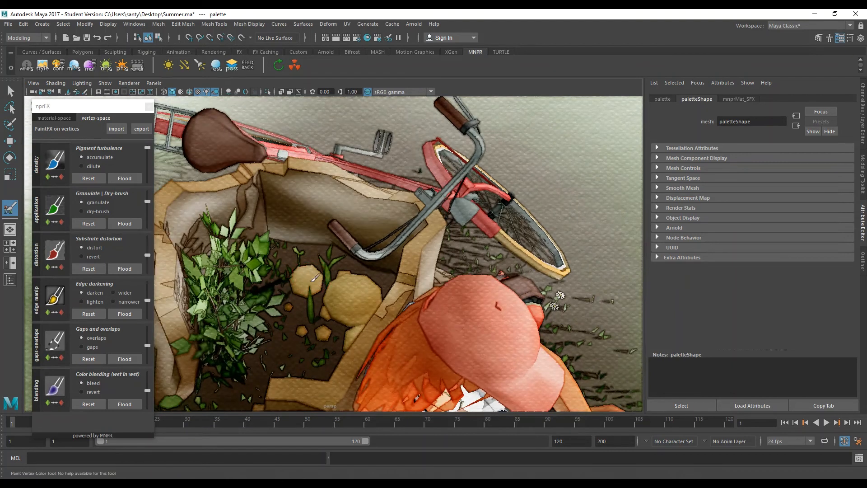
# Accumulate pigment density on the upper leaves of the plant growing in the stump's opening
pyautogui.scroll(-3, 326, 276)
pyautogui.keyDown('alt'); pyautogui.moveTo(345, 334); pyautogui.dragTo(385, 255); pyautogui.keyUp('alt')
pyautogui.keyDown('alt'); pyautogui.moveTo(280, 237); pyautogui.dragTo(329, 287, button='middle'); pyautogui.keyUp('alt')
pyautogui.scroll(4, 302, 270)
pyautogui.scroll(3, 328, 287)
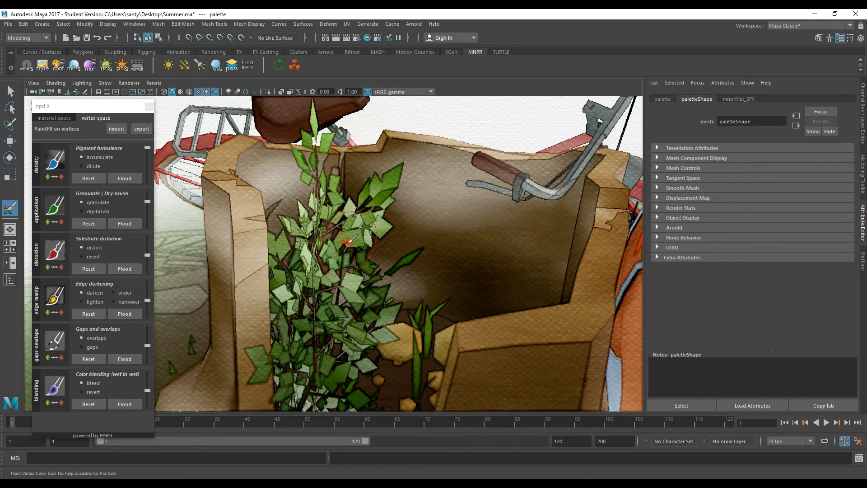
pyautogui.moveTo(350, 243); pyautogui.dragTo(343, 243)
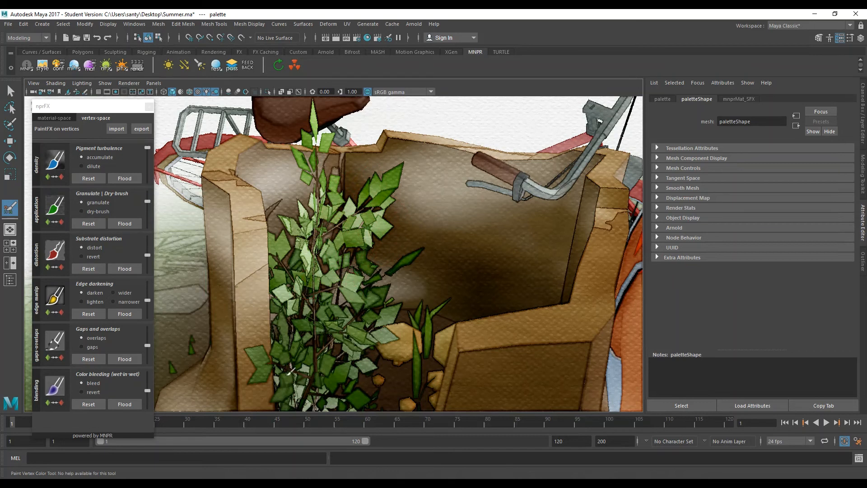
# Accumulate pigment density on the plant's lower leaves near the mushrooms and soil
pyautogui.keyDown('alt'); pyautogui.moveTo(329, 198); pyautogui.dragTo(613, 407); pyautogui.keyUp('alt')
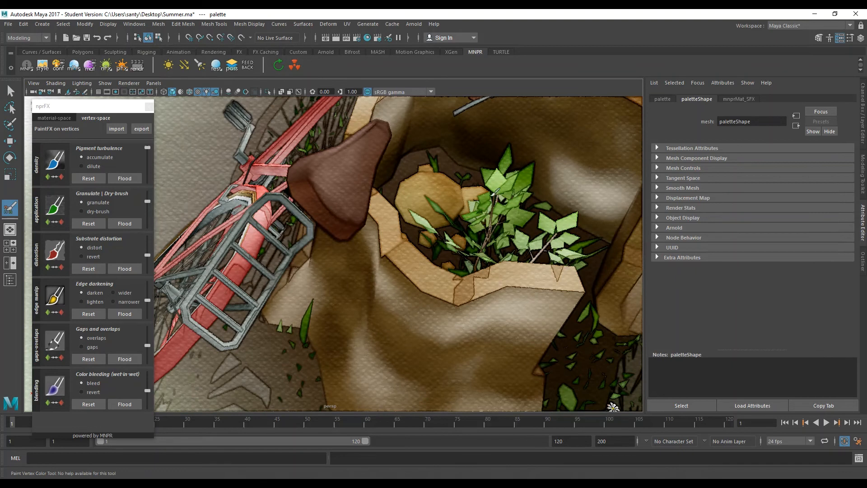
pyautogui.keyDown('alt'); pyautogui.moveTo(437, 203); pyautogui.dragTo(403, 221); pyautogui.keyUp('alt')
pyautogui.keyDown('alt'); pyautogui.moveTo(402, 276); pyautogui.dragTo(346, 287); pyautogui.keyUp('alt')
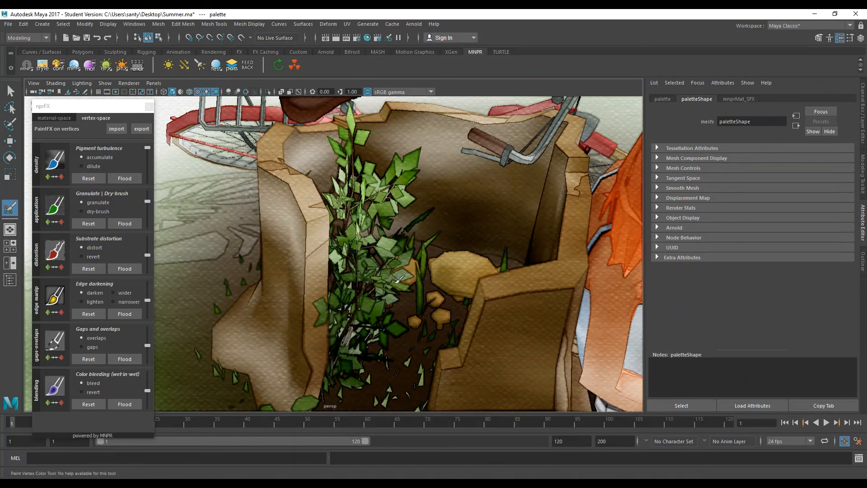
pyautogui.scroll(2, 400, 280)
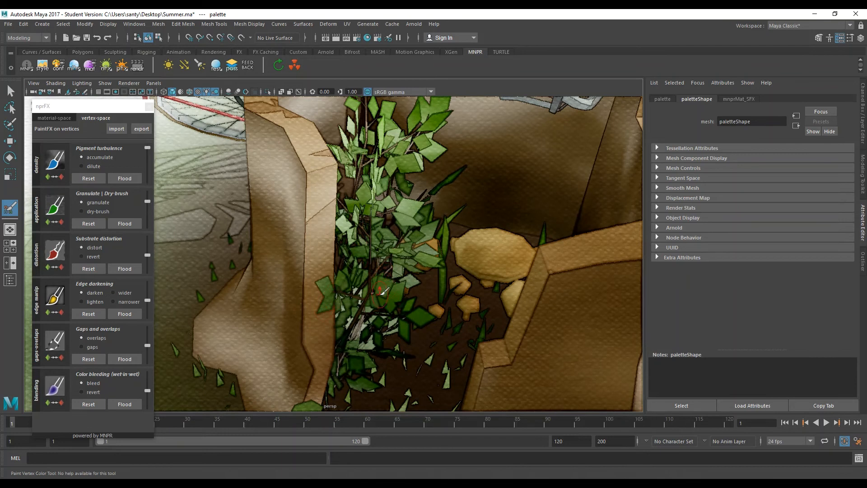
pyautogui.click(77, 118)
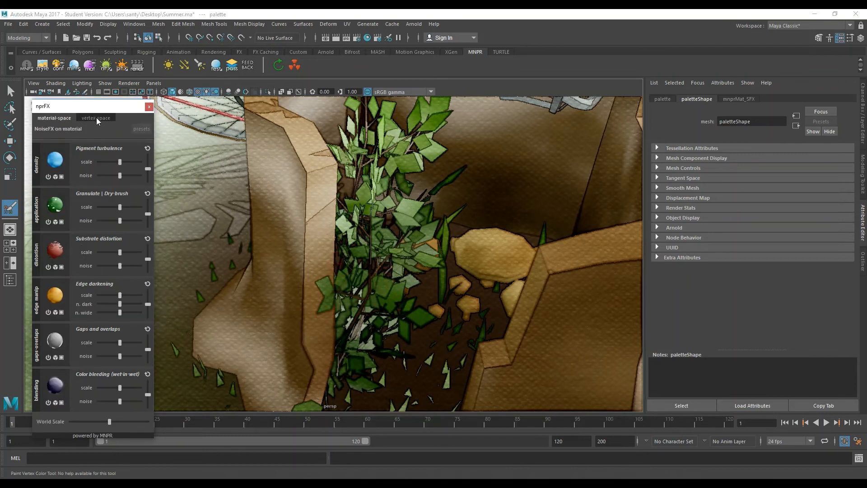
pyautogui.click(96, 118)
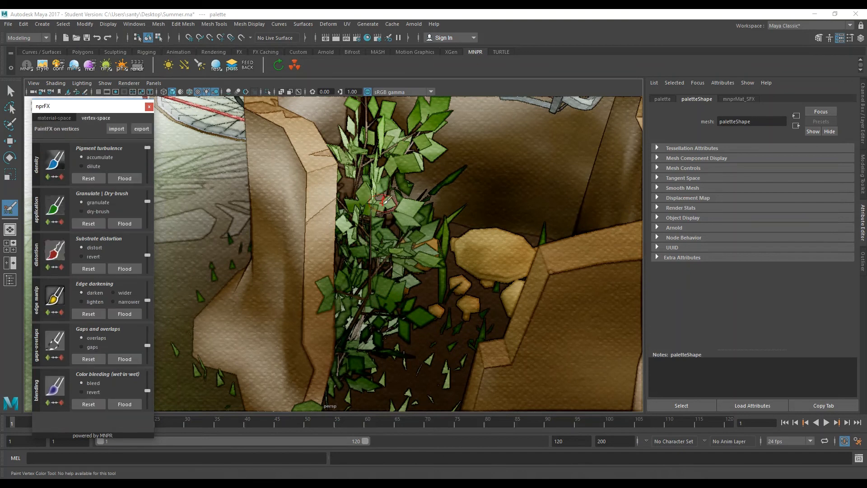
pyautogui.click(389, 311)
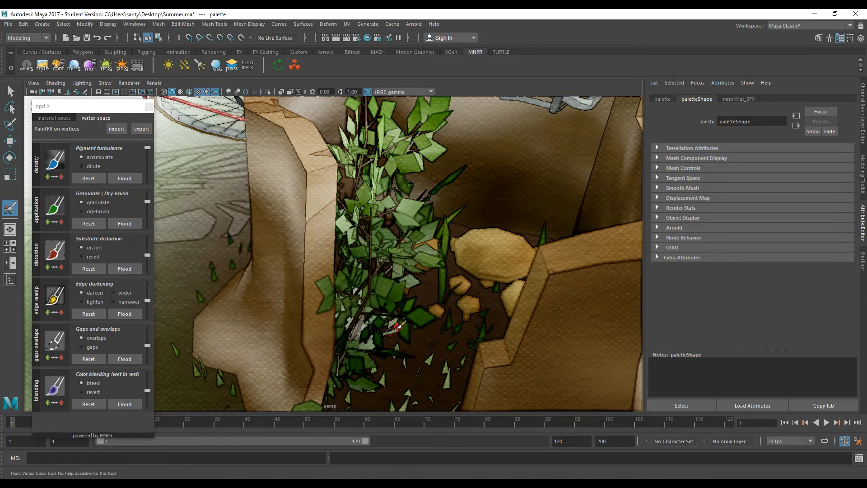
# Accumulate pigment density on the bark at the back of the stump behind the figure
pyautogui.keyDown('alt'); pyautogui.moveTo(405, 322); pyautogui.dragTo(332, 405, button='right'); pyautogui.keyUp('alt')
pyautogui.keyDown('alt'); pyautogui.moveTo(320, 320); pyautogui.dragTo(361, 289); pyautogui.keyUp('alt')
pyautogui.keyDown('alt'); pyautogui.moveTo(337, 334); pyautogui.dragTo(384, 361, button='right'); pyautogui.keyUp('alt')
pyautogui.keyDown('alt'); pyautogui.moveTo(371, 384); pyautogui.dragTo(276, 289, button='middle'); pyautogui.keyUp('alt')
pyautogui.keyDown('alt'); pyautogui.moveTo(248, 303); pyautogui.dragTo(270, 313, button='right'); pyautogui.keyUp('alt')
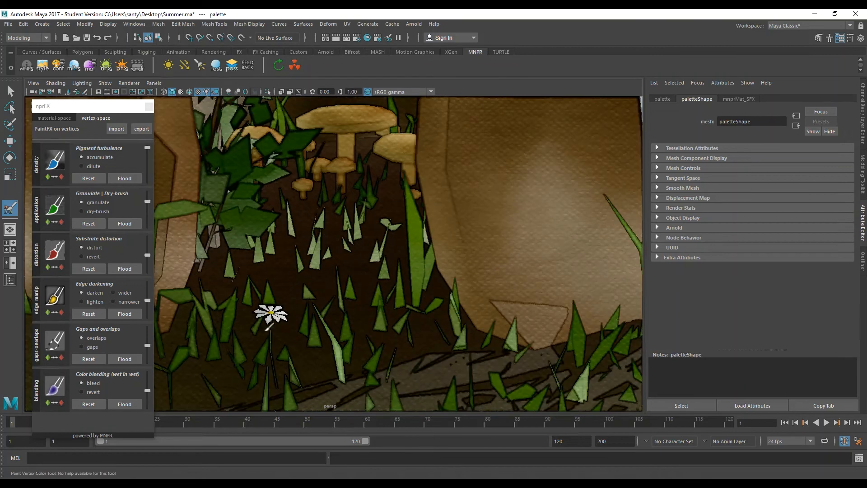
pyautogui.moveTo(335, 298)
pyautogui.keyDown('alt'); pyautogui.mouseDown(button='right')
pyautogui.moveTo(289, 239)
pyautogui.moveTo(276, 199)
pyautogui.mouseUp(button='right'); pyautogui.keyUp('alt')
pyautogui.keyDown('alt'); pyautogui.moveTo(276, 199); pyautogui.dragTo(370, 293, button='middle'); pyautogui.keyUp('alt')
pyautogui.keyDown('alt'); pyautogui.moveTo(371, 294); pyautogui.dragTo(323, 289, button='right'); pyautogui.keyUp('alt')
pyautogui.moveTo(323, 289)
pyautogui.keyDown('alt'); pyautogui.mouseDown()
pyautogui.moveTo(343, 329)
pyautogui.moveTo(404, 289)
pyautogui.moveTo(414, 233)
pyautogui.mouseUp(); pyautogui.keyUp('alt')
pyautogui.moveTo(393, 300); pyautogui.dragTo(386, 310)
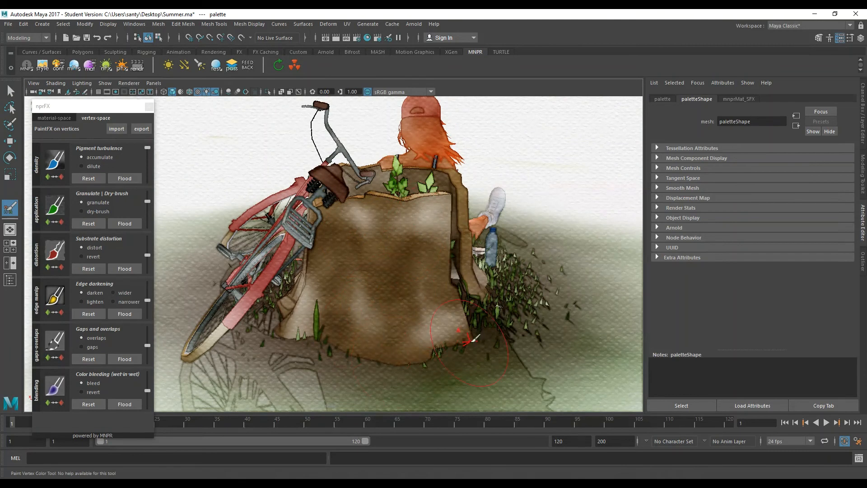
# Select the ground plane and accumulate pigment density on it around the stump's base and beneath the bicycle
pyautogui.keyDown('alt'); pyautogui.moveTo(474, 339); pyautogui.dragTo(435, 343, button='right'); pyautogui.keyUp('alt')
pyautogui.press('q')
pyautogui.click(443, 360)
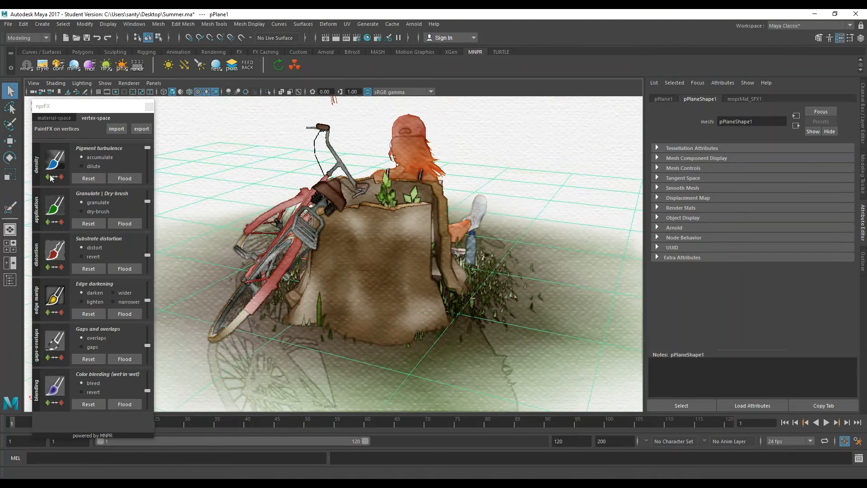
pyautogui.click(55, 159)
pyautogui.moveTo(397, 364); pyautogui.dragTo(406, 356)
pyautogui.moveTo(296, 336)
pyautogui.mouseDown()
pyautogui.moveTo(262, 343)
pyautogui.moveTo(347, 349)
pyautogui.moveTo(350, 340)
pyautogui.mouseUp()
pyautogui.keyDown('alt'); pyautogui.moveTo(349, 340); pyautogui.dragTo(412, 335, button='middle'); pyautogui.keyUp('alt')
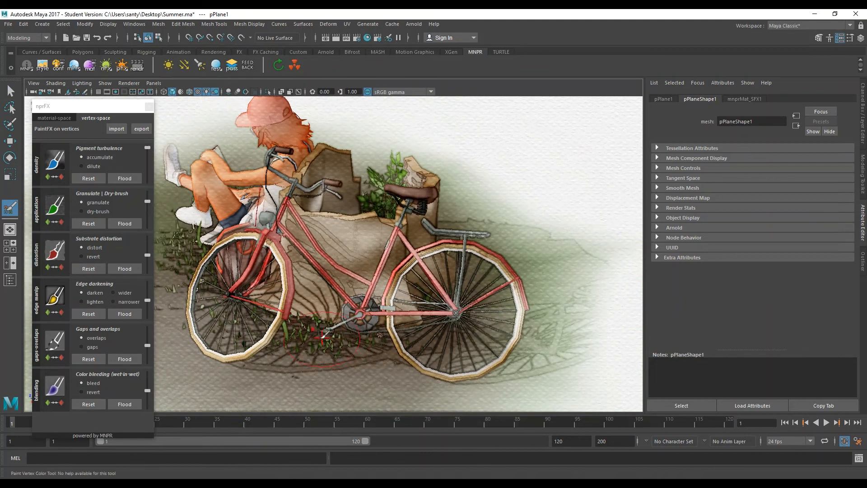
# Select the palette mesh and accumulate pigment density on the stump's lower bark and the grass behind the bicycle
pyautogui.keyDown('alt'); pyautogui.moveTo(295, 330); pyautogui.dragTo(322, 289); pyautogui.keyUp('alt')
pyautogui.press('q')
pyautogui.click(332, 277)
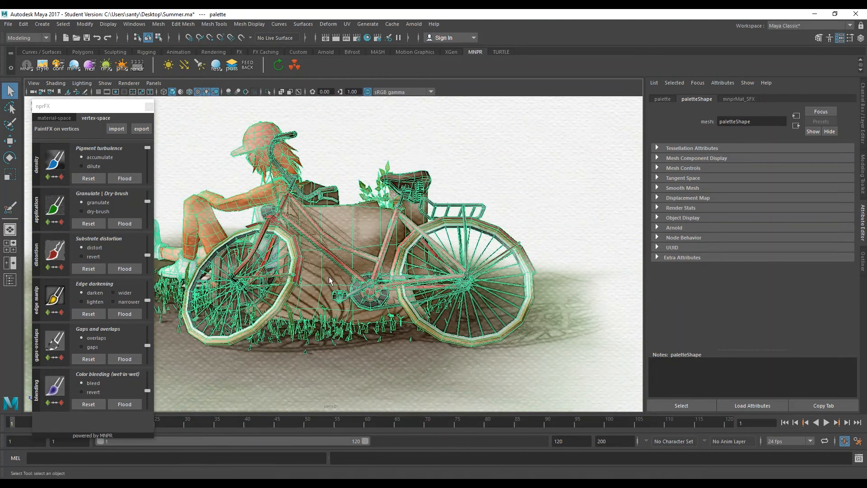
pyautogui.click(55, 160)
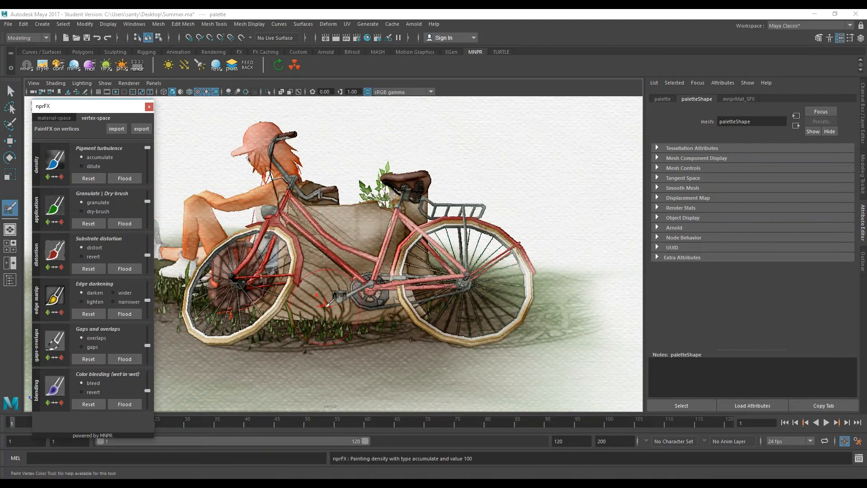
pyautogui.moveTo(375, 315)
pyautogui.mouseDown()
pyautogui.moveTo(399, 311)
pyautogui.moveTo(271, 315)
pyautogui.moveTo(452, 291)
pyautogui.mouseUp()
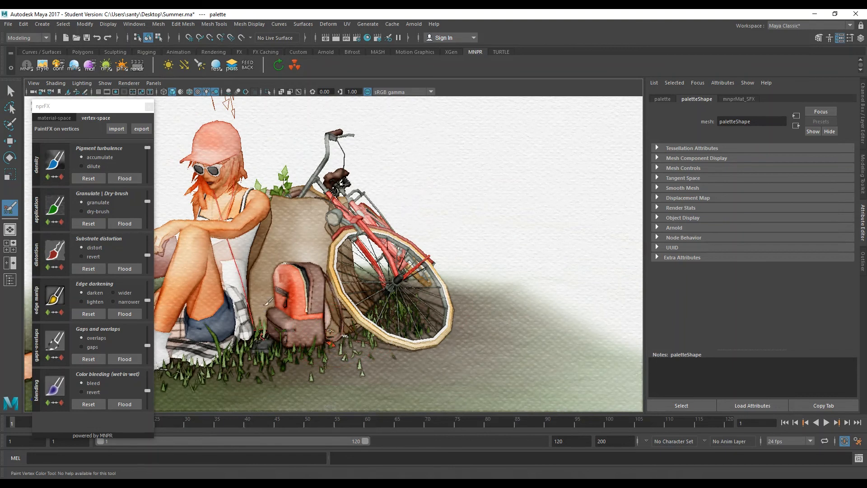
# Examine the painted bicycle, stump and figure from several sides with the selection cleared
pyautogui.keyDown('alt'); pyautogui.moveTo(264, 317); pyautogui.dragTo(210, 333); pyautogui.keyUp('alt')
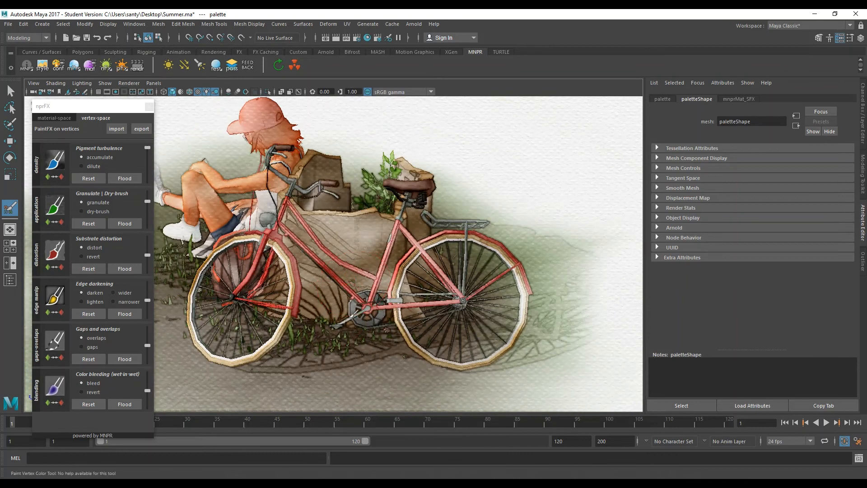
pyautogui.keyDown('alt'); pyautogui.moveTo(445, 304); pyautogui.dragTo(330, 368); pyautogui.keyUp('alt')
pyautogui.moveTo(498, 341)
pyautogui.keyDown('alt'); pyautogui.mouseDown()
pyautogui.moveTo(428, 345)
pyautogui.moveTo(412, 391)
pyautogui.moveTo(432, 343)
pyautogui.moveTo(307, 345)
pyautogui.mouseUp(); pyautogui.keyUp('alt')
pyautogui.keyDown('alt'); pyautogui.moveTo(271, 315); pyautogui.dragTo(357, 335, button='right'); pyautogui.keyUp('alt')
pyautogui.keyDown('alt'); pyautogui.moveTo(308, 323); pyautogui.dragTo(268, 294, button='right'); pyautogui.keyUp('alt')
pyautogui.press('q')
pyautogui.click(443, 185)
pyautogui.keyDown('alt'); pyautogui.moveTo(331, 260); pyautogui.dragTo(336, 238); pyautogui.keyUp('alt')
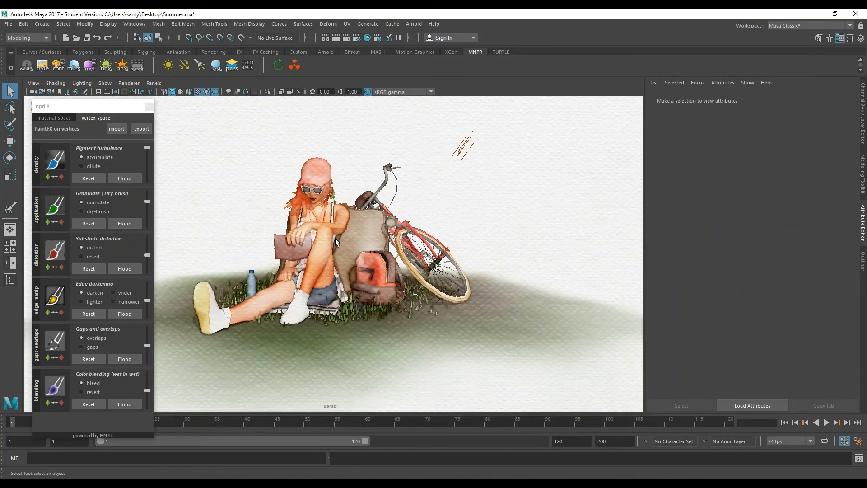
# Hide the lights in the viewport and close the nprFX window
pyautogui.click(104, 83)
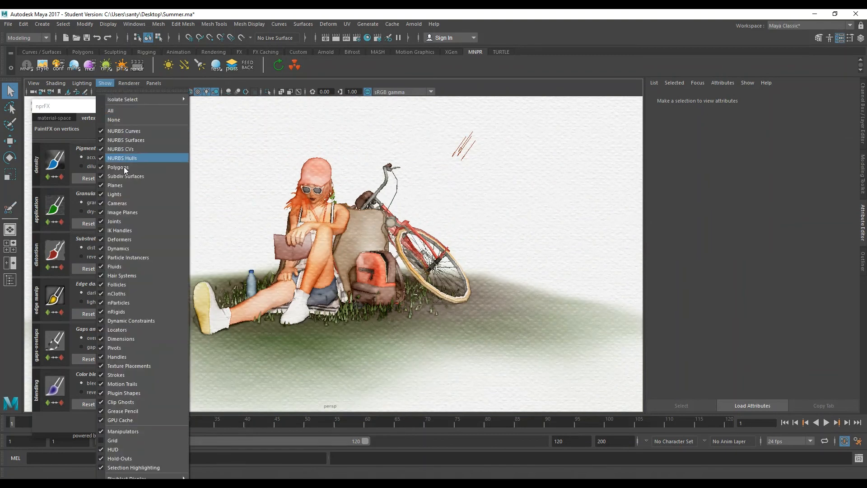
pyautogui.click(121, 194)
pyautogui.click(149, 107)
pyautogui.moveTo(291, 161)
pyautogui.keyDown('alt'); pyautogui.mouseDown()
pyautogui.moveTo(299, 180)
pyautogui.moveTo(290, 176)
pyautogui.mouseUp(); pyautogui.keyUp('alt')
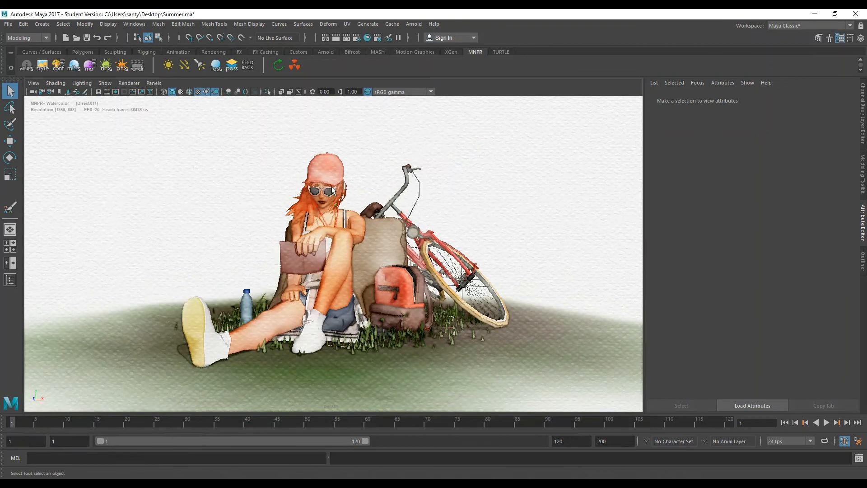
# Select the palette mesh, reopen the vertex PaintFX brushes and accumulate pigment density on both sunglass lenses
pyautogui.click(323, 197)
pyautogui.scroll(7, 323, 197)
pyautogui.keyDown('alt'); pyautogui.moveTo(322, 195); pyautogui.dragTo(355, 309, button='middle'); pyautogui.keyUp('alt')
pyautogui.scroll(4, 355, 310)
pyautogui.keyDown('alt'); pyautogui.moveTo(353, 297); pyautogui.dragTo(348, 281); pyautogui.keyUp('alt')
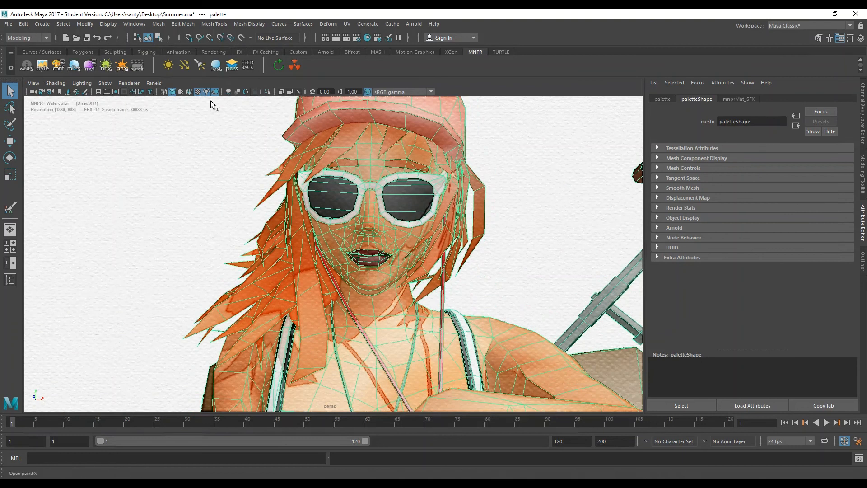
pyautogui.click(121, 67)
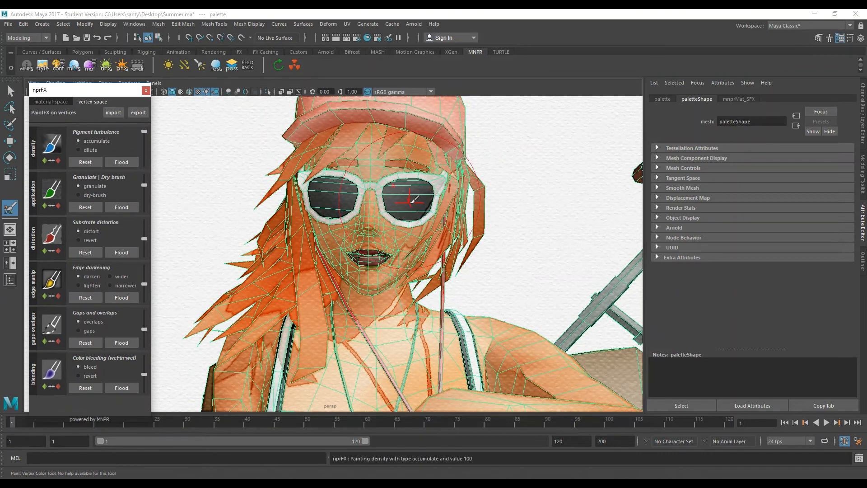
pyautogui.moveTo(415, 200)
pyautogui.mouseDown()
pyautogui.moveTo(388, 201)
pyautogui.moveTo(431, 194)
pyautogui.moveTo(421, 193)
pyautogui.mouseUp()
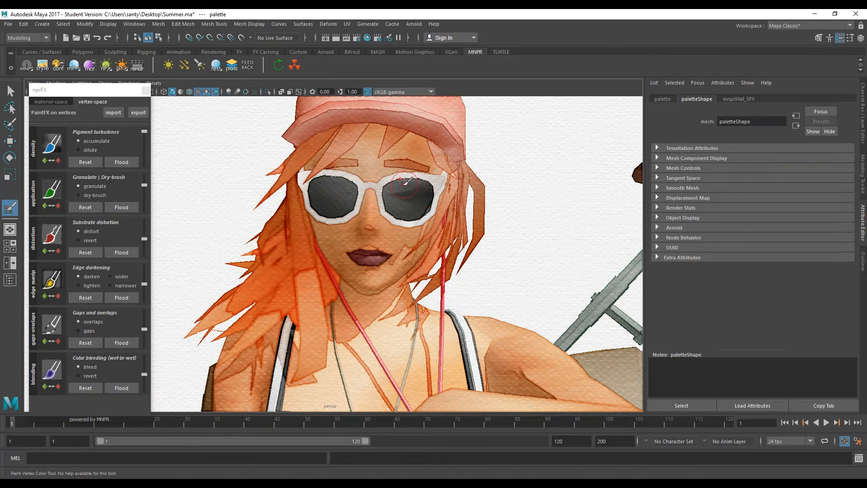
pyautogui.moveTo(353, 192); pyautogui.dragTo(347, 191)
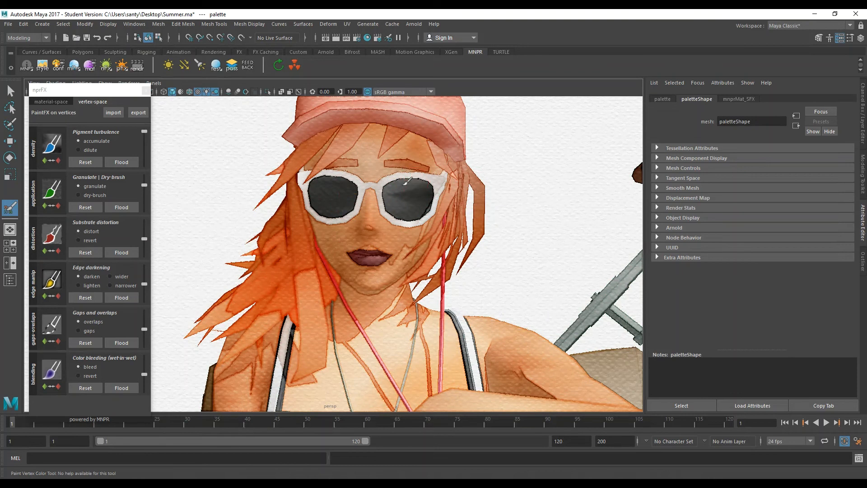
pyautogui.moveTo(385, 194)
pyautogui.mouseDown()
pyautogui.moveTo(398, 186)
pyautogui.moveTo(427, 198)
pyautogui.mouseUp()
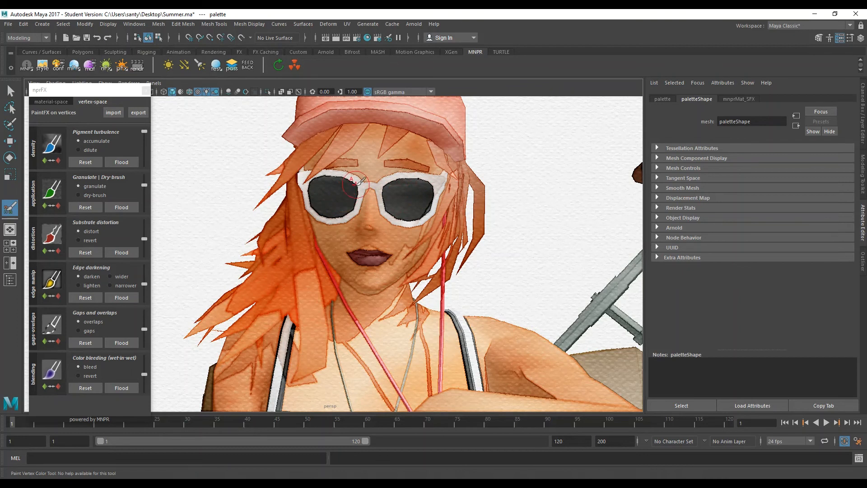
# Examine the darkened sunglasses close up and from a distance, and clear the selection to view the whole scene
pyautogui.scroll(-6, 421, 231)
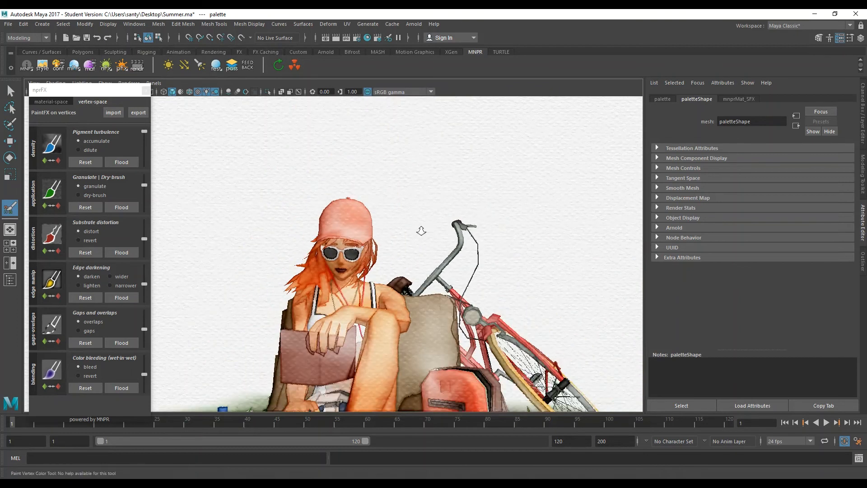
pyautogui.scroll(-4, 421, 231)
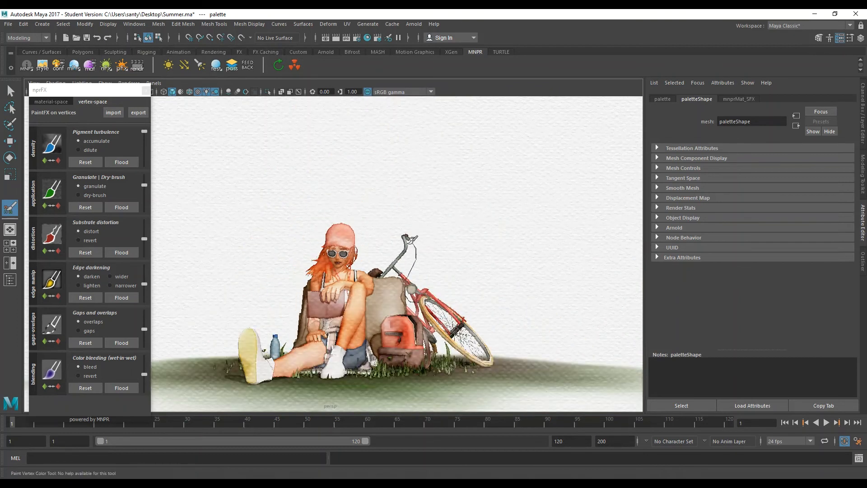
pyautogui.scroll(8, 421, 230)
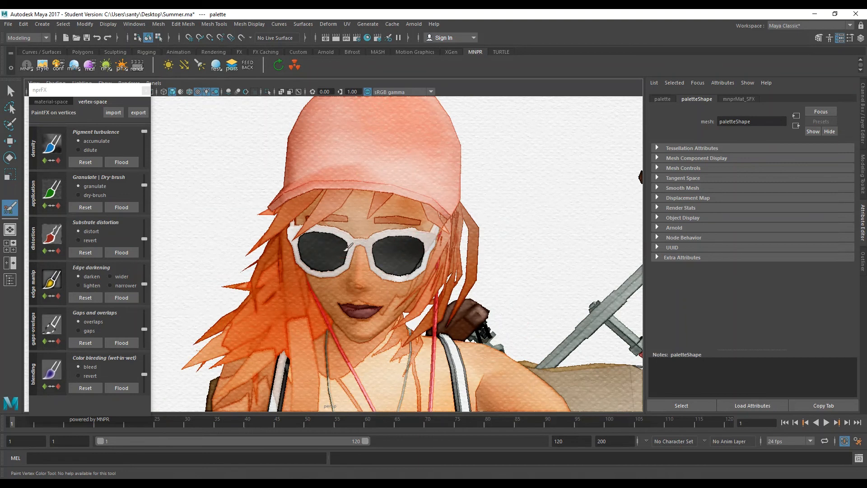
pyautogui.scroll(-5, 480, 238)
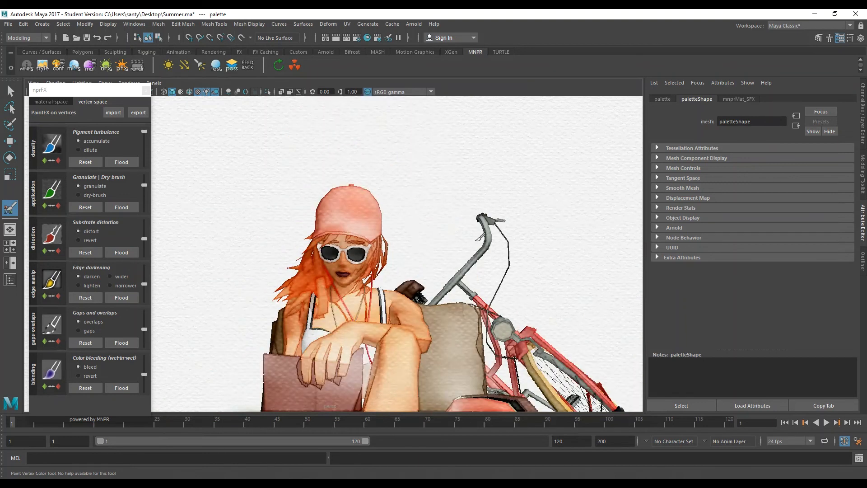
pyautogui.scroll(-3, 426, 263)
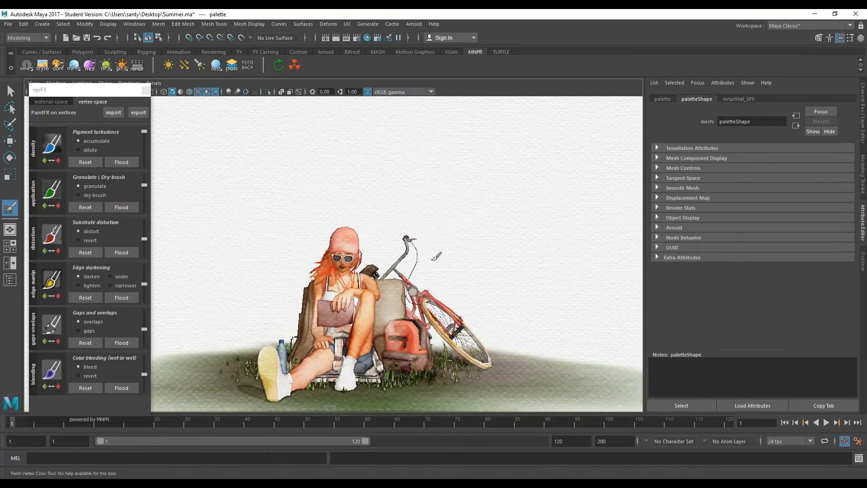
pyautogui.press('q')
pyautogui.click(449, 250)
pyautogui.moveTo(450, 250)
pyautogui.keyDown('alt'); pyautogui.mouseDown()
pyautogui.moveTo(484, 251)
pyautogui.moveTo(449, 240)
pyautogui.mouseUp(); pyautogui.keyUp('alt')
pyautogui.scroll(2, 334, 311)
pyautogui.keyDown('alt'); pyautogui.moveTo(390, 318); pyautogui.dragTo(378, 303); pyautogui.keyUp('alt')
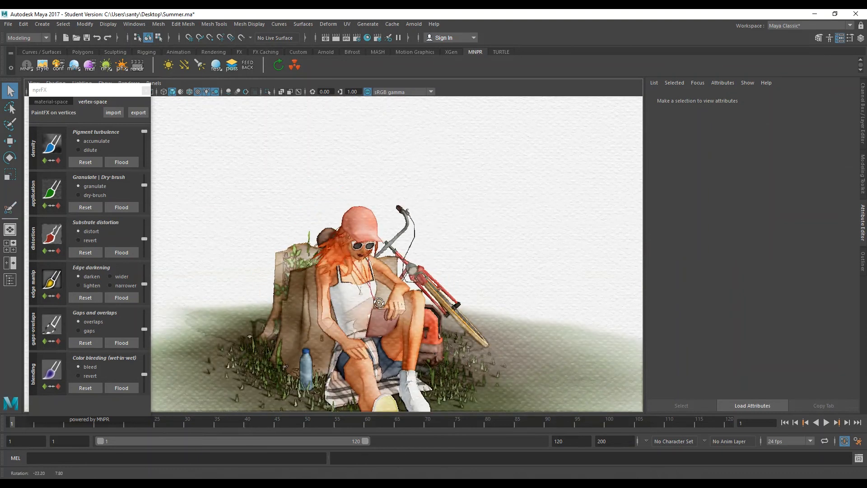
# Compare the palette mesh in smoothed and unsmoothed display, leaving it unsmoothed
pyautogui.click(379, 303)
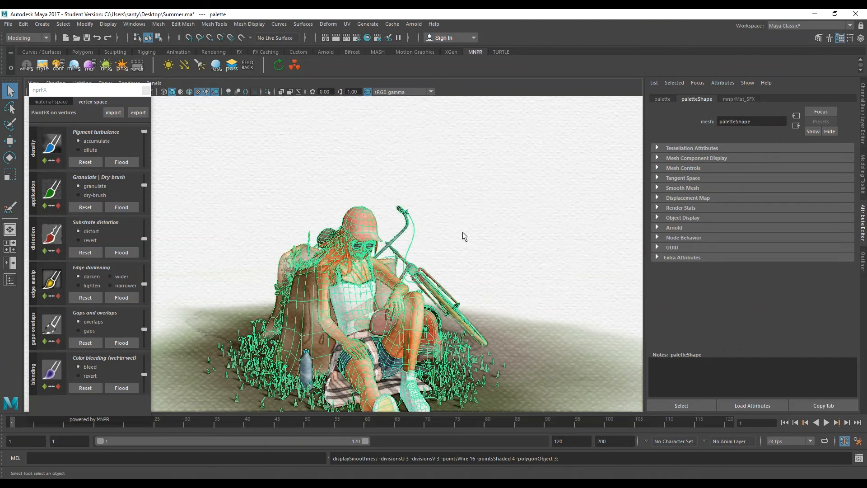
pyautogui.click(464, 236)
pyautogui.keyDown('alt'); pyautogui.moveTo(455, 271); pyautogui.dragTo(431, 280, button='right'); pyautogui.keyUp('alt')
pyautogui.click(353, 279)
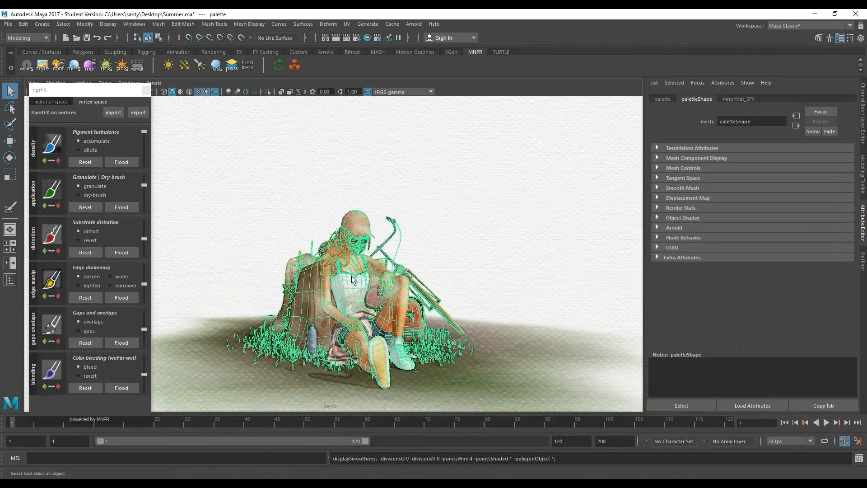
pyautogui.press('3')
pyautogui.click(462, 221)
pyautogui.keyDown('alt'); pyautogui.moveTo(462, 222); pyautogui.dragTo(373, 301); pyautogui.keyUp('alt')
pyautogui.click(350, 283)
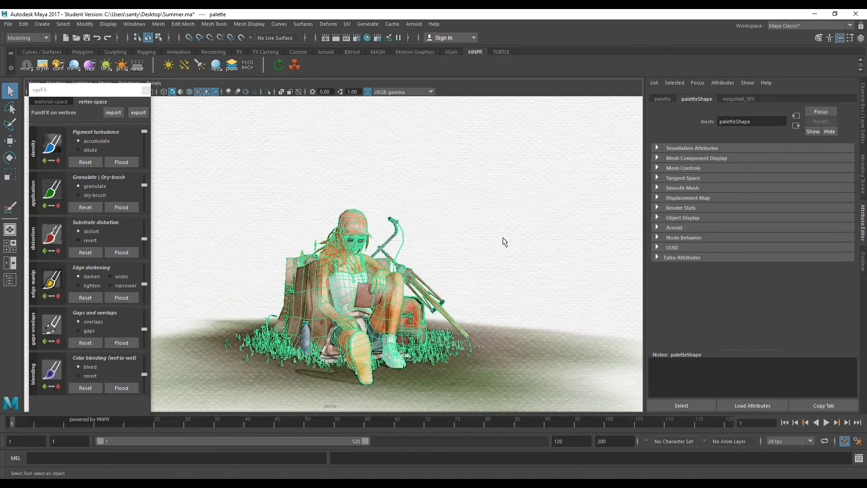
pyautogui.click(504, 241)
pyautogui.keyDown('alt'); pyautogui.moveTo(464, 257); pyautogui.dragTo(351, 283); pyautogui.keyUp('alt')
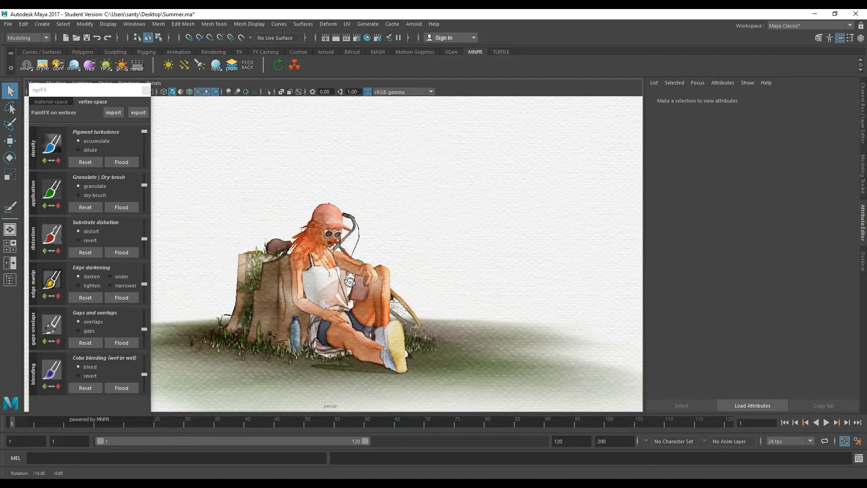
# Accumulate pigment density on the stump's bark beside the leafy opening behind the figure
pyautogui.click(255, 264)
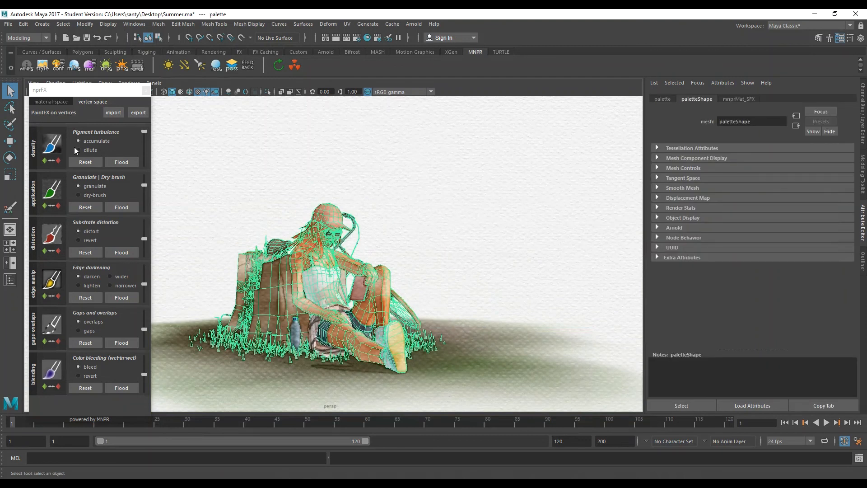
pyautogui.click(51, 145)
pyautogui.moveTo(255, 257)
pyautogui.mouseDown()
pyautogui.moveTo(266, 252)
pyautogui.moveTo(255, 260)
pyautogui.mouseUp()
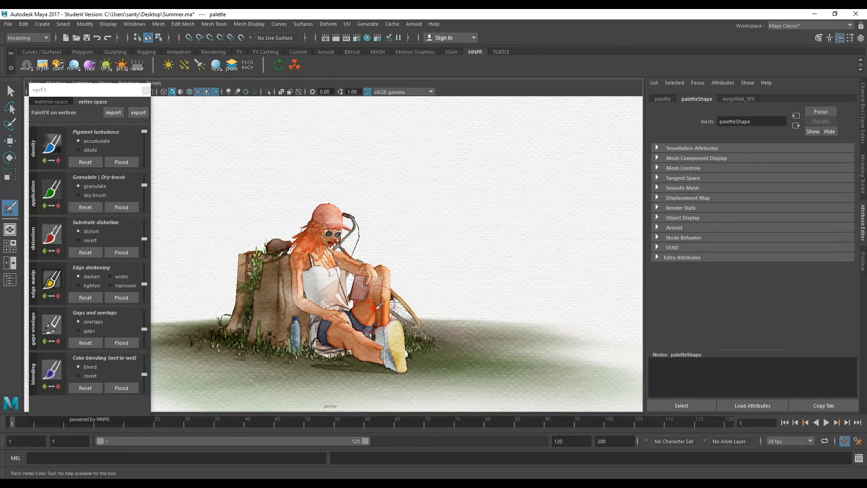
pyautogui.press('q')
pyautogui.click(416, 200)
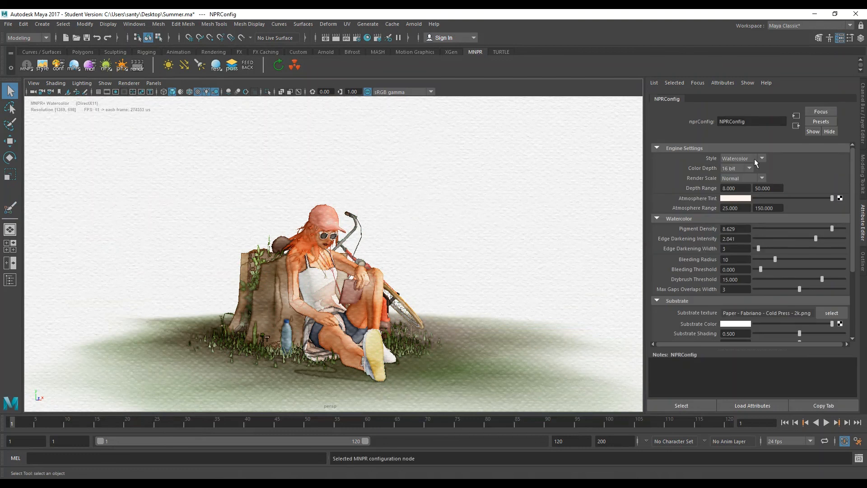
# Set the MNPR render scale to Double (x2) and save the scene
pyautogui.click(741, 178)
pyautogui.click(732, 205)
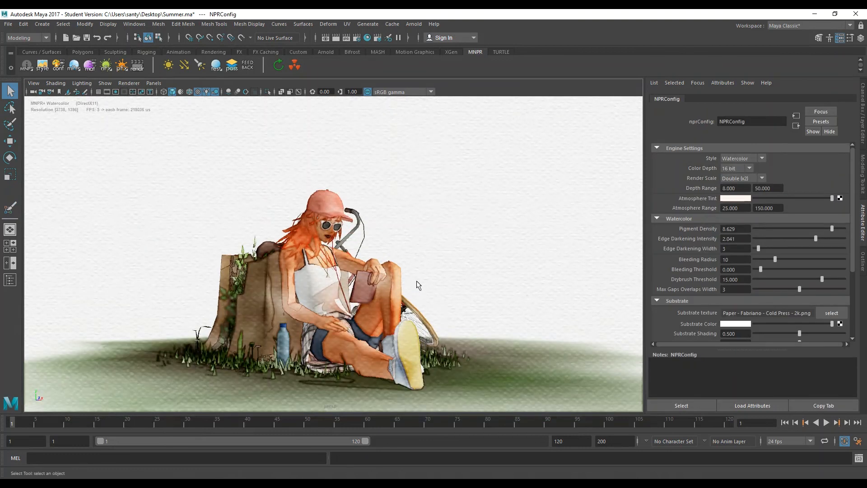
pyautogui.keyDown('alt'); pyautogui.moveTo(423, 266); pyautogui.dragTo(425, 270, button='middle'); pyautogui.keyUp('alt')
pyautogui.hotkey('ctrl', 's')
# Preview the palette mesh smoothed, return it to unsmoothed display and set the render scale to Normal
pyautogui.click(414, 256)
pyautogui.keyDown('alt'); pyautogui.moveTo(424, 258); pyautogui.dragTo(424, 263); pyautogui.keyUp('alt')
pyautogui.click(394, 333)
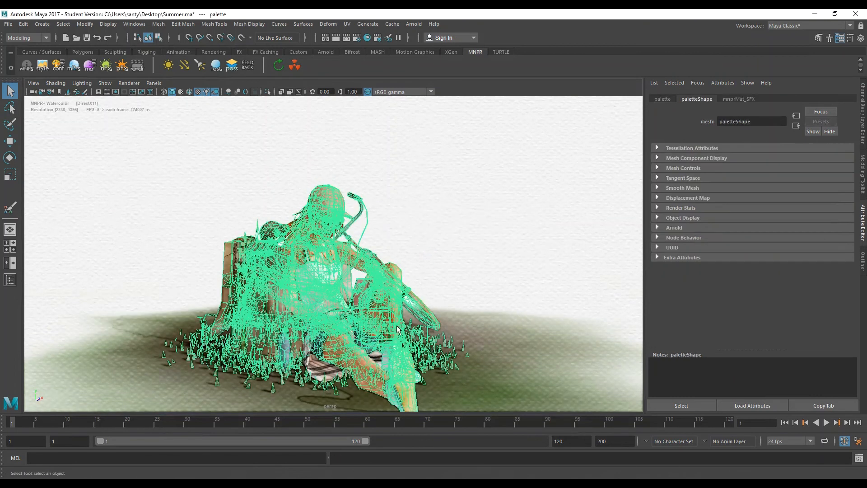
pyautogui.click(58, 67)
pyautogui.click(743, 178)
pyautogui.click(727, 206)
pyautogui.click(418, 247)
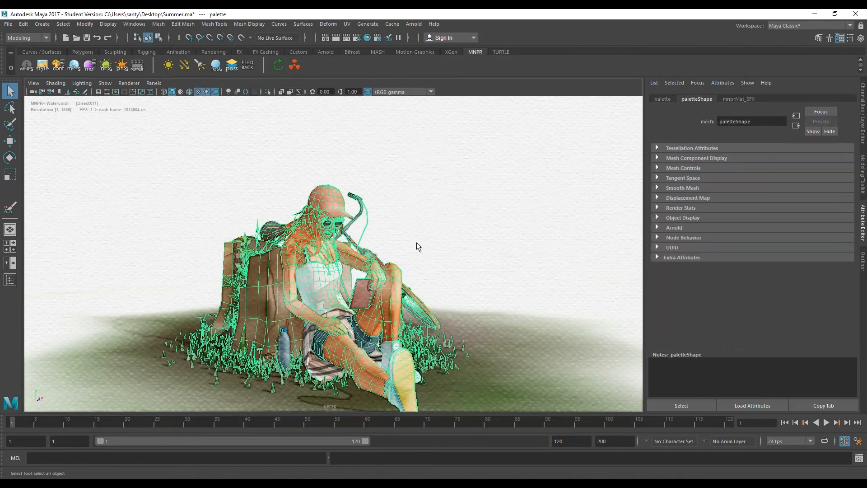
pyautogui.scroll(3, 402, 262)
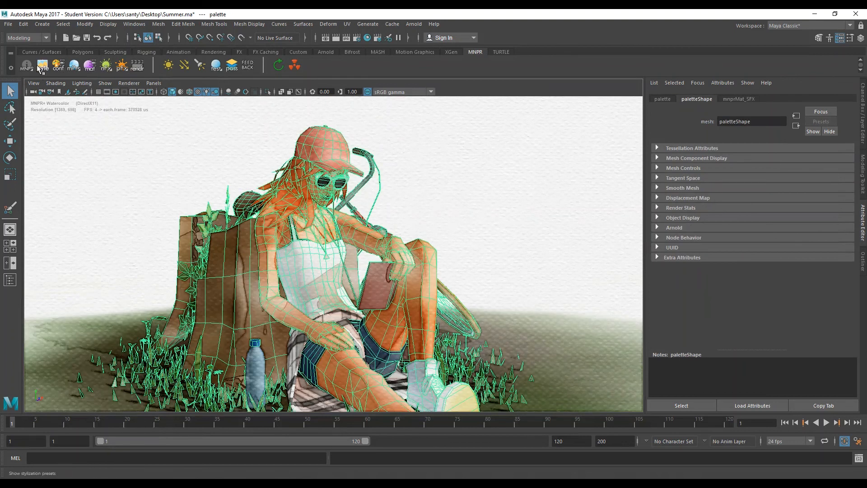
# Reopen the vertex PaintFX brushes, dilute pigment density on the figure's raised leg and undo the last stroke
pyautogui.click(122, 67)
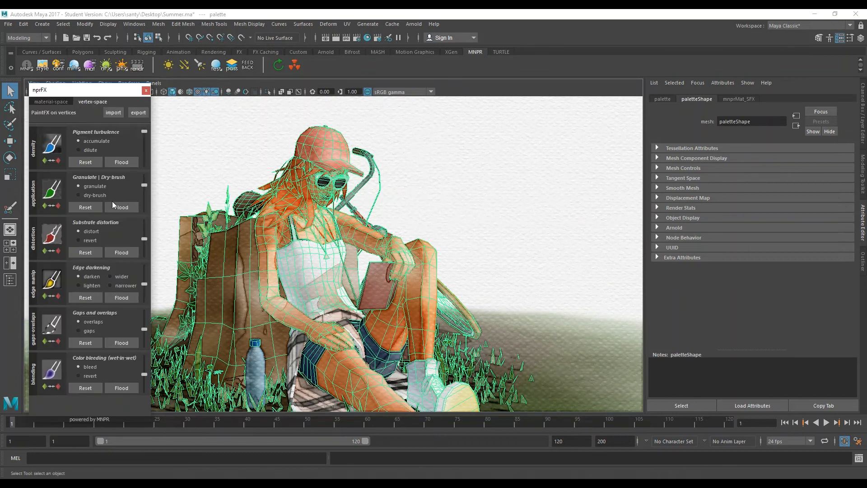
pyautogui.click(78, 150)
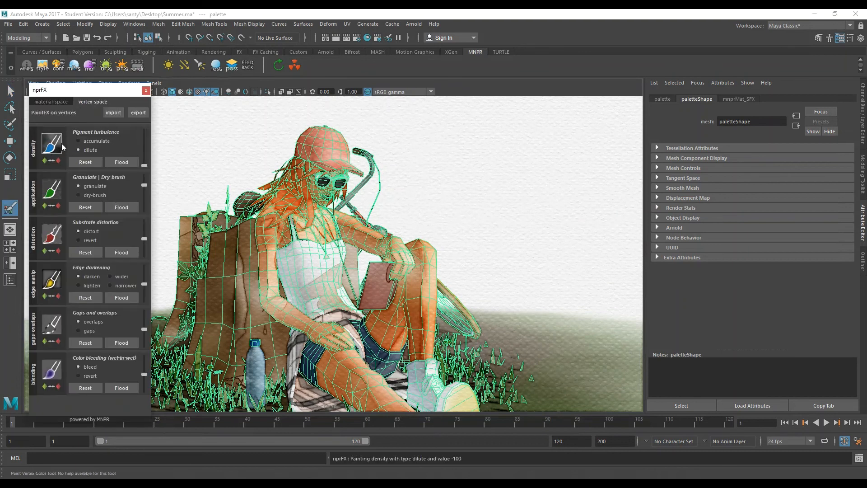
pyautogui.moveTo(426, 325)
pyautogui.mouseDown()
pyautogui.moveTo(424, 351)
pyautogui.moveTo(425, 310)
pyautogui.moveTo(426, 347)
pyautogui.moveTo(399, 343)
pyautogui.mouseUp()
pyautogui.hotkey('ctrl', 'z')
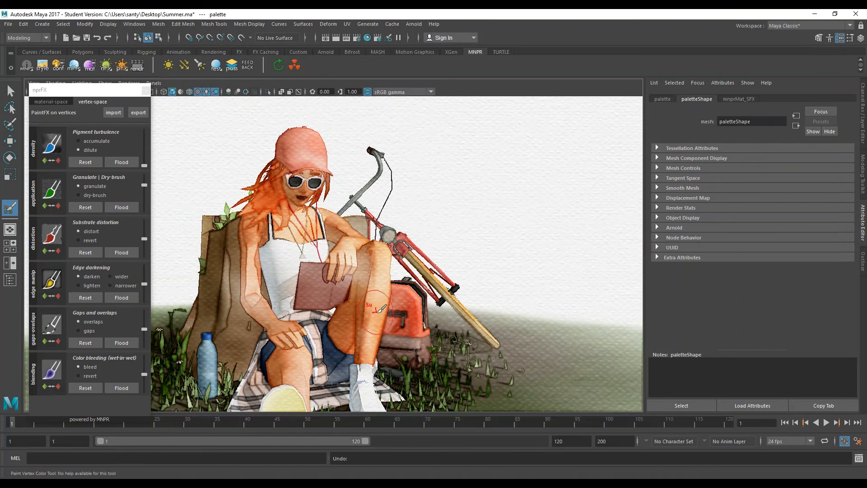
pyautogui.press('q')
pyautogui.scroll(4, 376, 302)
pyautogui.keyDown('alt'); pyautogui.moveTo(376, 302); pyautogui.dragTo(435, 313); pyautogui.keyUp('alt')
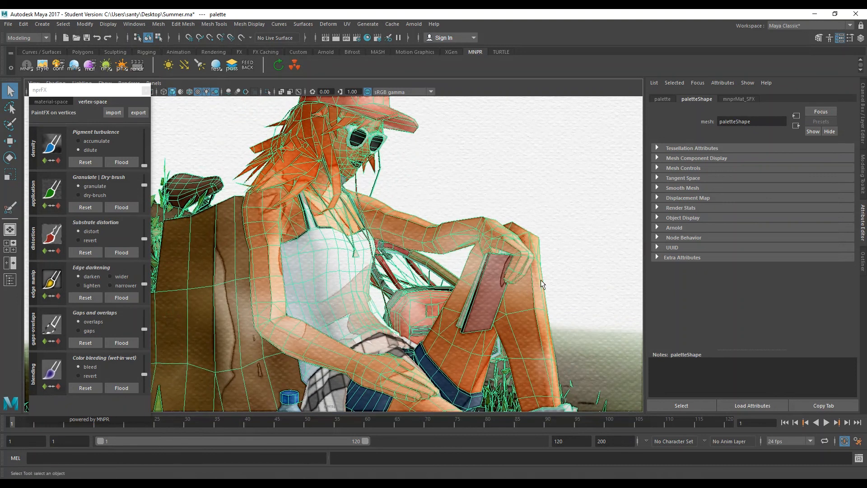
# Examine the diluted pigment on the figure's raised leg and the whole composition from several angles
pyautogui.click(562, 296)
pyautogui.keyDown('alt'); pyautogui.moveTo(565, 334); pyautogui.dragTo(373, 368); pyautogui.keyUp('alt')
pyautogui.click(587, 326)
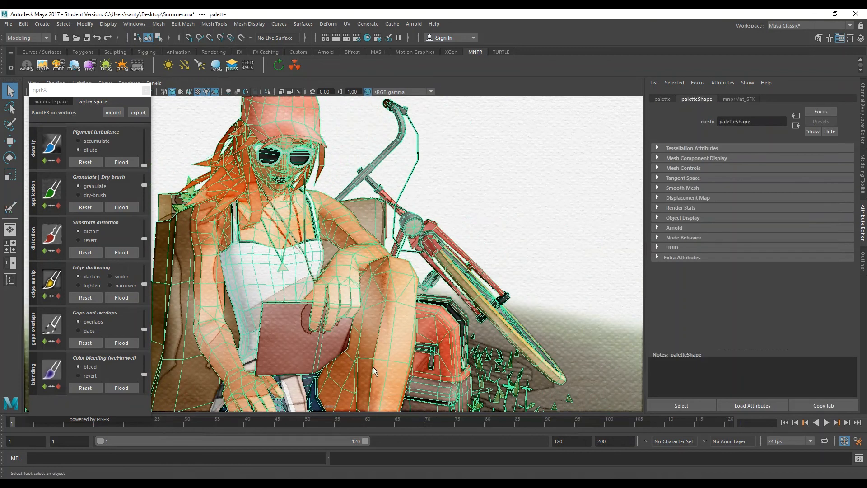
pyautogui.keyDown('alt'); pyautogui.moveTo(373, 367); pyautogui.dragTo(405, 317, button='right'); pyautogui.keyUp('alt')
pyautogui.click(518, 234)
pyautogui.scroll(-6, 516, 237)
pyautogui.keyDown('alt'); pyautogui.moveTo(320, 290); pyautogui.dragTo(353, 284); pyautogui.keyUp('alt')
pyautogui.scroll(2, 337, 282)
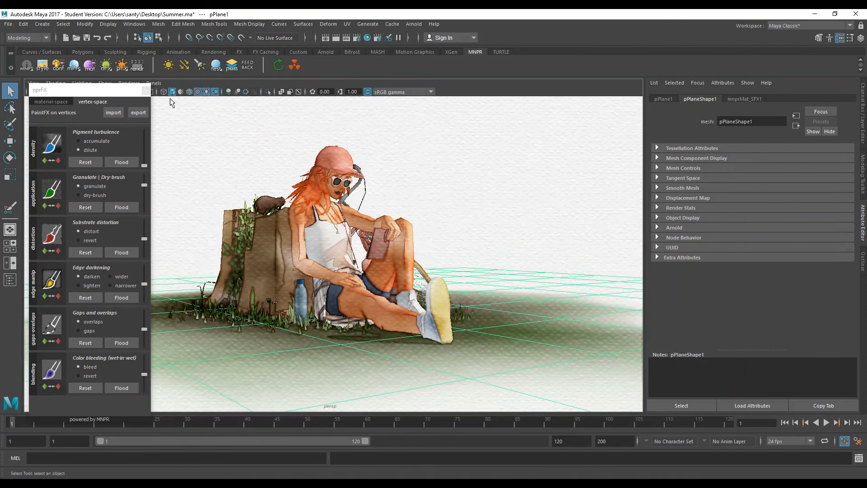
# Move the PaintFX window clear of the viewport controls and preview the palette mesh smoothed around the figure's legs
pyautogui.moveTo(119, 90); pyautogui.dragTo(109, 113)
pyautogui.click(214, 92)
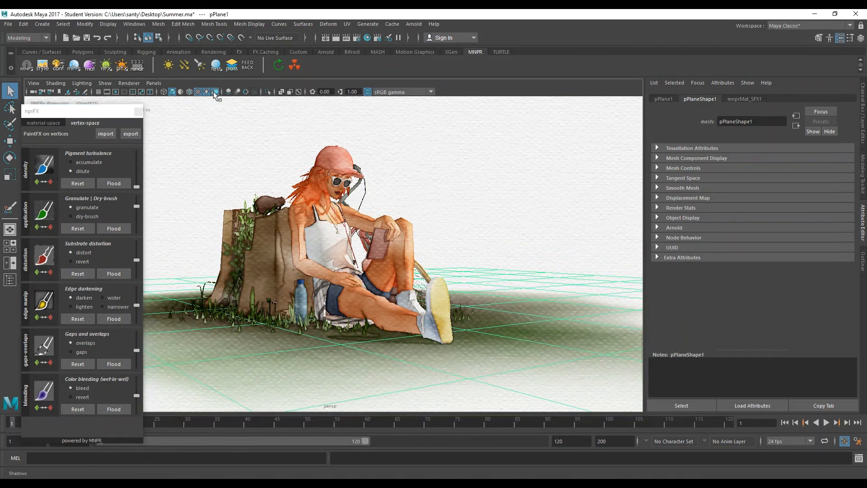
pyautogui.scroll(3, 486, 291)
pyautogui.scroll(2, 487, 289)
pyautogui.click(505, 250)
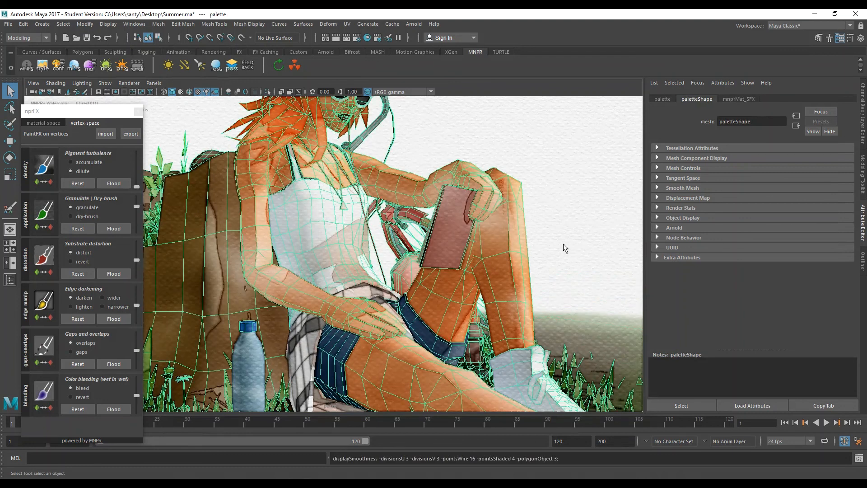
pyautogui.scroll(-3, 584, 233)
pyautogui.click(583, 232)
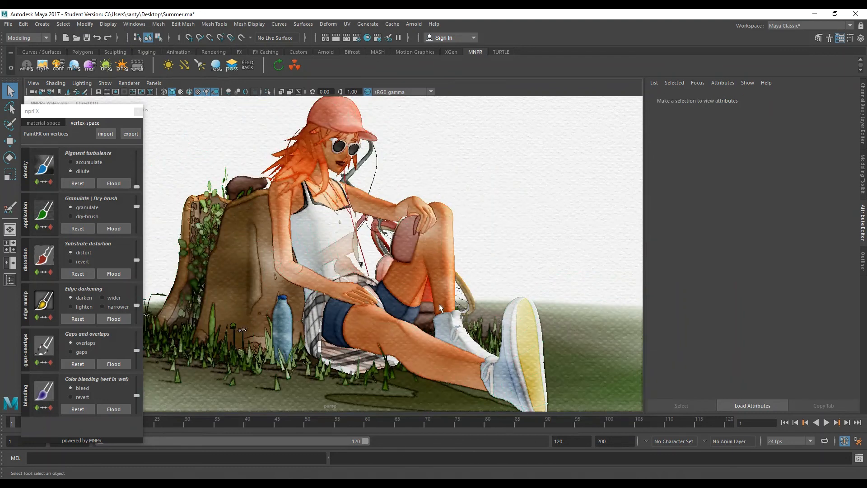
pyautogui.click(454, 260)
pyautogui.scroll(3, 405, 282)
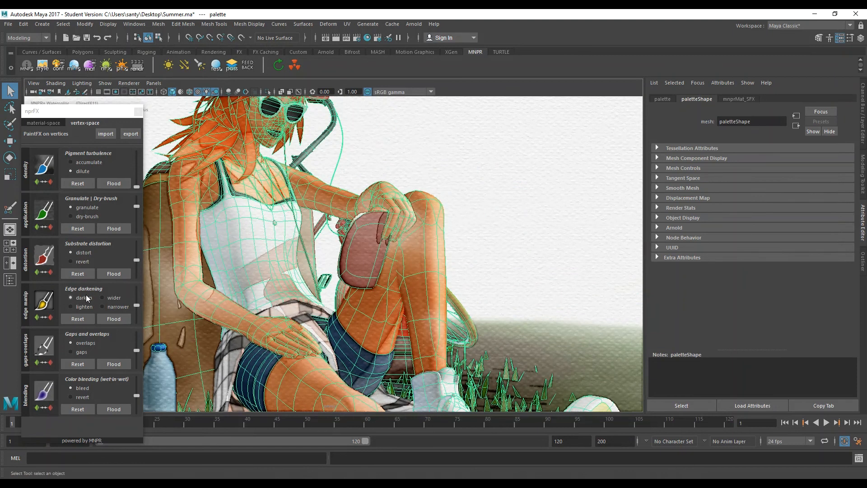
# Return the palette mesh to unsmoothed display, lighten the edge darkening on the figure's raised leg and deselect the mesh
pyautogui.click(78, 309)
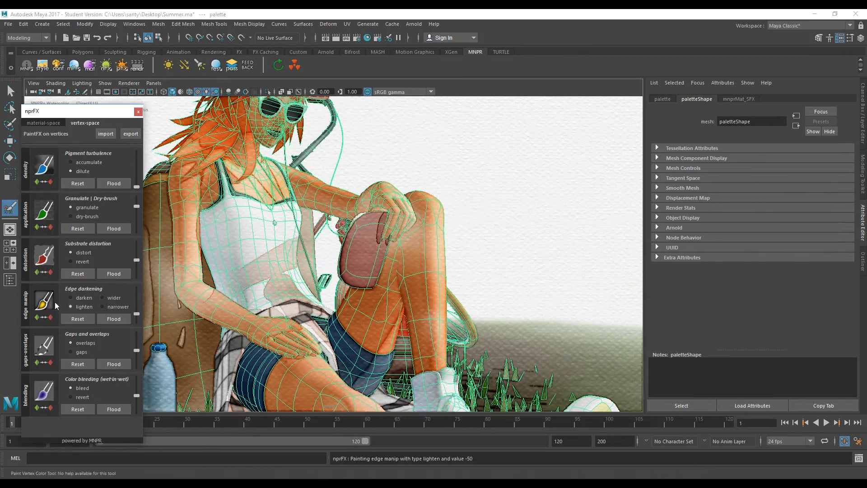
pyautogui.click(429, 296)
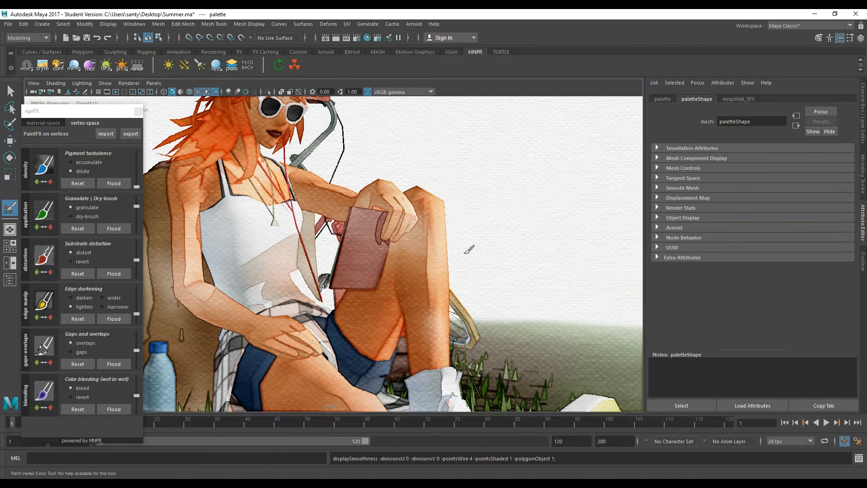
pyautogui.press('q')
pyautogui.click(463, 272)
# Examine the figure, stump and bicycle from both sides of the scene, with the PaintFX window closed
pyautogui.scroll(-10, 461, 275)
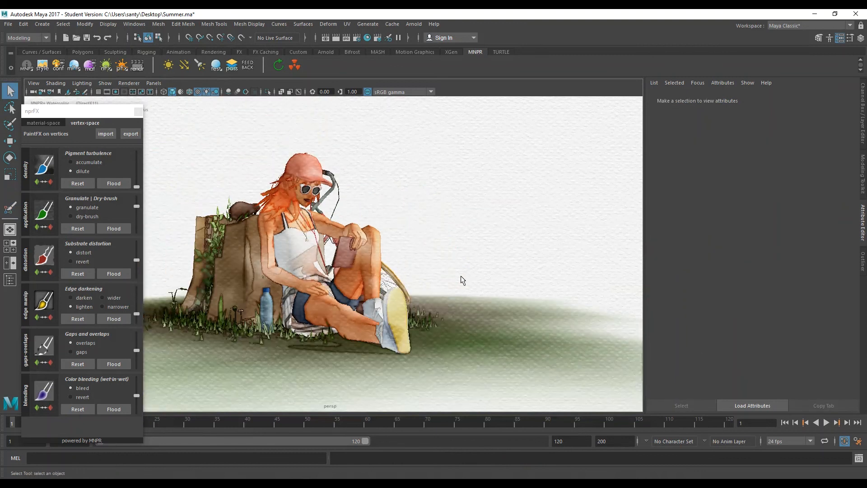
pyautogui.keyDown('alt'); pyautogui.moveTo(404, 284); pyautogui.dragTo(368, 245); pyautogui.keyUp('alt')
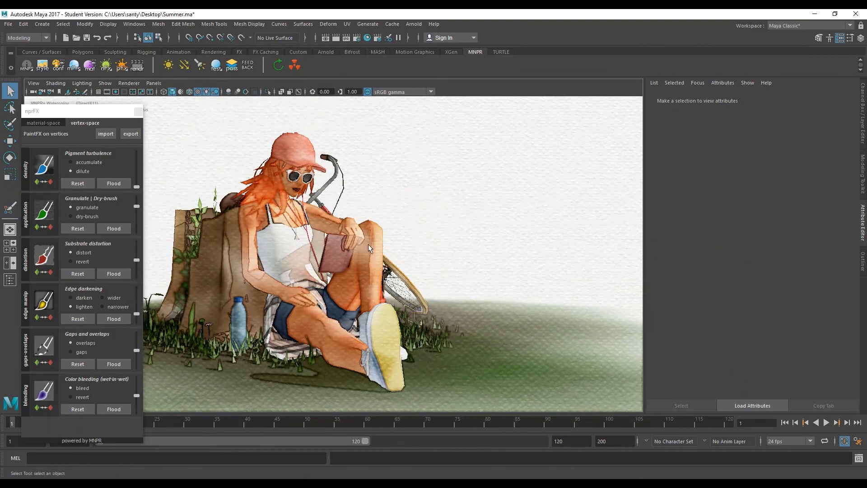
pyautogui.keyDown('alt'); pyautogui.moveTo(382, 296); pyautogui.dragTo(356, 282); pyautogui.keyUp('alt')
pyautogui.scroll(-3, 361, 284)
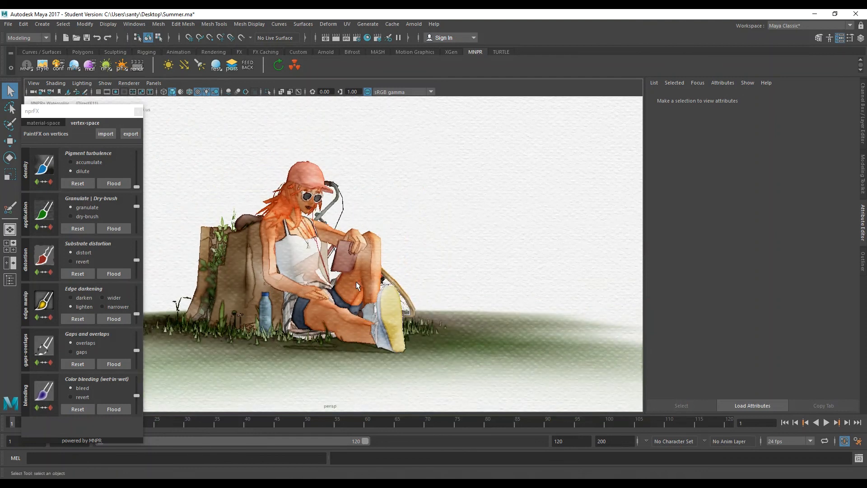
pyautogui.keyDown('alt'); pyautogui.moveTo(341, 274); pyautogui.dragTo(351, 282, button='middle'); pyautogui.keyUp('alt')
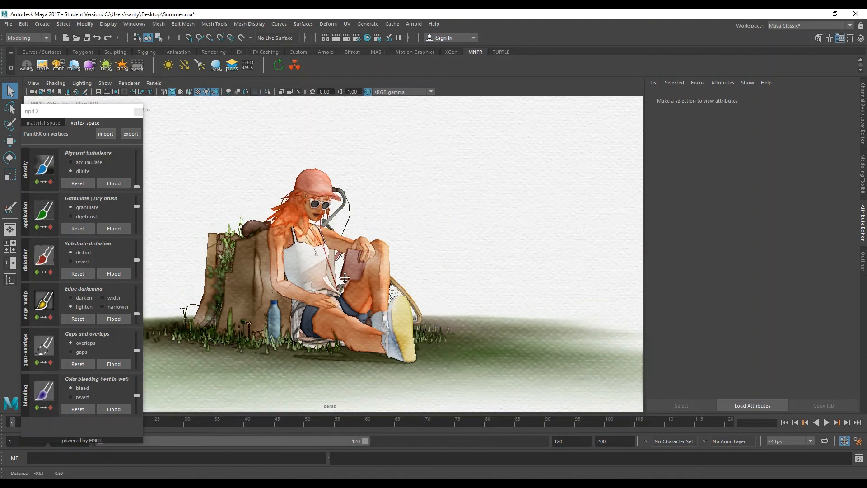
pyautogui.click(138, 112)
pyautogui.keyDown('alt'); pyautogui.moveTo(301, 253); pyautogui.dragTo(209, 258); pyautogui.keyUp('alt')
pyautogui.keyDown('alt'); pyautogui.moveTo(281, 303); pyautogui.dragTo(264, 299); pyautogui.keyUp('alt')
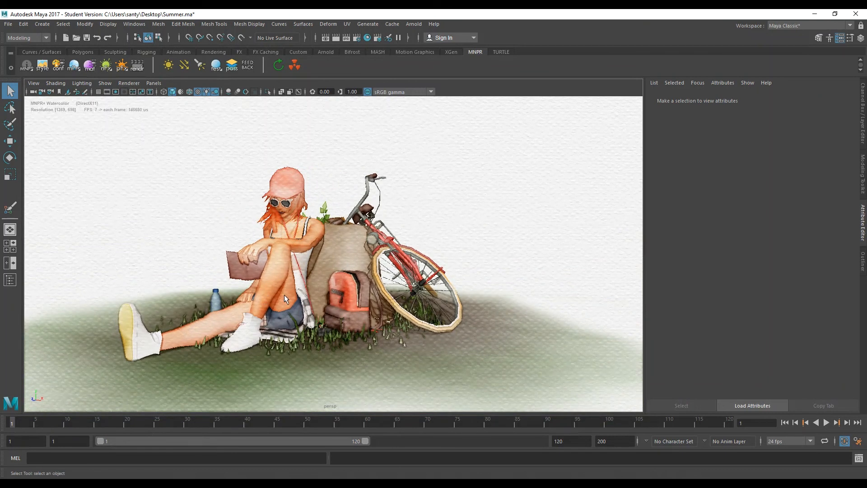
# Select the palette mesh, reopen the vertex PaintFX brushes and accumulate pigment density on the figure's extended leg
pyautogui.click(217, 311)
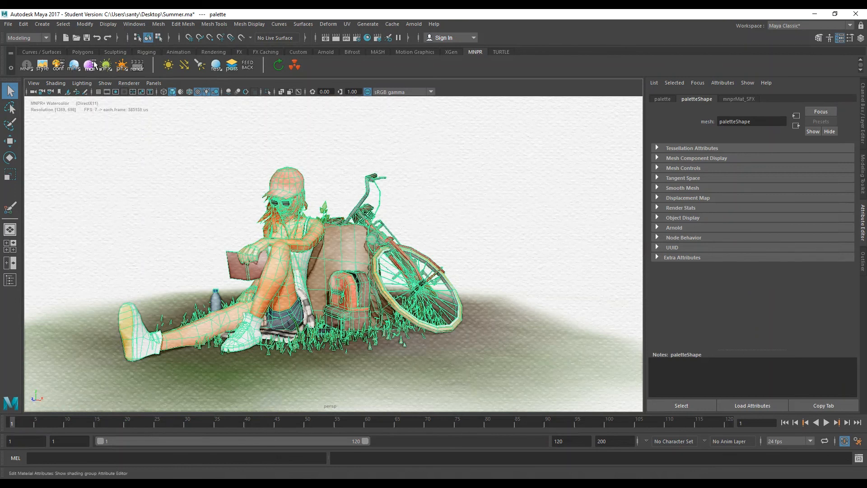
pyautogui.click(122, 67)
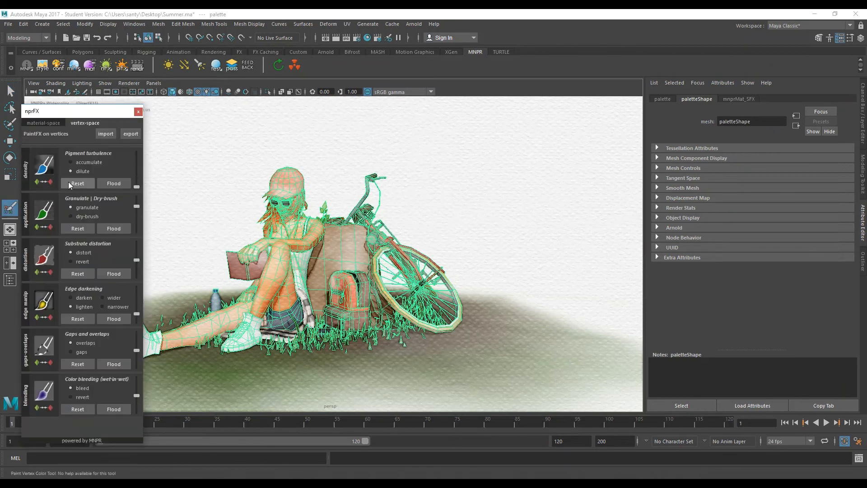
pyautogui.click(47, 167)
pyautogui.moveTo(195, 341)
pyautogui.mouseDown()
pyautogui.moveTo(152, 344)
pyautogui.moveTo(251, 320)
pyautogui.moveTo(206, 326)
pyautogui.moveTo(194, 333)
pyautogui.moveTo(212, 336)
pyautogui.moveTo(155, 348)
pyautogui.mouseUp()
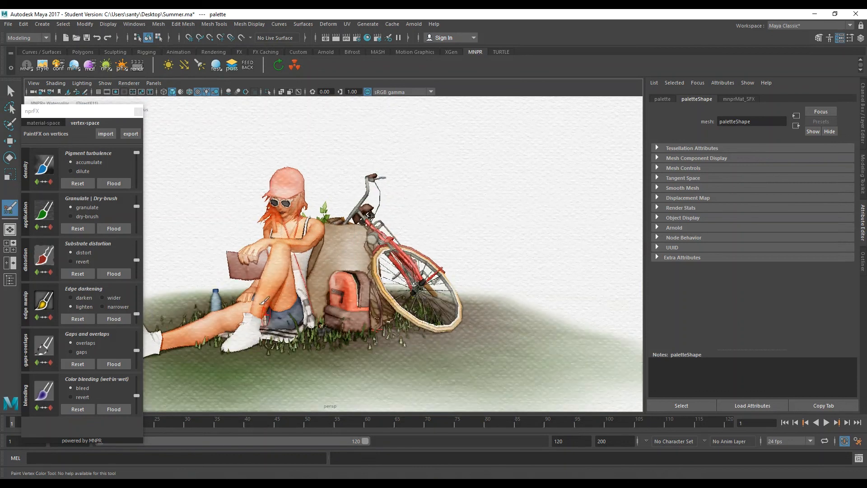
# Examine the painted figure, backpack and bicycle up close and from the front and sides, and deselect the mesh
pyautogui.keyDown('alt'); pyautogui.moveTo(268, 298); pyautogui.dragTo(277, 293, button='middle'); pyautogui.keyUp('alt')
pyautogui.scroll(2, 271, 296)
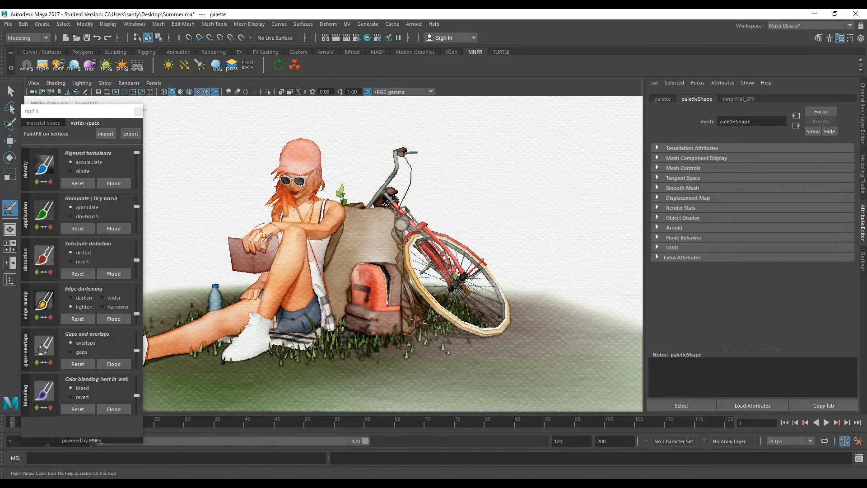
pyautogui.keyDown('alt'); pyautogui.moveTo(260, 241); pyautogui.dragTo(325, 254); pyautogui.keyUp('alt')
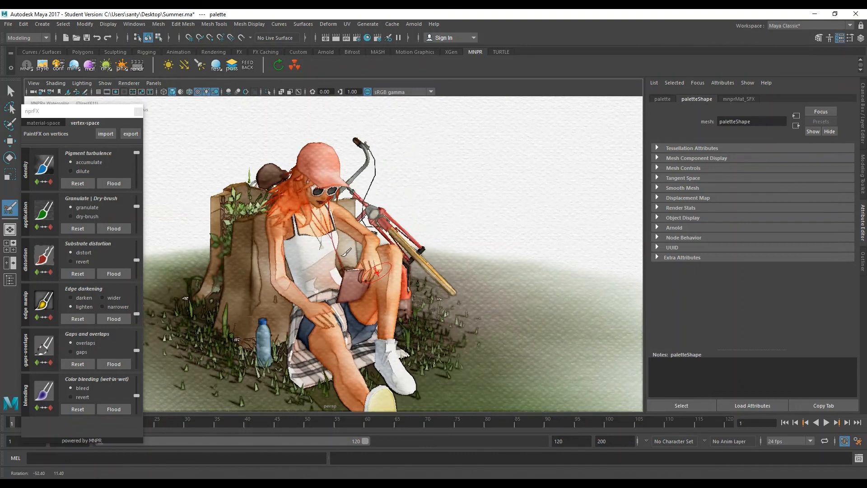
pyautogui.scroll(8, 325, 254)
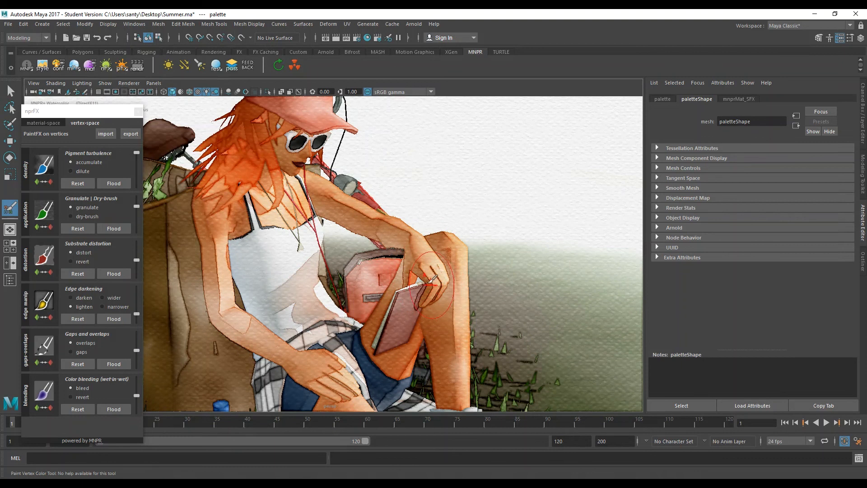
pyautogui.moveTo(366, 263)
pyautogui.keyDown('alt'); pyautogui.mouseDown()
pyautogui.moveTo(406, 248)
pyautogui.moveTo(325, 312)
pyautogui.mouseUp(); pyautogui.keyUp('alt')
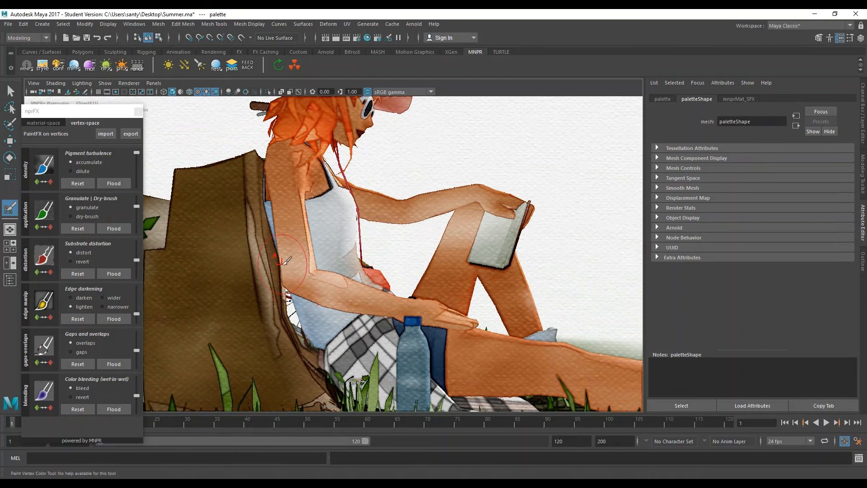
pyautogui.keyDown('alt'); pyautogui.moveTo(339, 301); pyautogui.dragTo(295, 300); pyautogui.keyUp('alt')
pyautogui.scroll(-2, 323, 301)
pyautogui.keyDown('alt'); pyautogui.moveTo(276, 297); pyautogui.dragTo(282, 305, button='middle'); pyautogui.keyUp('alt')
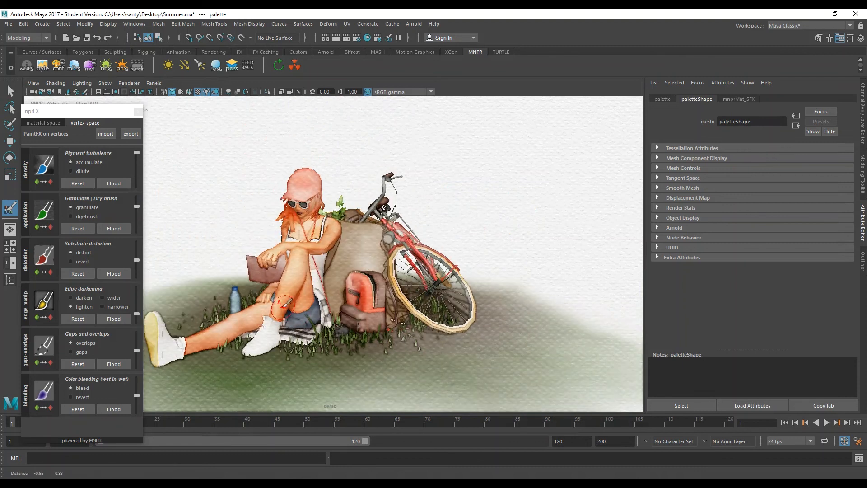
pyautogui.press('q')
pyautogui.click(230, 219)
pyautogui.keyDown('alt'); pyautogui.moveTo(220, 234); pyautogui.dragTo(269, 236, button='middle'); pyautogui.keyUp('alt')
pyautogui.keyDown('alt'); pyautogui.moveTo(269, 236); pyautogui.dragTo(272, 232); pyautogui.keyUp('alt')
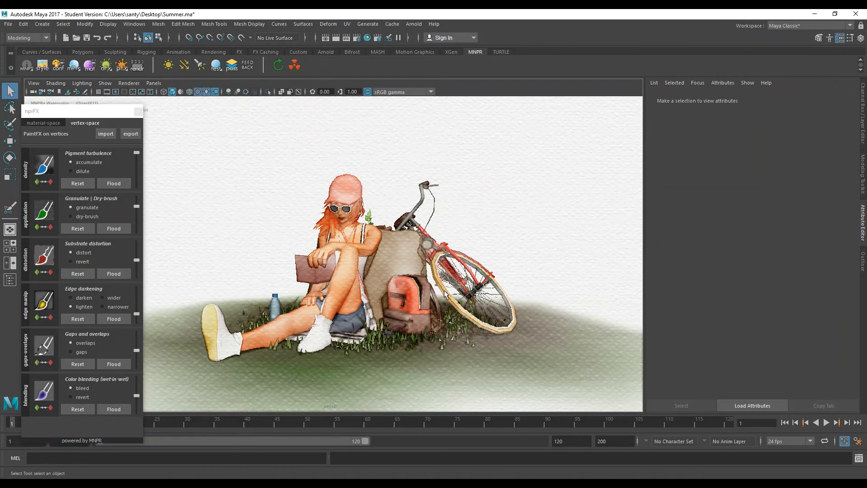
# Select the palette mesh, use the granulate brush around the stump and bicycle, and deselect the mesh
pyautogui.click(410, 261)
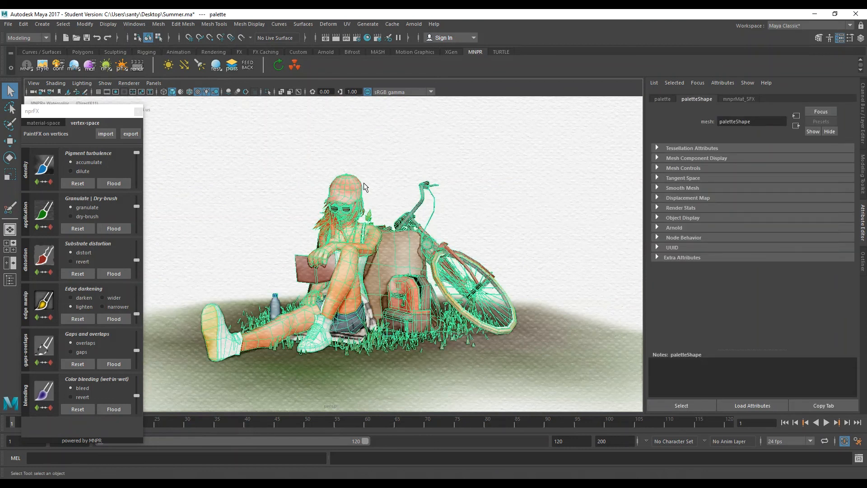
pyautogui.click(380, 170)
pyautogui.click(392, 255)
pyautogui.click(50, 219)
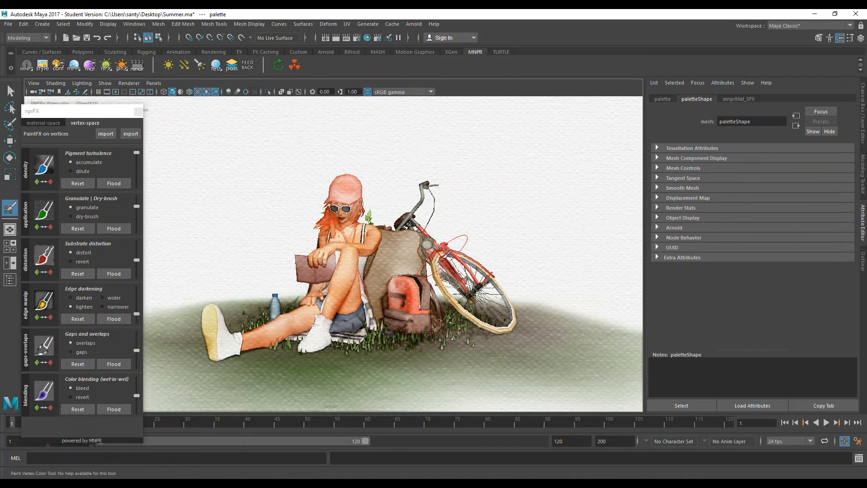
pyautogui.press('q')
pyautogui.click(479, 221)
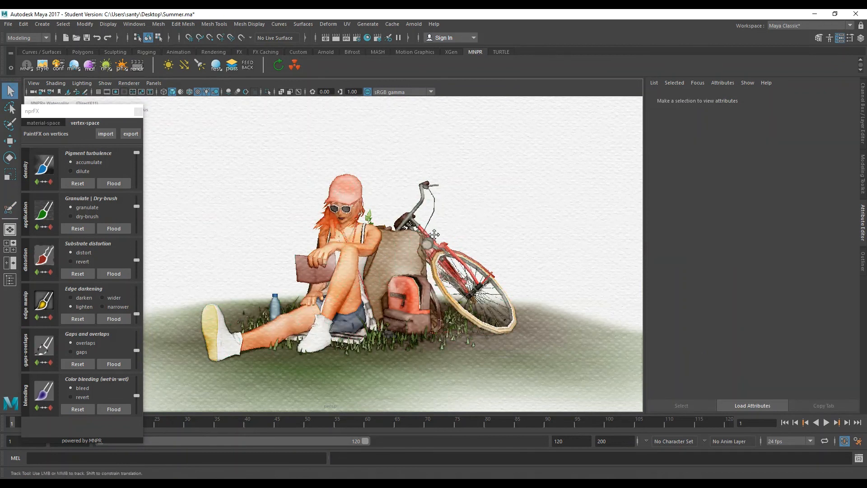
# Open the Viewport Renderer, close PaintFX, frame the figure and set frame capture to a custom 1920 × 1080 resolution in .jpg format
pyautogui.keyDown('alt'); pyautogui.moveTo(434, 234); pyautogui.dragTo(437, 237, button='middle'); pyautogui.keyUp('alt')
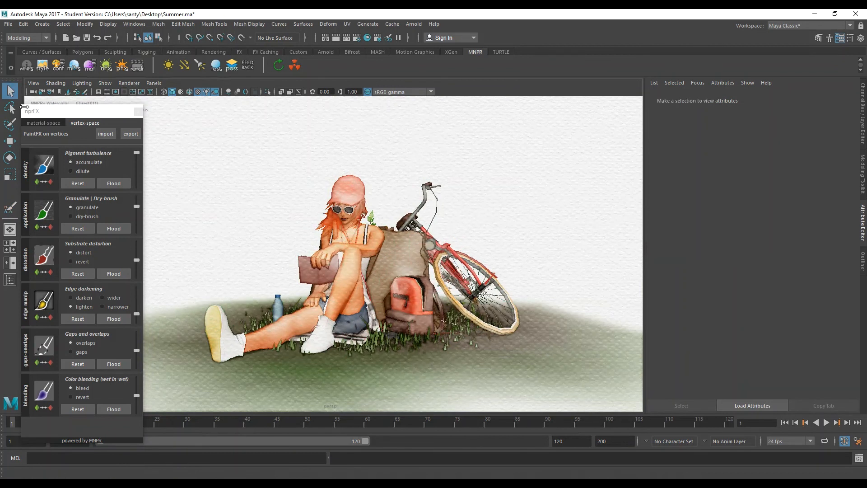
pyautogui.click(138, 66)
pyautogui.click(138, 112)
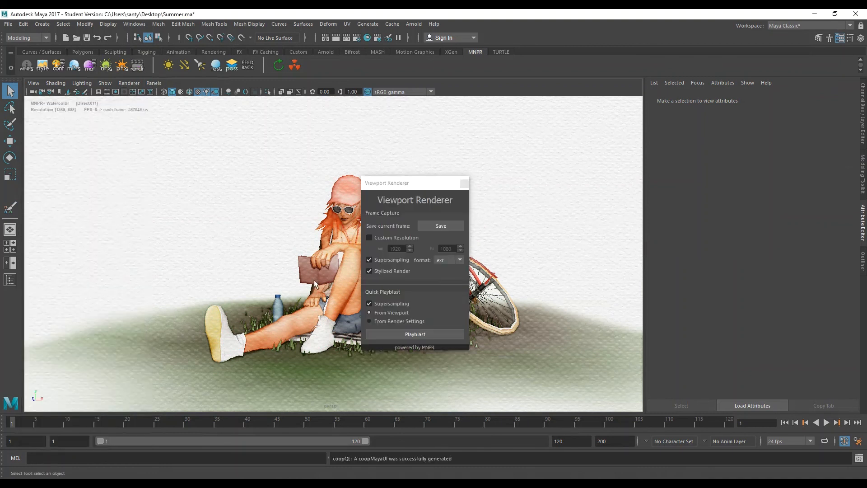
pyautogui.keyDown('alt'); pyautogui.moveTo(294, 310); pyautogui.dragTo(235, 298, button='middle'); pyautogui.keyUp('alt')
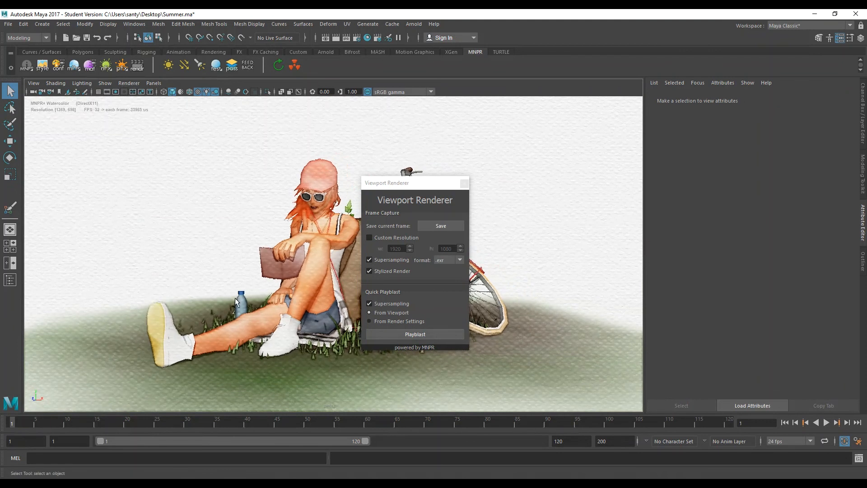
pyautogui.click(391, 238)
pyautogui.click(454, 260)
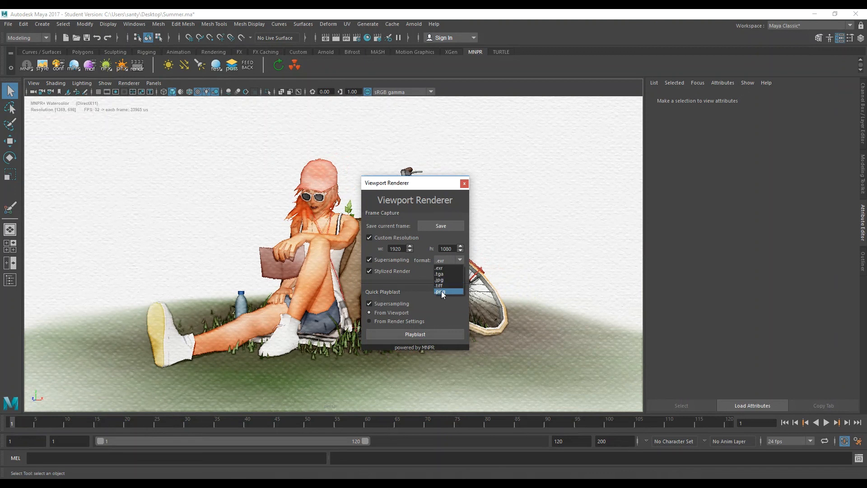
# Save the current frame to the Desktop as a JPG named "summer"
pyautogui.click(428, 224)
pyautogui.click(266, 132)
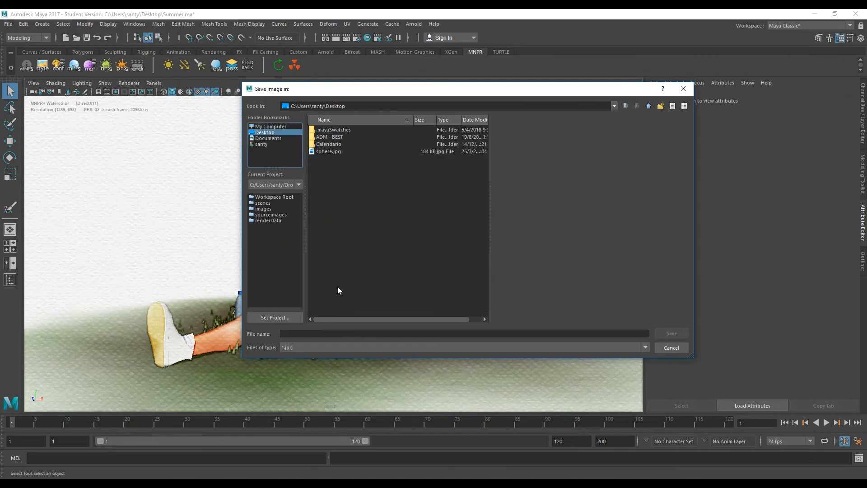
pyautogui.click(314, 333)
pyautogui.write('summer')
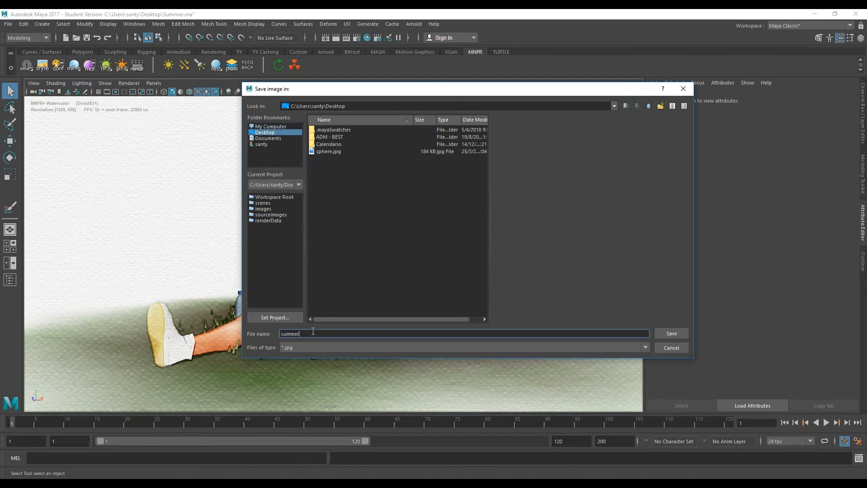
pyautogui.press('Return')
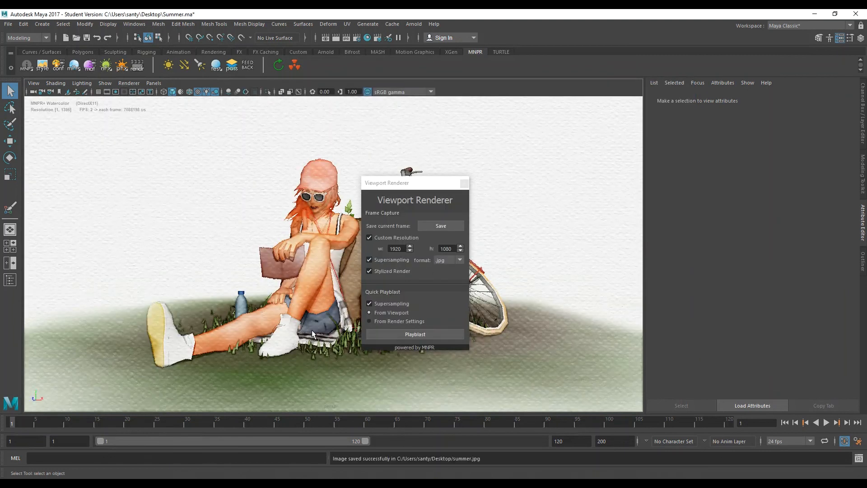
# Switch to File Explorer and open the summer image from the Desktop
pyautogui.press('super+e')
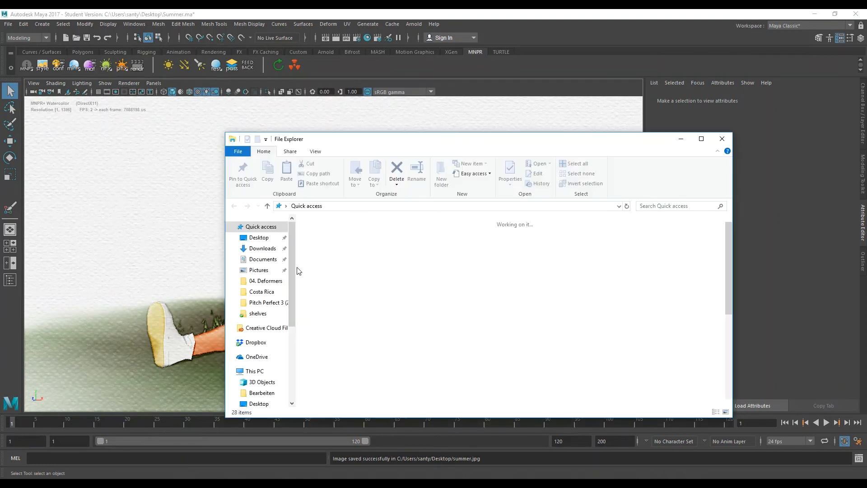
pyautogui.click(257, 239)
pyautogui.doubleClick(541, 309)
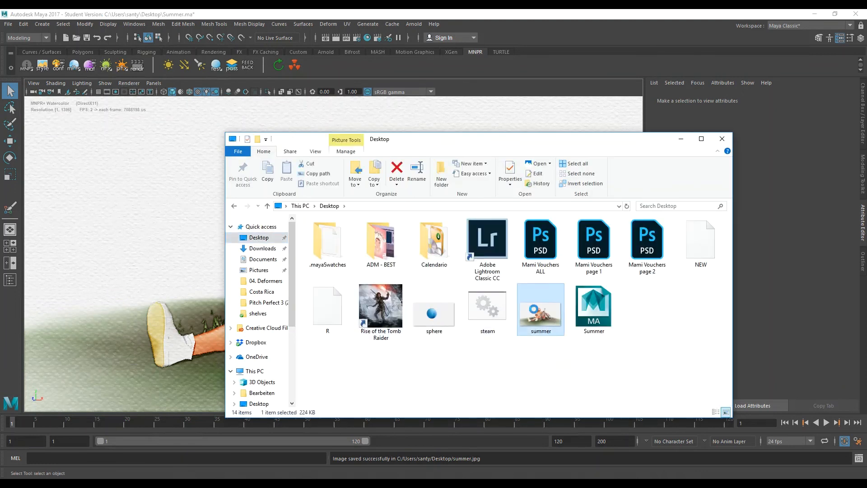